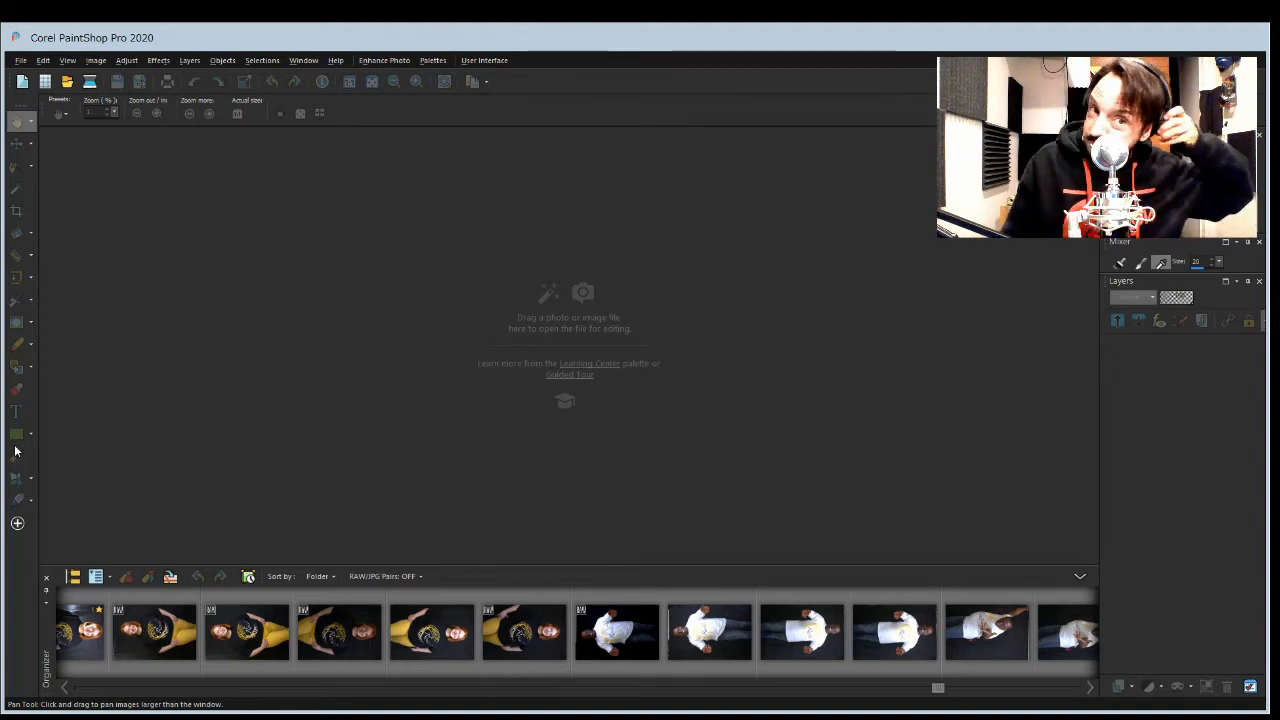
Step: Open the DSC_6690 photo of the man in the white Reiki shirt, maximize it and rotate it upright
{"action": "double_click", "coordinate": [709, 632]}
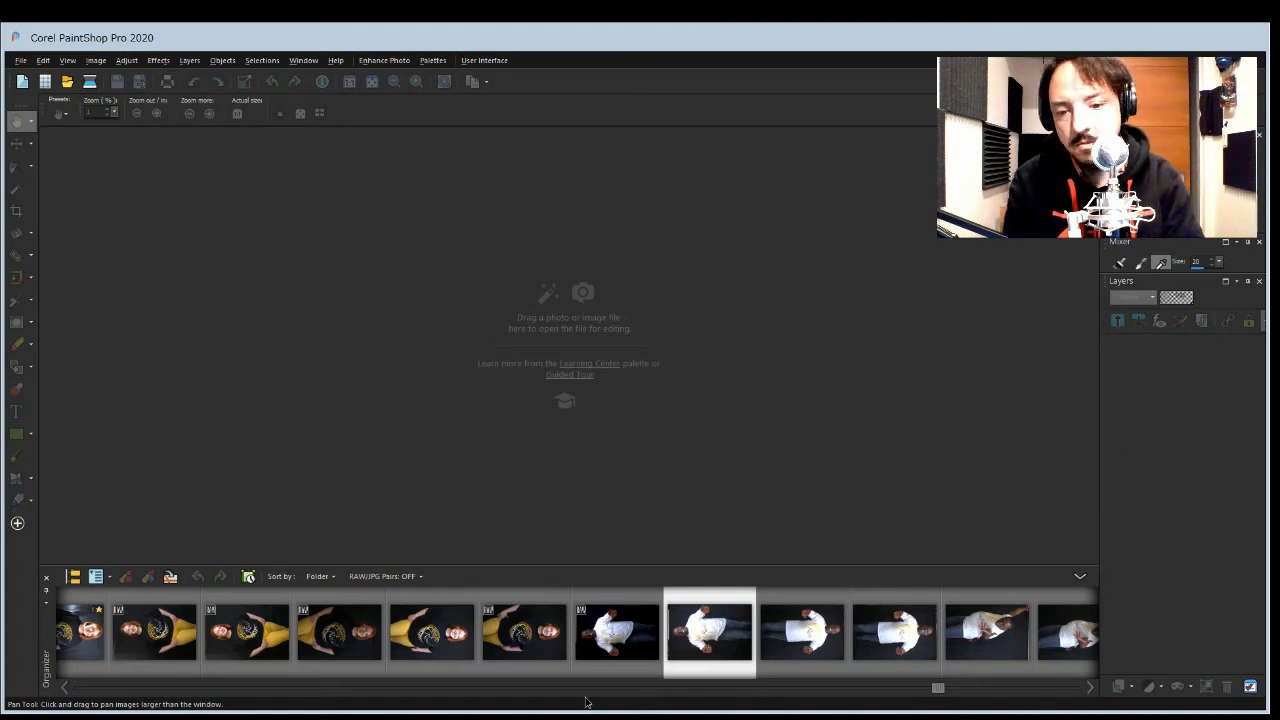
{"action": "double_click", "coordinate": [709, 632]}
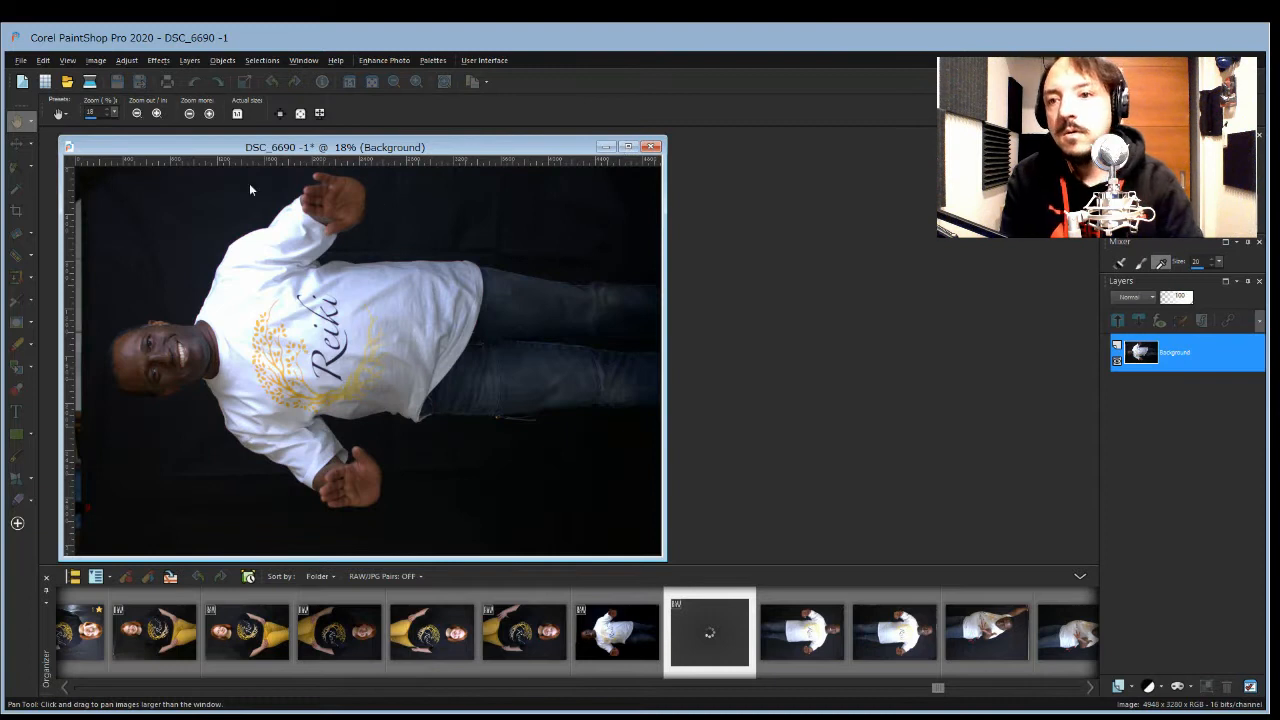
{"action": "left_click", "coordinate": [628, 148]}
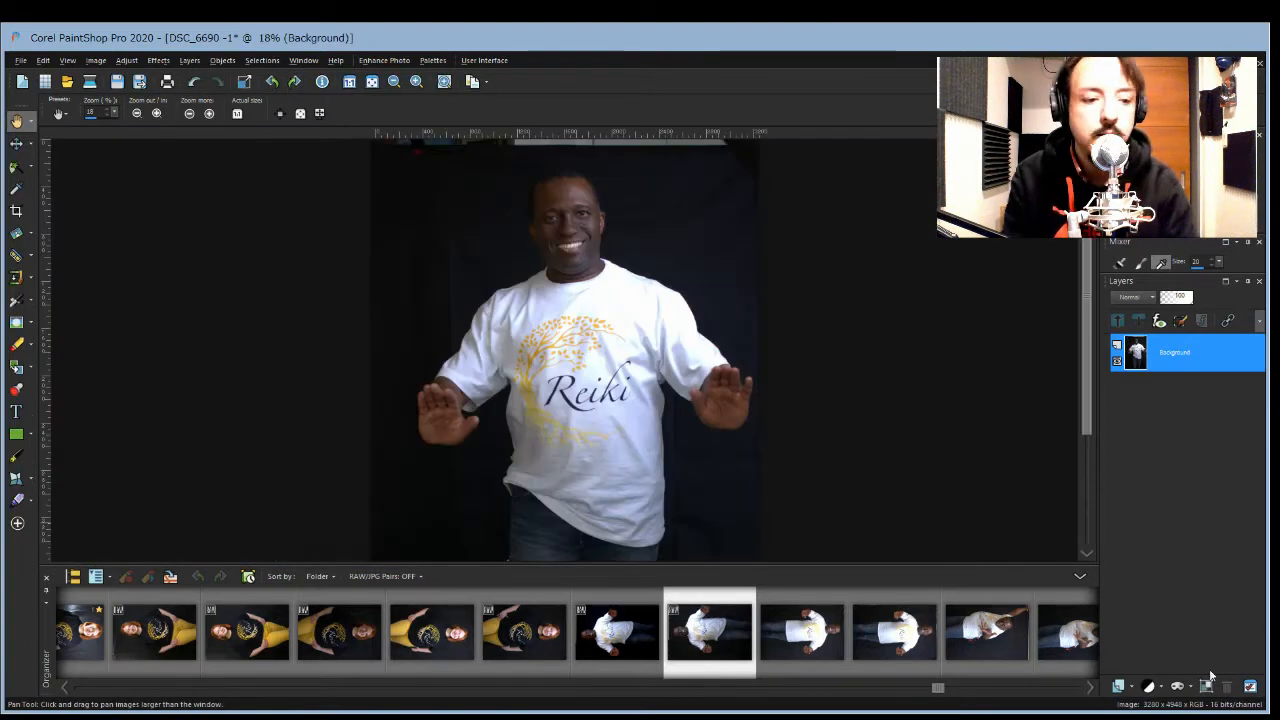
Step: Add a Curves adjustment layer above the Background layer to deepen the photo's contrast
{"action": "left_click", "coordinate": [1160, 687]}
{"action": "left_click", "coordinate": [1161, 490]}
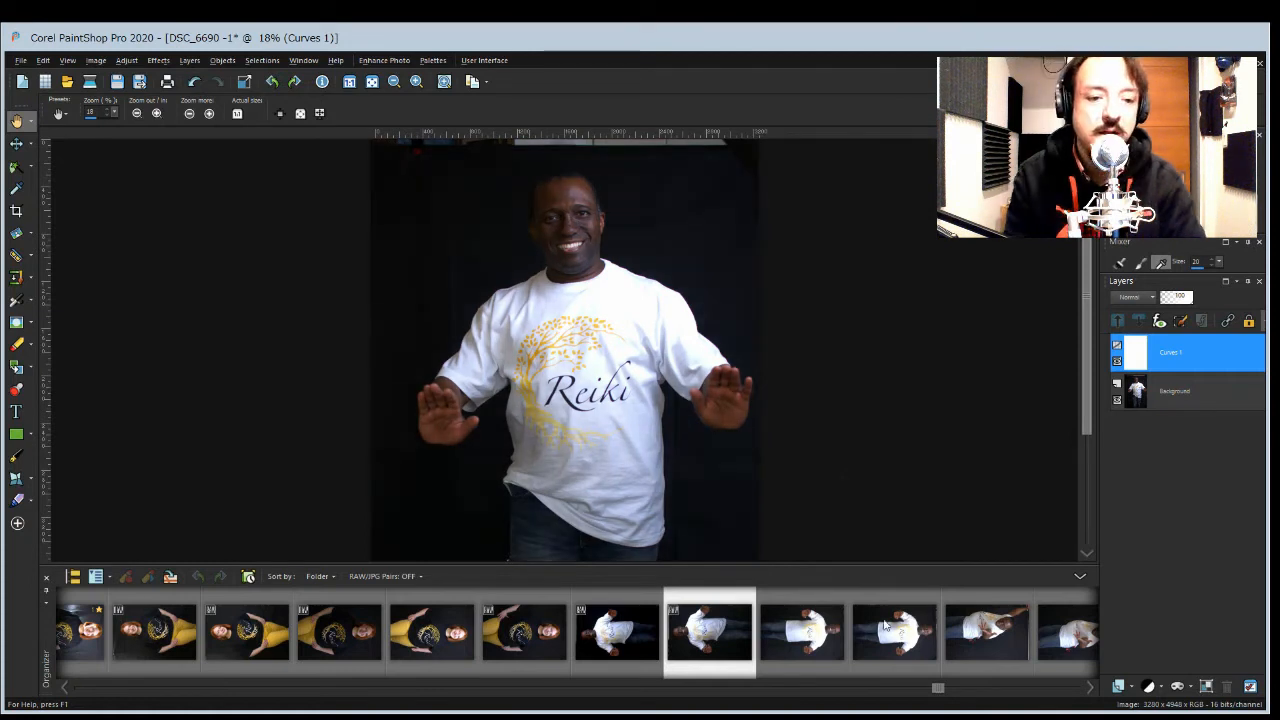
Step: Lighten the face's shadows on the Background layer with the Dodge Brush at size 373 and opacity 24
{"action": "scroll", "coordinate": [655, 298], "scroll_direction": "up", "scroll_amount": 4}
{"action": "scroll", "coordinate": [655, 298], "scroll_direction": "up", "scroll_amount": 2}
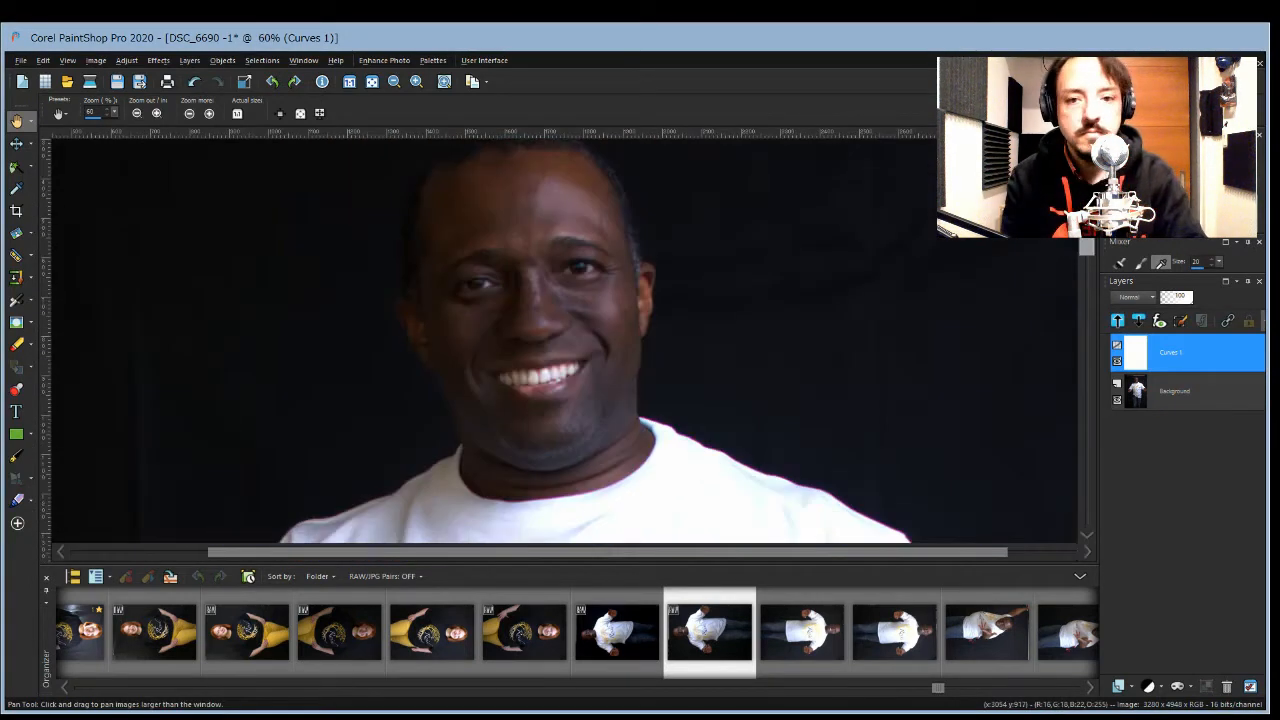
{"action": "key", "text": "l"}
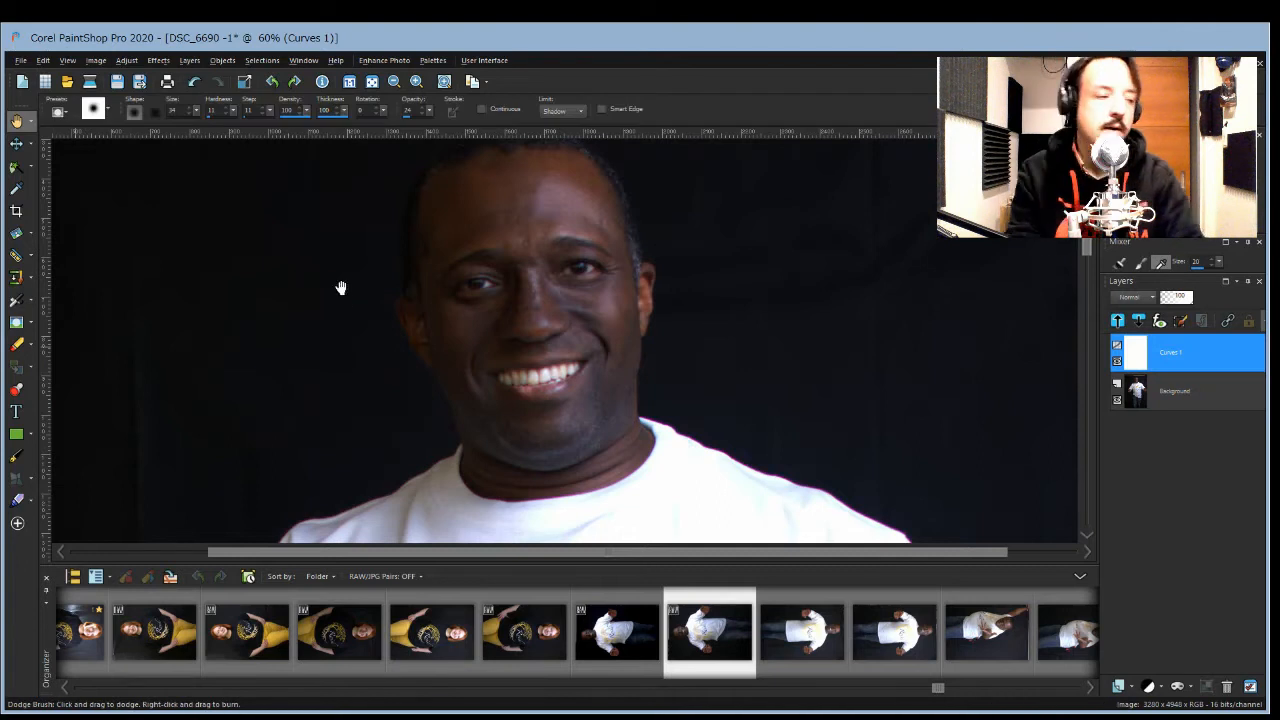
{"action": "left_click_drag", "start_coordinate": [195, 111], "coordinate": [235, 124]}
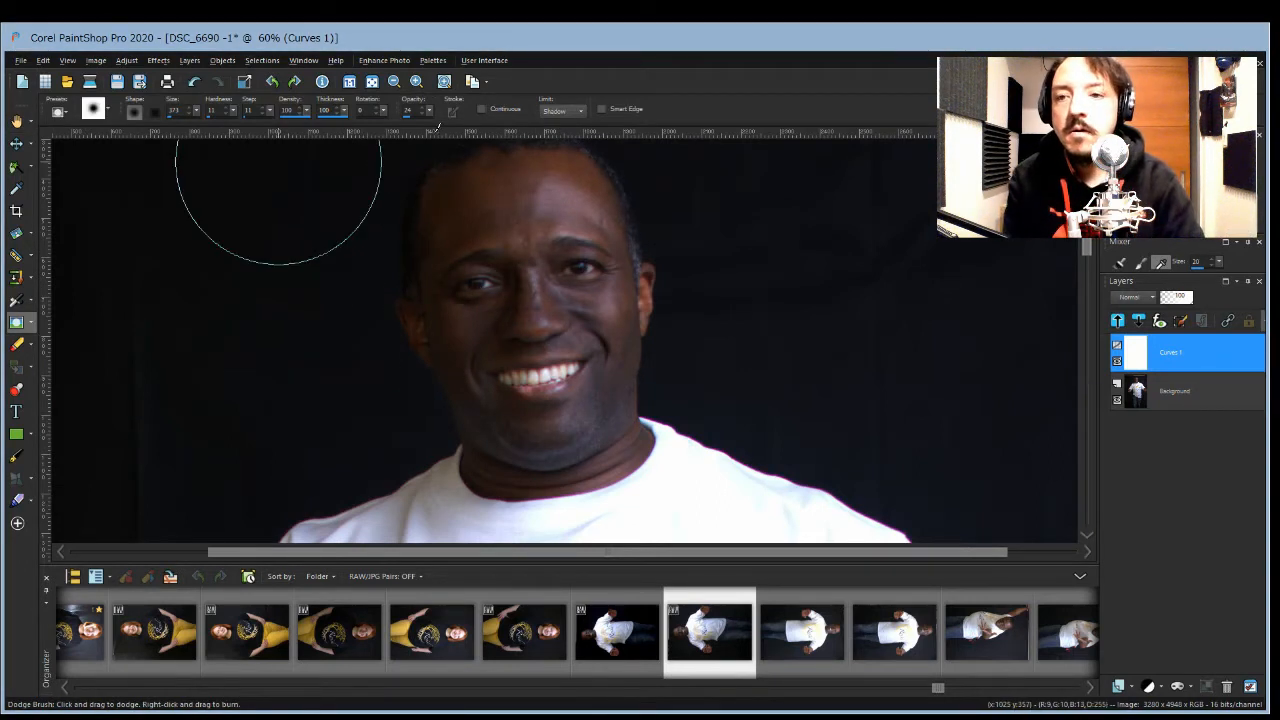
{"action": "left_click_drag", "start_coordinate": [429, 111], "coordinate": [441, 123]}
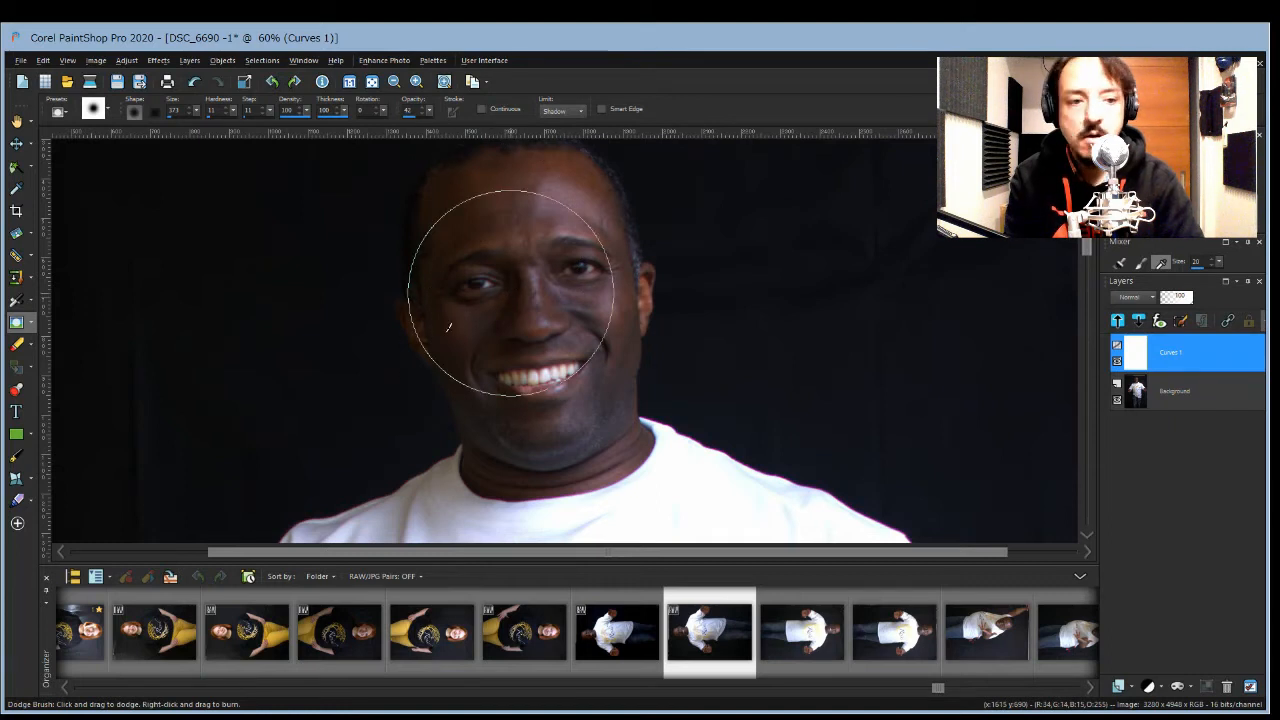
{"action": "left_click", "coordinate": [1175, 391]}
{"action": "left_click", "coordinate": [467, 392]}
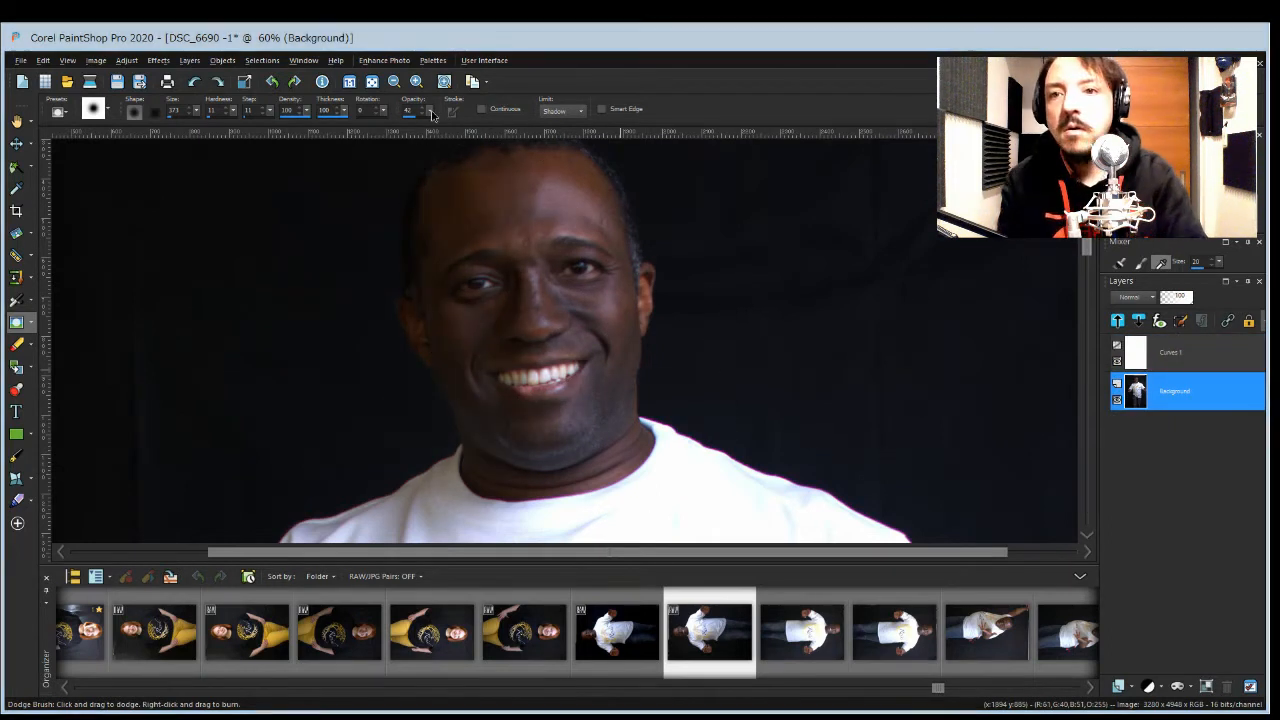
{"action": "left_click_drag", "start_coordinate": [494, 174], "coordinate": [535, 362]}
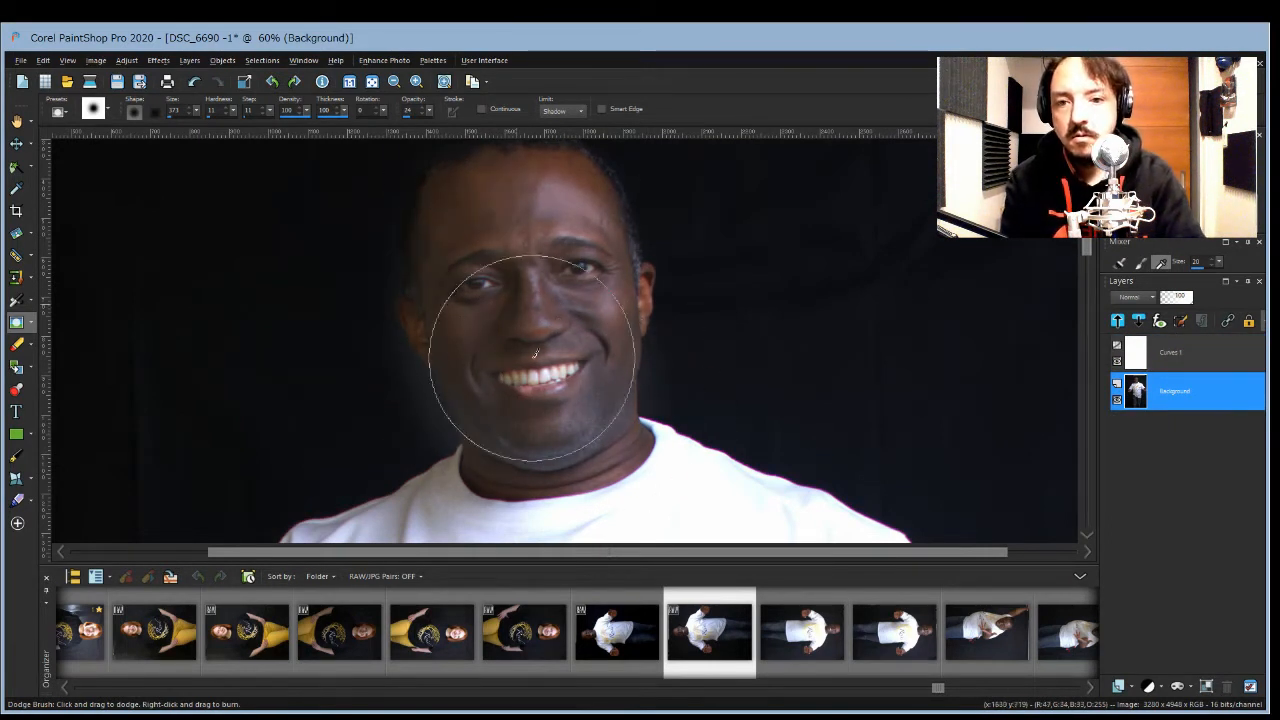
Step: Whiten the man's teeth with the Makeover Toothbrush tool
{"action": "left_click", "coordinate": [18, 257]}
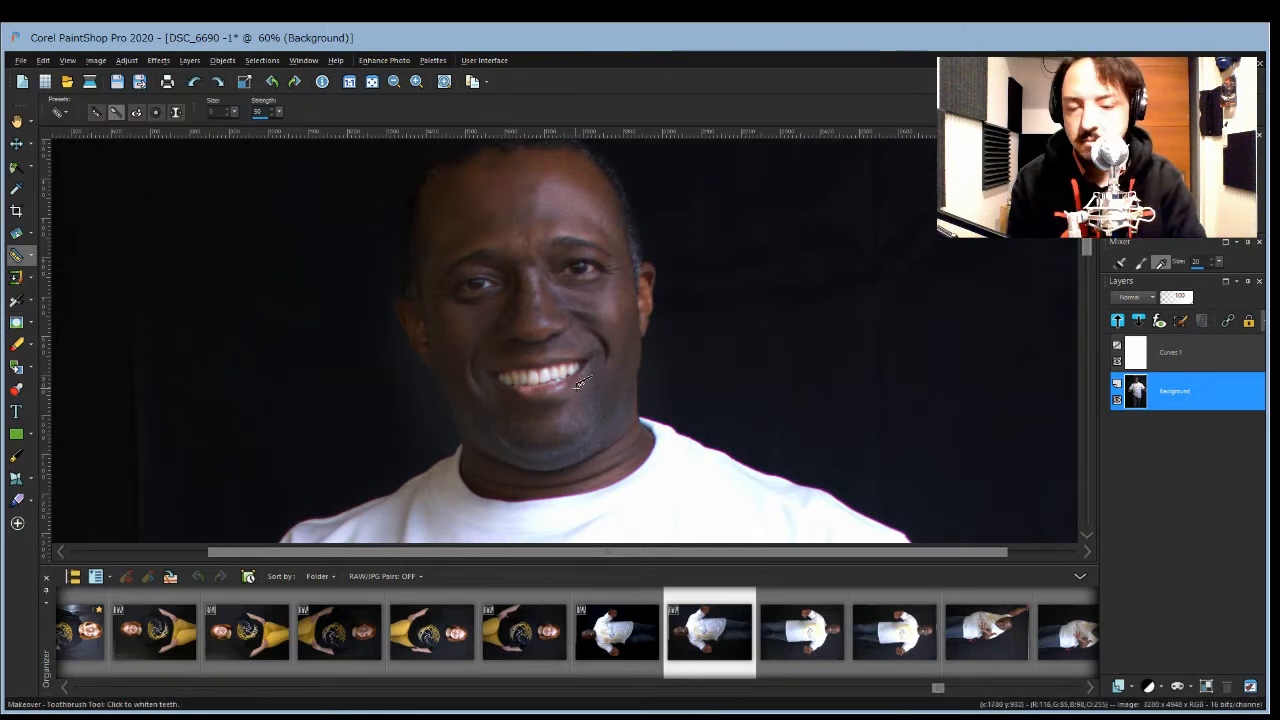
{"action": "scroll", "coordinate": [564, 372], "scroll_direction": "up", "scroll_amount": 2}
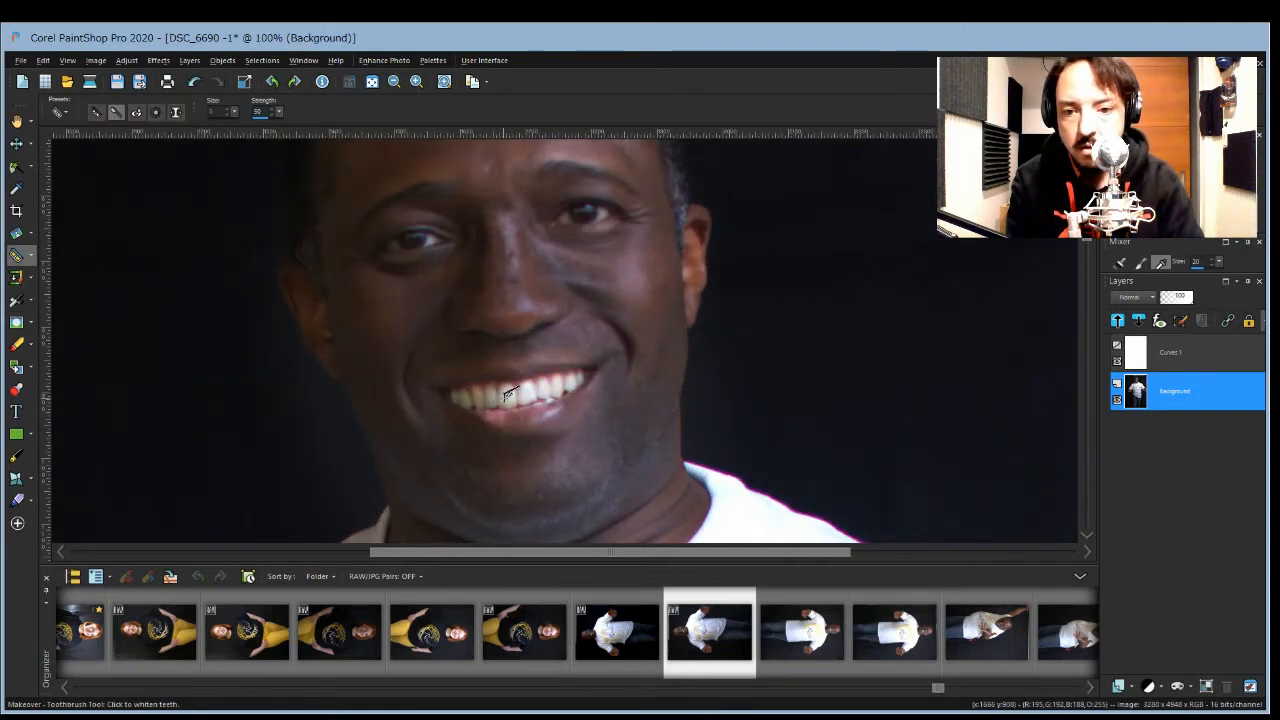
{"action": "scroll", "coordinate": [540, 380], "scroll_direction": "down", "scroll_amount": 2}
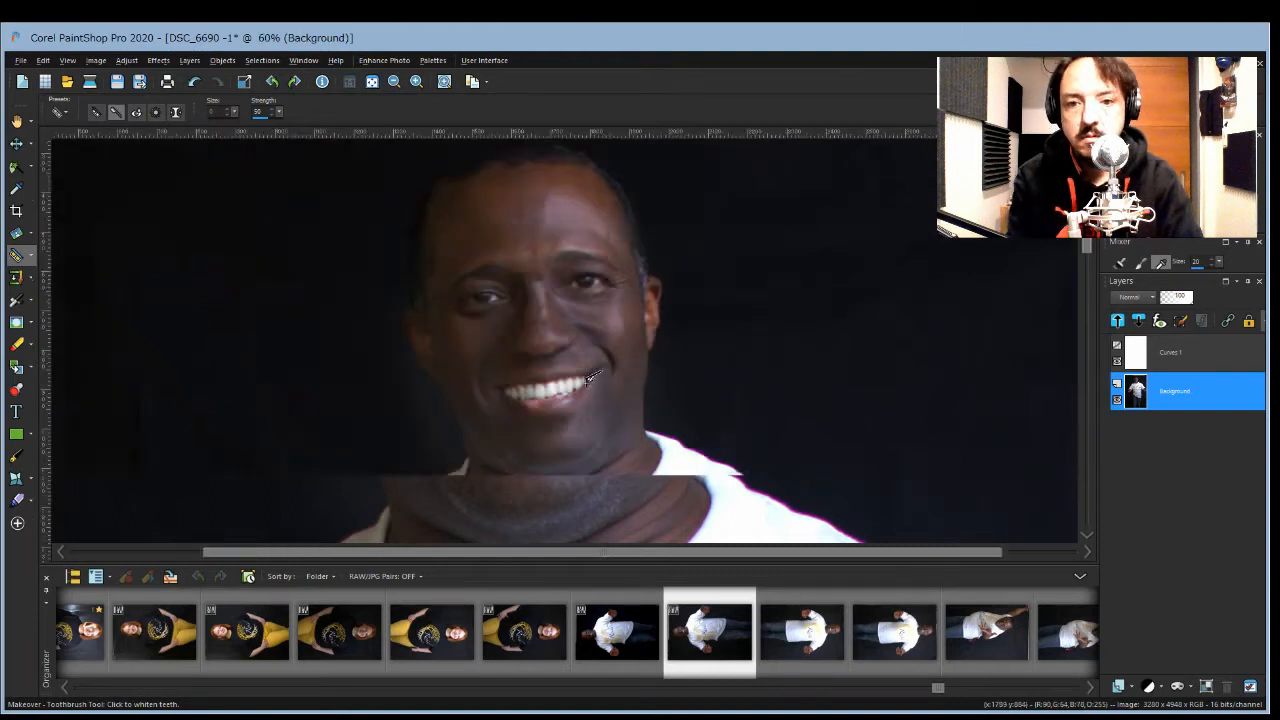
Step: Brighten both eyes with a small Dodge Brush, using opacity 24 and the Shadow limit
{"action": "scroll", "coordinate": [505, 306], "scroll_direction": "up", "scroll_amount": 3}
{"action": "scroll", "coordinate": [505, 306], "scroll_direction": "up", "scroll_amount": 2}
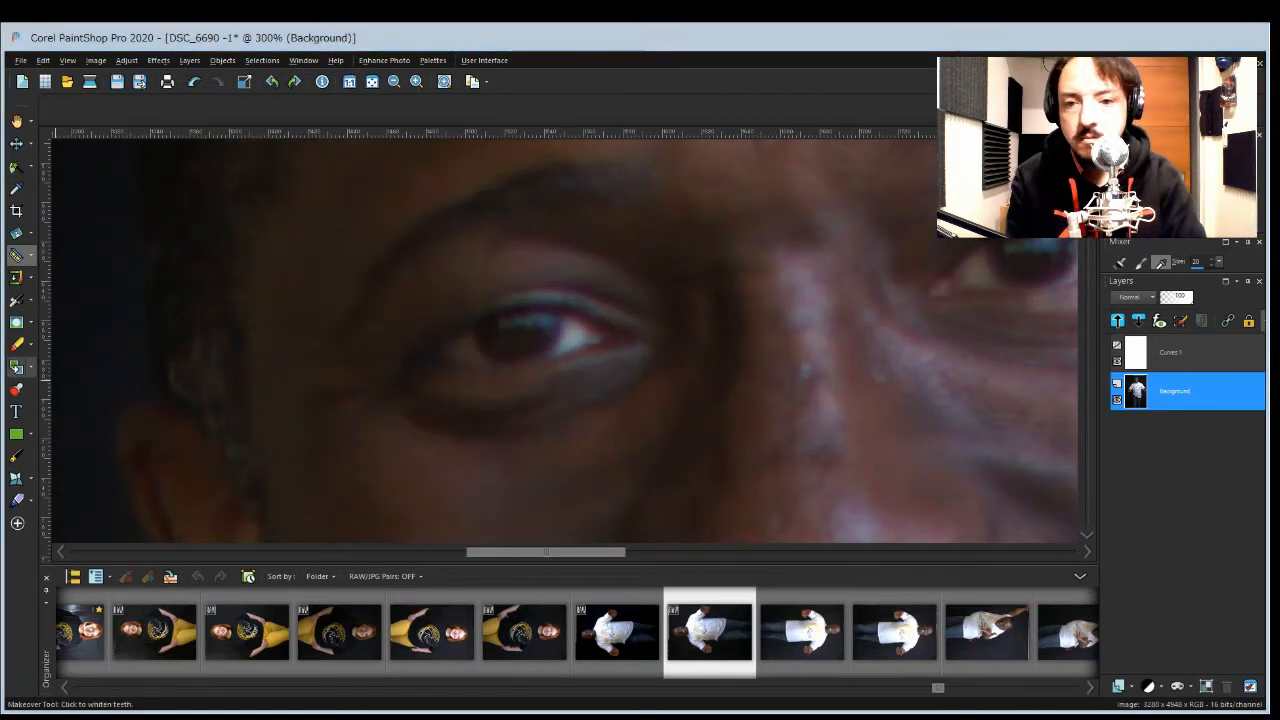
{"action": "left_click", "coordinate": [16, 321]}
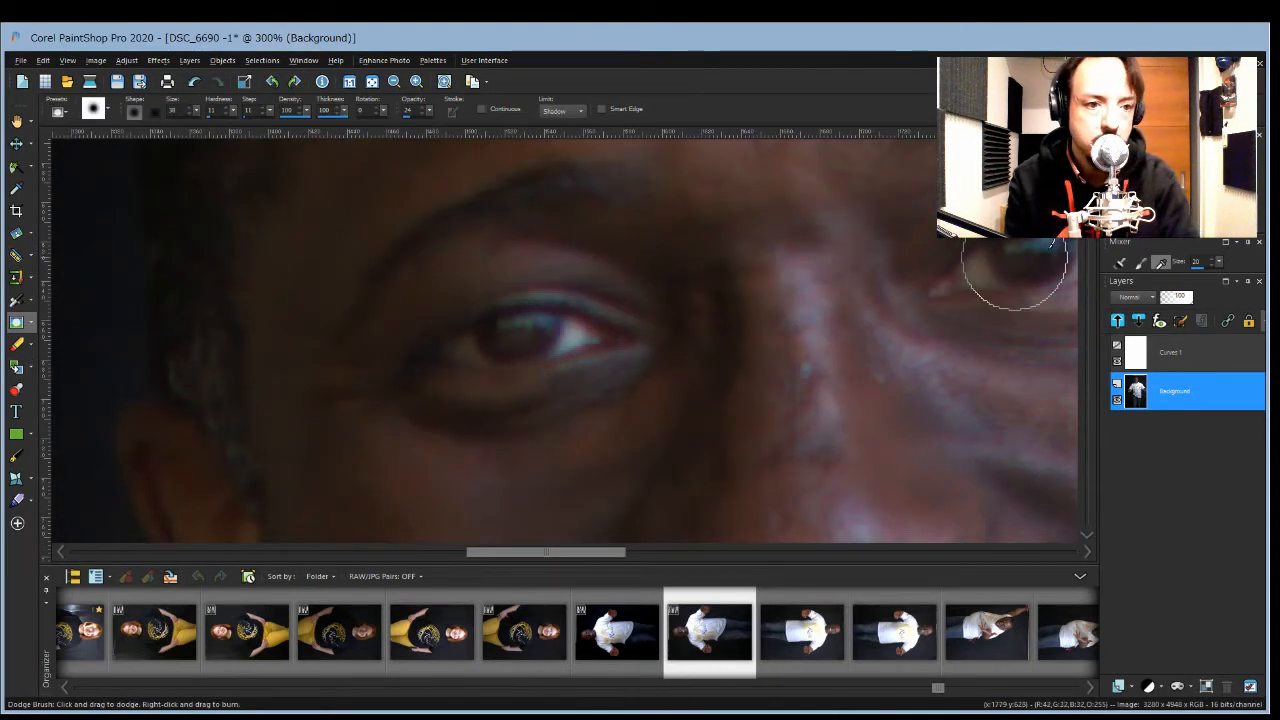
{"action": "scroll", "coordinate": [820, 286], "scroll_direction": "down", "scroll_amount": 4}
{"action": "scroll", "coordinate": [810, 288], "scroll_direction": "down", "scroll_amount": 1}
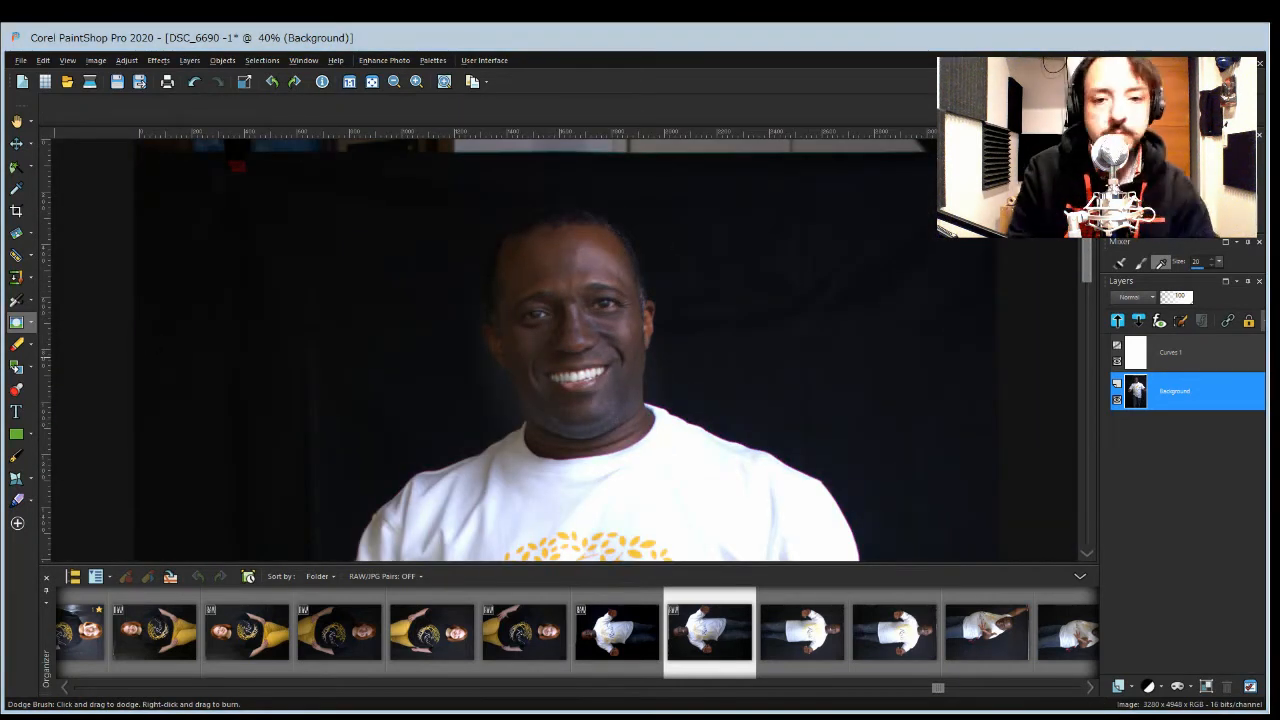
Step: Clone the dark backdrop over the bright strip and red spot along the photo's upper edge
{"action": "key", "text": "c"}
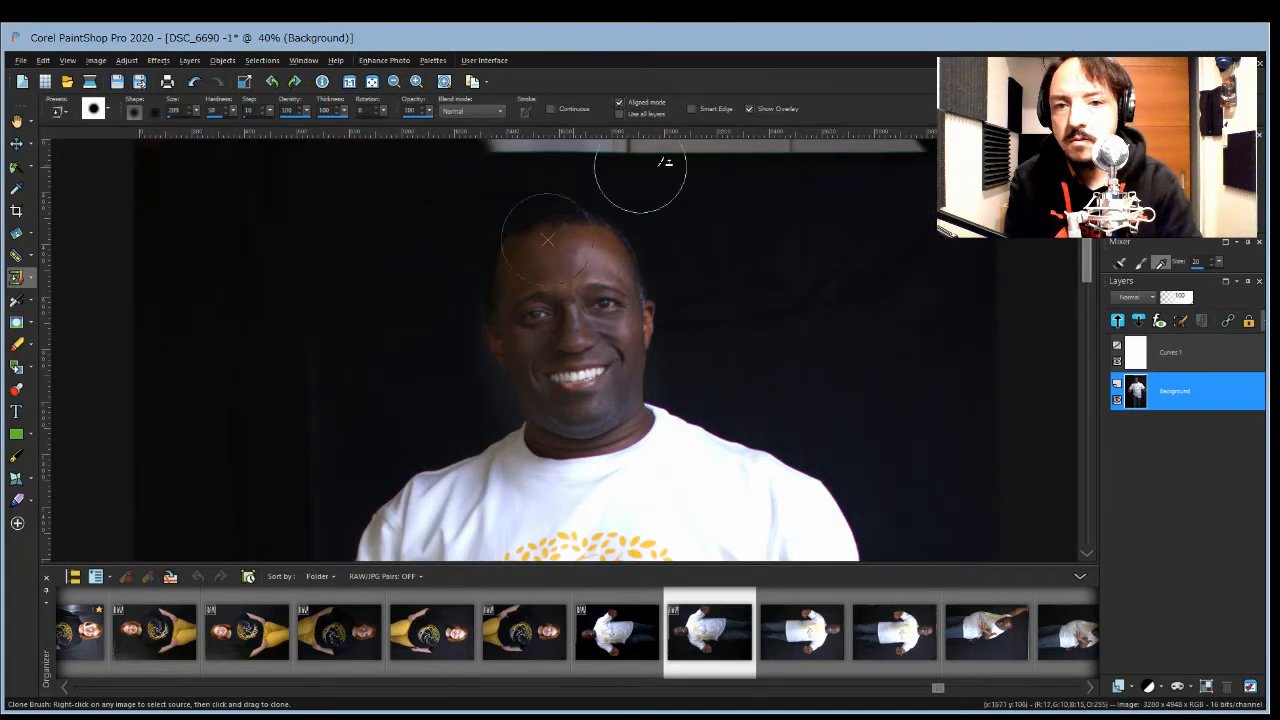
{"action": "right_click", "coordinate": [202, 393]}
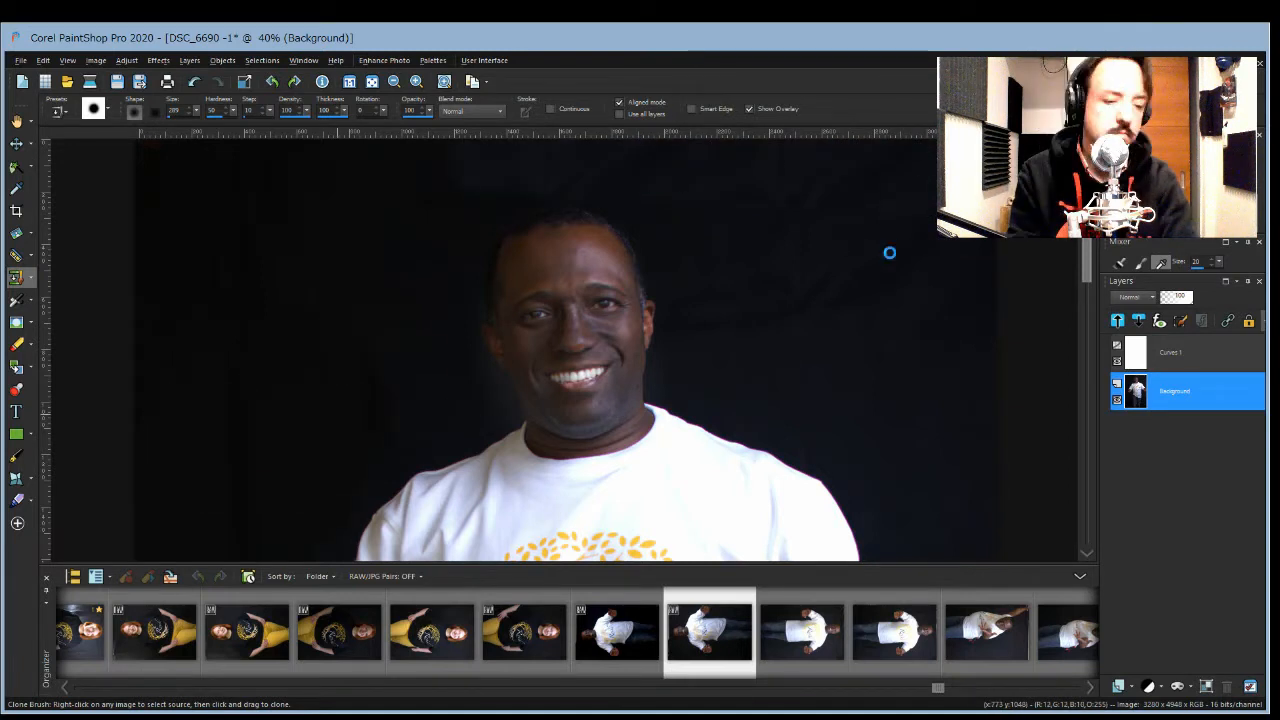
Step: Lighten both hands with the Dodge Brush at size 168, limited to Shadow
{"action": "scroll", "coordinate": [896, 250], "scroll_direction": "down", "scroll_amount": 2}
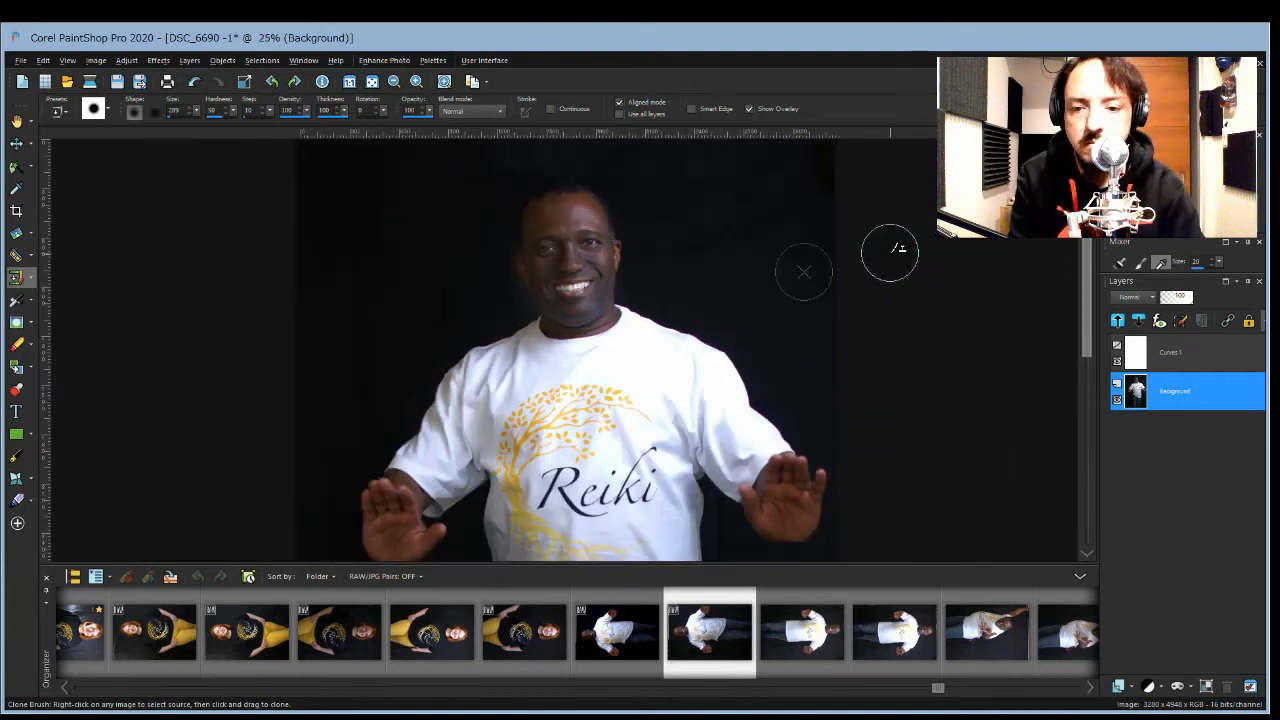
{"action": "left_click_drag", "start_coordinate": [1086, 260], "coordinate": [1105, 420]}
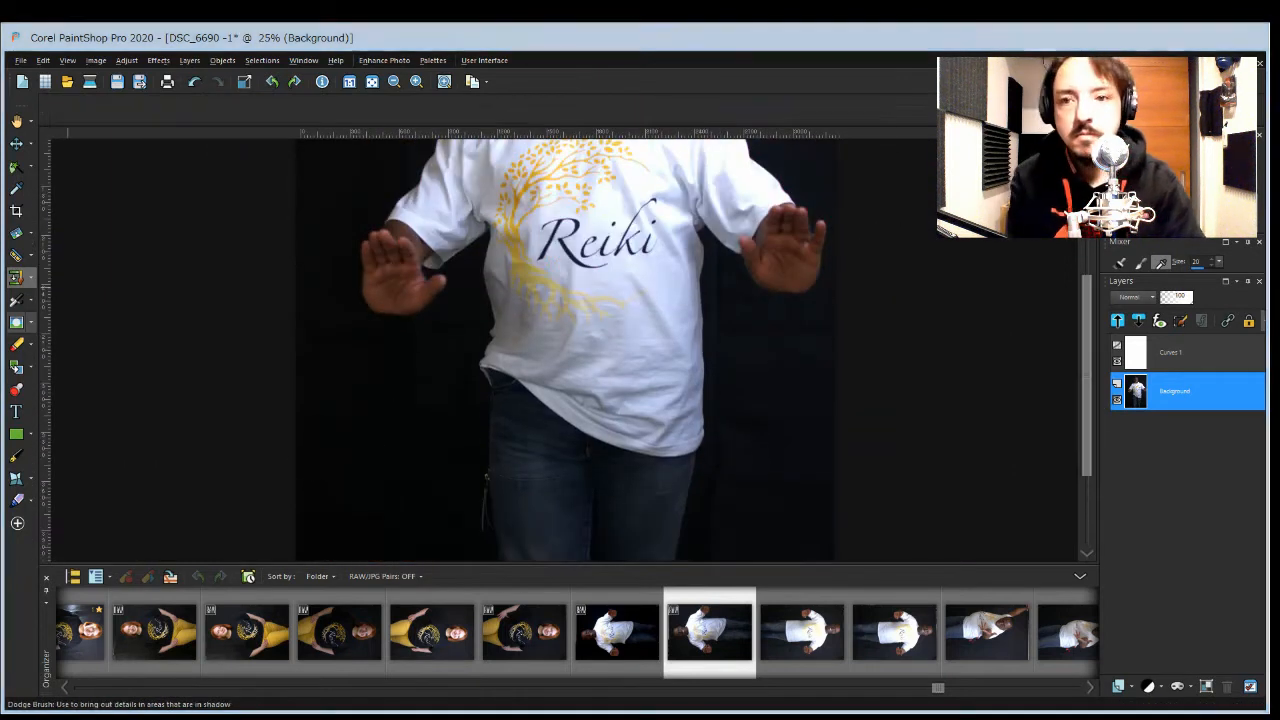
{"action": "left_click", "coordinate": [16, 321]}
{"action": "left_click", "coordinate": [561, 161]}
{"action": "left_click_drag", "start_coordinate": [196, 110], "coordinate": [204, 120]}
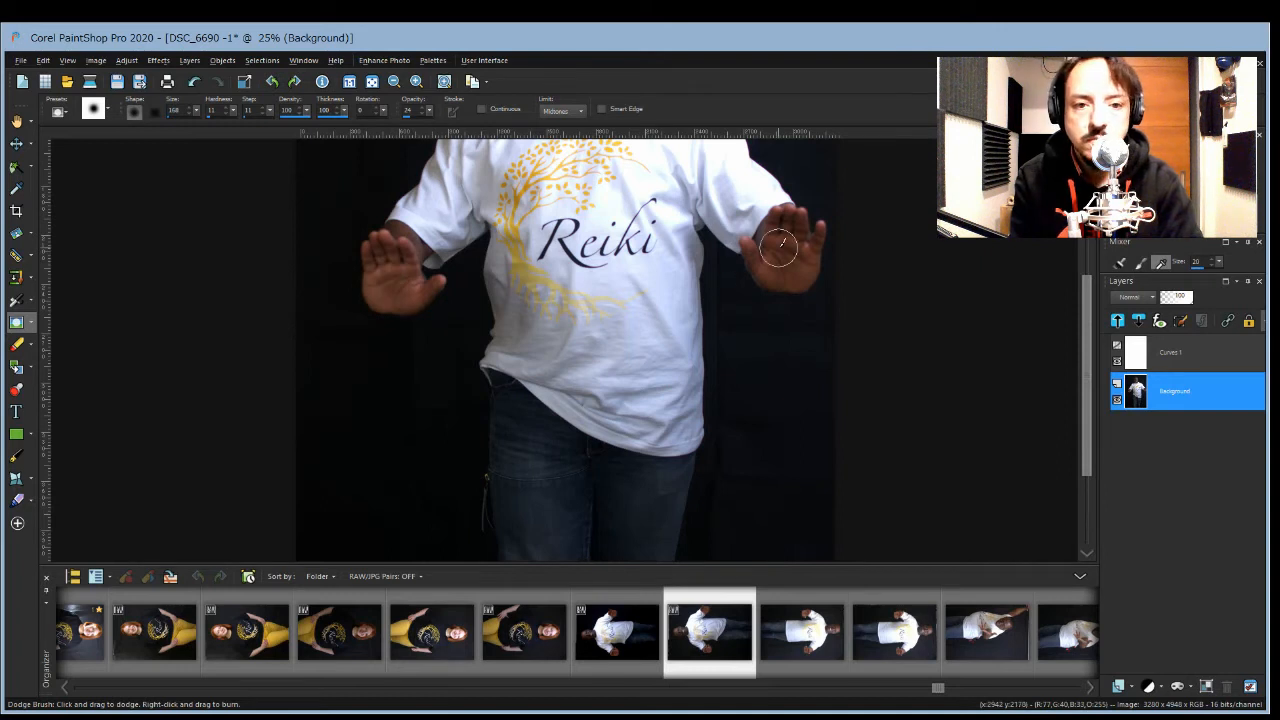
{"action": "left_click", "coordinate": [566, 111]}
{"action": "left_click", "coordinate": [568, 134]}
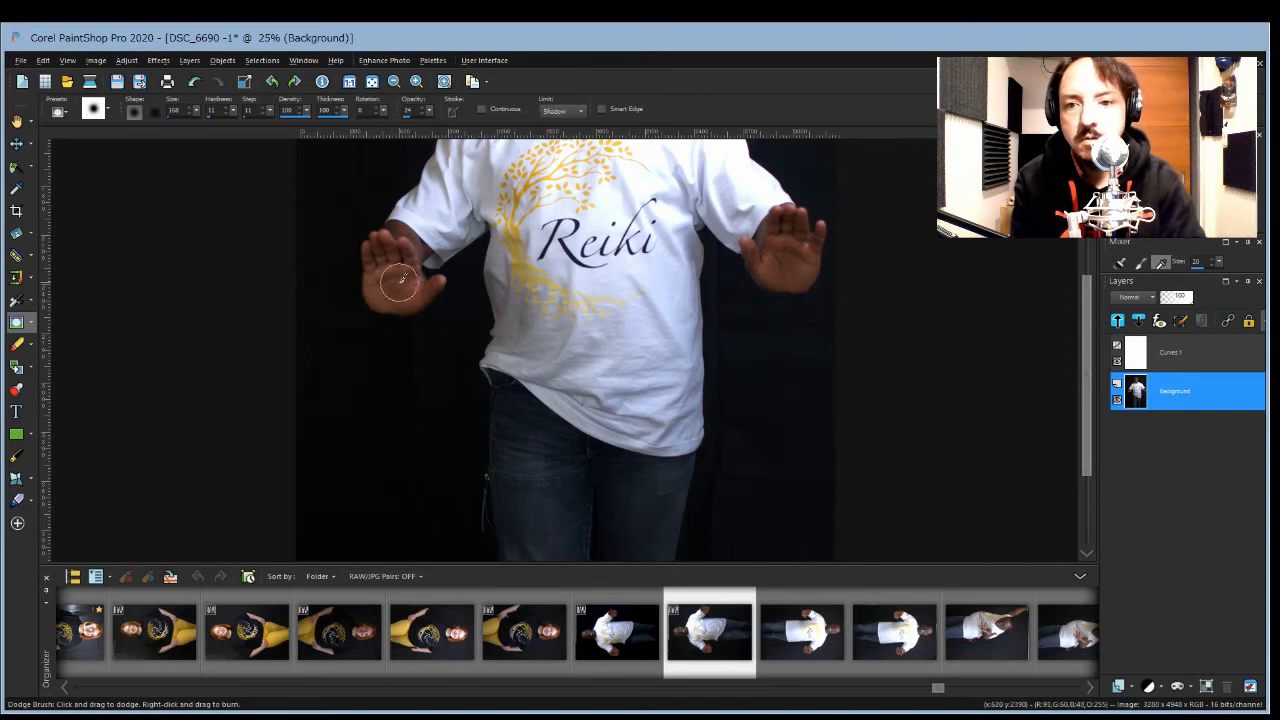
Step: Retouch the skin around the eyes with the Makeover Blemish Fixer at size 27 and strength 75
{"action": "scroll", "coordinate": [857, 280], "scroll_direction": "down", "scroll_amount": 3}
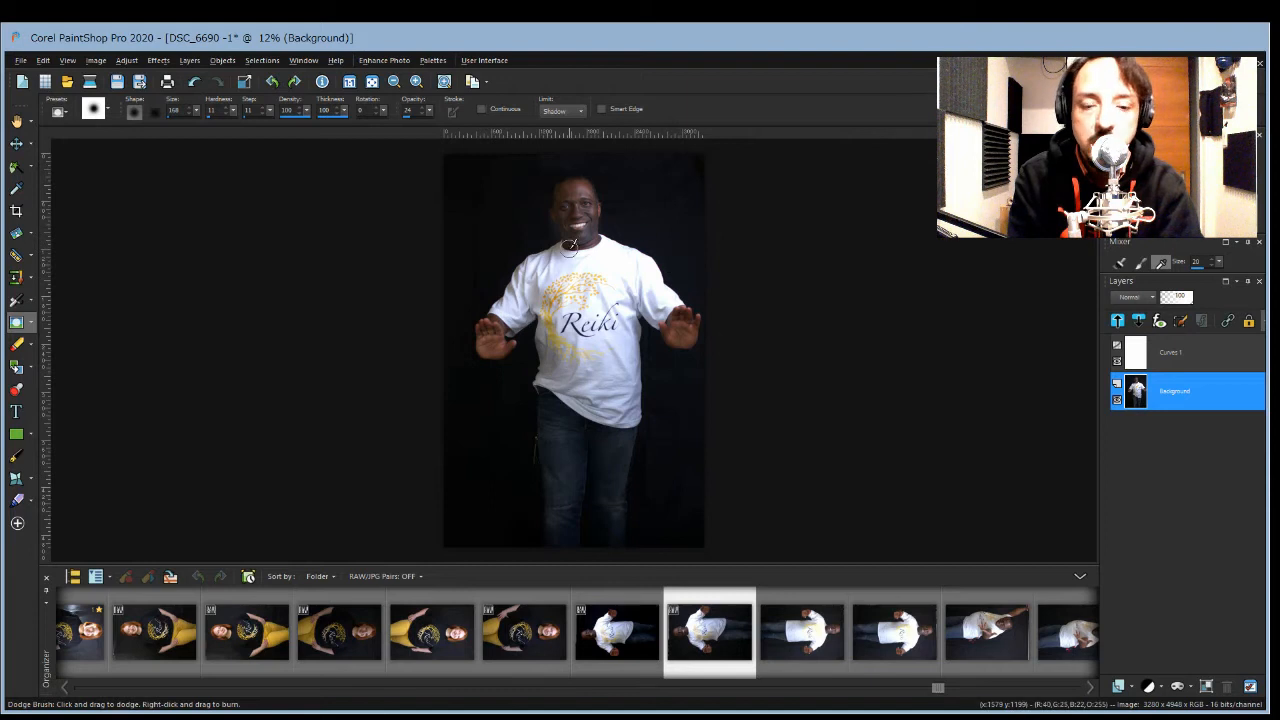
{"action": "scroll", "coordinate": [570, 245], "scroll_direction": "up", "scroll_amount": 9}
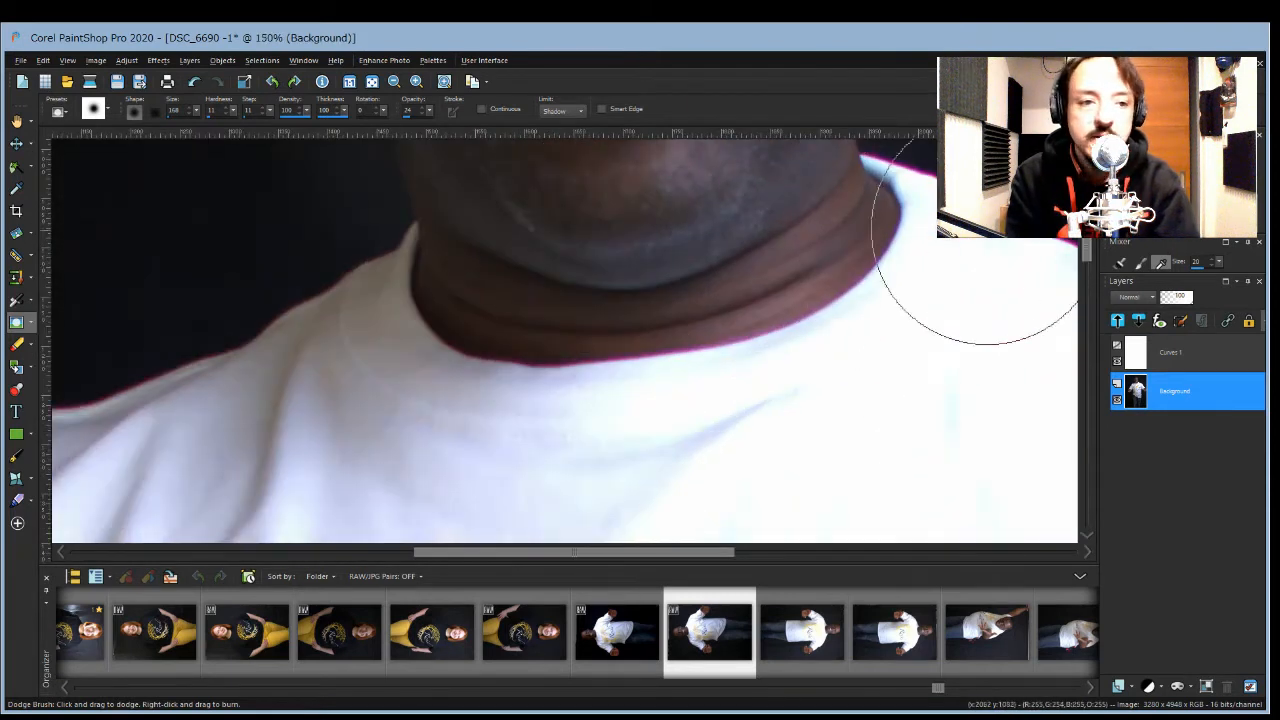
{"action": "left_click_drag", "start_coordinate": [1088, 254], "coordinate": [1088, 221]}
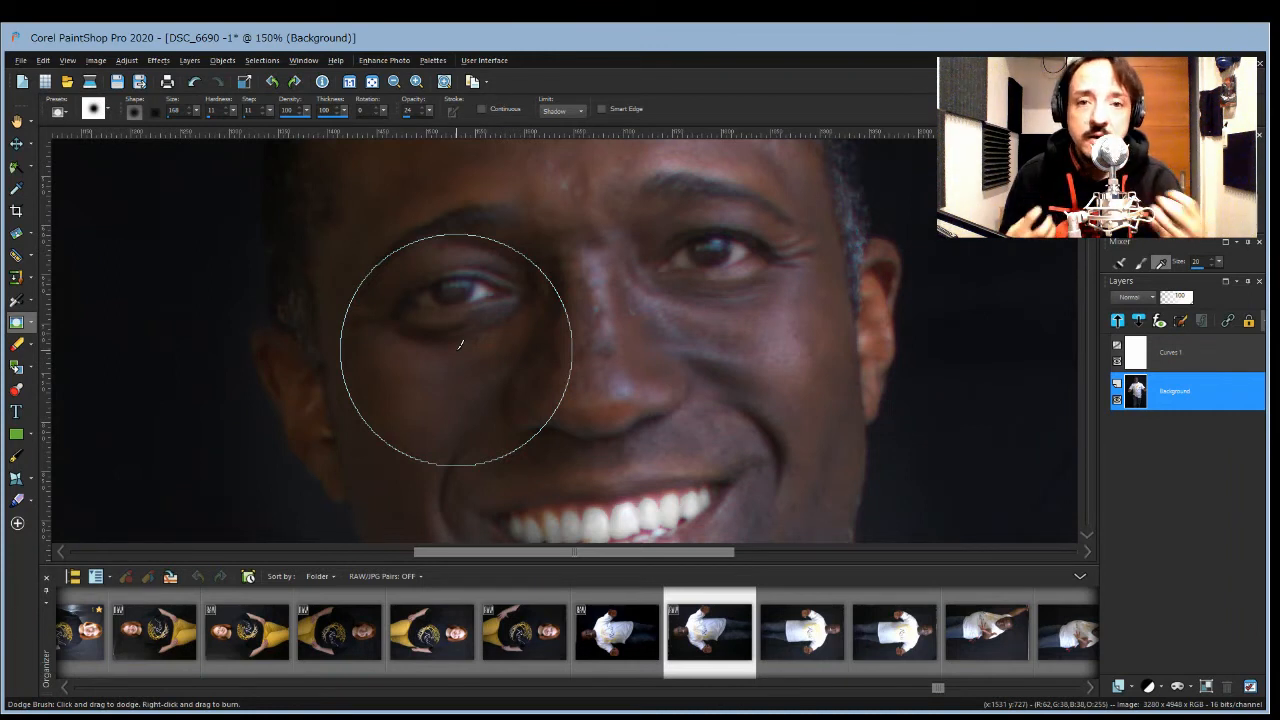
{"action": "scroll", "coordinate": [728, 260], "scroll_direction": "up", "scroll_amount": 2}
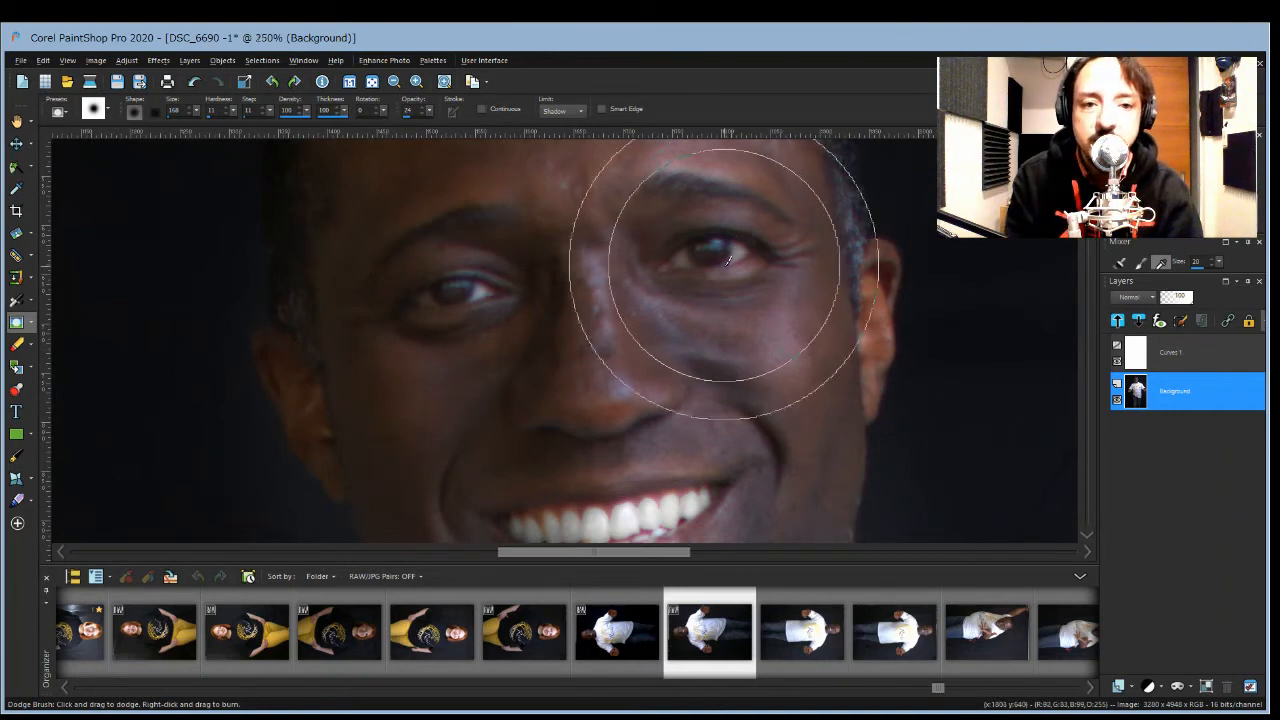
{"action": "scroll", "coordinate": [728, 260], "scroll_direction": "up", "scroll_amount": 3}
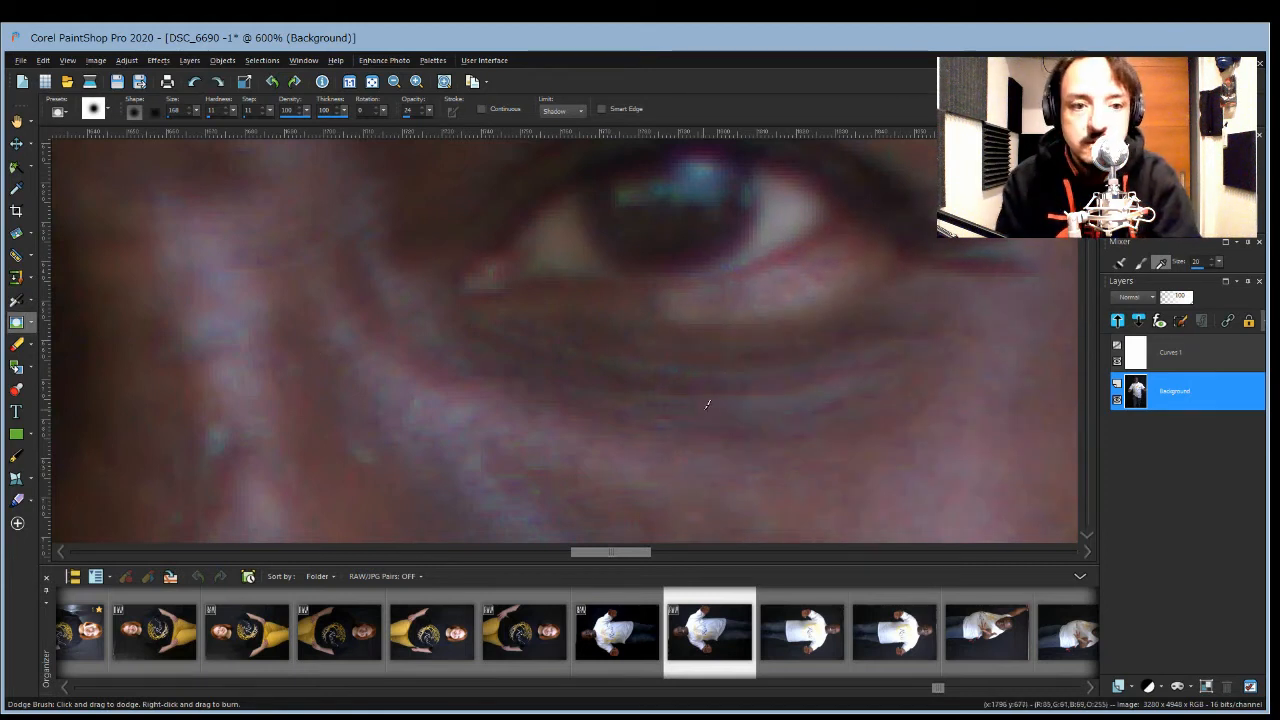
{"action": "scroll", "coordinate": [672, 375], "scroll_direction": "down", "scroll_amount": 4}
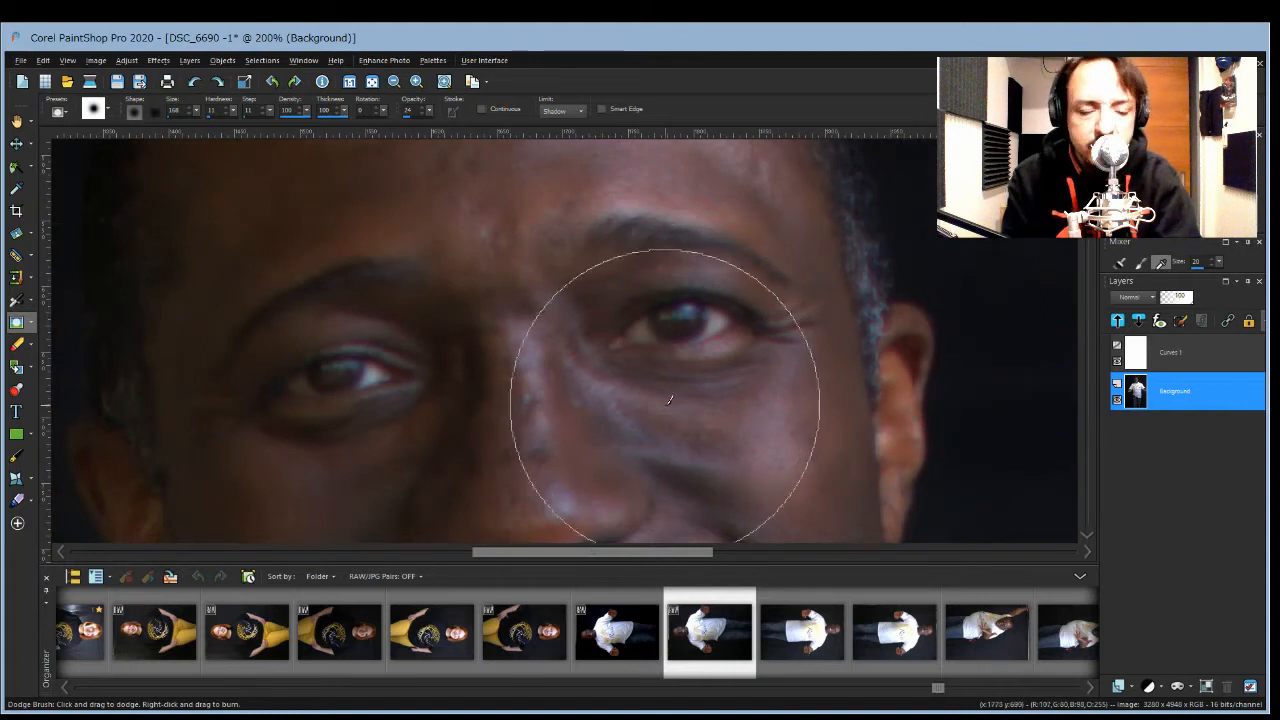
{"action": "left_click", "coordinate": [28, 257]}
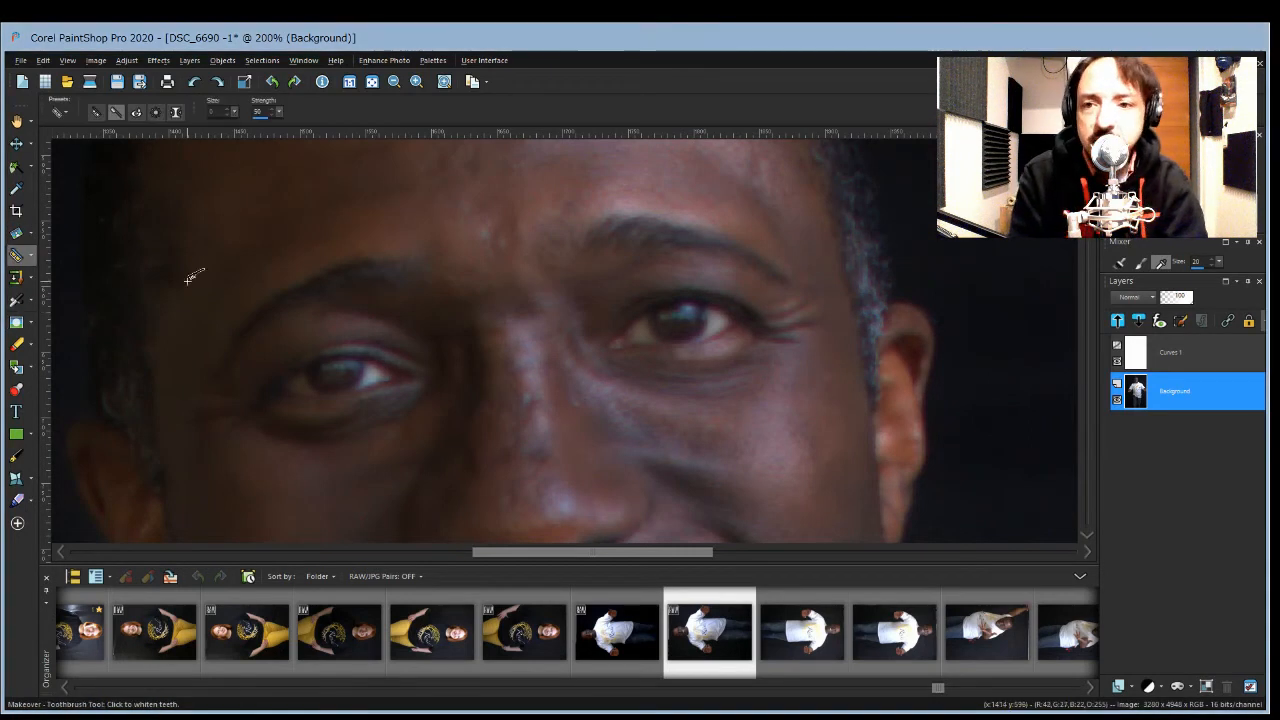
{"action": "left_click", "coordinate": [101, 117]}
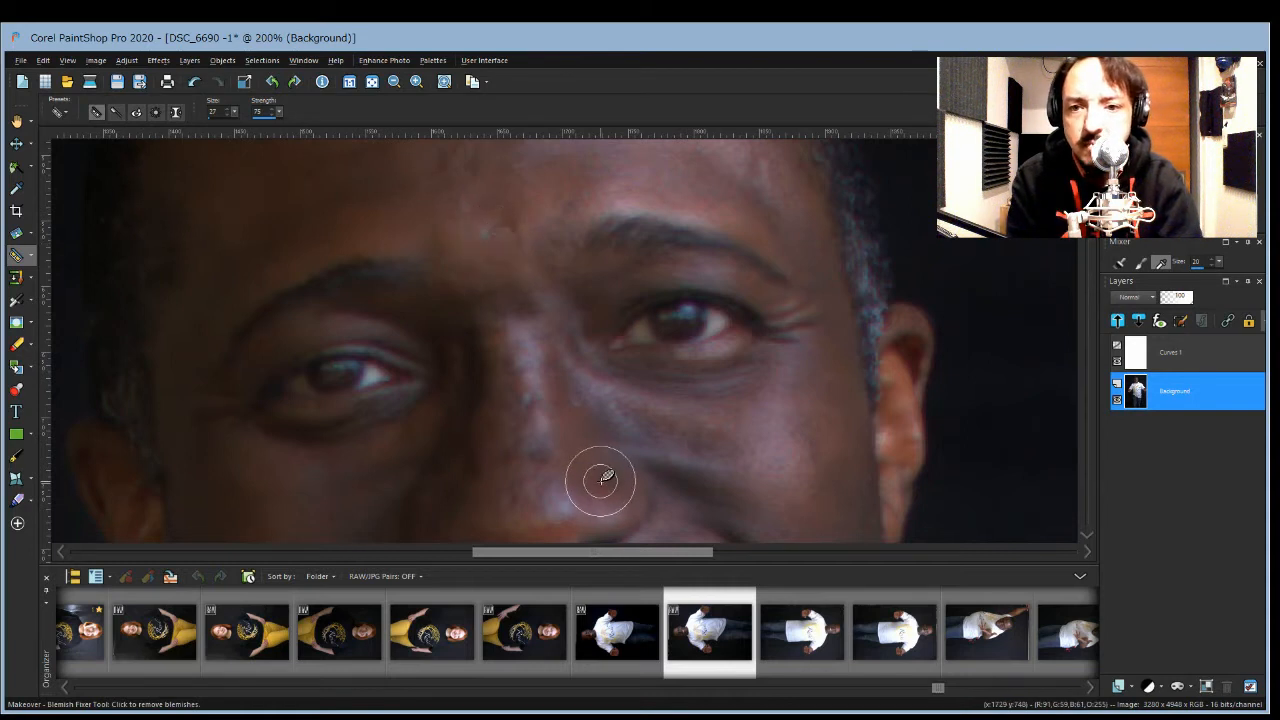
{"action": "left_click", "coordinate": [293, 364]}
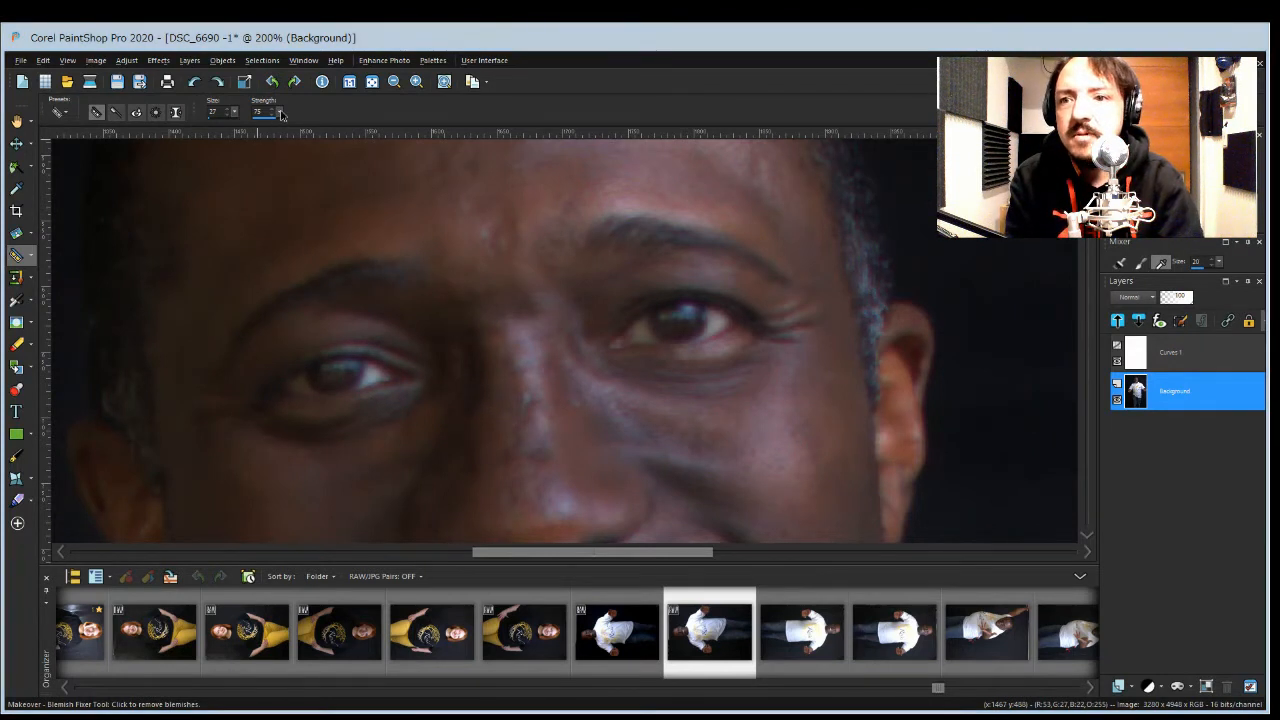
Step: Smooth the forehead, nose bridge and wrinkles beside the eye with the Blemish Fixer at size 27 and strength 31
{"action": "left_click", "coordinate": [489, 236]}
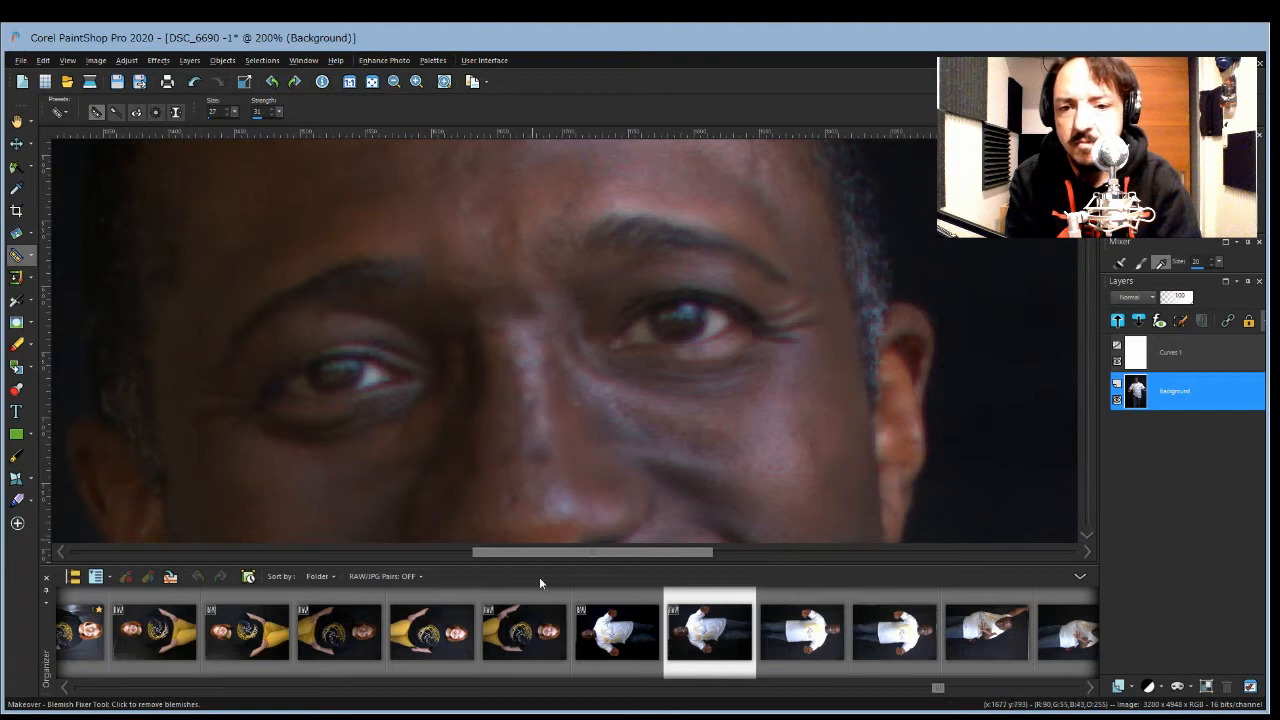
{"action": "left_click", "coordinate": [519, 403]}
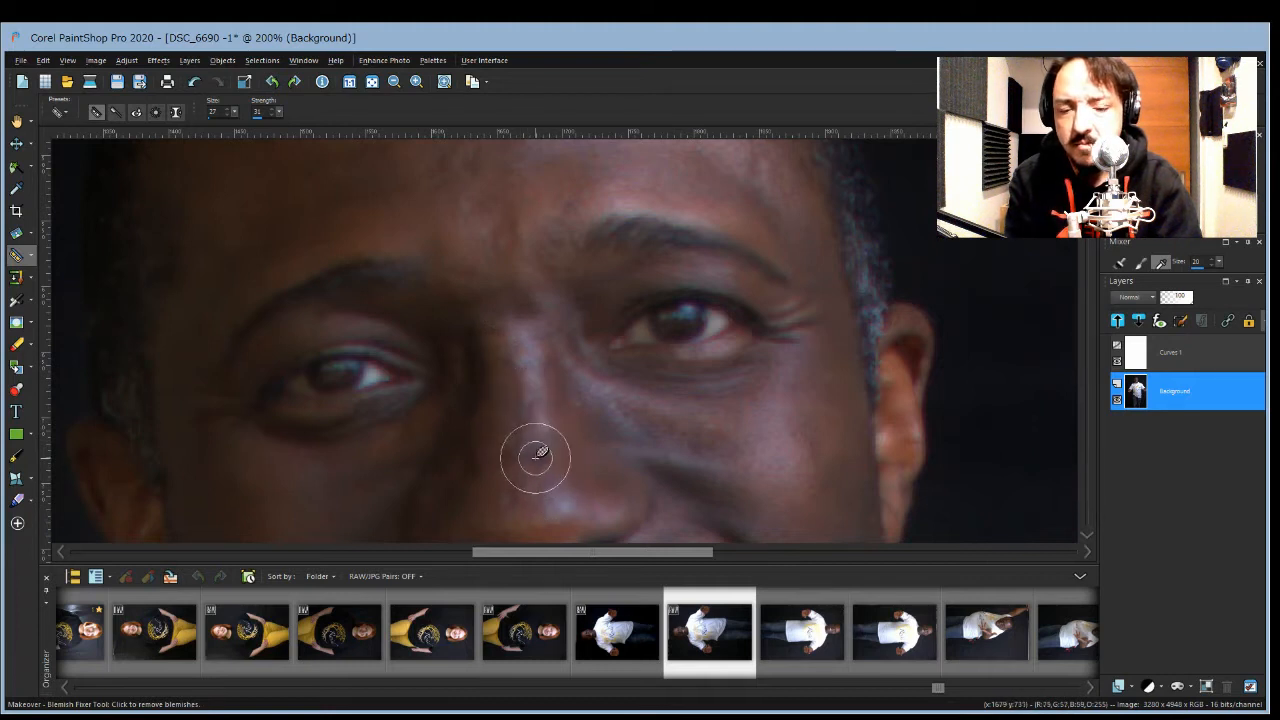
{"action": "scroll", "coordinate": [711, 486], "scroll_direction": "down", "scroll_amount": 4}
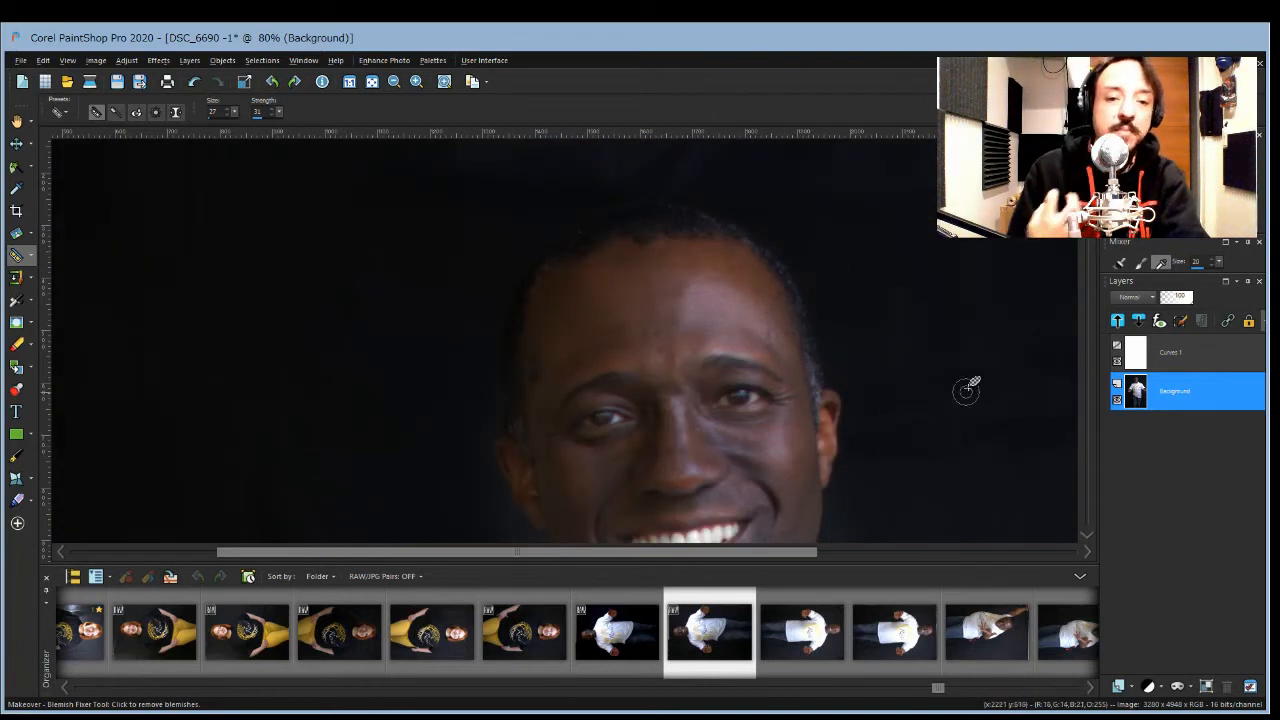
{"action": "scroll", "coordinate": [782, 420], "scroll_direction": "up", "scroll_amount": 4}
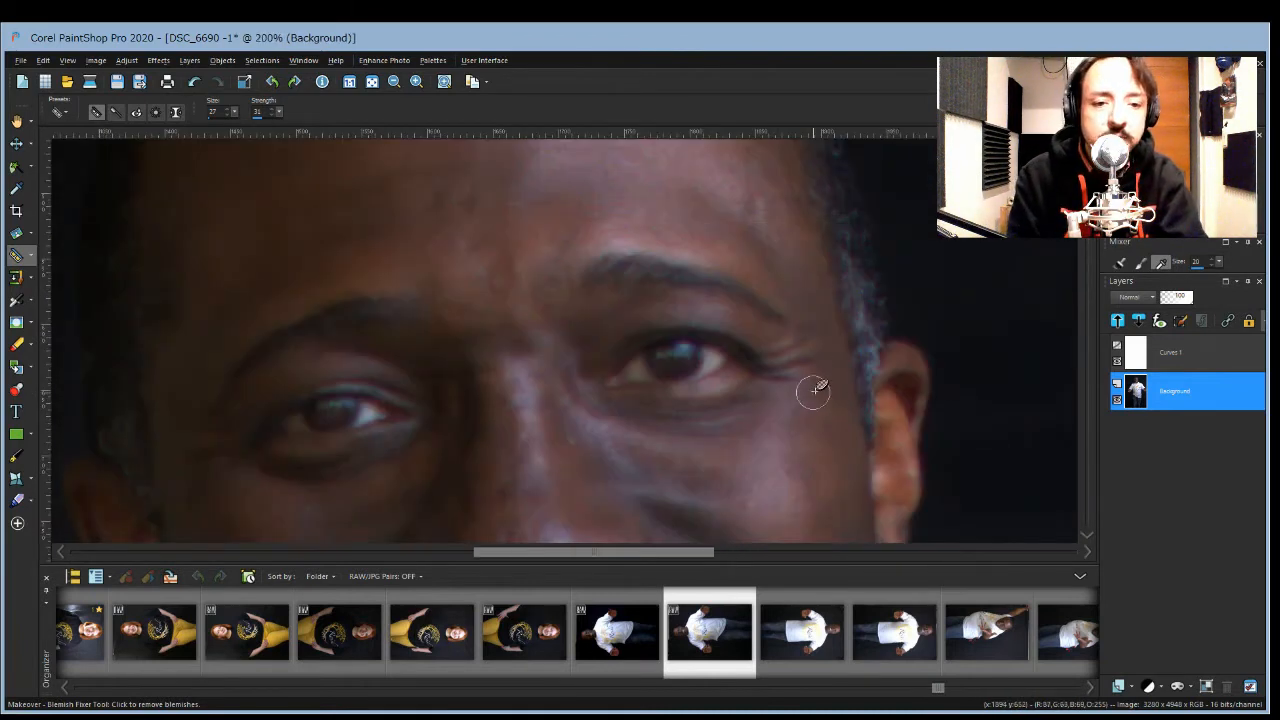
{"action": "left_click", "coordinate": [800, 356]}
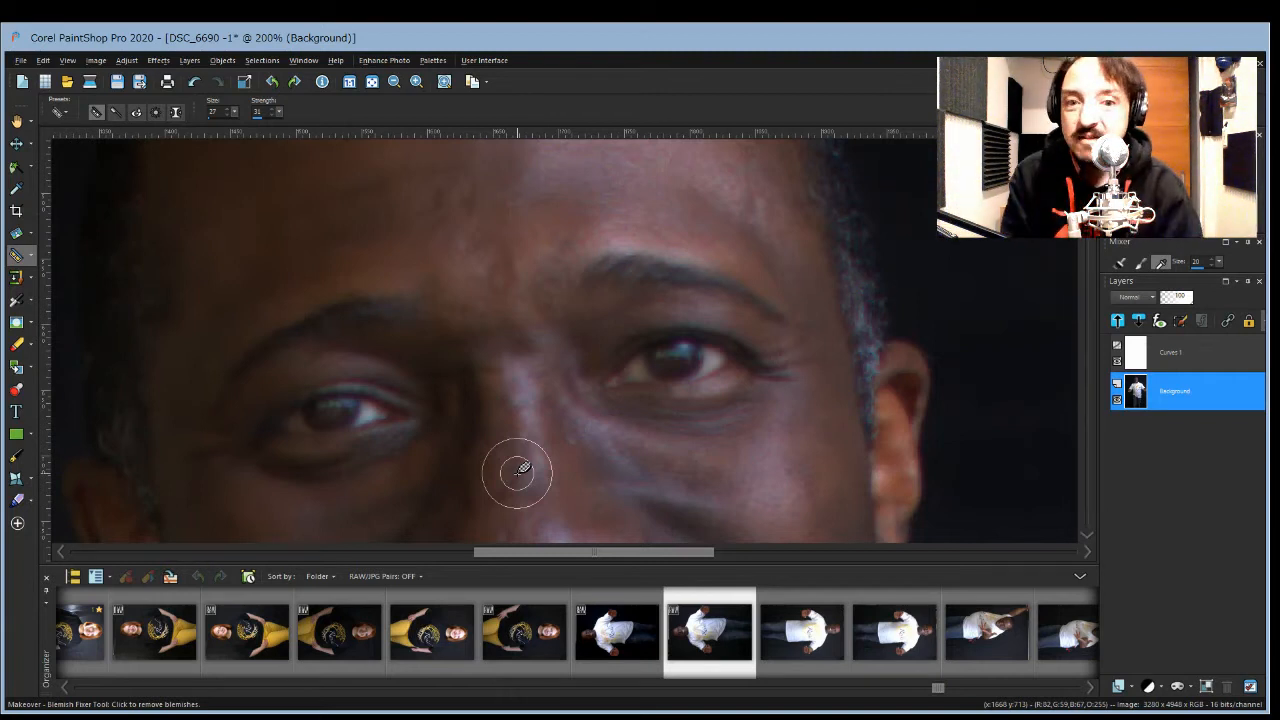
{"action": "scroll", "coordinate": [623, 404], "scroll_direction": "down", "scroll_amount": 1}
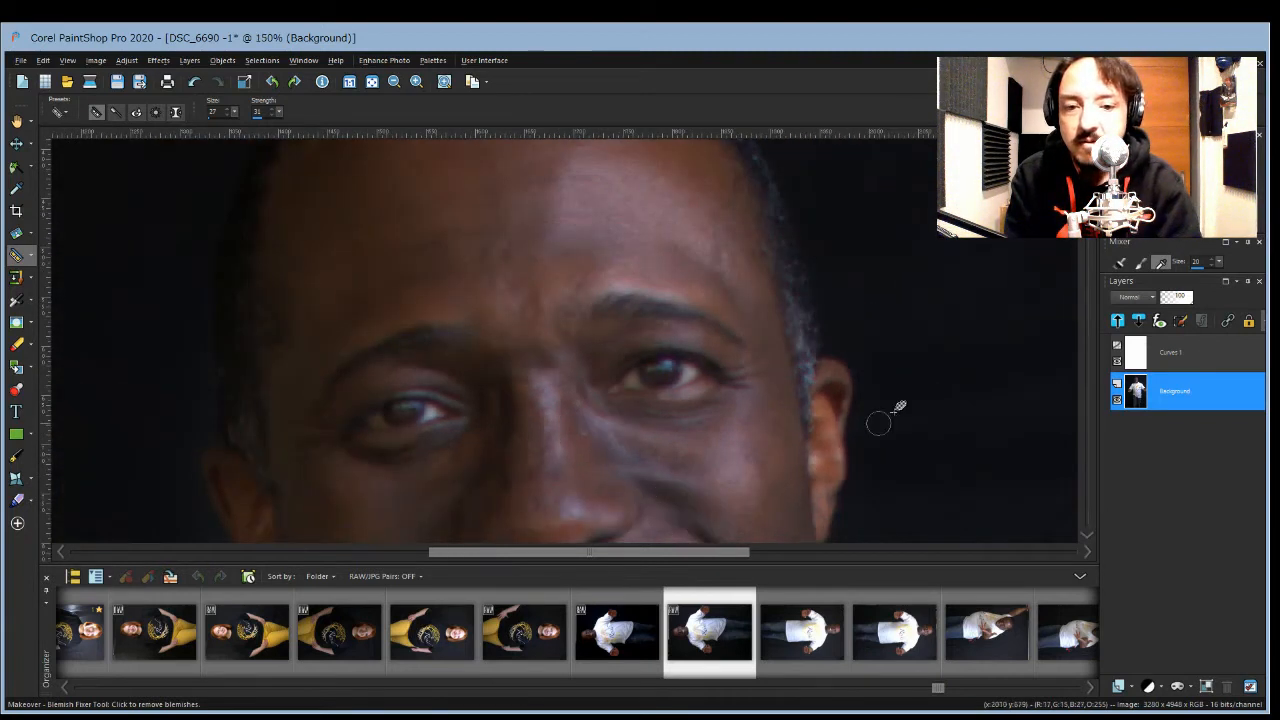
Step: Open the photo DSC_6691 from the organizer and rotate it 90 degrees clockwise so the man stands upright
{"action": "mouse_move", "coordinate": [1086, 195]}
{"action": "left_mouse_down"}
{"action": "mouse_move", "coordinate": [1086, 214]}
{"action": "mouse_move", "coordinate": [1086, 203]}
{"action": "left_mouse_up"}
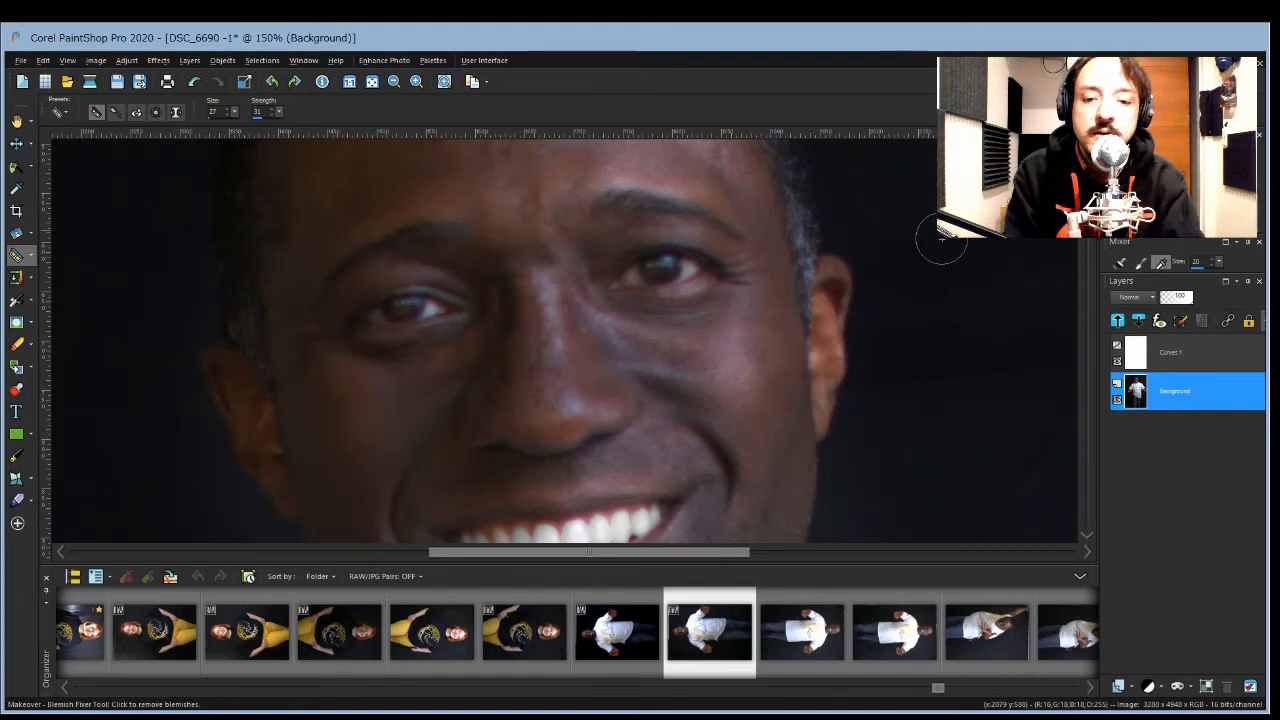
{"action": "scroll", "coordinate": [912, 262], "scroll_direction": "down", "scroll_amount": 1}
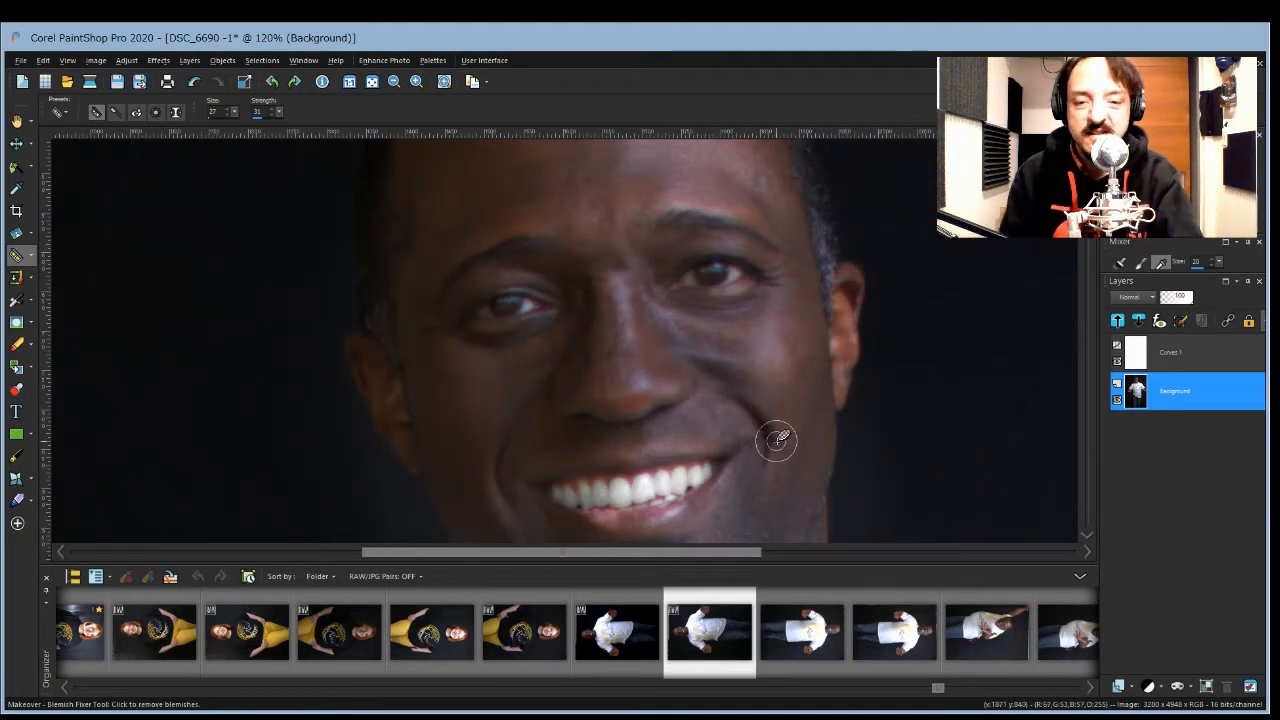
{"action": "scroll", "coordinate": [777, 426], "scroll_direction": "down", "scroll_amount": 2}
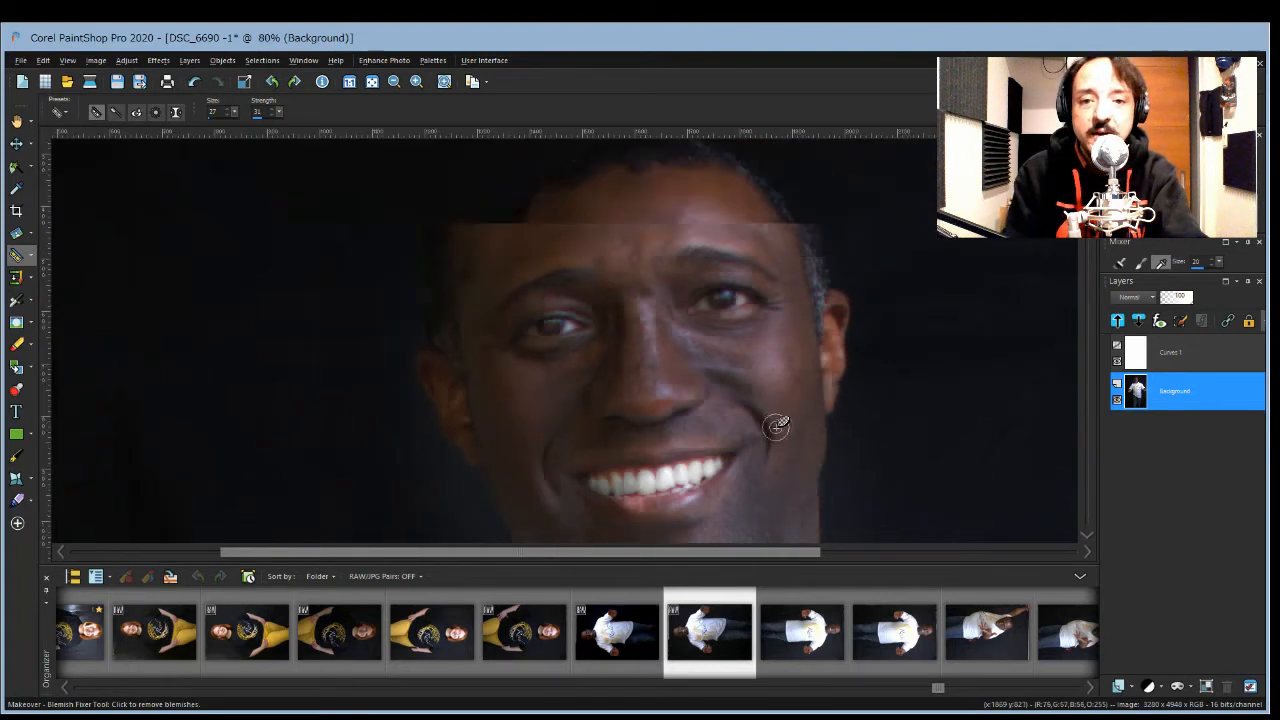
{"action": "scroll", "coordinate": [777, 426], "scroll_direction": "down", "scroll_amount": 4}
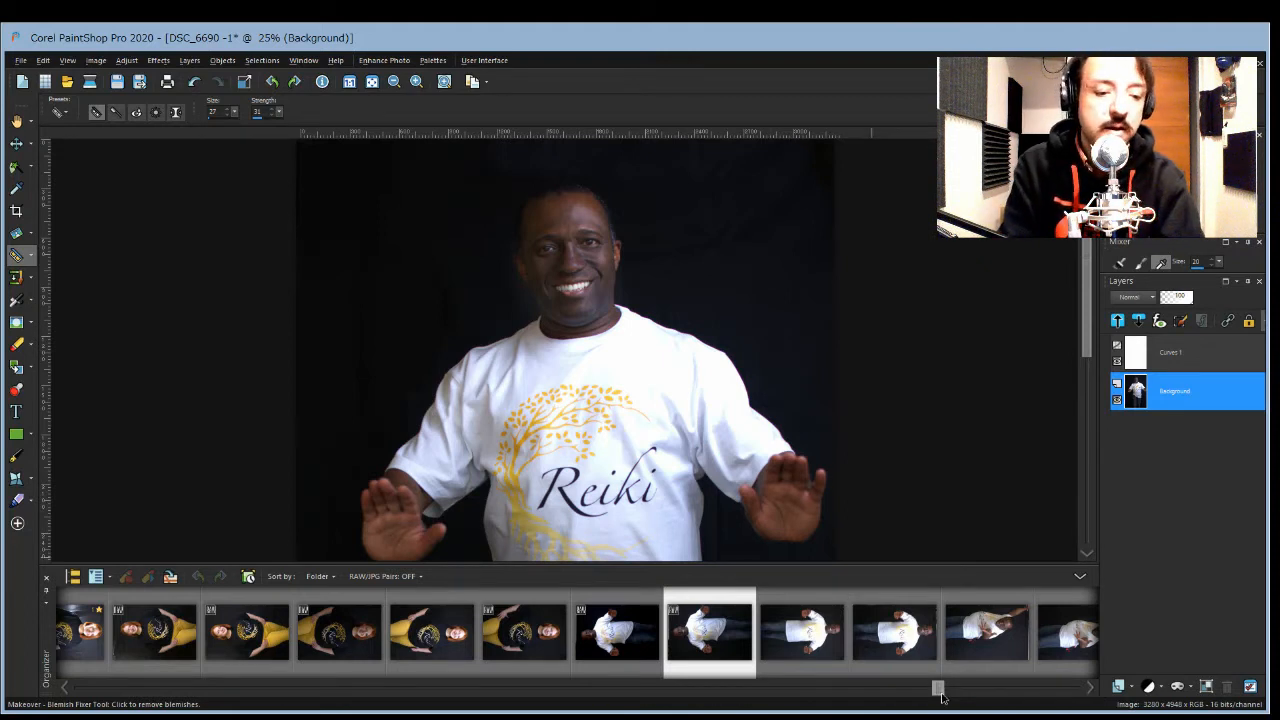
{"action": "mouse_move", "coordinate": [940, 697]}
{"action": "left_mouse_down"}
{"action": "mouse_move", "coordinate": [985, 688]}
{"action": "mouse_move", "coordinate": [903, 690]}
{"action": "mouse_move", "coordinate": [942, 688]}
{"action": "left_mouse_up"}
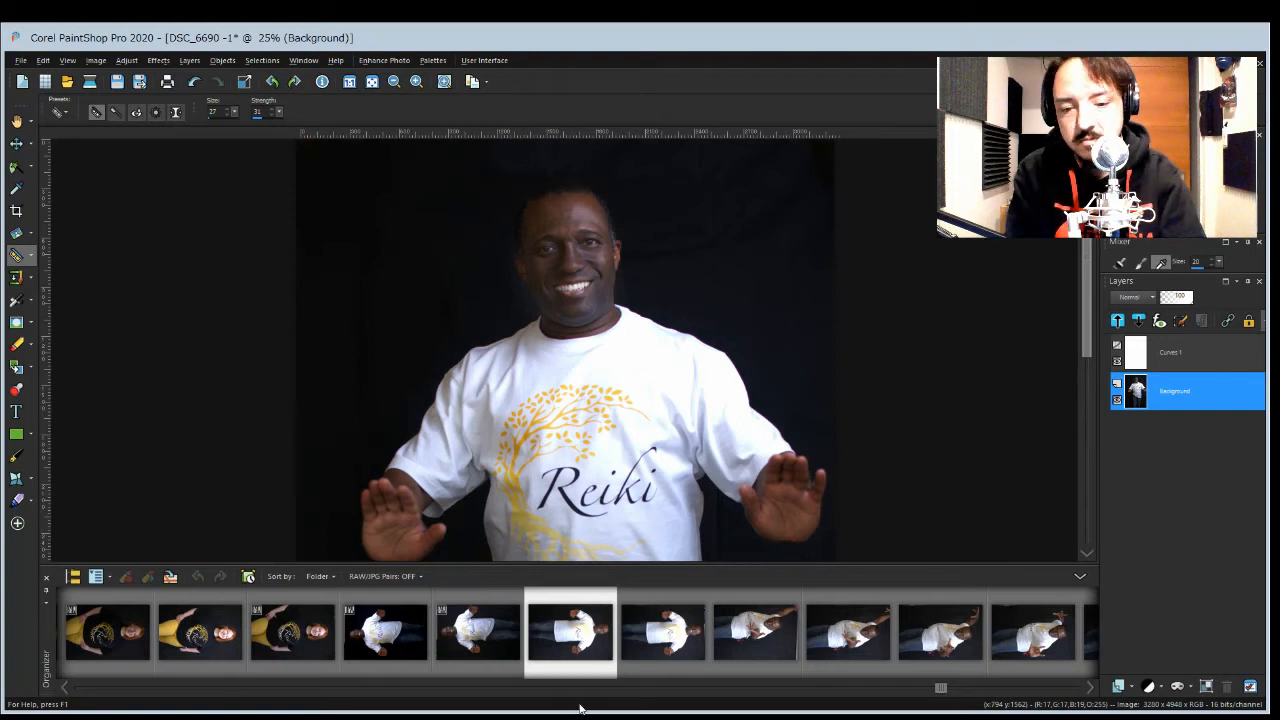
{"action": "left_click", "coordinate": [294, 81]}
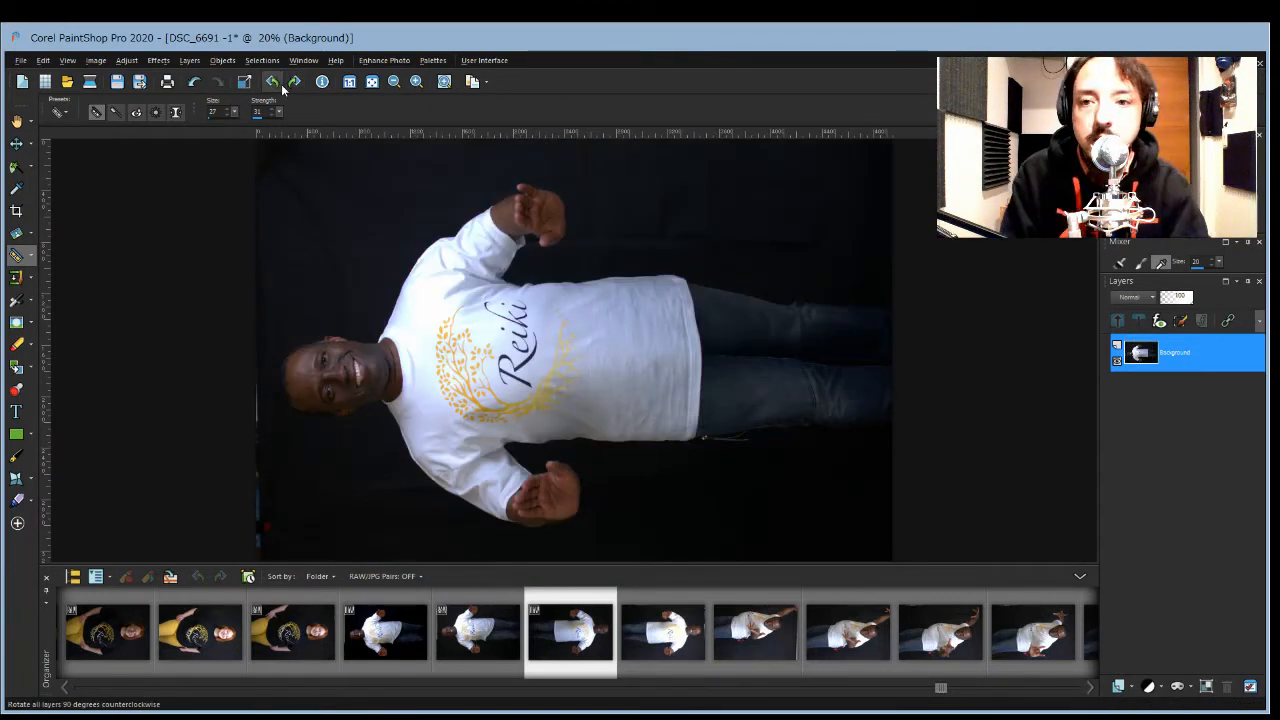
{"action": "left_click", "coordinate": [294, 81]}
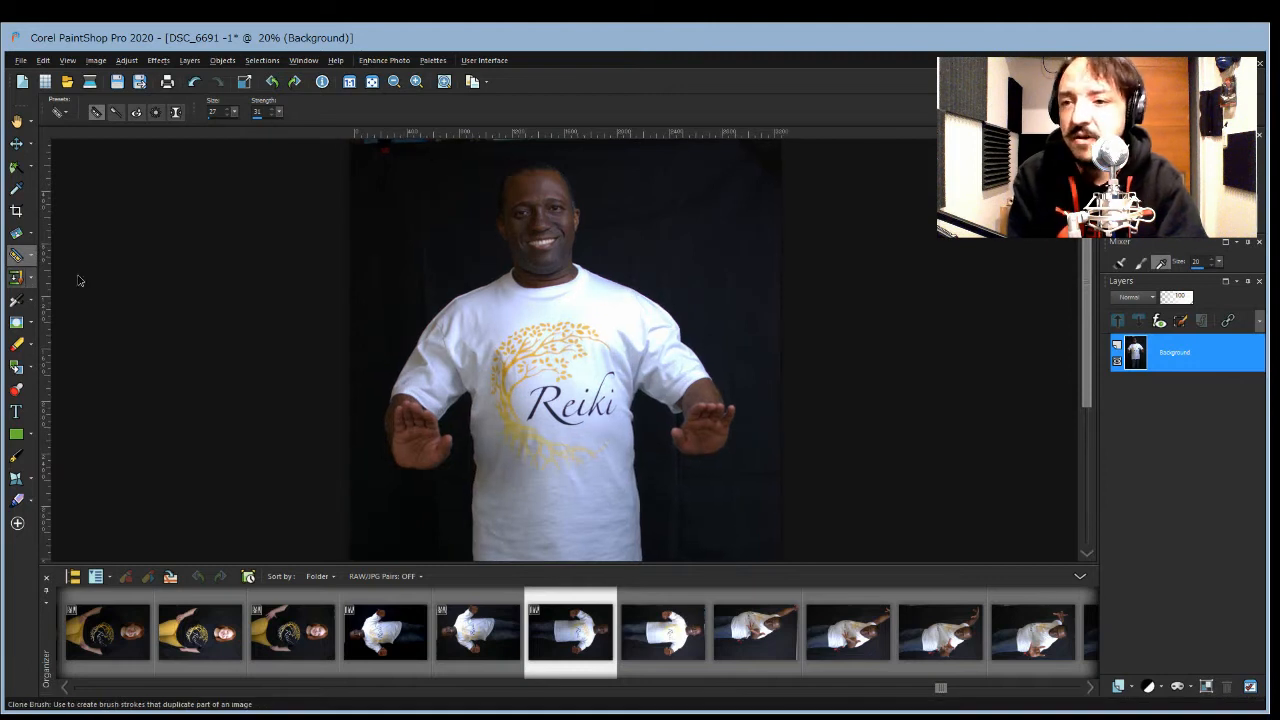
Step: Clone the dark backdrop over the bright remnants along the upper edge of DSC_6691 with the Clone Brush at size 289
{"action": "scroll", "coordinate": [423, 209], "scroll_direction": "up", "scroll_amount": 3}
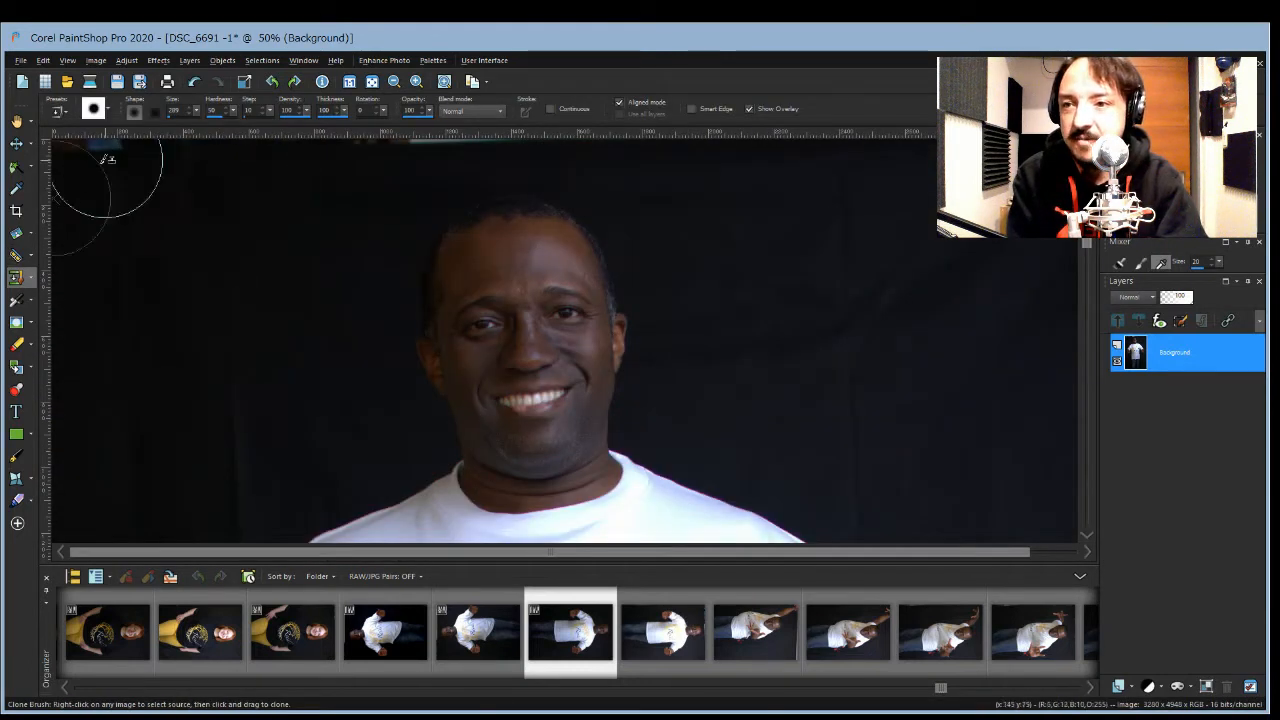
{"action": "mouse_move", "coordinate": [105, 160]}
{"action": "left_mouse_down"}
{"action": "mouse_move", "coordinate": [198, 231]}
{"action": "mouse_move", "coordinate": [103, 168]}
{"action": "mouse_move", "coordinate": [357, 152]}
{"action": "mouse_move", "coordinate": [362, 209]}
{"action": "mouse_move", "coordinate": [307, 193]}
{"action": "mouse_move", "coordinate": [230, 247]}
{"action": "mouse_move", "coordinate": [462, 141]}
{"action": "left_mouse_up"}
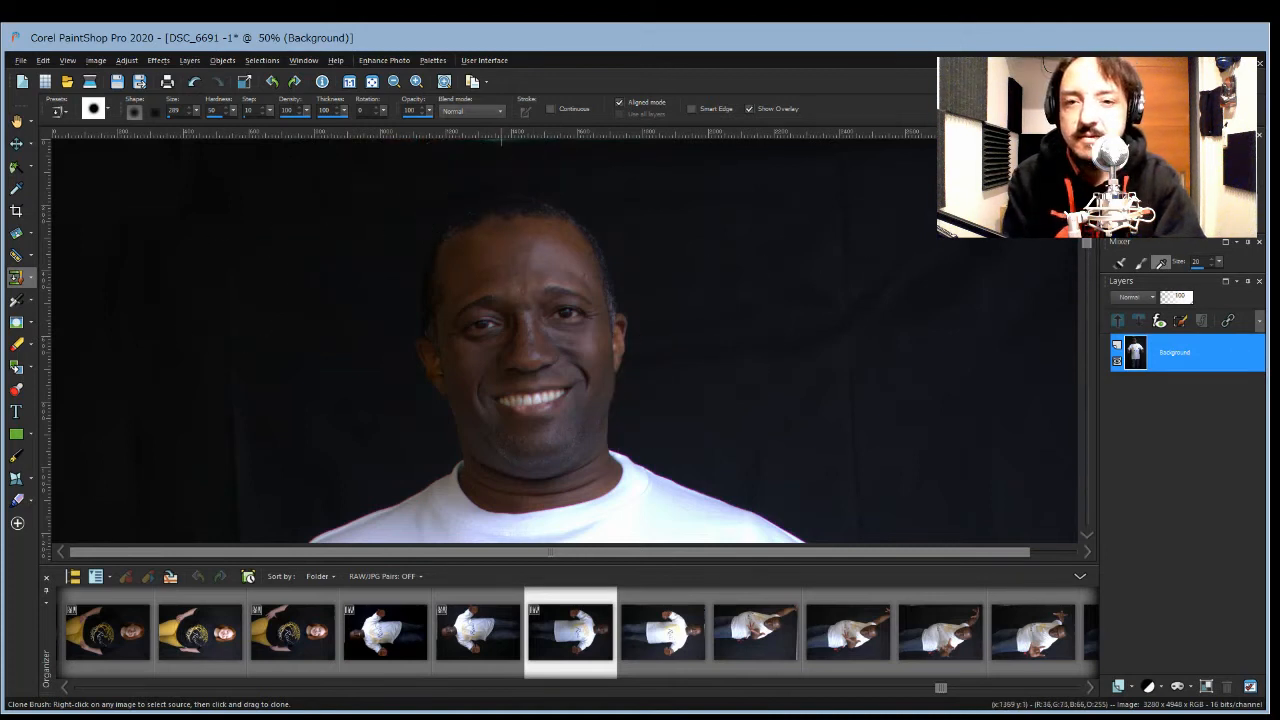
{"action": "scroll", "coordinate": [954, 352], "scroll_direction": "down", "scroll_amount": 2}
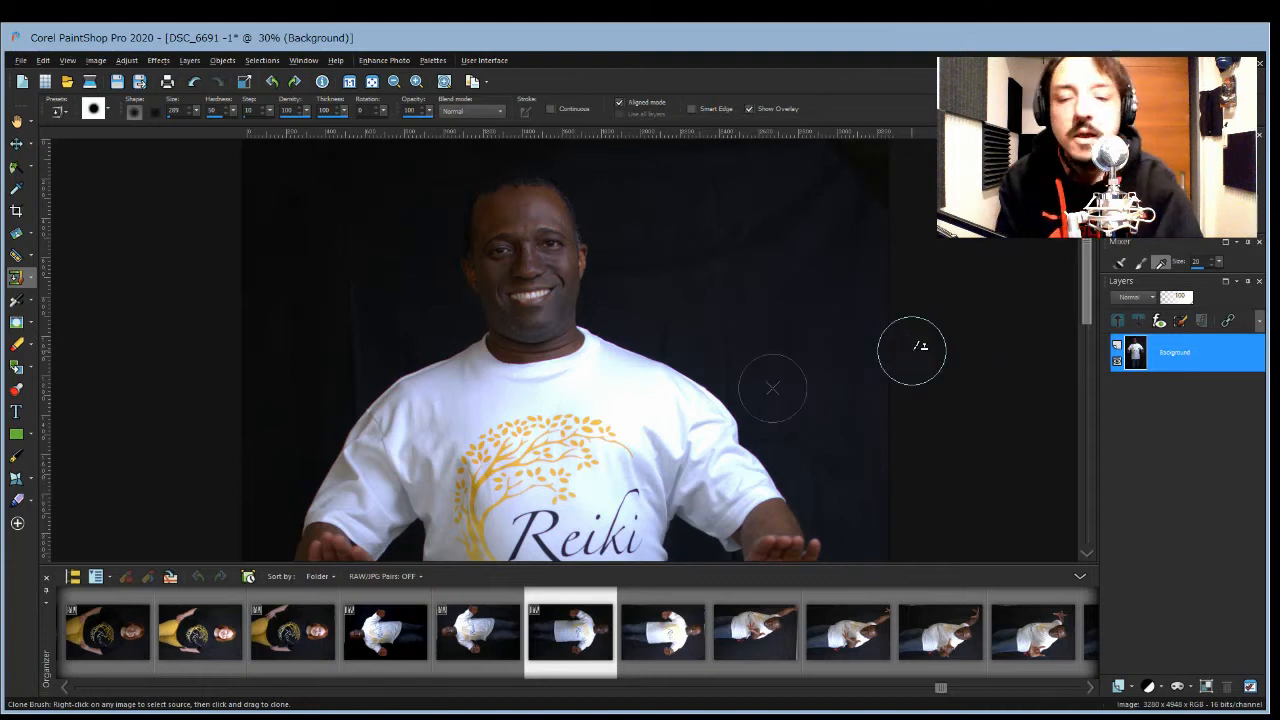
Step: Clone the dark backdrop over the metal clip and upper cord beside the jeans pocket, using a brush size of 19
{"action": "mouse_move", "coordinate": [1086, 256]}
{"action": "left_mouse_down"}
{"action": "mouse_move", "coordinate": [1062, 450]}
{"action": "mouse_move", "coordinate": [1087, 421]}
{"action": "left_mouse_up"}
{"action": "scroll", "coordinate": [429, 391], "scroll_direction": "up", "scroll_amount": 3}
{"action": "scroll", "coordinate": [314, 286], "scroll_direction": "up", "scroll_amount": 4}
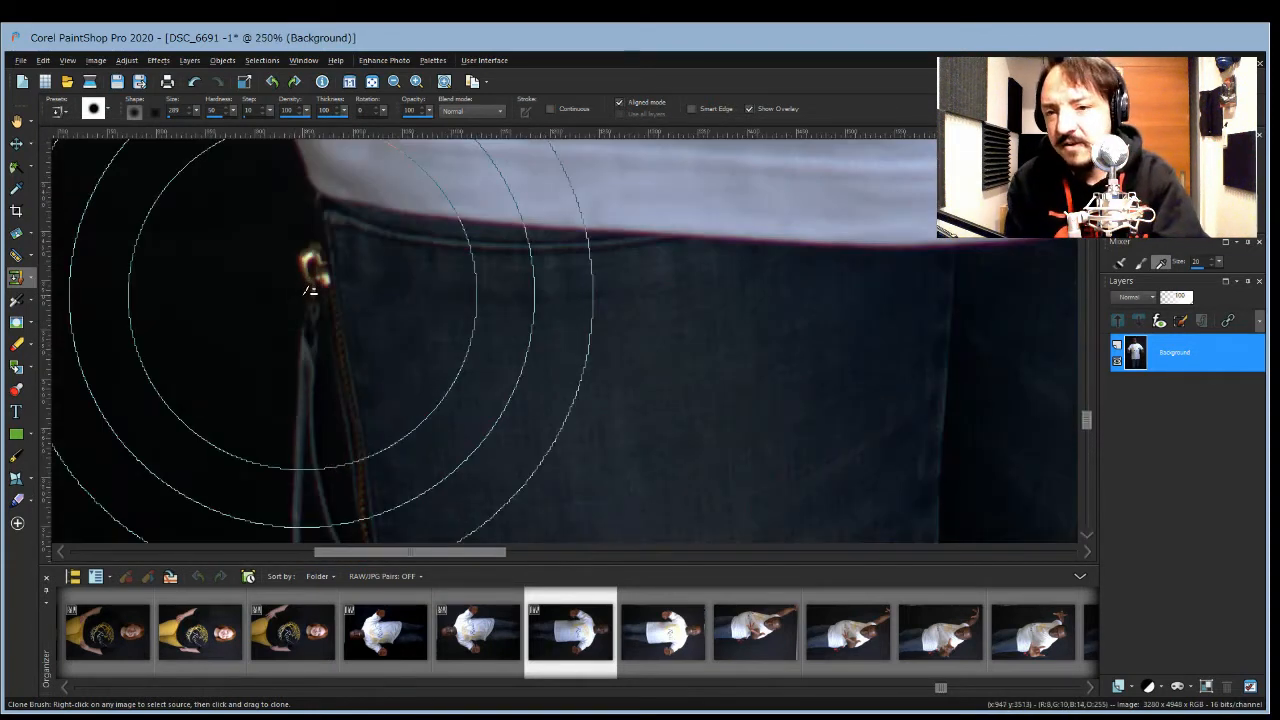
{"action": "left_click_drag", "start_coordinate": [196, 113], "coordinate": [150, 122]}
{"action": "right_click", "coordinate": [249, 214]}
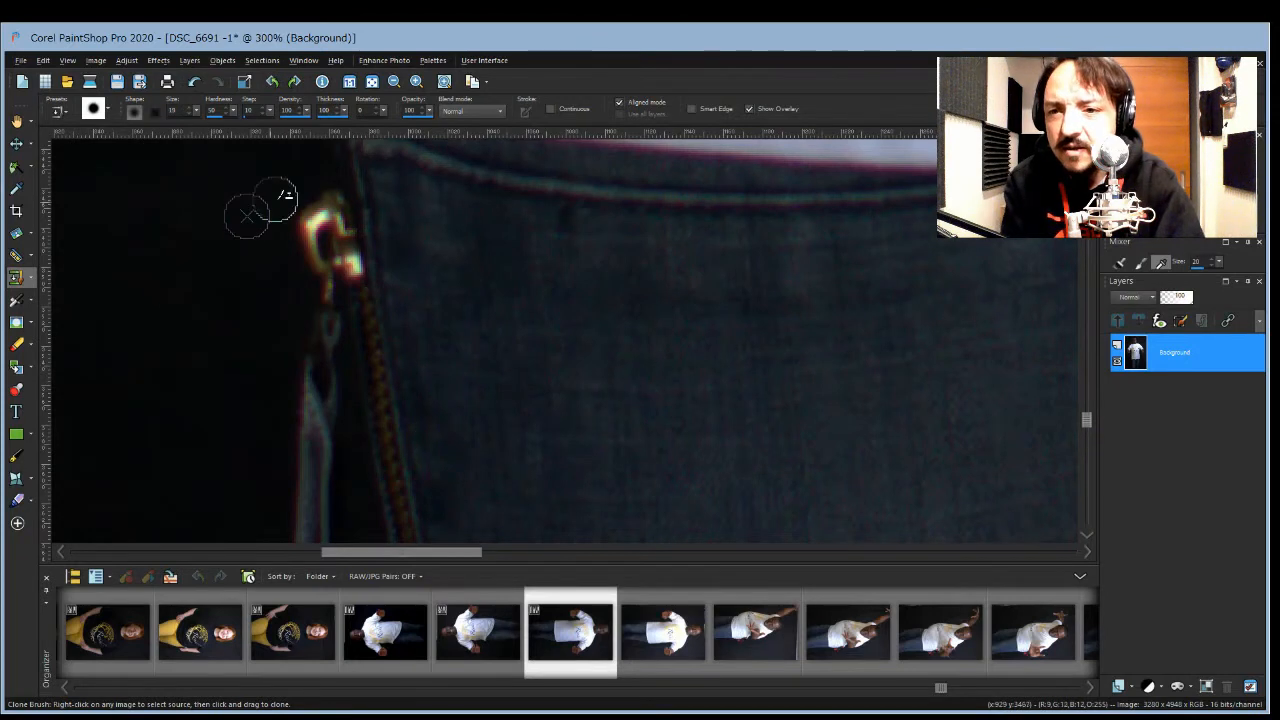
{"action": "left_click_drag", "start_coordinate": [323, 204], "coordinate": [314, 292]}
{"action": "left_click_drag", "start_coordinate": [281, 400], "coordinate": [308, 535]}
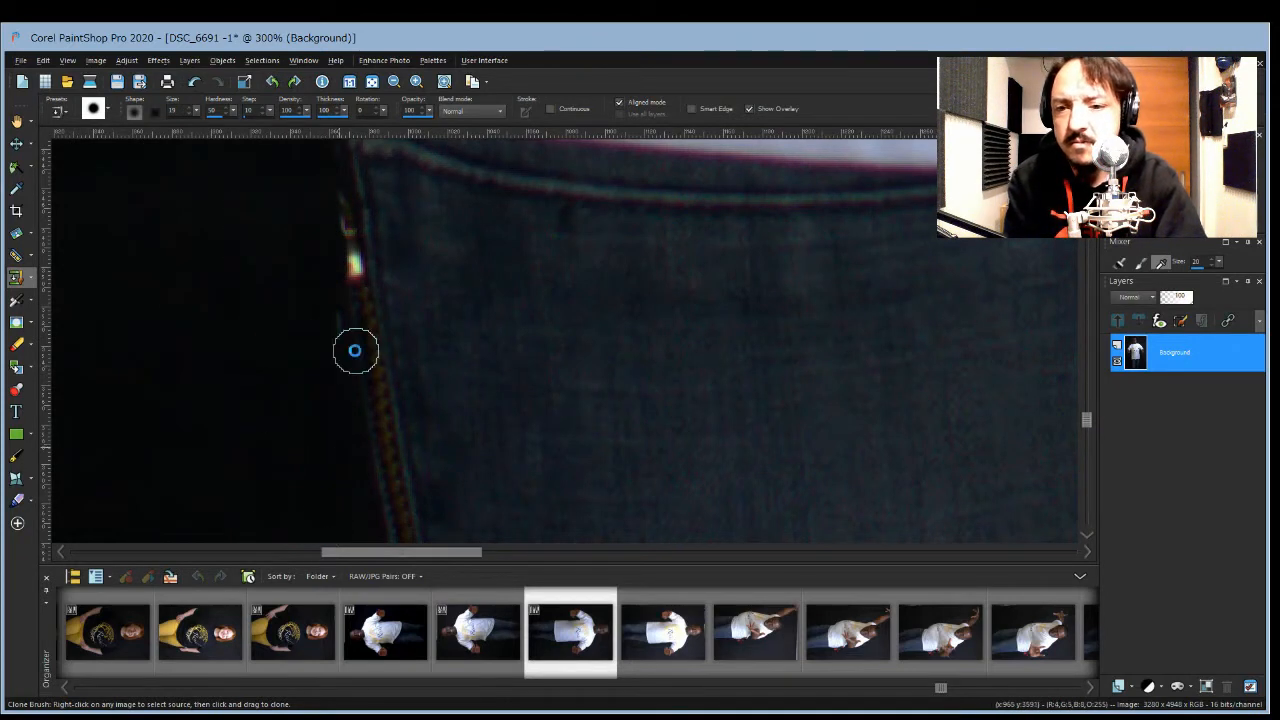
Step: Remove the rest of the hanging cord loop beside the jeans seam by cloning nearby dark backdrop over it
{"action": "left_click_drag", "start_coordinate": [1087, 421], "coordinate": [1083, 436]}
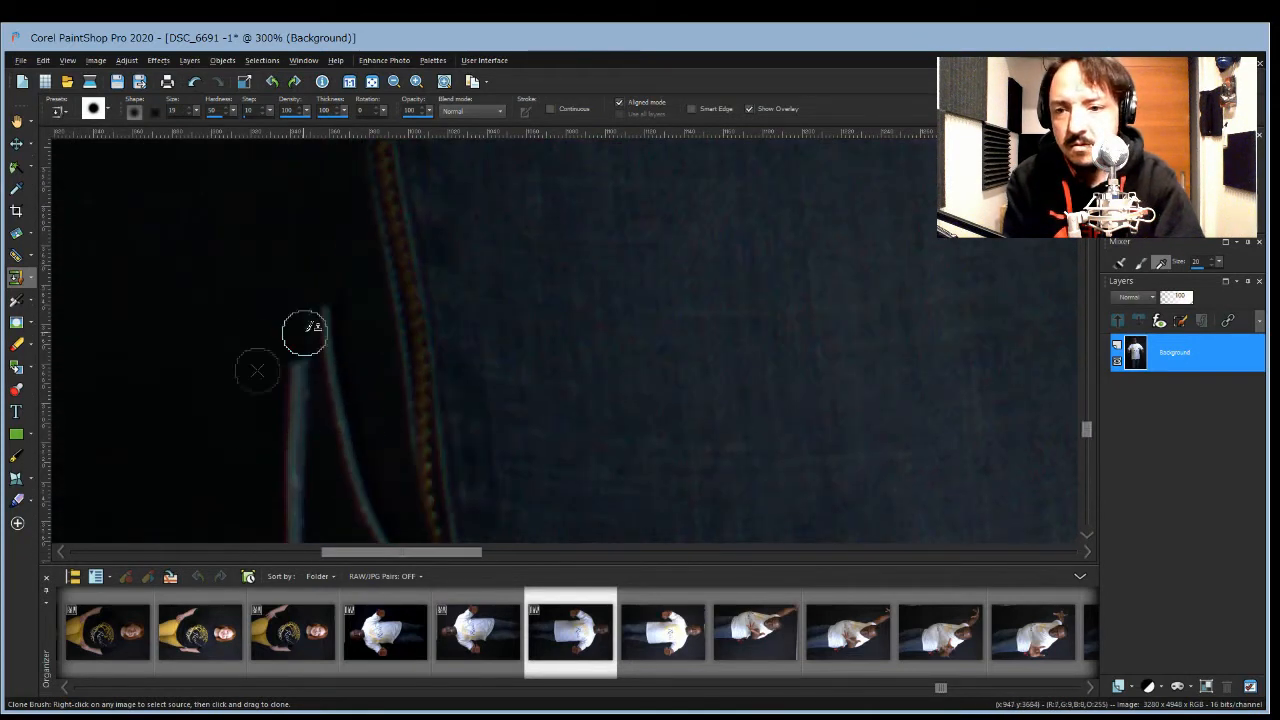
{"action": "mouse_move", "coordinate": [304, 332]}
{"action": "left_mouse_down"}
{"action": "mouse_move", "coordinate": [306, 534]}
{"action": "mouse_move", "coordinate": [335, 446]}
{"action": "mouse_move", "coordinate": [334, 501]}
{"action": "mouse_move", "coordinate": [370, 530]}
{"action": "mouse_move", "coordinate": [343, 443]}
{"action": "left_mouse_up"}
{"action": "right_click", "coordinate": [283, 416]}
{"action": "right_click", "coordinate": [232, 461]}
{"action": "left_click_drag", "start_coordinate": [1088, 431], "coordinate": [1091, 441]}
{"action": "right_click", "coordinate": [243, 420]}
{"action": "left_click_drag", "start_coordinate": [300, 374], "coordinate": [303, 449]}
{"action": "left_click_drag", "start_coordinate": [403, 364], "coordinate": [420, 391]}
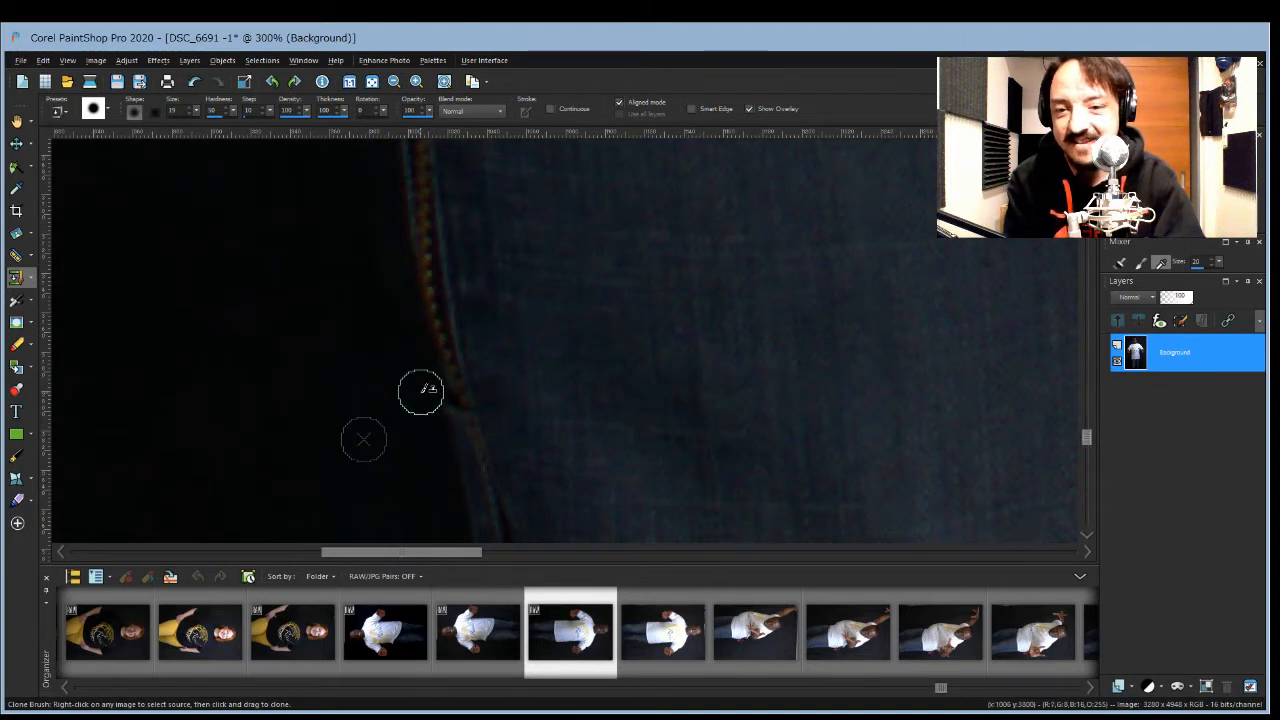
Step: Examine the whole figure, then inspect the face and both eyes up close for areas that need retouching
{"action": "scroll", "coordinate": [790, 309], "scroll_direction": "down", "scroll_amount": 6}
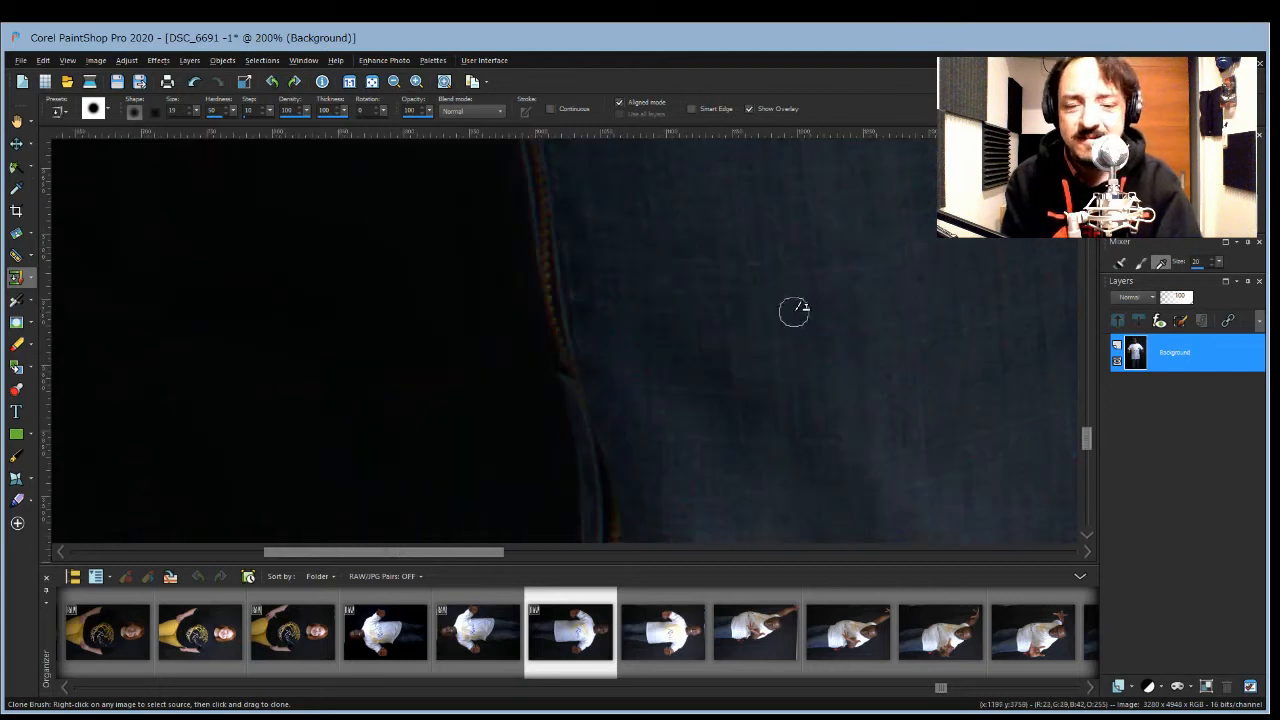
{"action": "scroll", "coordinate": [786, 307], "scroll_direction": "down", "scroll_amount": 4}
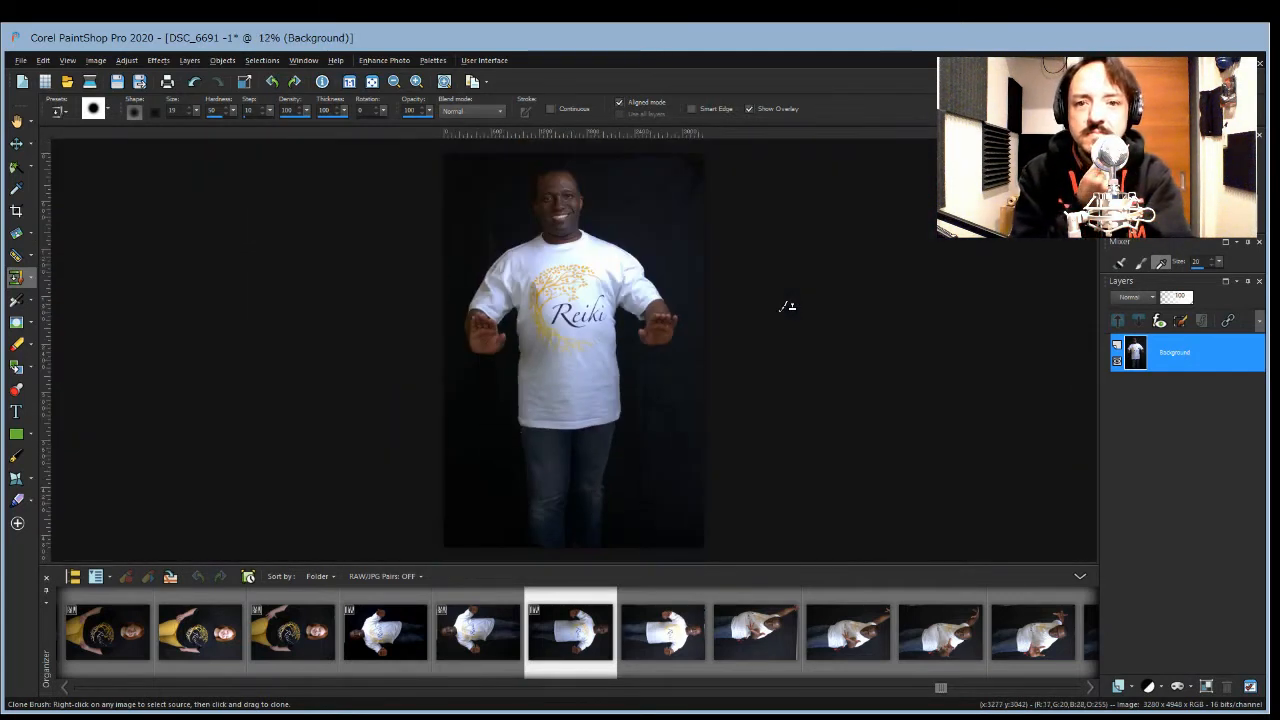
{"action": "scroll", "coordinate": [573, 175], "scroll_direction": "up", "scroll_amount": 5}
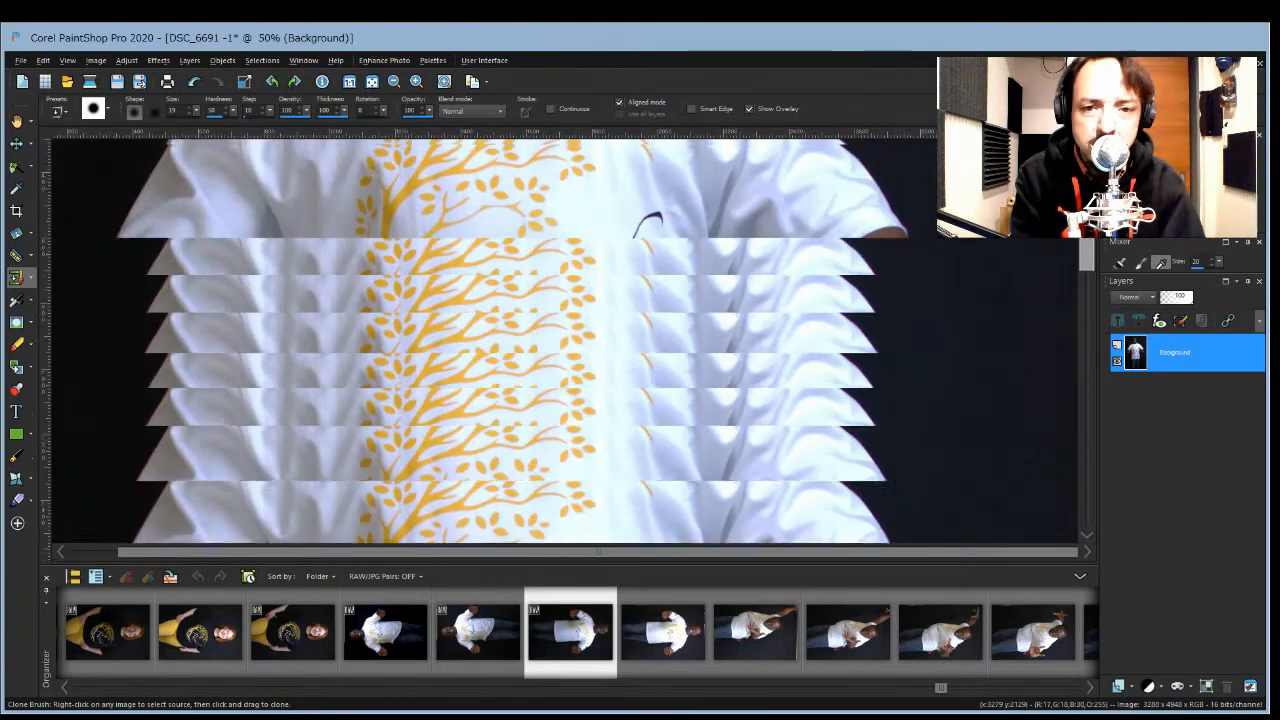
{"action": "scroll", "coordinate": [509, 299], "scroll_direction": "up", "scroll_amount": 3}
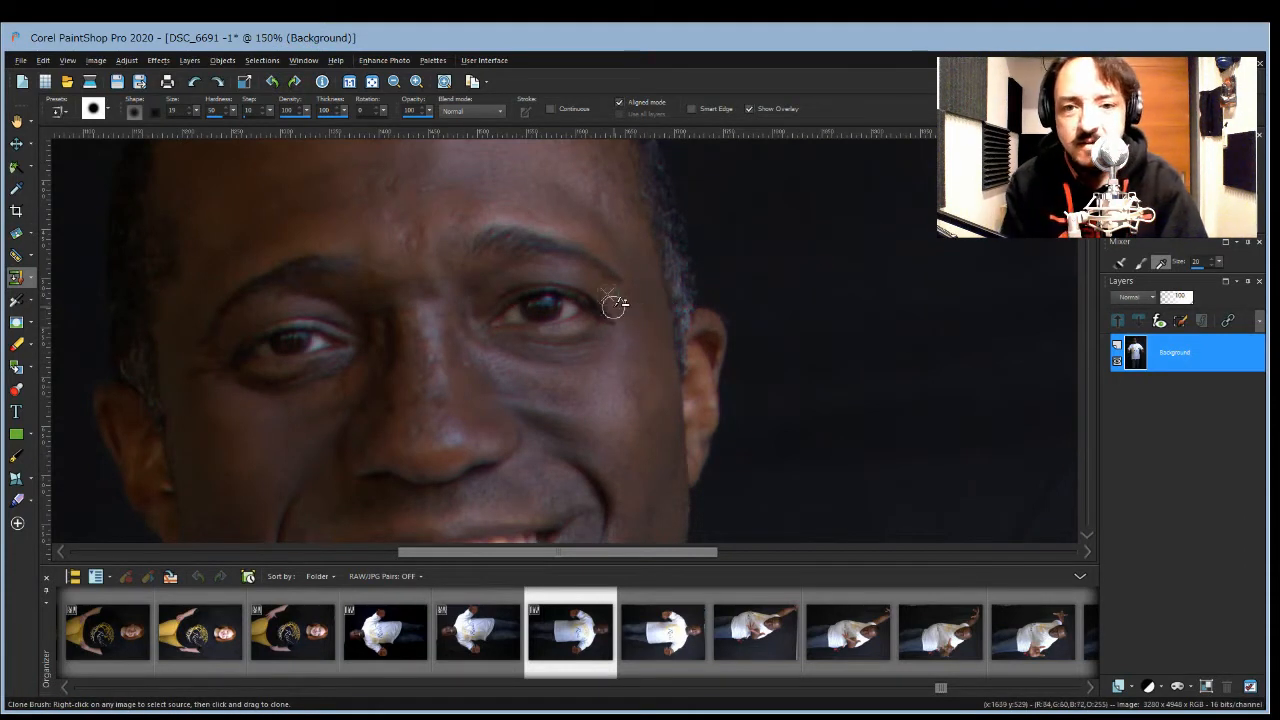
{"action": "scroll", "coordinate": [191, 366], "scroll_direction": "up", "scroll_amount": 3}
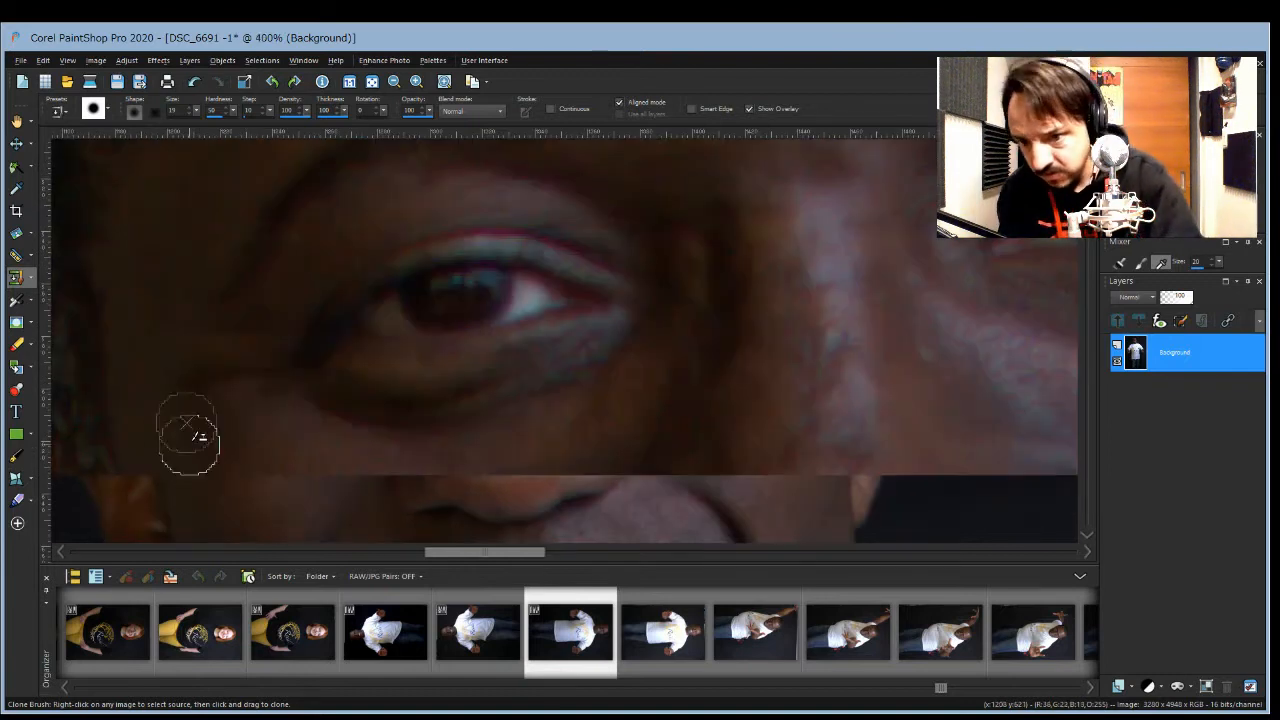
{"action": "scroll", "coordinate": [658, 379], "scroll_direction": "down", "scroll_amount": 3}
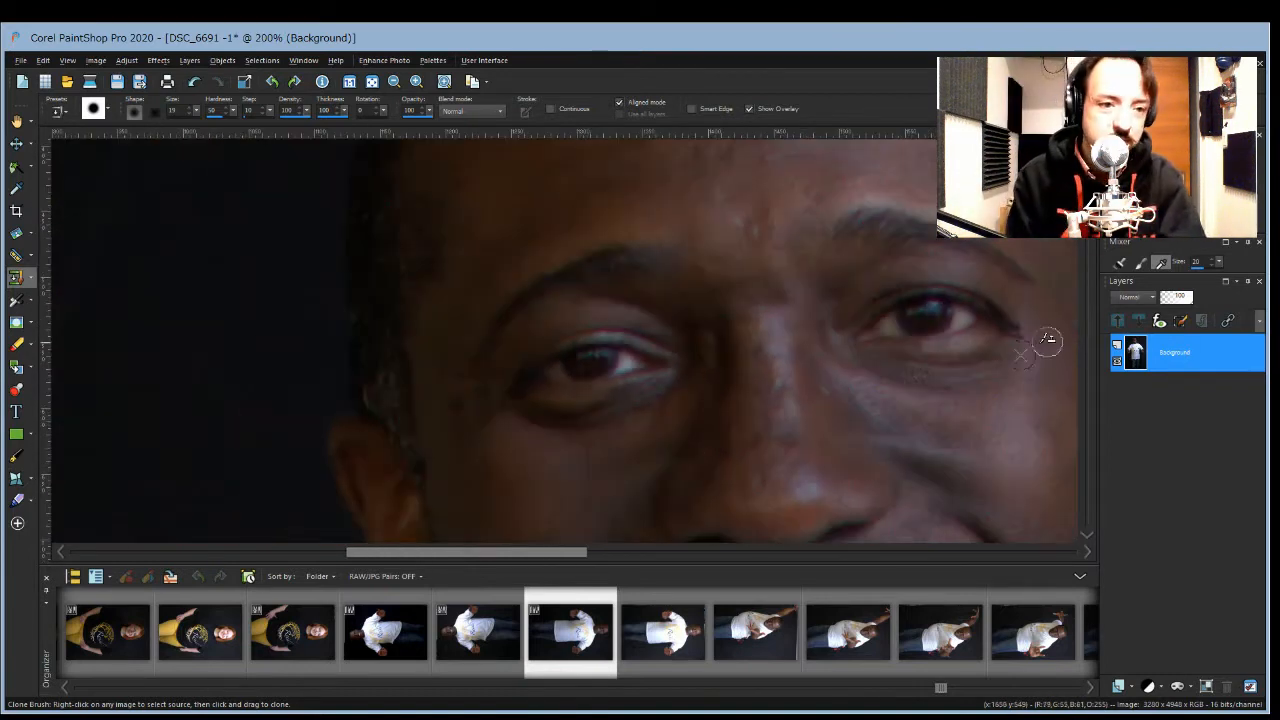
{"action": "scroll", "coordinate": [1049, 337], "scroll_direction": "up", "scroll_amount": 4}
{"action": "scroll", "coordinate": [971, 408], "scroll_direction": "down", "scroll_amount": 3}
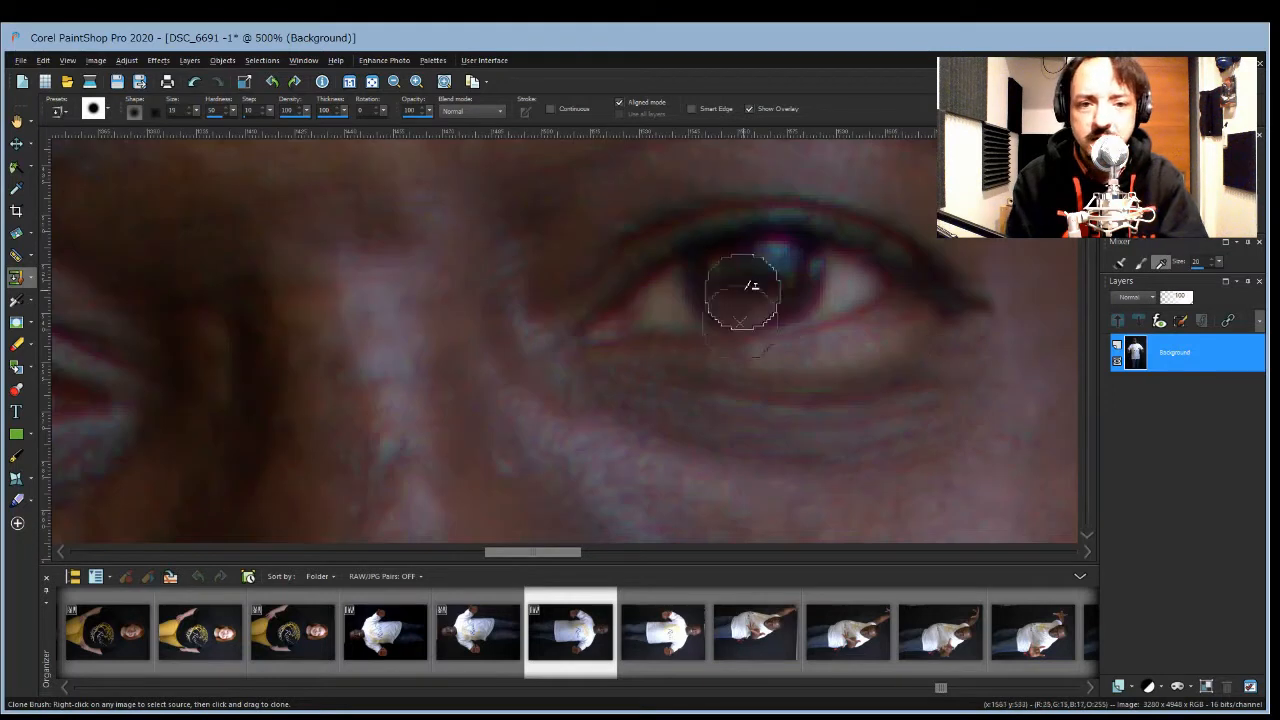
Step: Try to brighten the iris with a small Dodge Brush at opacity 24 with the Shadow limit, and undo the stroke
{"action": "left_click", "coordinate": [16, 322]}
{"action": "left_click_drag", "start_coordinate": [196, 111], "coordinate": [188, 118]}
{"action": "left_click_drag", "start_coordinate": [751, 271], "coordinate": [776, 272]}
{"action": "key", "text": "ctrl+z"}
{"action": "scroll", "coordinate": [660, 383], "scroll_direction": "down", "scroll_amount": 2}
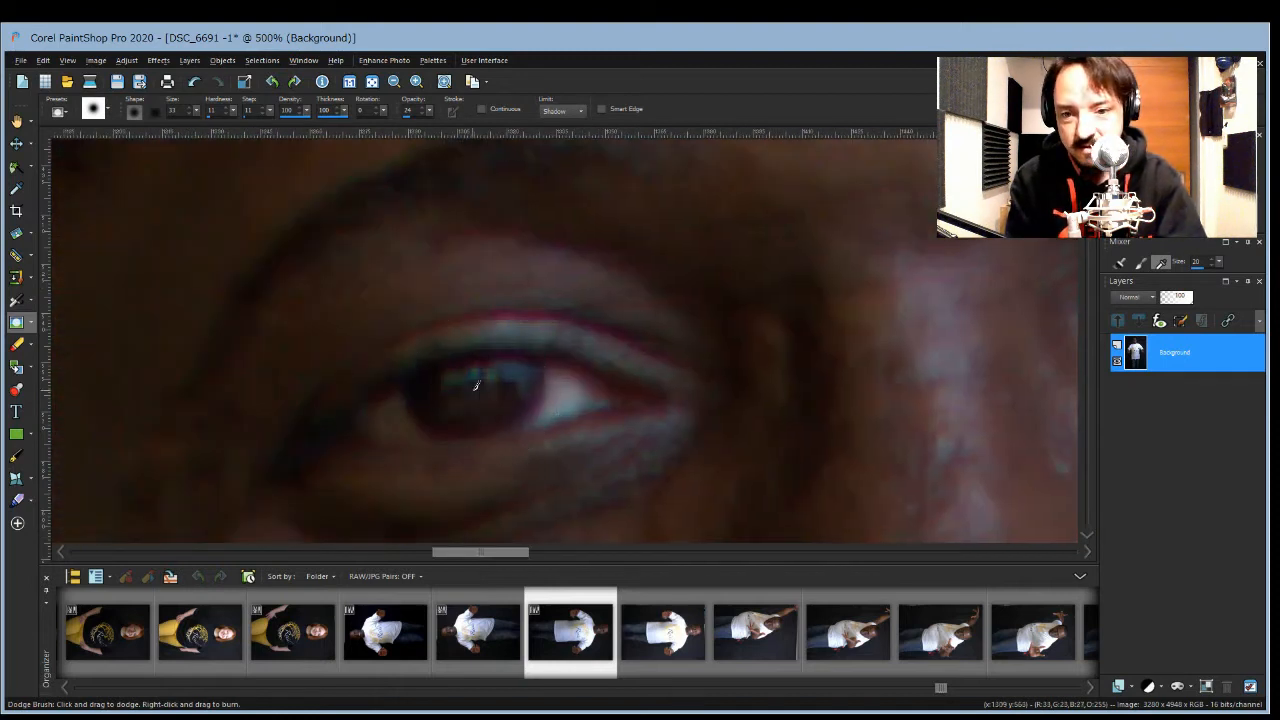
{"action": "scroll", "coordinate": [457, 400], "scroll_direction": "down", "scroll_amount": 3}
{"action": "scroll", "coordinate": [855, 422], "scroll_direction": "down", "scroll_amount": 5}
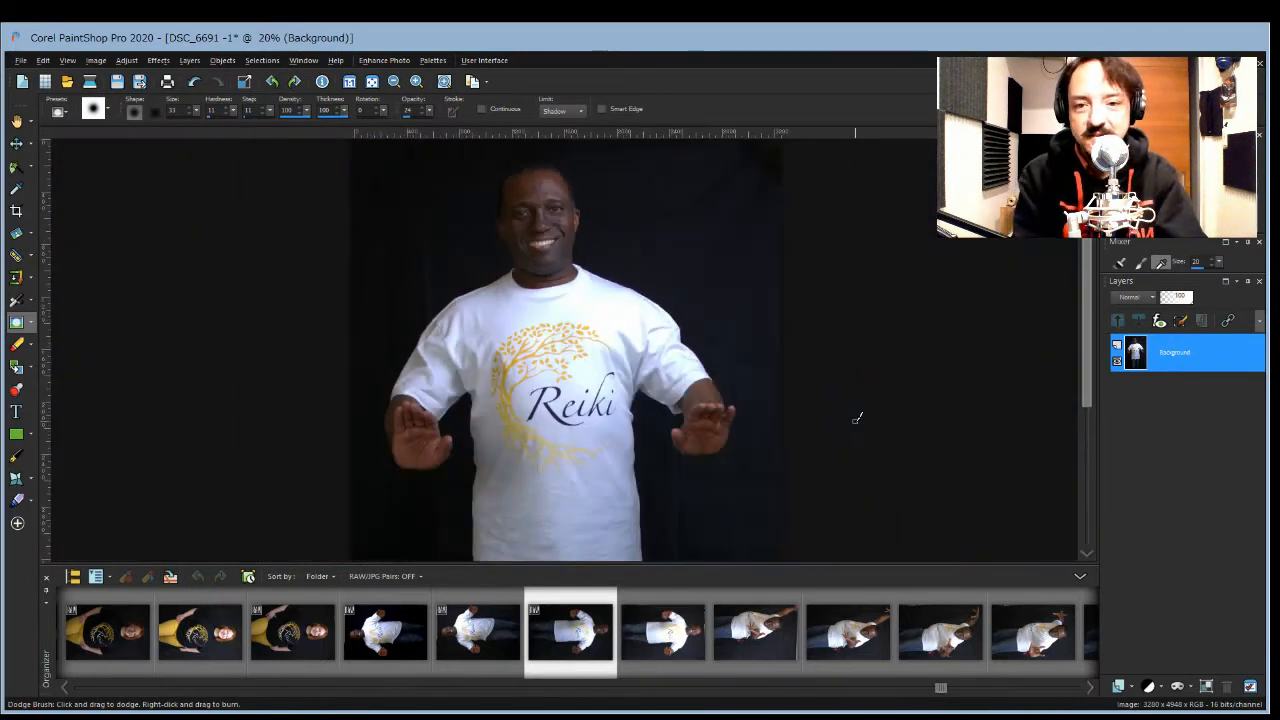
{"action": "left_click", "coordinate": [20, 60]}
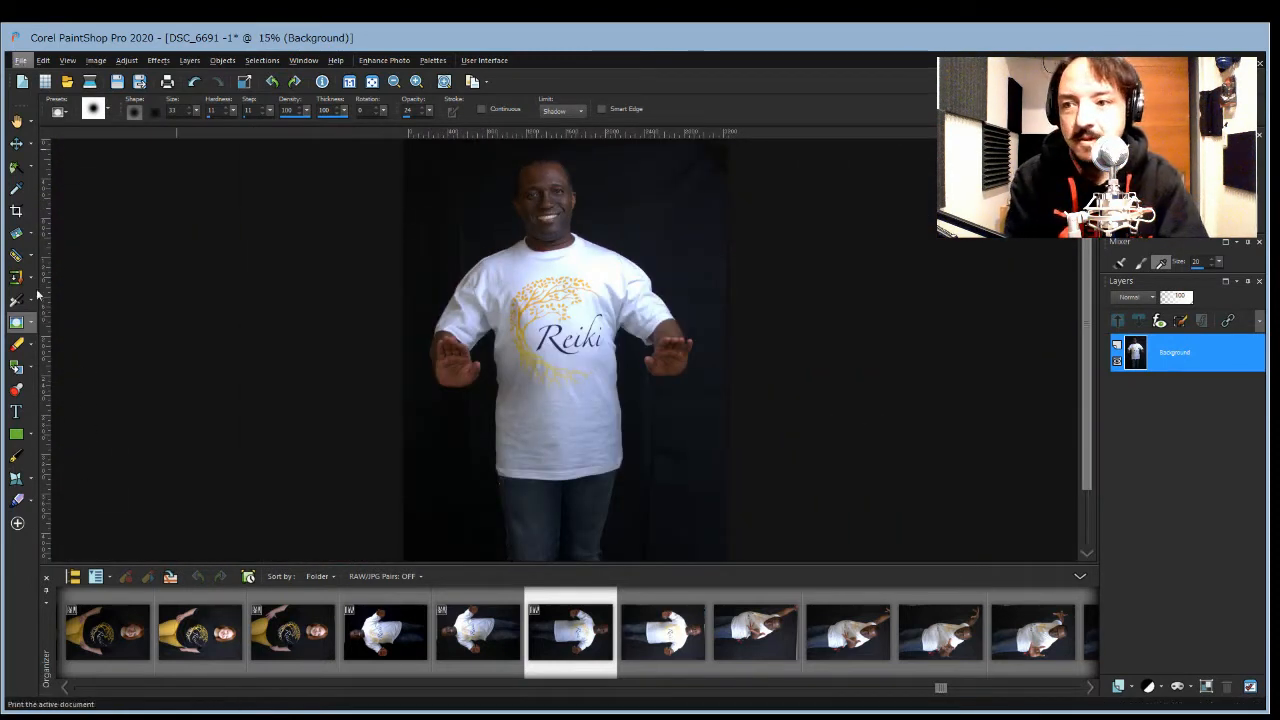
{"action": "left_click", "coordinate": [216, 462]}
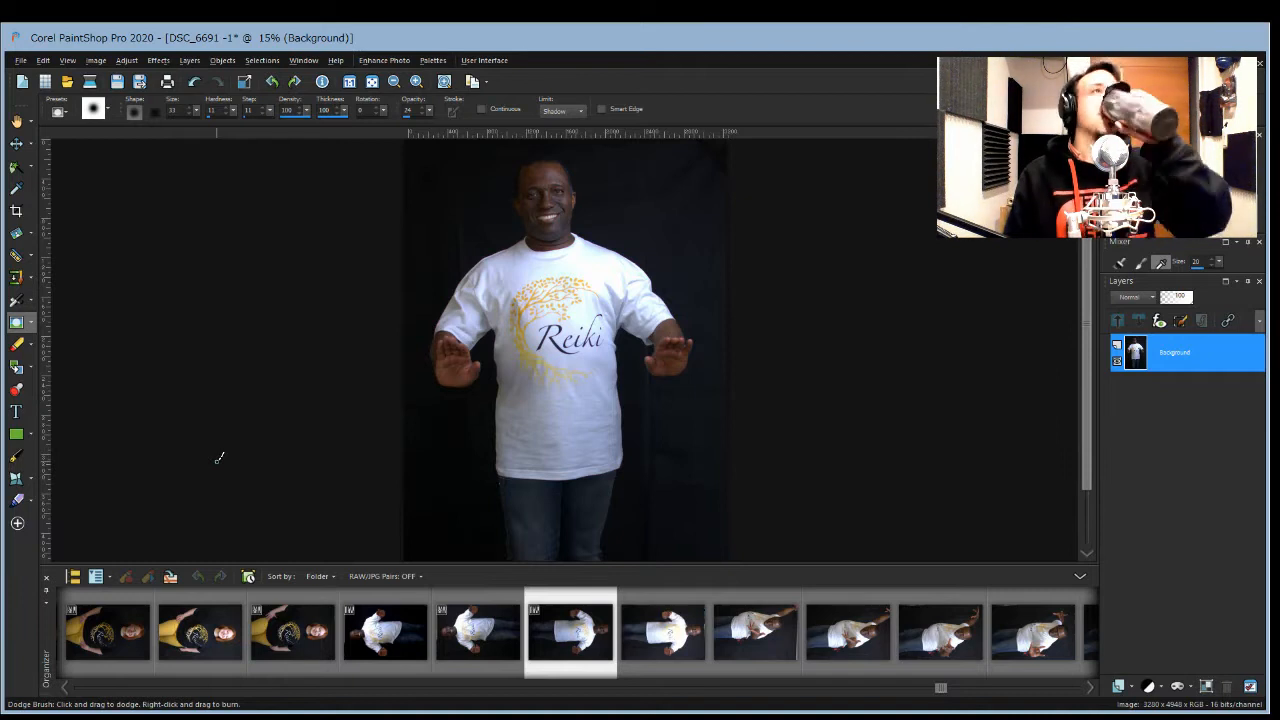
Step: Open the photo DSC_6692 from the organizer and rotate it upright
{"action": "left_click", "coordinate": [664, 640]}
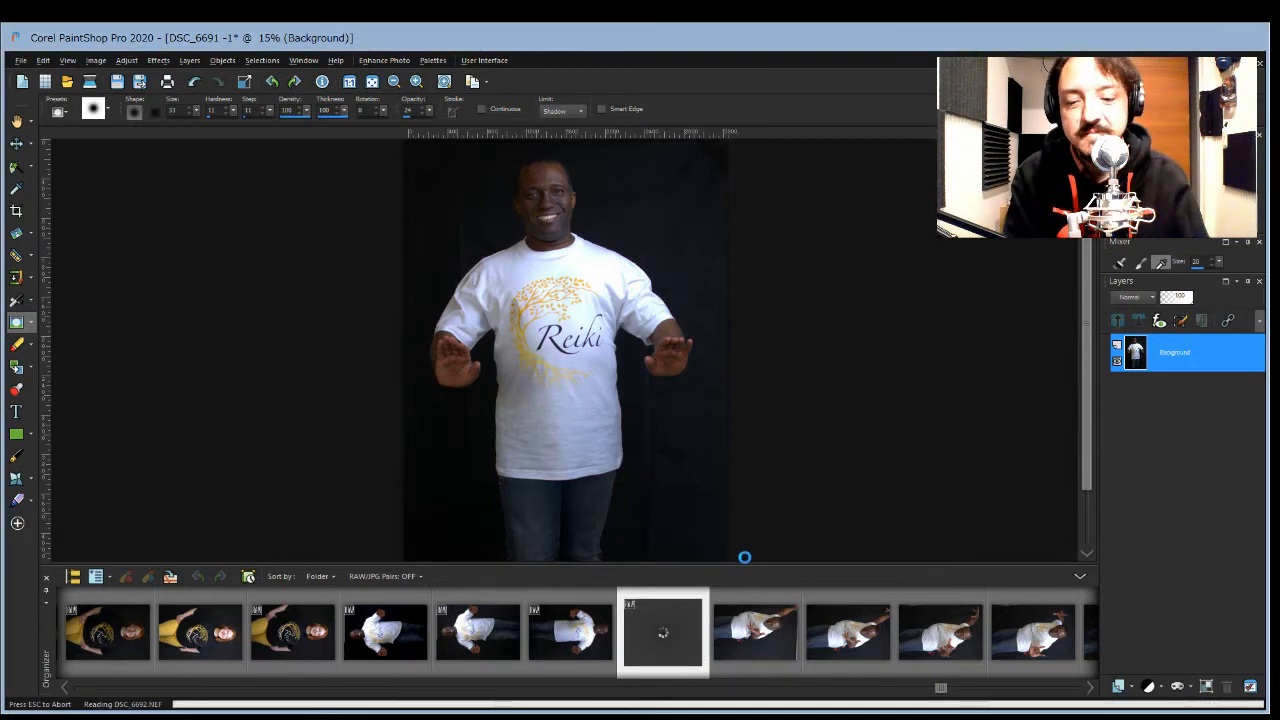
{"action": "key", "text": "ctrl+r"}
{"action": "left_click", "coordinate": [268, 83]}
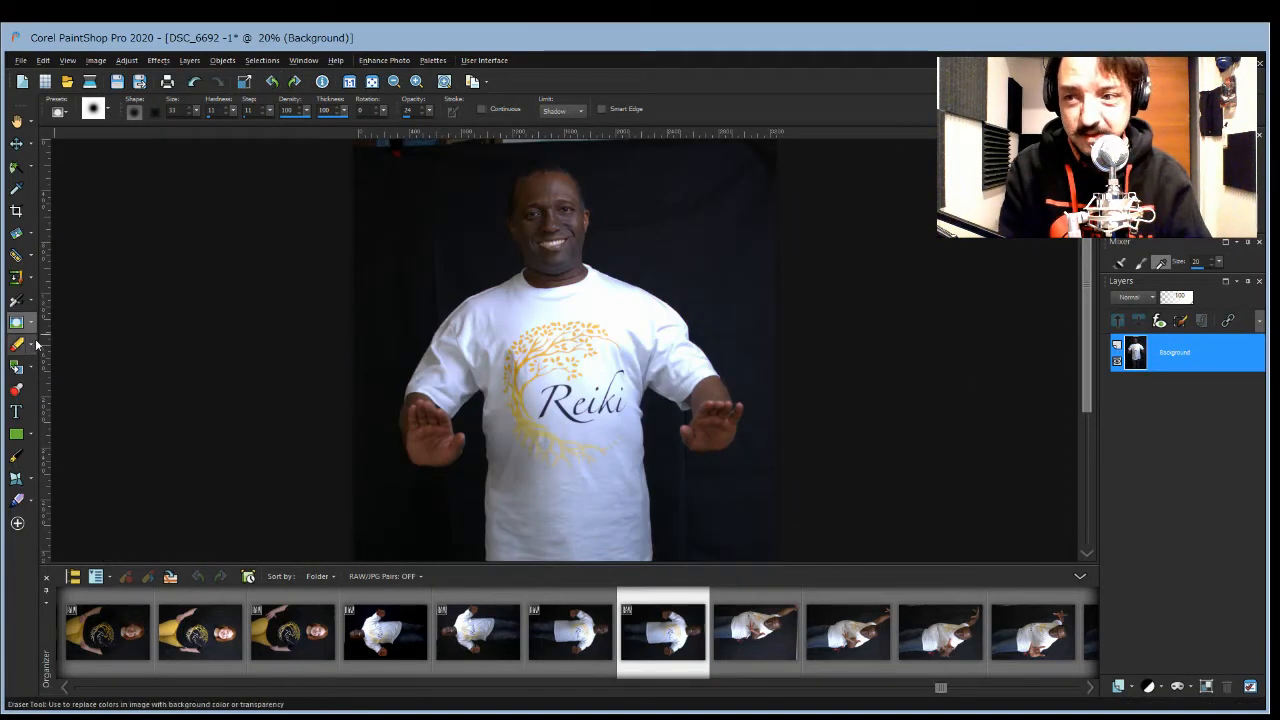
Step: Clone the dark backdrop over the bright remnants along the upper edge of DSC_6692
{"action": "left_click", "coordinate": [16, 277]}
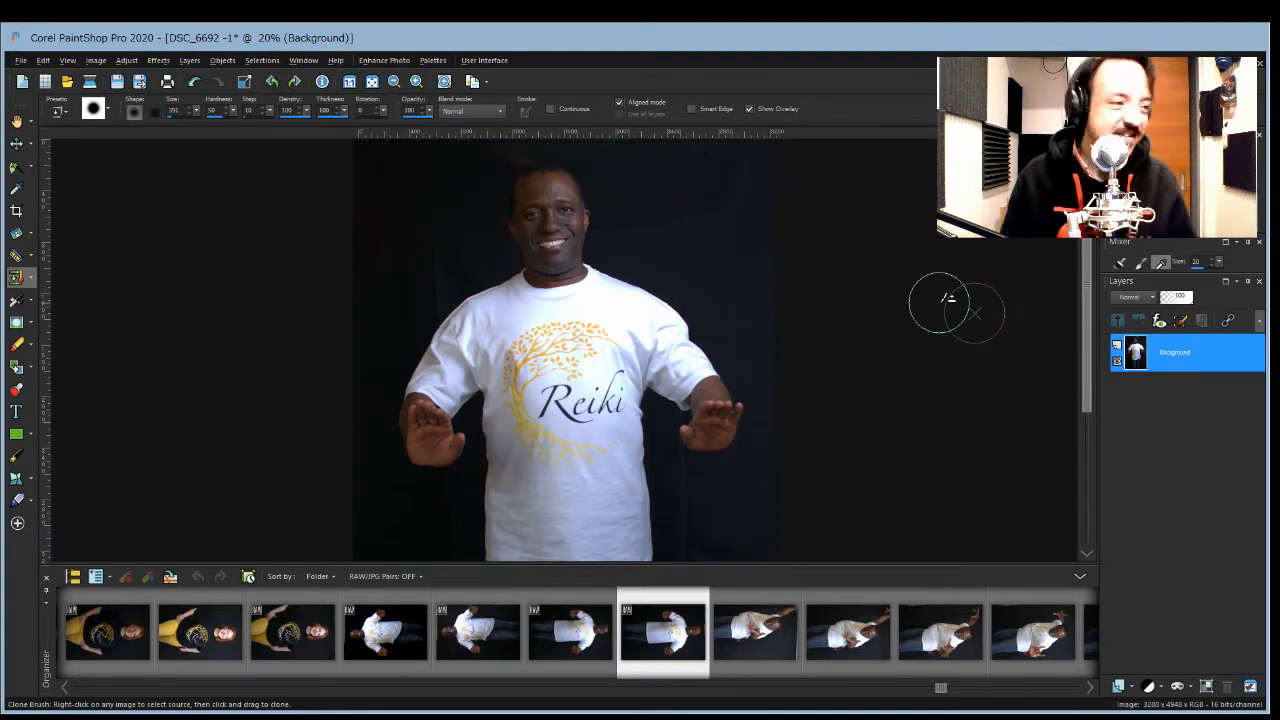
Step: Clone the dark backdrop over the metal fitting and hanging cords beside the jeans pocket with a small brush
{"action": "scroll", "coordinate": [877, 345], "scroll_direction": "down", "scroll_amount": 1}
{"action": "scroll", "coordinate": [471, 443], "scroll_direction": "up", "scroll_amount": 8}
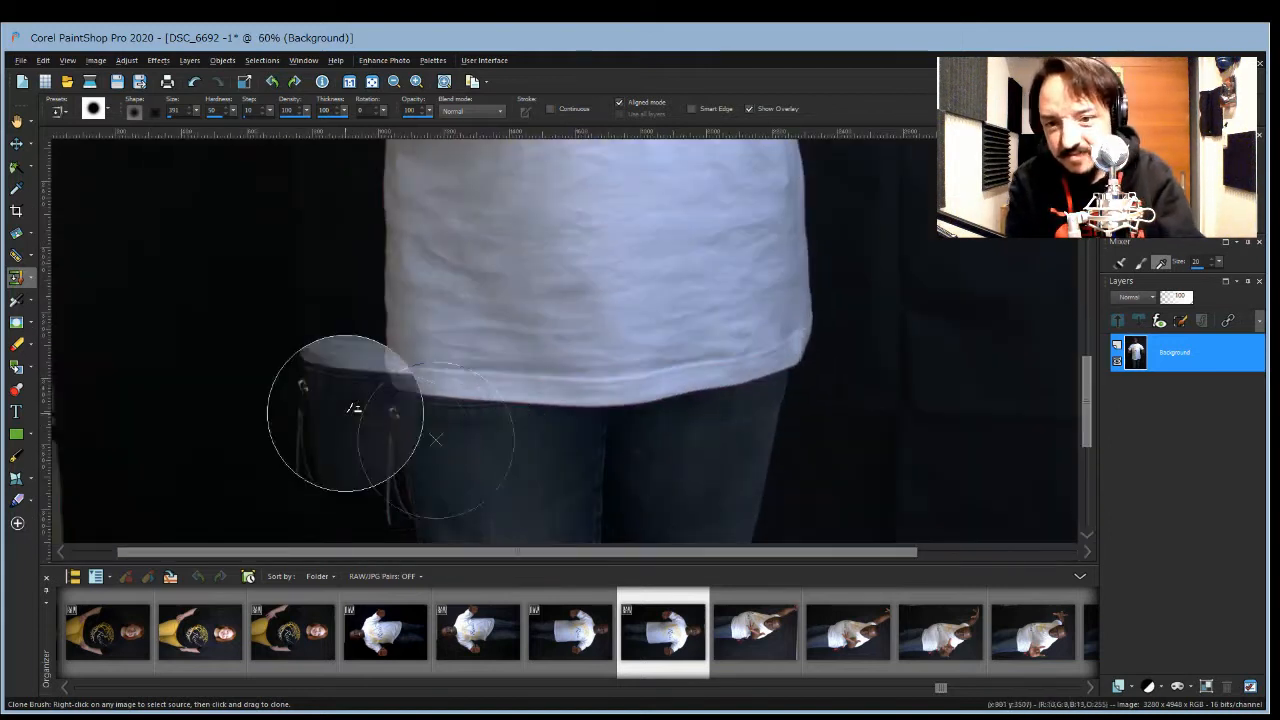
{"action": "left_click_drag", "start_coordinate": [1089, 418], "coordinate": [1089, 427]}
{"action": "left_click_drag", "start_coordinate": [196, 111], "coordinate": [172, 120]}
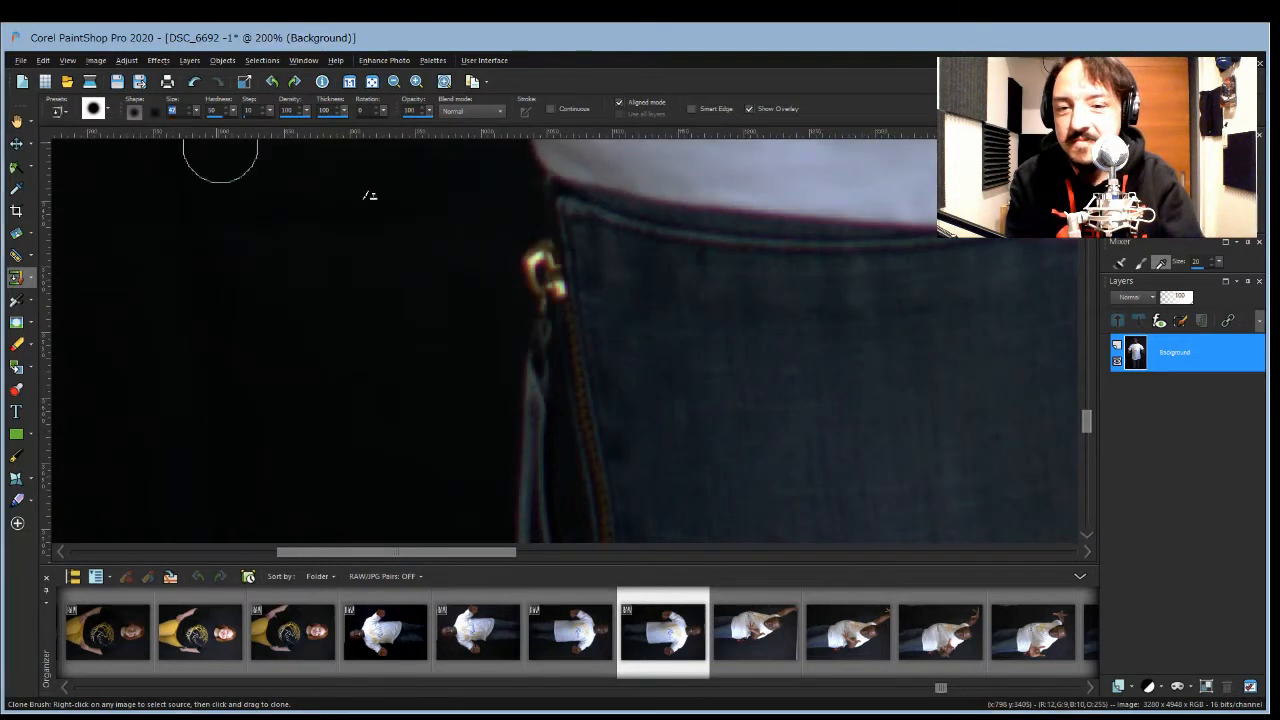
{"action": "right_click", "coordinate": [467, 258]}
{"action": "mouse_move", "coordinate": [514, 251]}
{"action": "left_mouse_down"}
{"action": "mouse_move", "coordinate": [530, 338]}
{"action": "mouse_move", "coordinate": [519, 504]}
{"action": "left_mouse_up"}
{"action": "left_click_drag", "start_coordinate": [1086, 421], "coordinate": [1086, 437]}
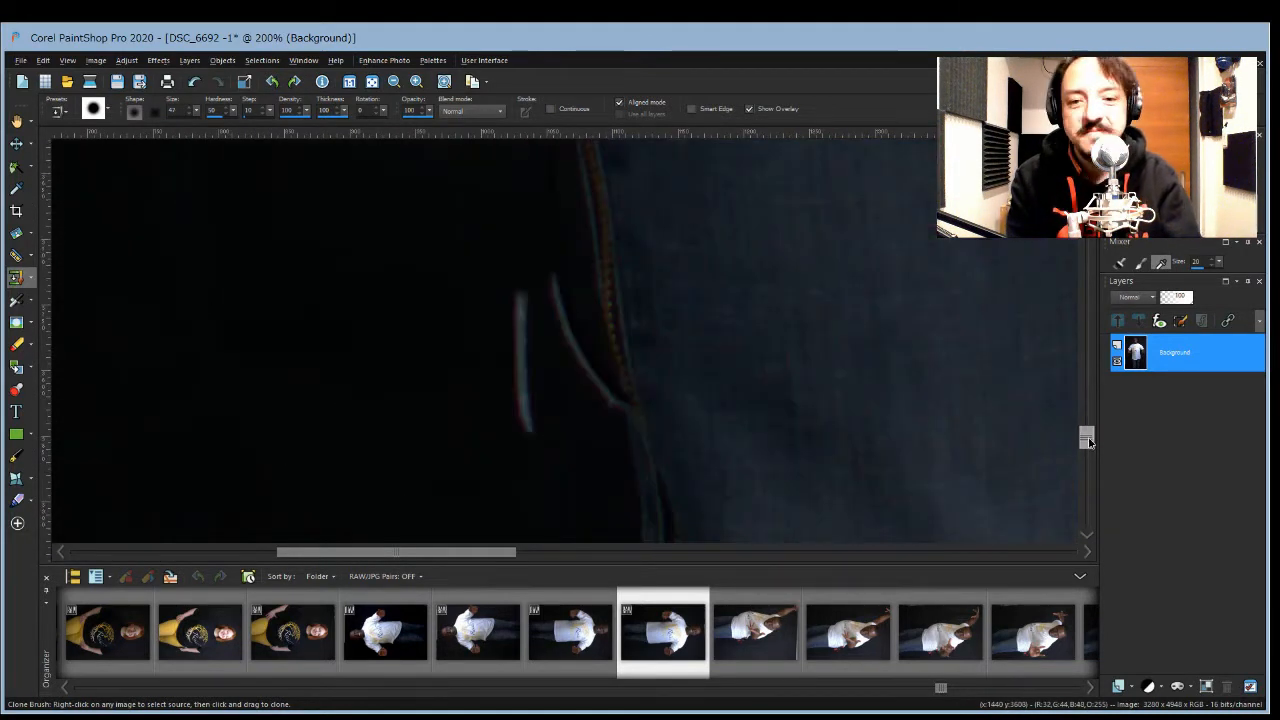
{"action": "mouse_move", "coordinate": [547, 277]}
{"action": "left_mouse_down"}
{"action": "mouse_move", "coordinate": [553, 377]}
{"action": "mouse_move", "coordinate": [572, 376]}
{"action": "left_mouse_up"}
{"action": "right_click", "coordinate": [456, 370]}
Step: Clone the dark backdrop over the bright strip along the photo's left edge
{"action": "left_click_drag", "start_coordinate": [471, 552], "coordinate": [265, 552]}
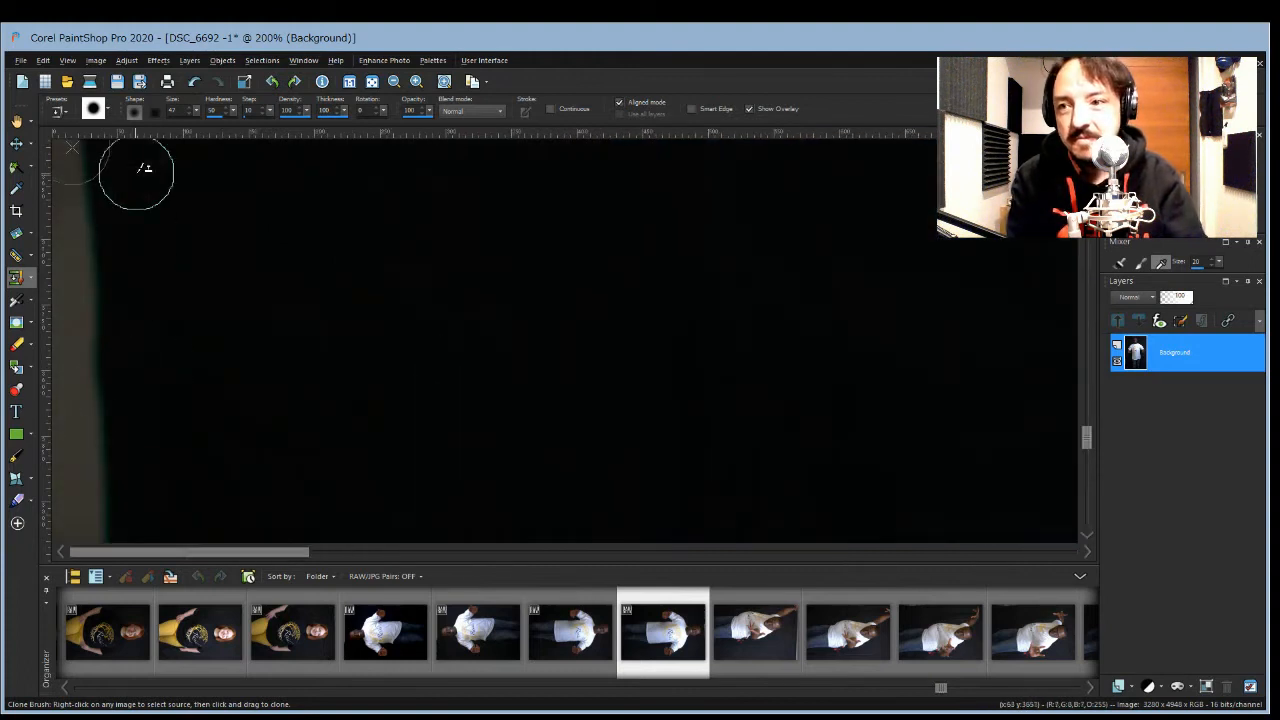
{"action": "mouse_move", "coordinate": [1086, 440]}
{"action": "left_mouse_down"}
{"action": "mouse_move", "coordinate": [1082, 514]}
{"action": "mouse_move", "coordinate": [1081, 431]}
{"action": "left_mouse_up"}
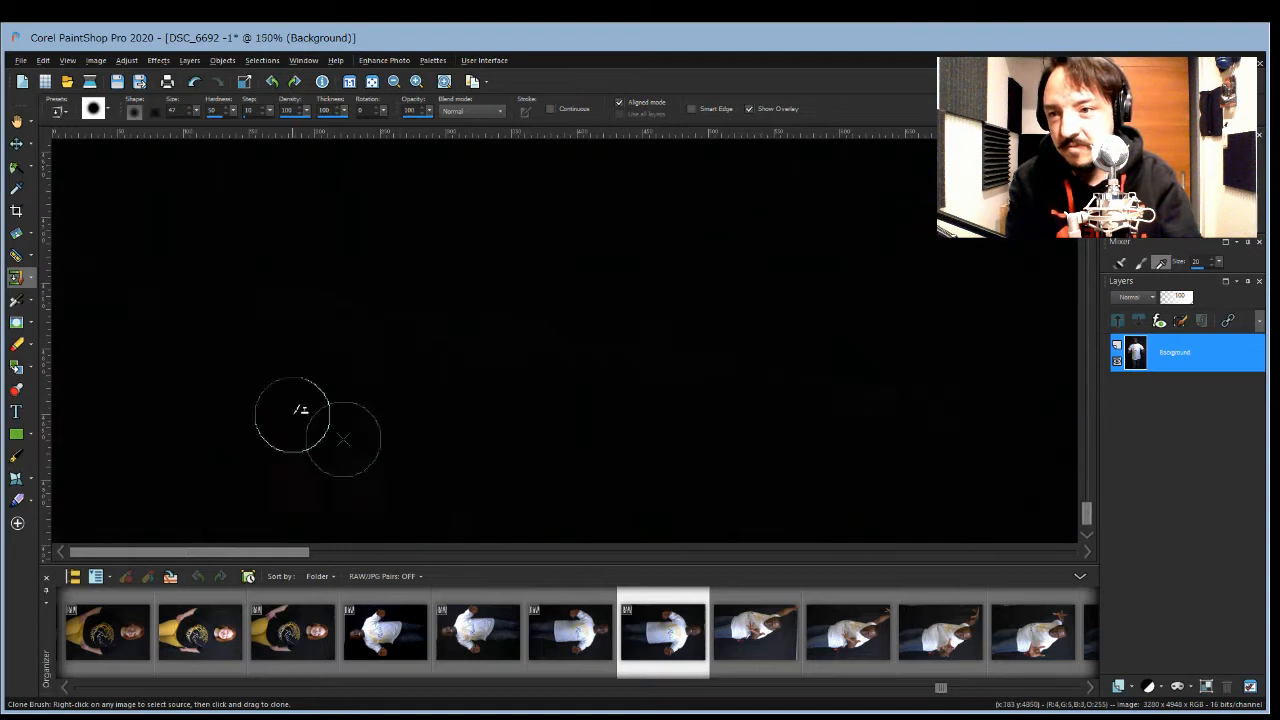
{"action": "scroll", "coordinate": [263, 377], "scroll_direction": "down", "scroll_amount": 4}
{"action": "scroll", "coordinate": [951, 366], "scroll_direction": "down", "scroll_amount": 2}
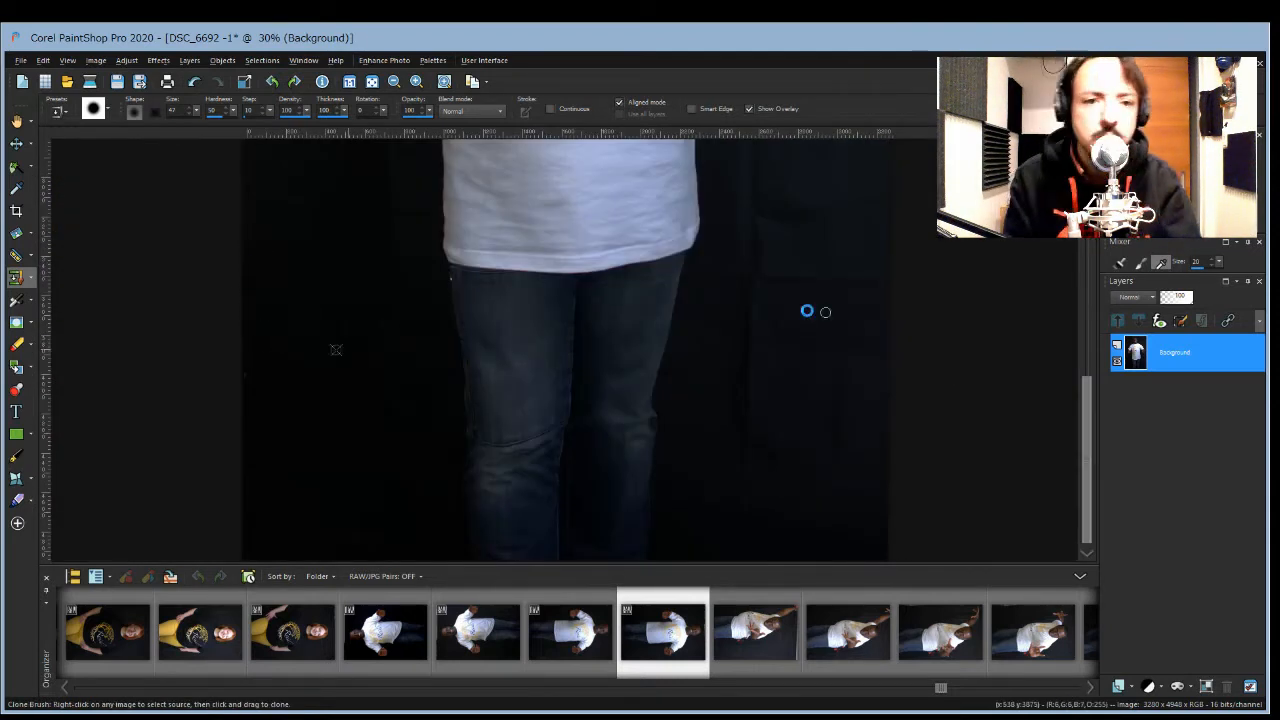
Step: Airbrush the dark backdrop on both sides of the figure below the hands to hide the folds
{"action": "left_click", "coordinate": [16, 300]}
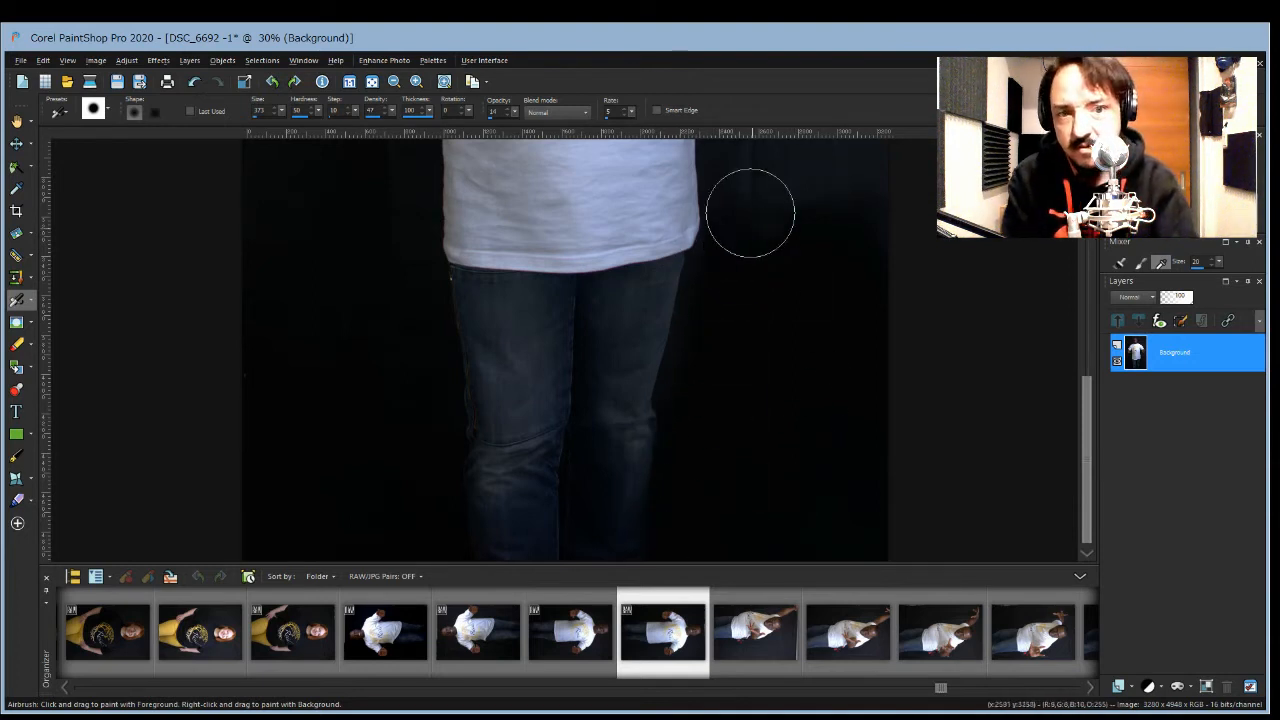
{"action": "left_click_drag", "start_coordinate": [1079, 404], "coordinate": [1074, 320]}
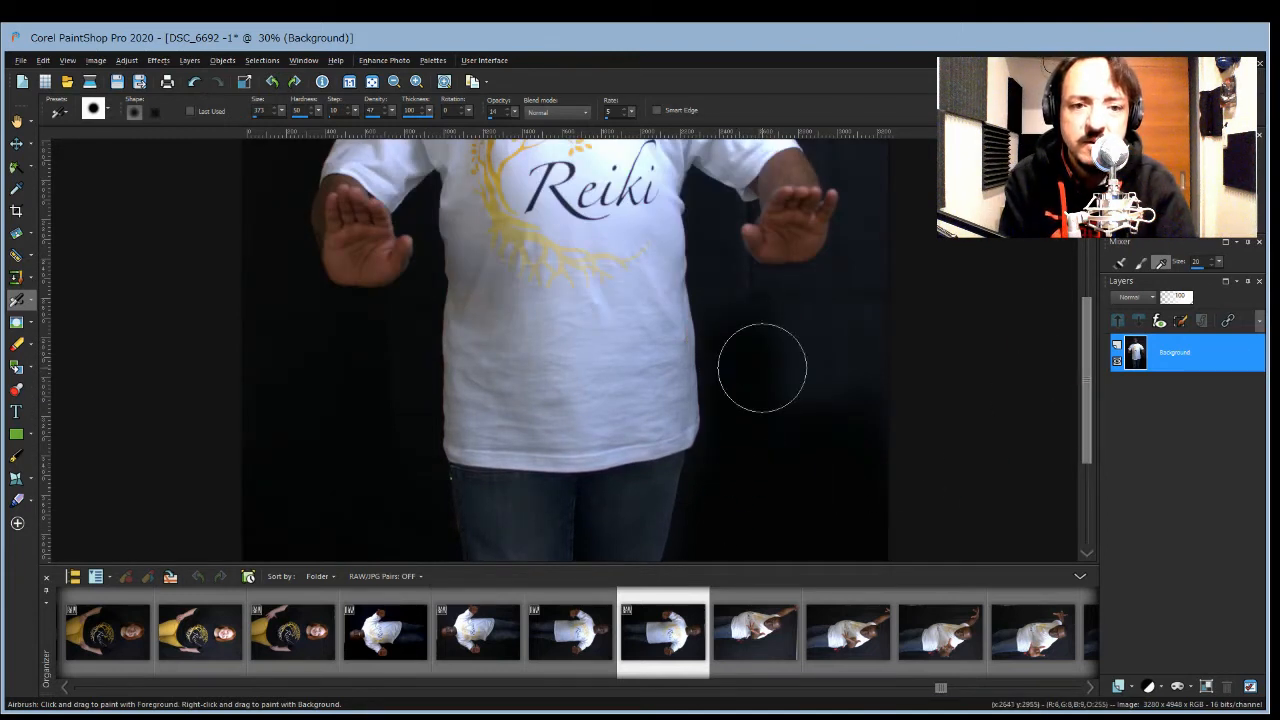
{"action": "mouse_move", "coordinate": [762, 368]}
{"action": "left_mouse_down"}
{"action": "mouse_move", "coordinate": [798, 393]}
{"action": "mouse_move", "coordinate": [863, 337]}
{"action": "mouse_move", "coordinate": [842, 441]}
{"action": "mouse_move", "coordinate": [876, 266]}
{"action": "mouse_move", "coordinate": [848, 381]}
{"action": "mouse_move", "coordinate": [902, 487]}
{"action": "mouse_move", "coordinate": [881, 396]}
{"action": "mouse_move", "coordinate": [833, 389]}
{"action": "mouse_move", "coordinate": [803, 361]}
{"action": "mouse_move", "coordinate": [761, 417]}
{"action": "left_mouse_up"}
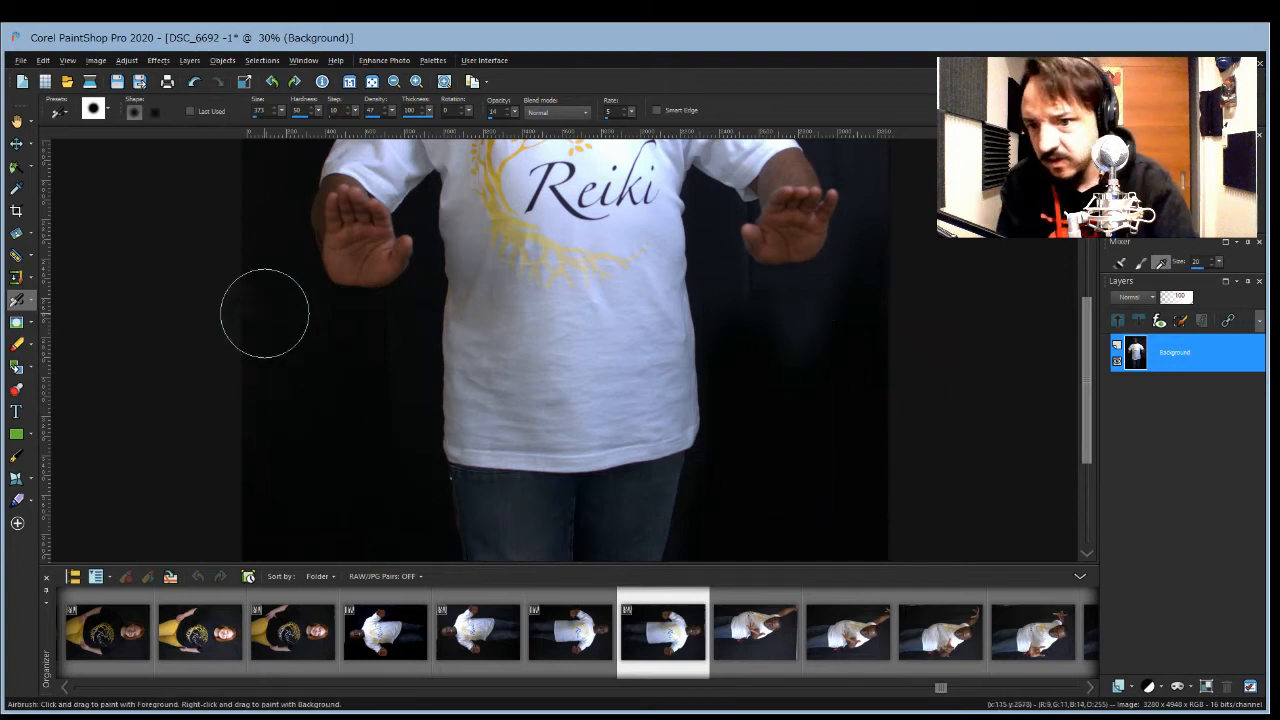
{"action": "left_click_drag", "start_coordinate": [265, 313], "coordinate": [276, 378]}
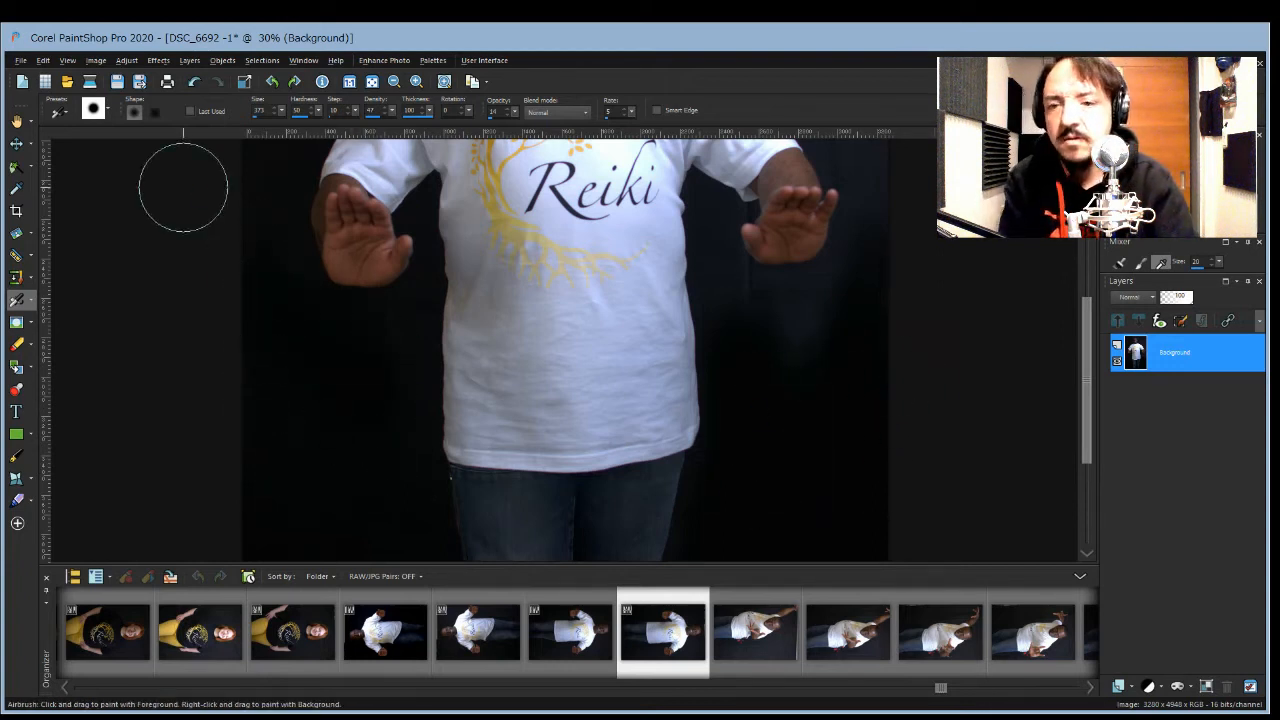
{"action": "left_click_drag", "start_coordinate": [1082, 355], "coordinate": [1082, 298]}
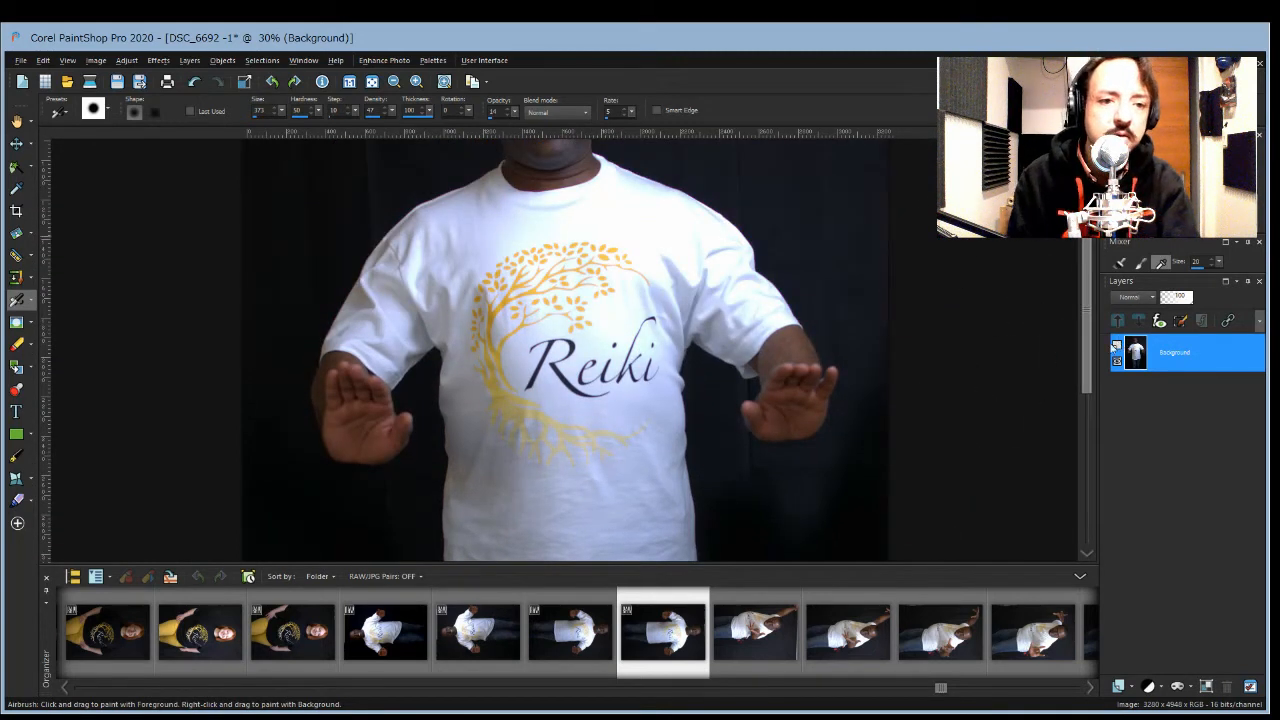
{"action": "scroll", "coordinate": [951, 306], "scroll_direction": "down", "scroll_amount": 1}
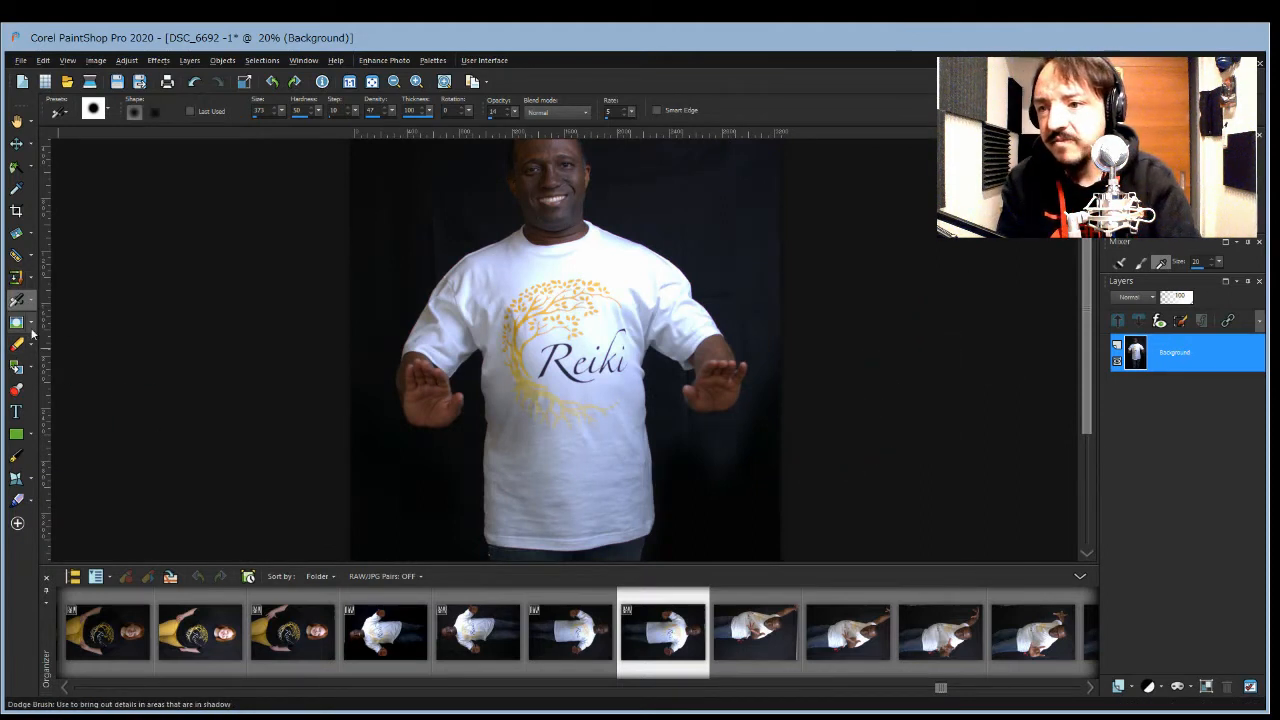
Step: Smudge the backdrop beside and below both hands with an enlarged Smudge Brush to blend uneven tones
{"action": "left_click", "coordinate": [82, 391]}
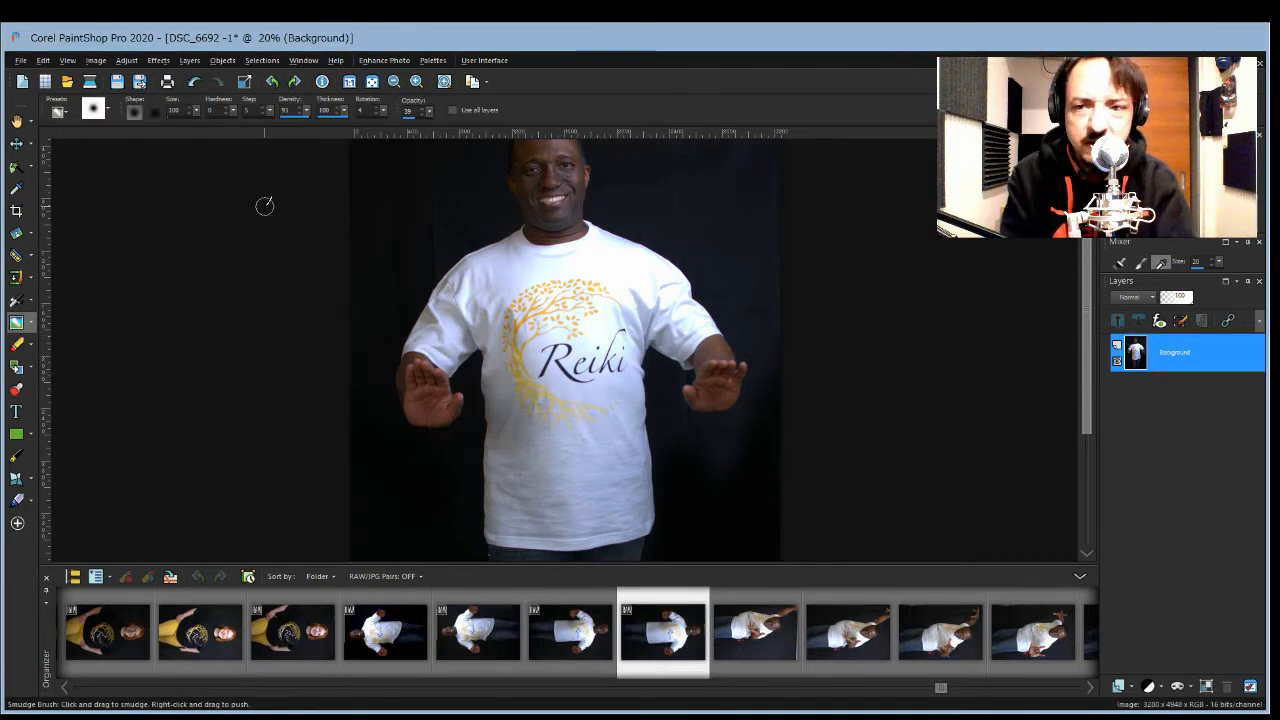
{"action": "left_click_drag", "start_coordinate": [197, 112], "coordinate": [218, 136]}
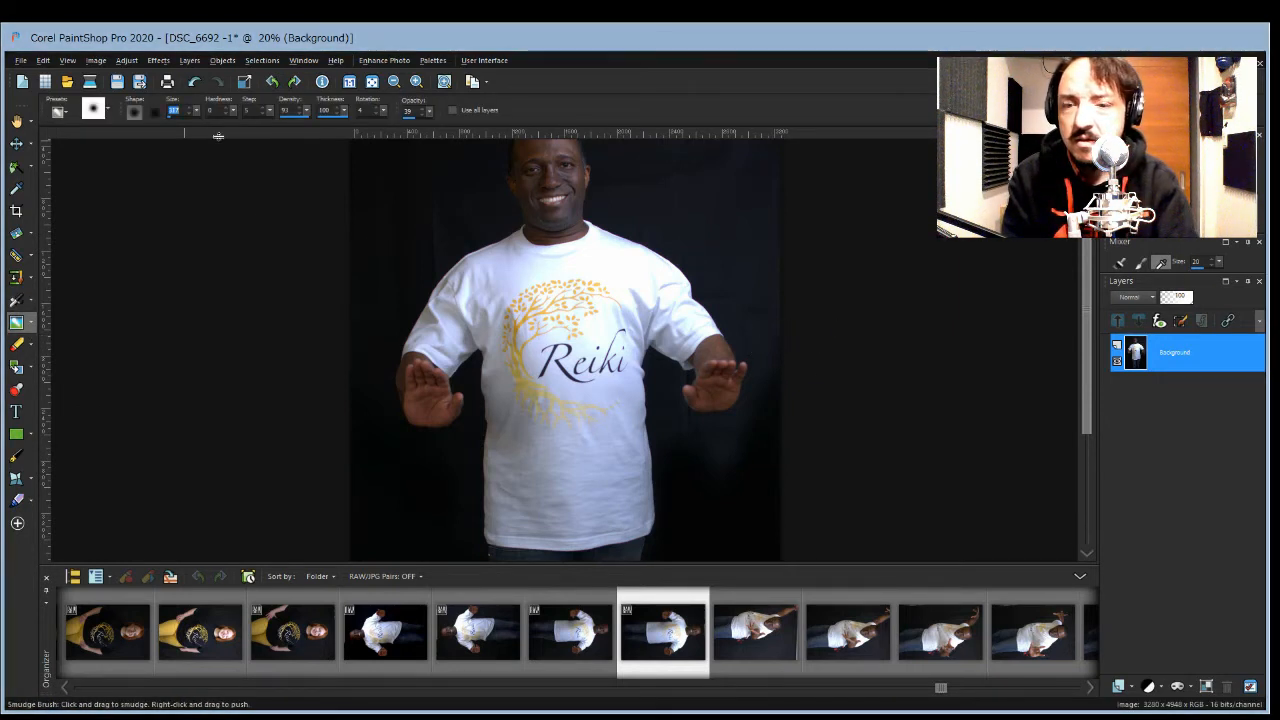
{"action": "left_click_drag", "start_coordinate": [775, 342], "coordinate": [778, 388]}
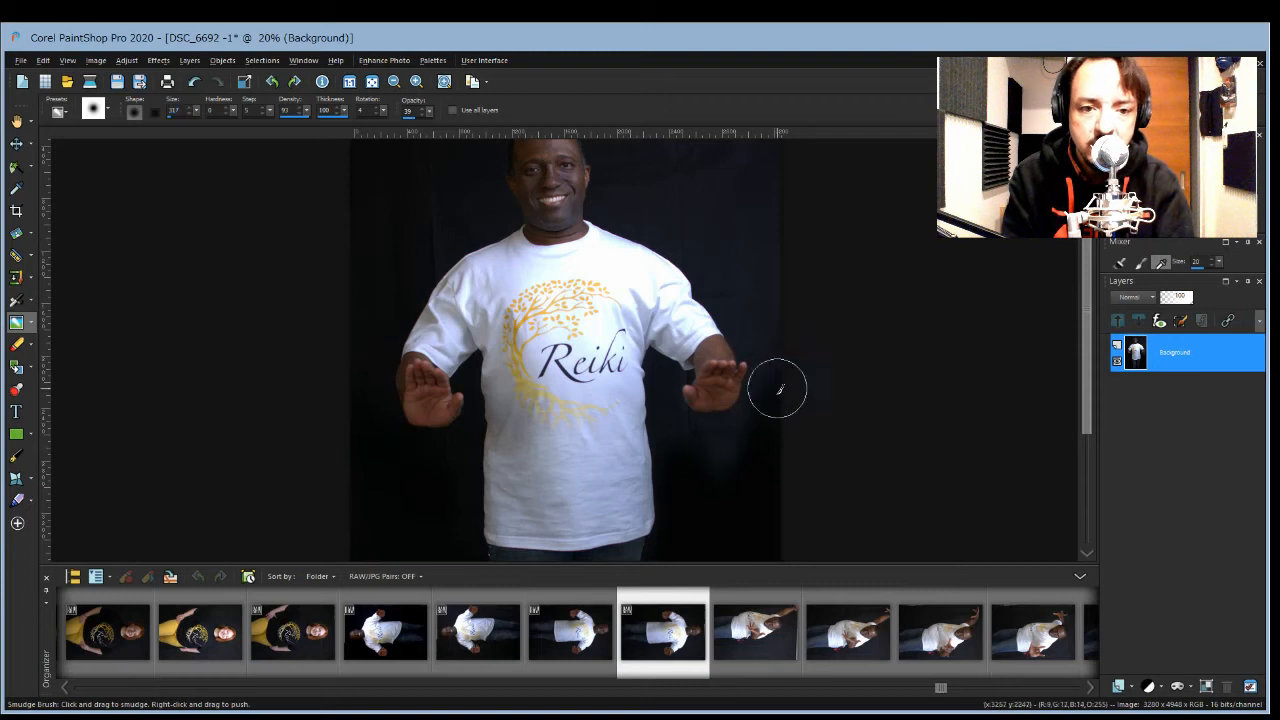
{"action": "left_click_drag", "start_coordinate": [752, 439], "coordinate": [741, 534]}
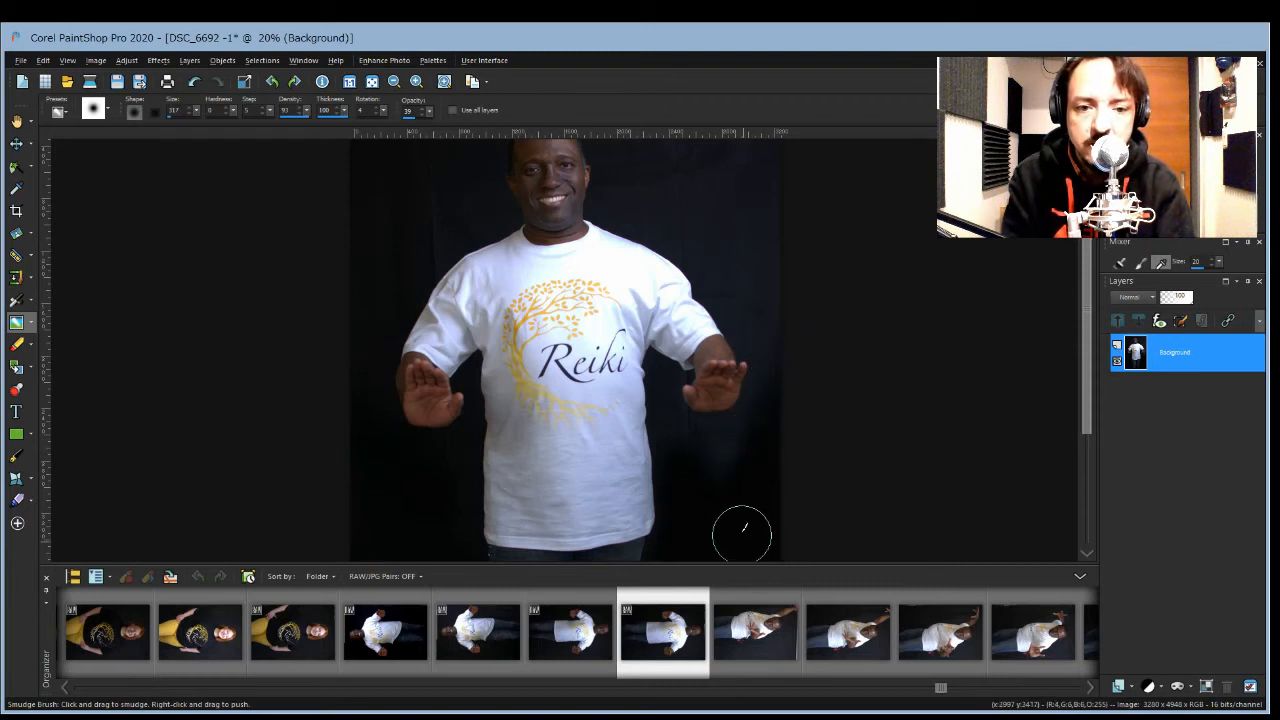
{"action": "left_click_drag", "start_coordinate": [714, 462], "coordinate": [721, 546]}
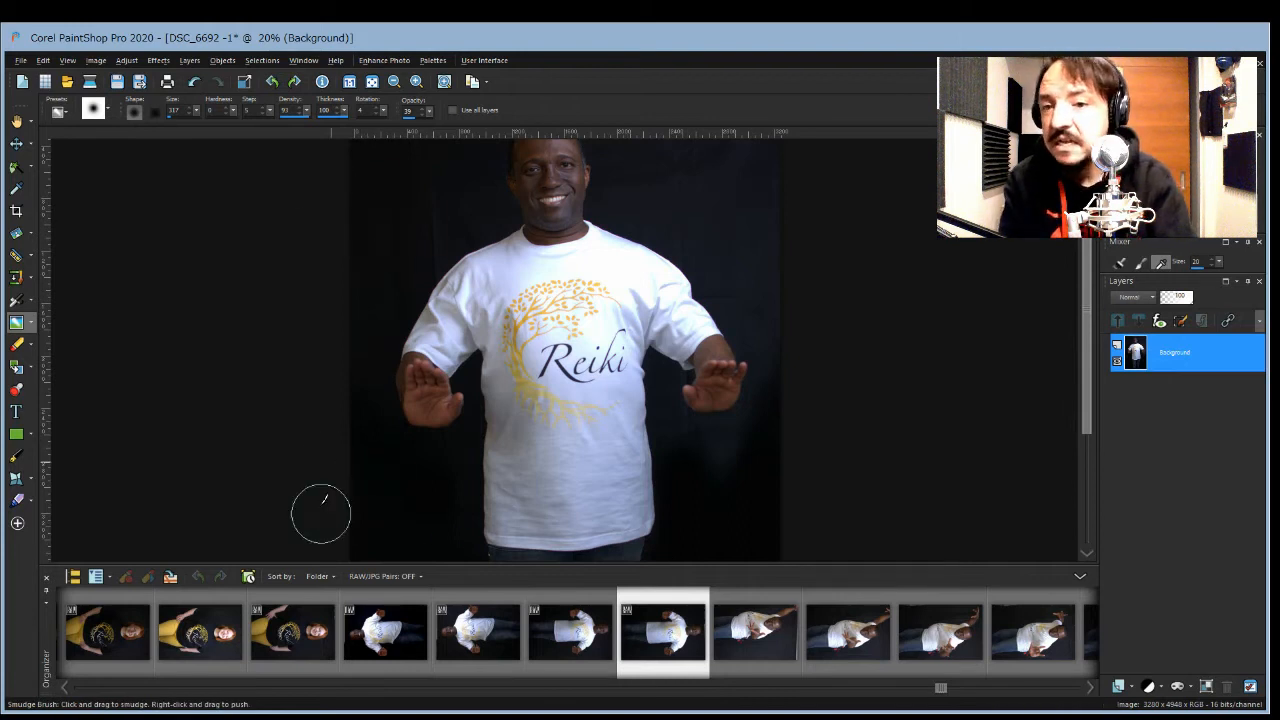
{"action": "left_click_drag", "start_coordinate": [330, 500], "coordinate": [436, 480]}
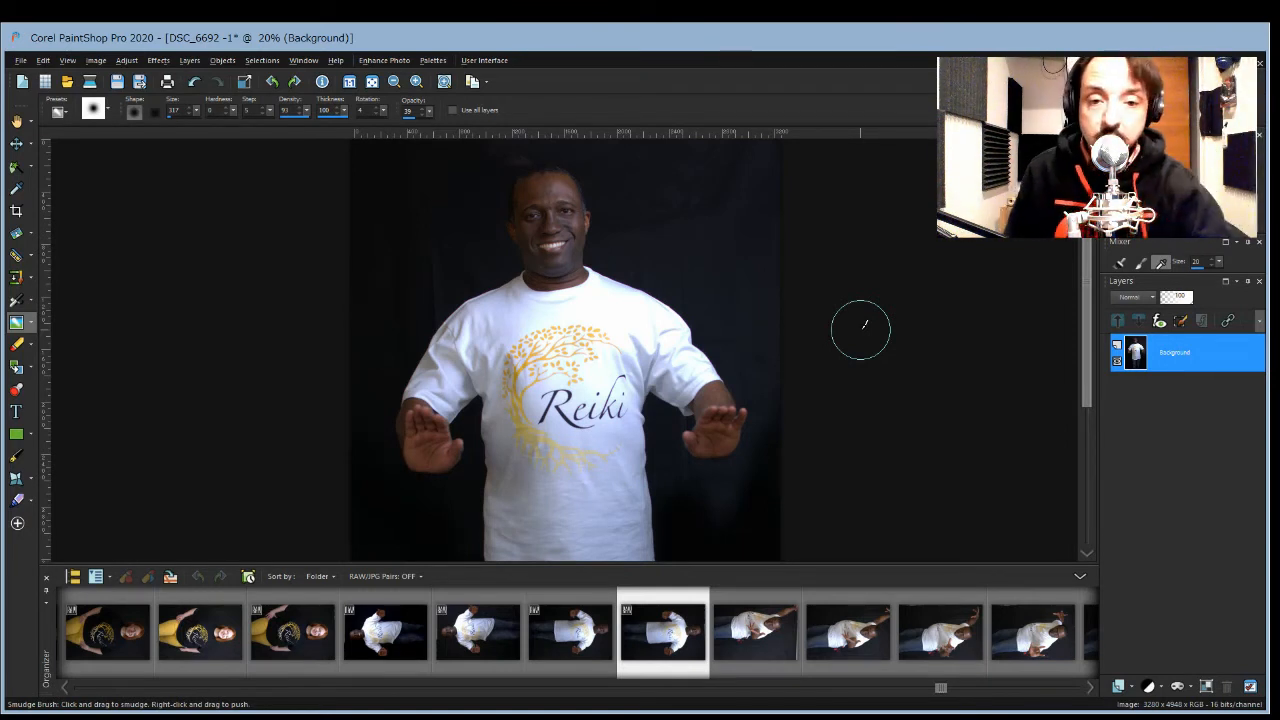
Step: Open the photo DSC_6693 from the organizer and rotate it upright
{"action": "left_click", "coordinate": [774, 628]}
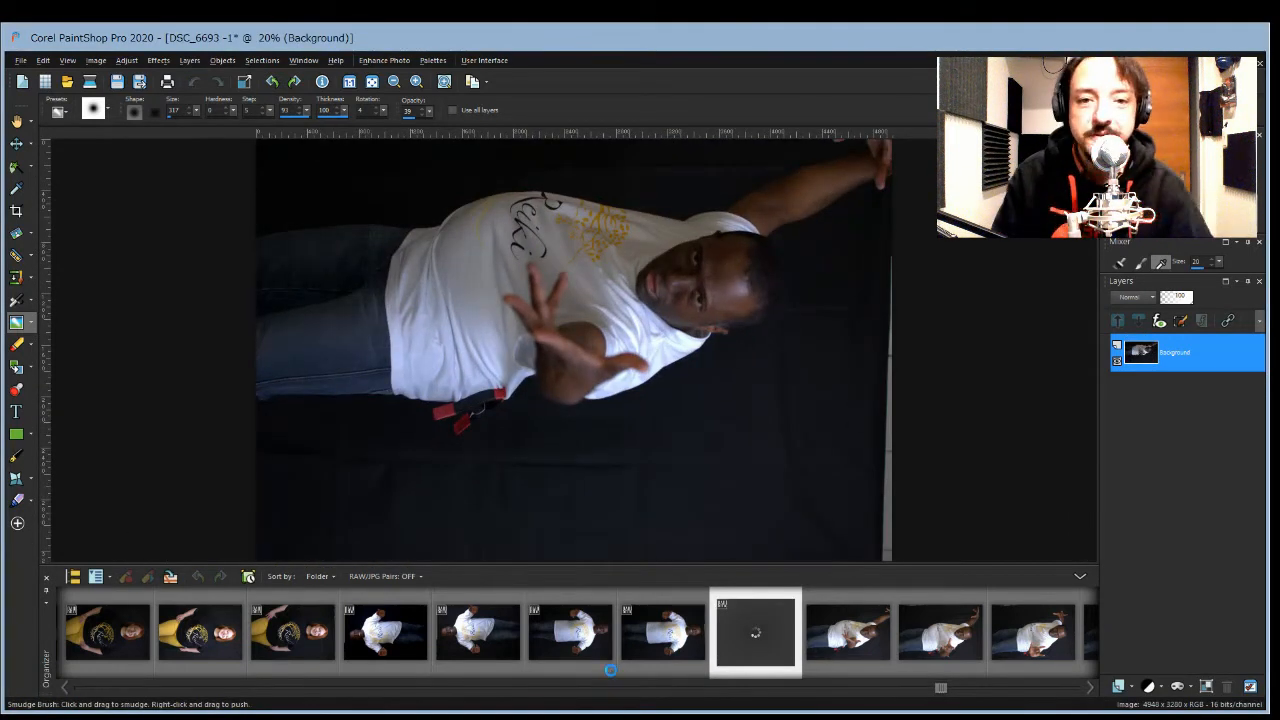
{"action": "left_click", "coordinate": [270, 84]}
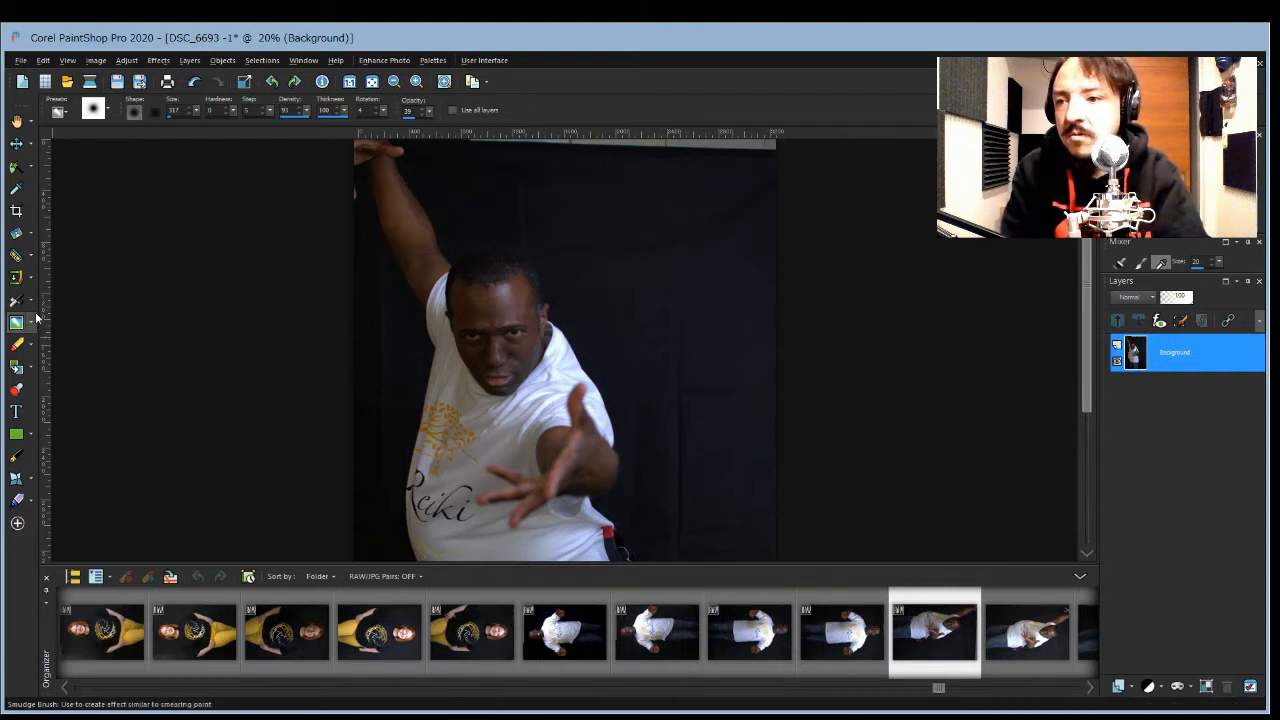
Step: Clone the dark backdrop over the bright strip along the upper edge of DSC_6693 with a large Clone Brush
{"action": "left_click", "coordinate": [16, 277]}
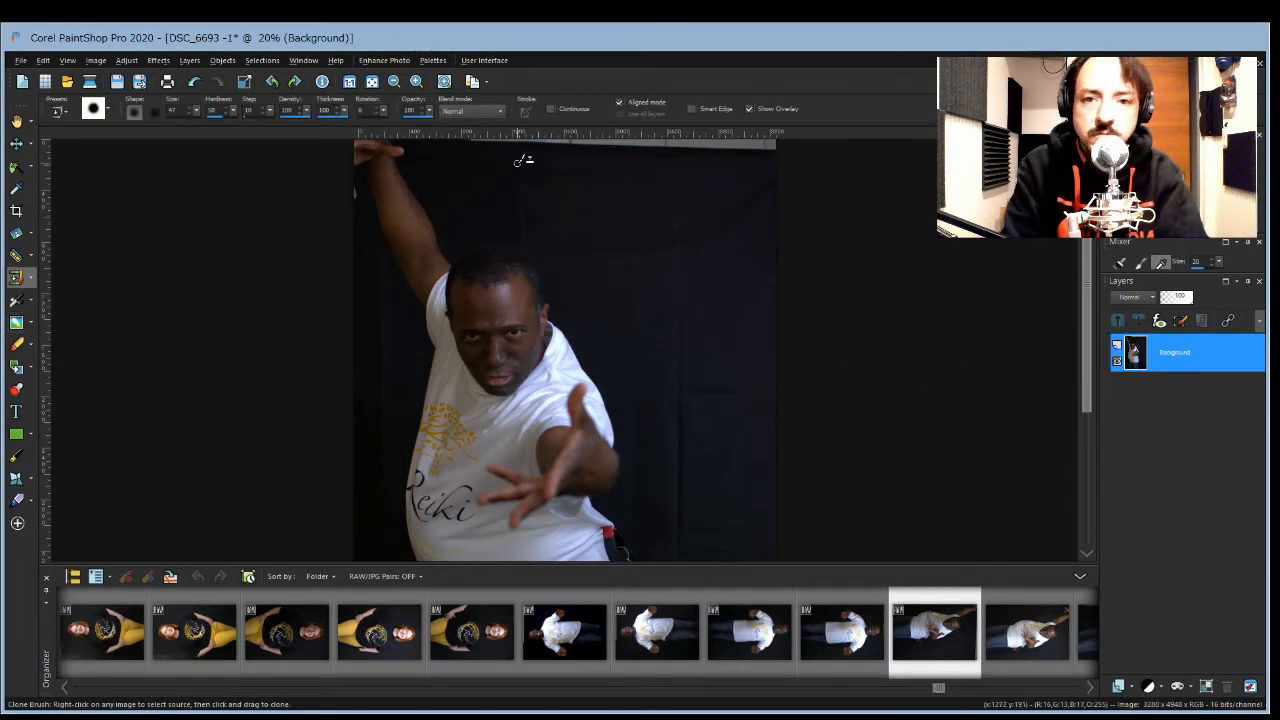
{"action": "left_click_drag", "start_coordinate": [197, 113], "coordinate": [234, 125]}
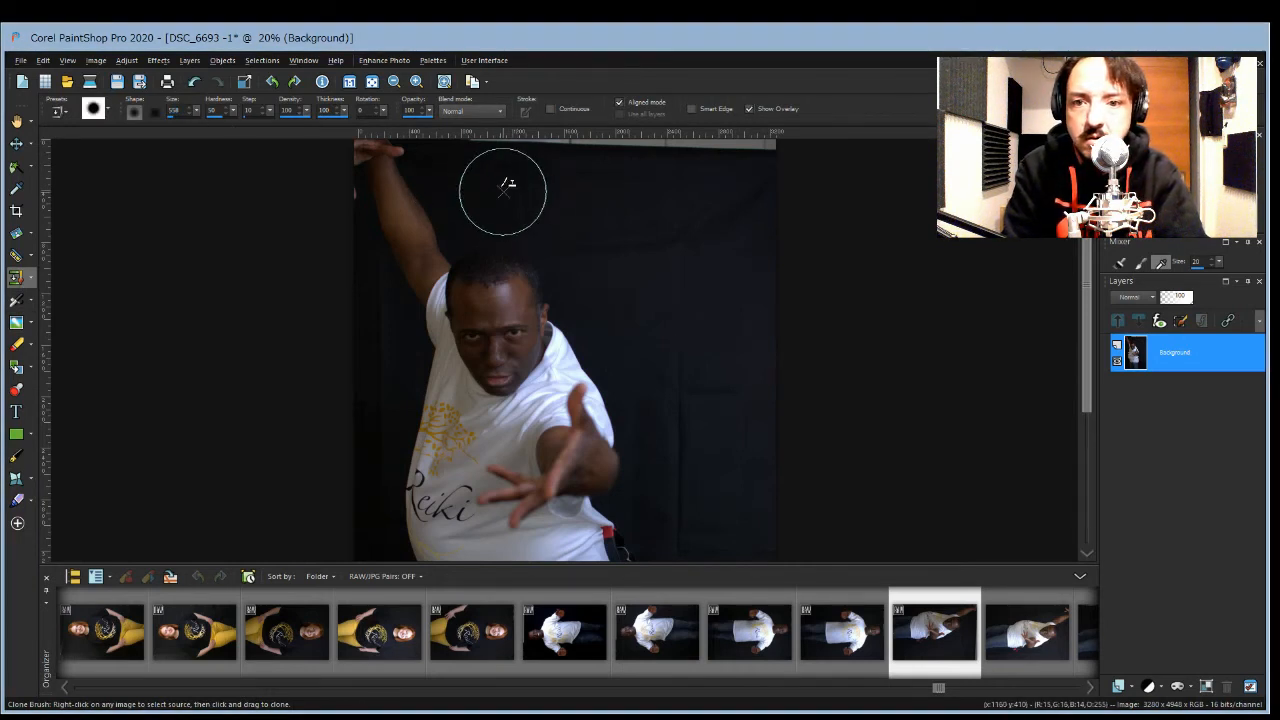
{"action": "mouse_move", "coordinate": [538, 150]}
{"action": "left_mouse_down"}
{"action": "mouse_move", "coordinate": [624, 184]}
{"action": "mouse_move", "coordinate": [716, 152]}
{"action": "mouse_move", "coordinate": [710, 126]}
{"action": "mouse_move", "coordinate": [776, 166]}
{"action": "mouse_move", "coordinate": [764, 153]}
{"action": "mouse_move", "coordinate": [774, 128]}
{"action": "mouse_move", "coordinate": [777, 160]}
{"action": "mouse_move", "coordinate": [779, 139]}
{"action": "mouse_move", "coordinate": [734, 157]}
{"action": "mouse_move", "coordinate": [679, 152]}
{"action": "mouse_move", "coordinate": [770, 154]}
{"action": "left_mouse_up"}
{"action": "right_click", "coordinate": [676, 156]}
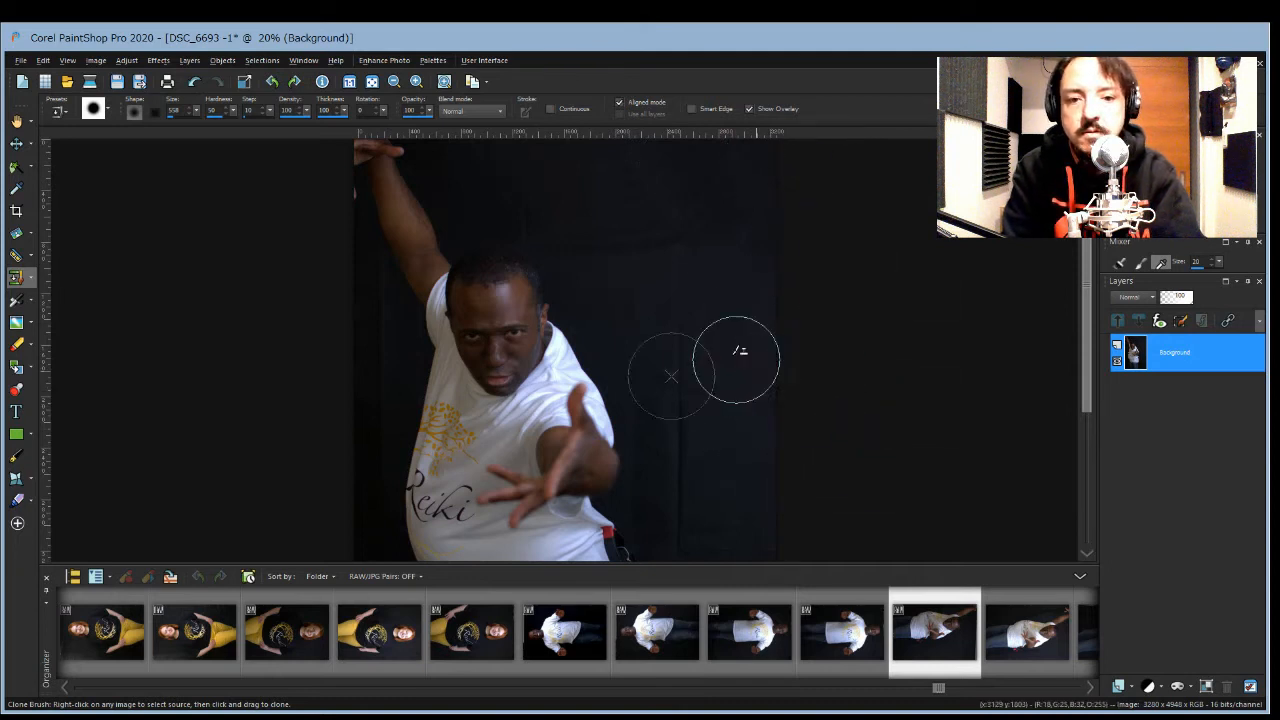
Step: Clone plain backdrop over the vertical folds beside the outstretched arm, and check the area around the waist up close
{"action": "right_click", "coordinate": [727, 302]}
{"action": "mouse_move", "coordinate": [704, 332]}
{"action": "left_mouse_down"}
{"action": "mouse_move", "coordinate": [708, 381]}
{"action": "mouse_move", "coordinate": [722, 374]}
{"action": "mouse_move", "coordinate": [704, 418]}
{"action": "mouse_move", "coordinate": [740, 503]}
{"action": "left_mouse_up"}
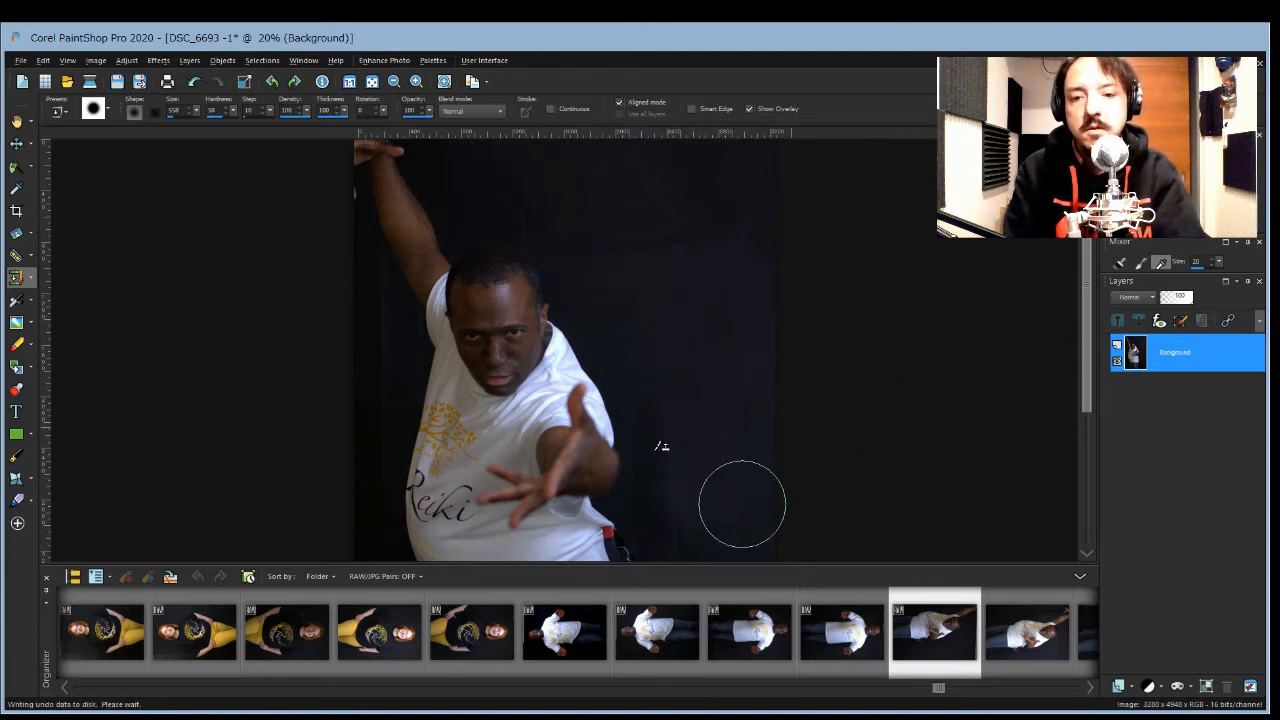
{"action": "scroll", "coordinate": [731, 472], "scroll_direction": "up", "scroll_amount": 3}
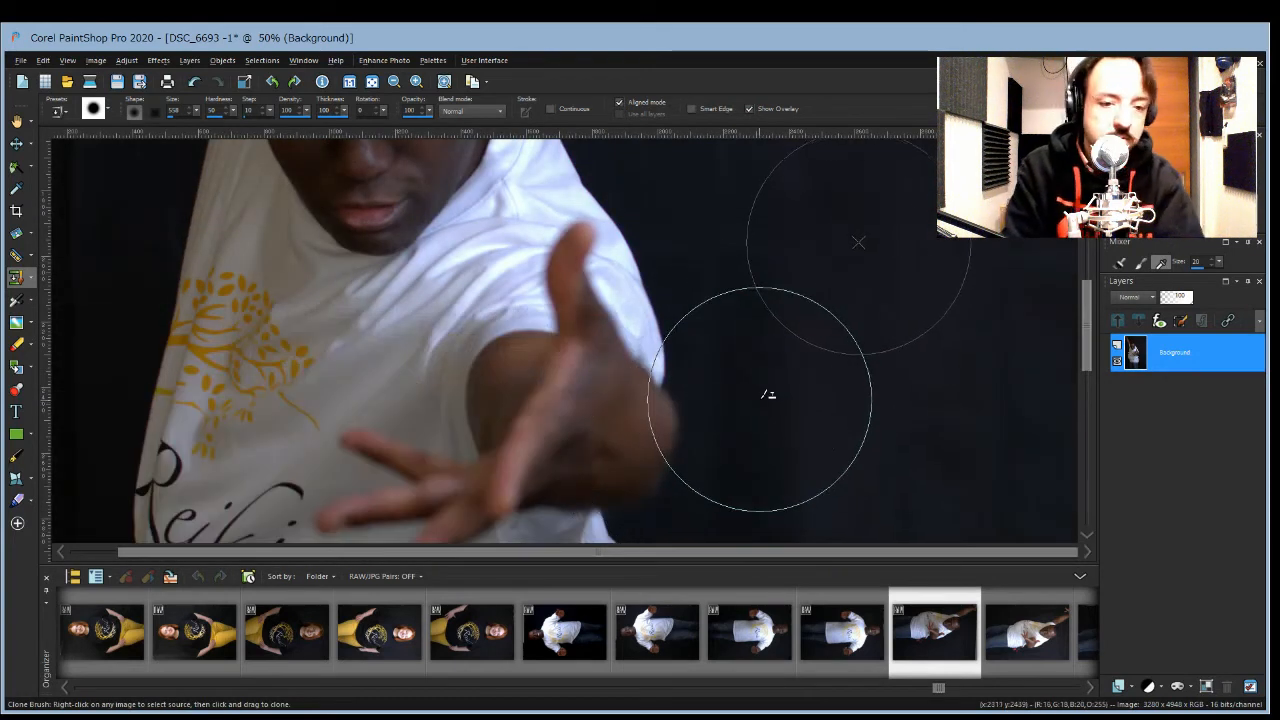
{"action": "scroll", "coordinate": [769, 389], "scroll_direction": "up", "scroll_amount": 1}
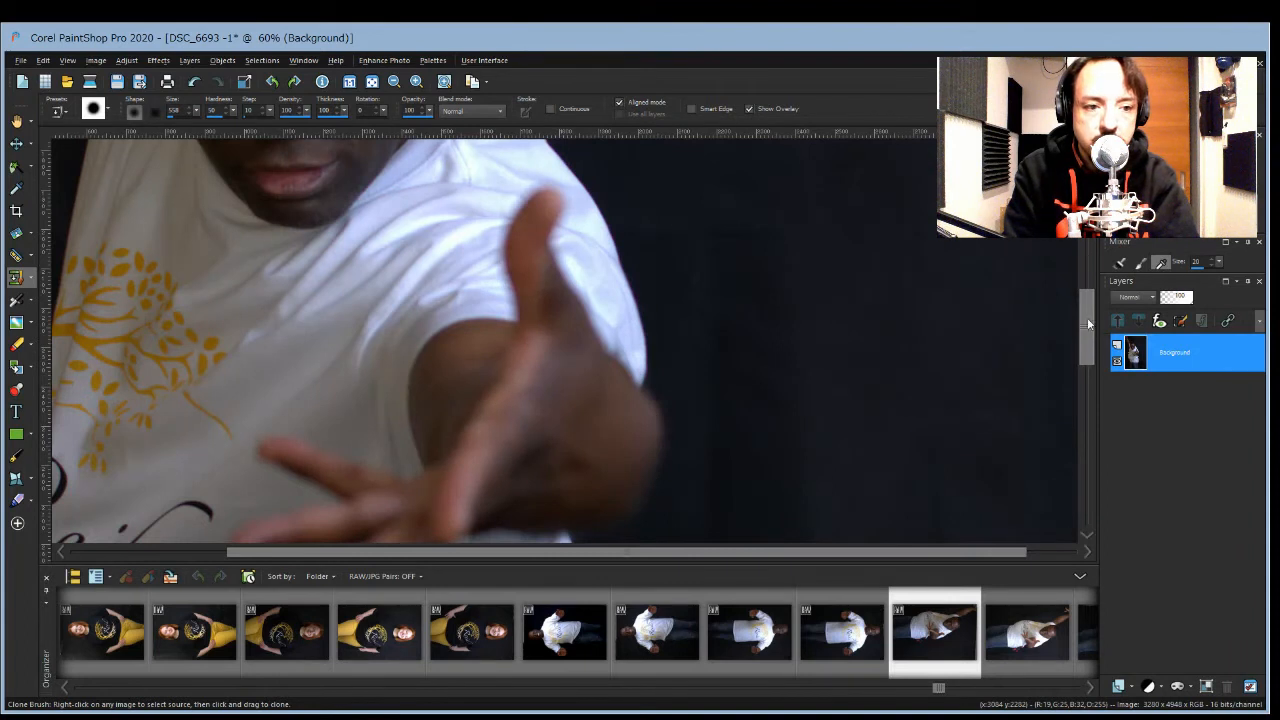
{"action": "left_click_drag", "start_coordinate": [1087, 324], "coordinate": [1078, 375]}
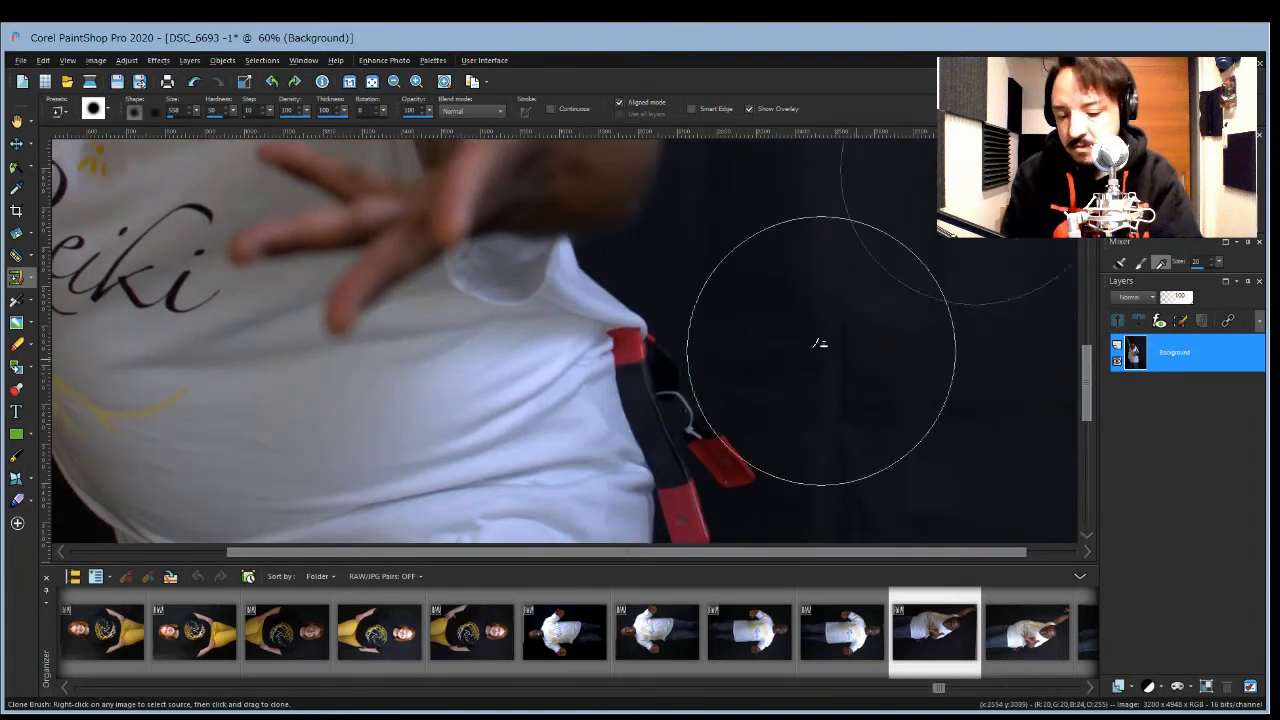
{"action": "scroll", "coordinate": [757, 329], "scroll_direction": "down", "scroll_amount": 1}
{"action": "scroll", "coordinate": [759, 325], "scroll_direction": "down", "scroll_amount": 3}
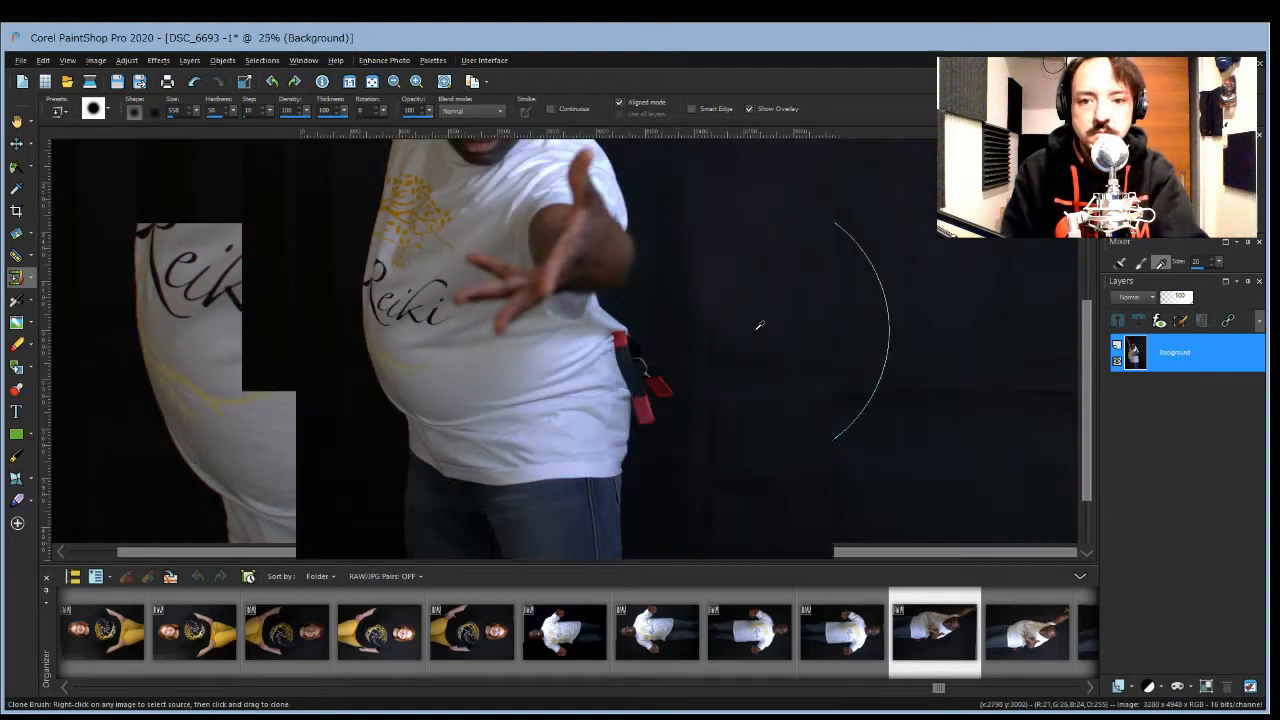
{"action": "scroll", "coordinate": [894, 392], "scroll_direction": "down", "scroll_amount": 1}
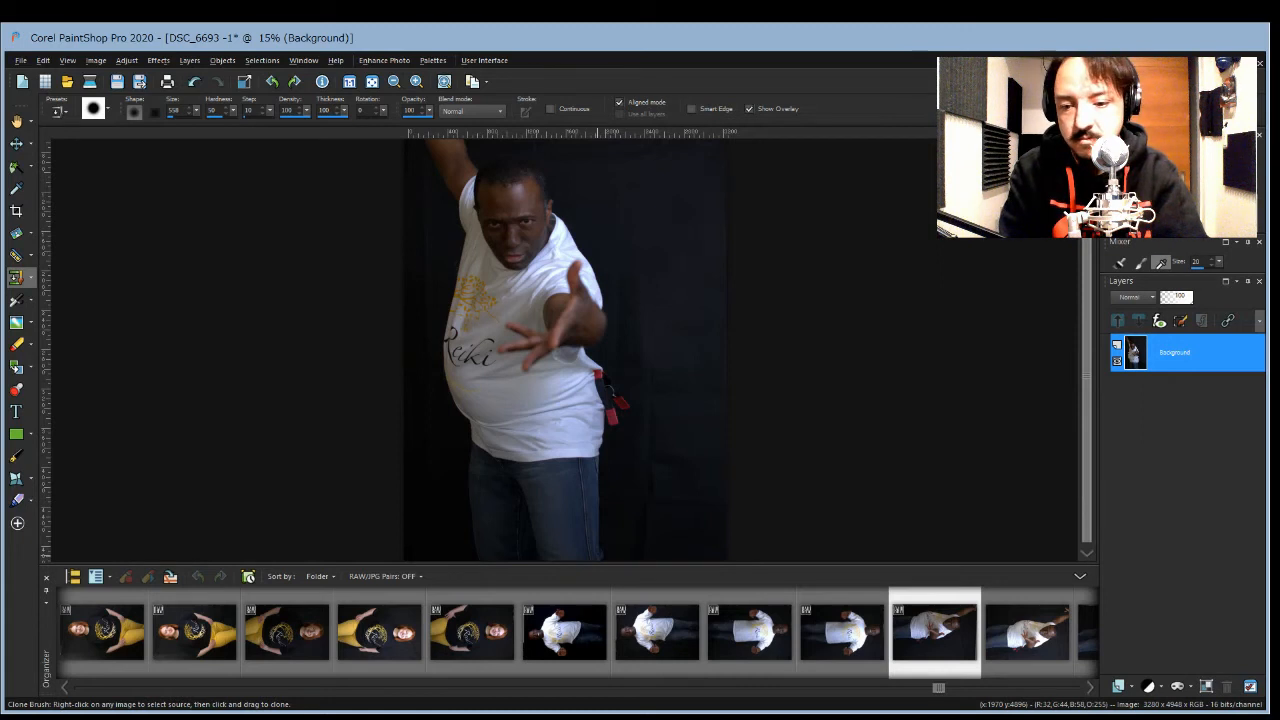
{"action": "right_click", "coordinate": [835, 344]}
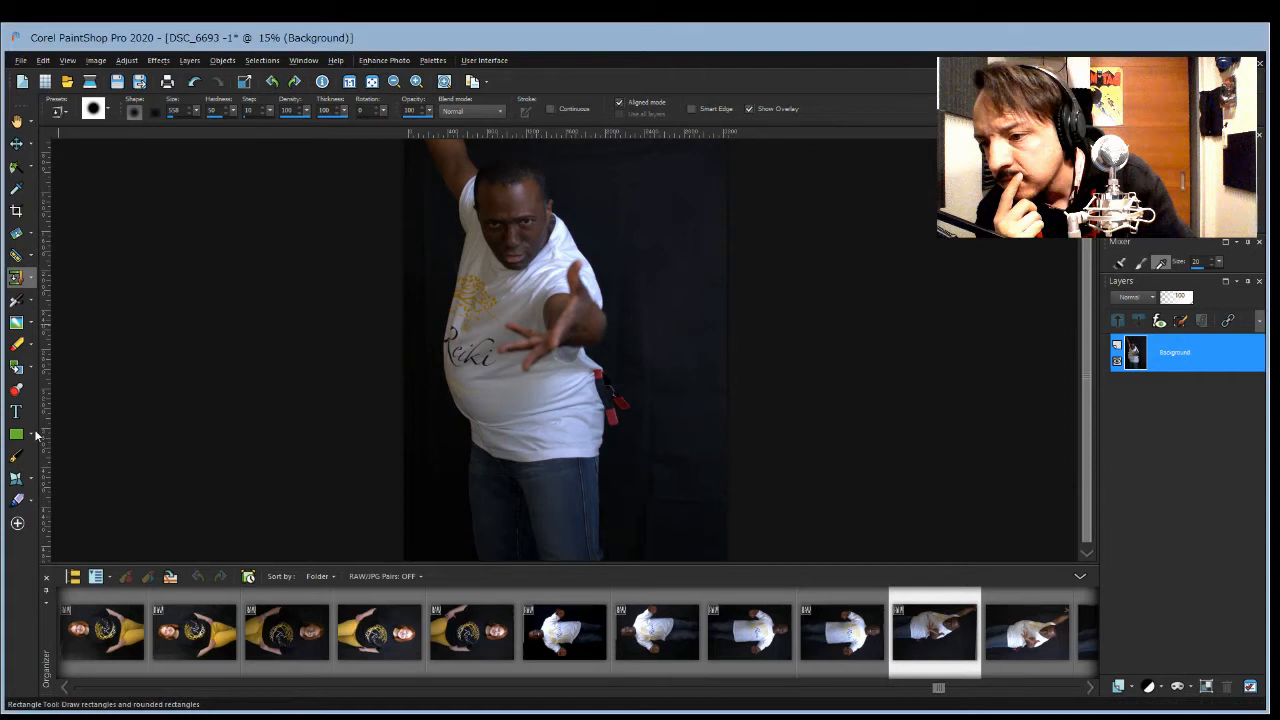
Step: Try an Oil Brush stroke on the backdrop beside the outstretched hand, and undo it
{"action": "left_click", "coordinate": [32, 497]}
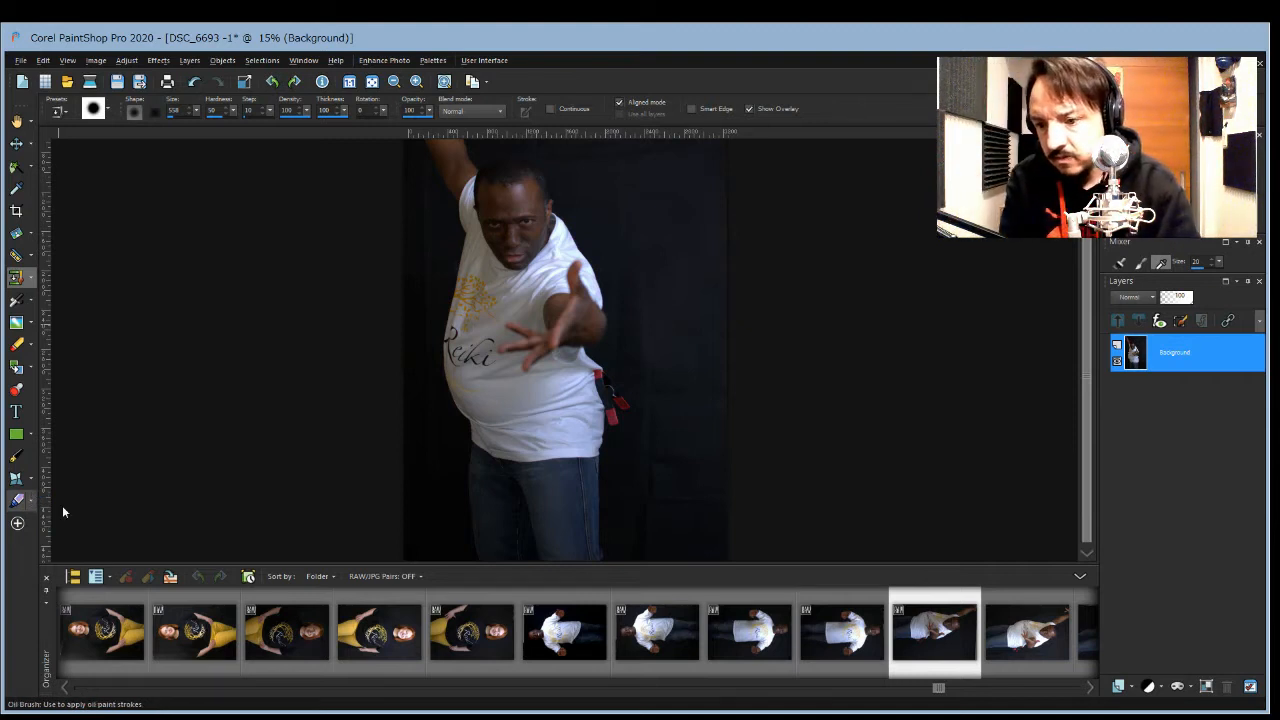
{"action": "left_click", "coordinate": [62, 505]}
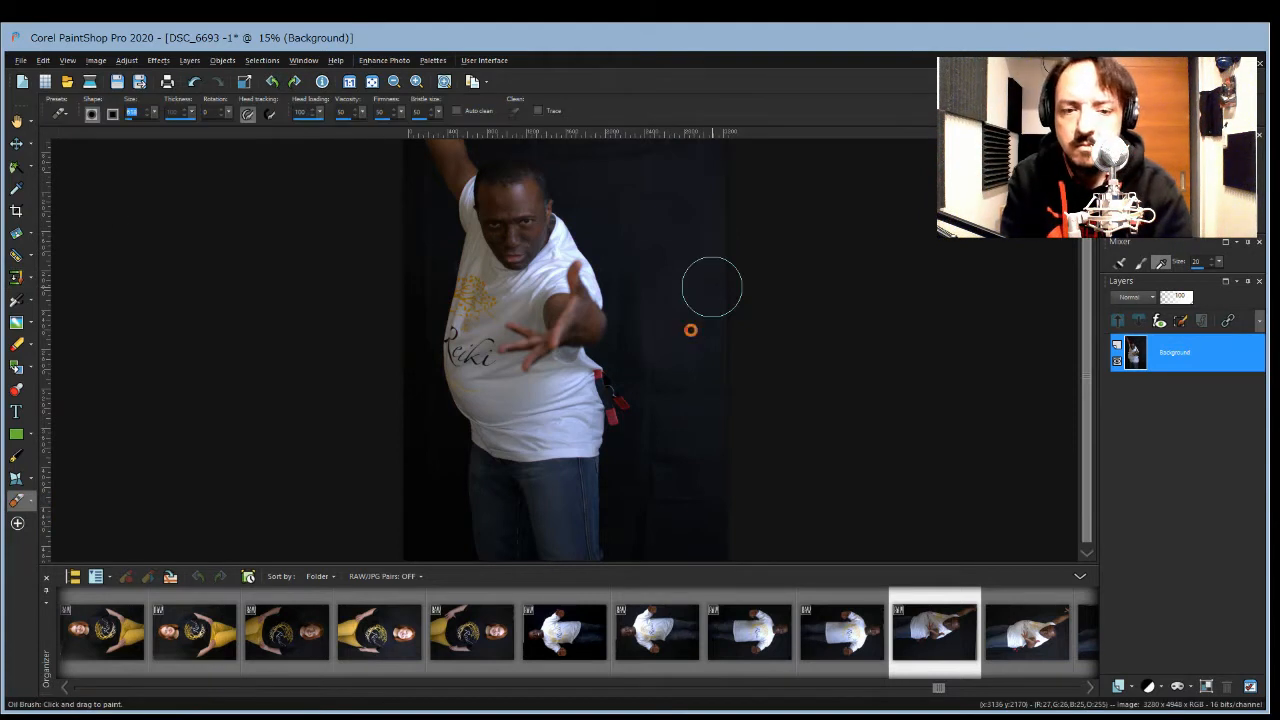
{"action": "left_click", "coordinate": [689, 329]}
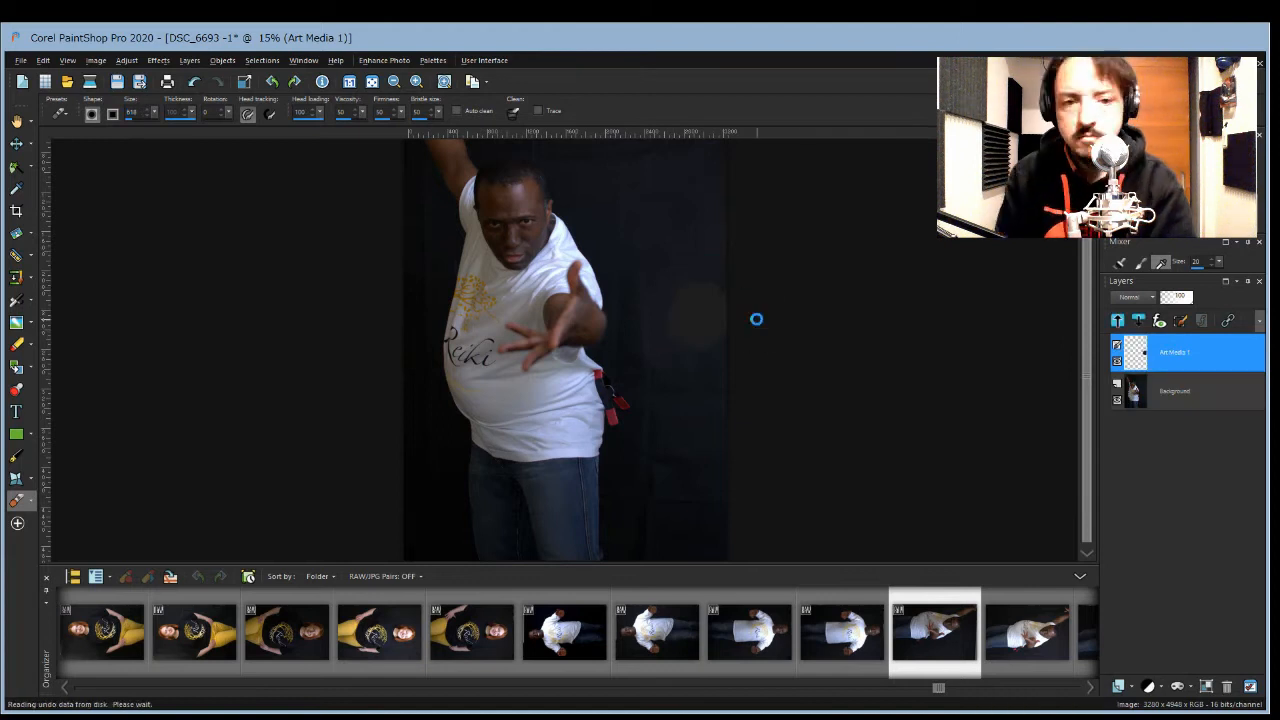
{"action": "key", "text": "ctrl+z"}
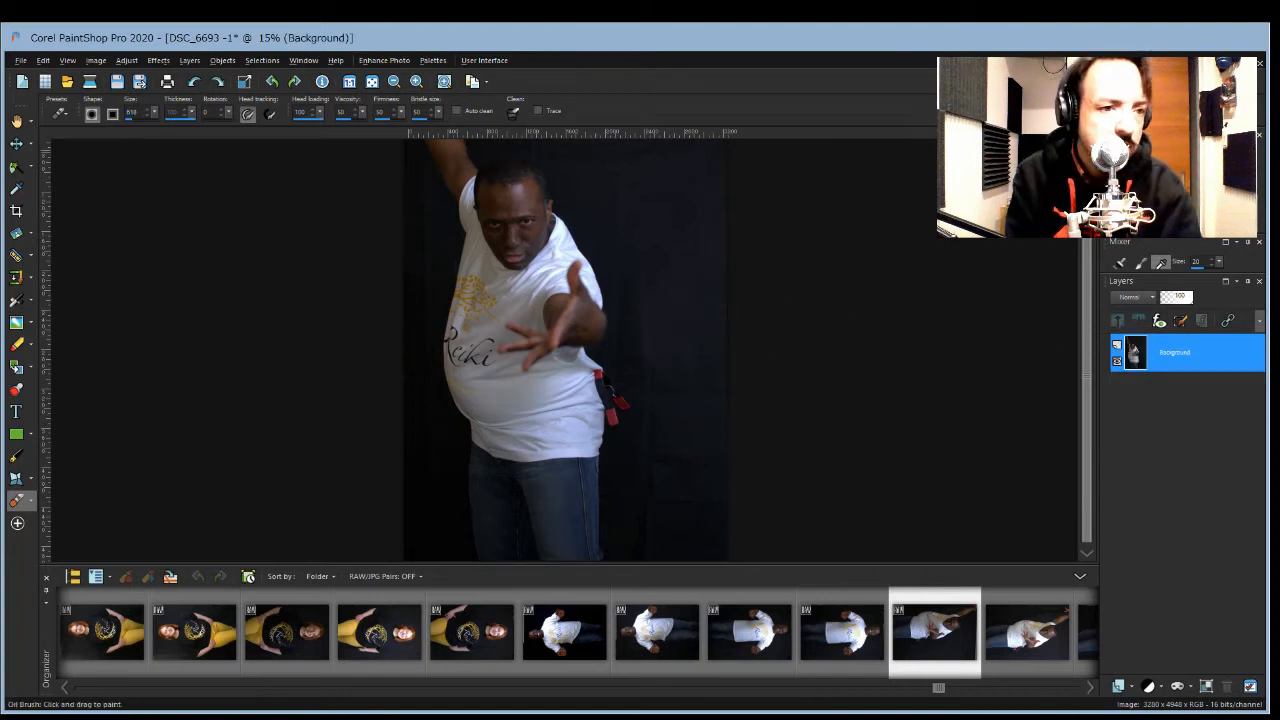
Step: Try Oil Brush strokes with firmness 17 and a larger bristle size from the backdrop towards the waist, and undo them
{"action": "left_click_drag", "start_coordinate": [438, 117], "coordinate": [463, 118]}
{"action": "left_click_drag", "start_coordinate": [401, 114], "coordinate": [381, 126]}
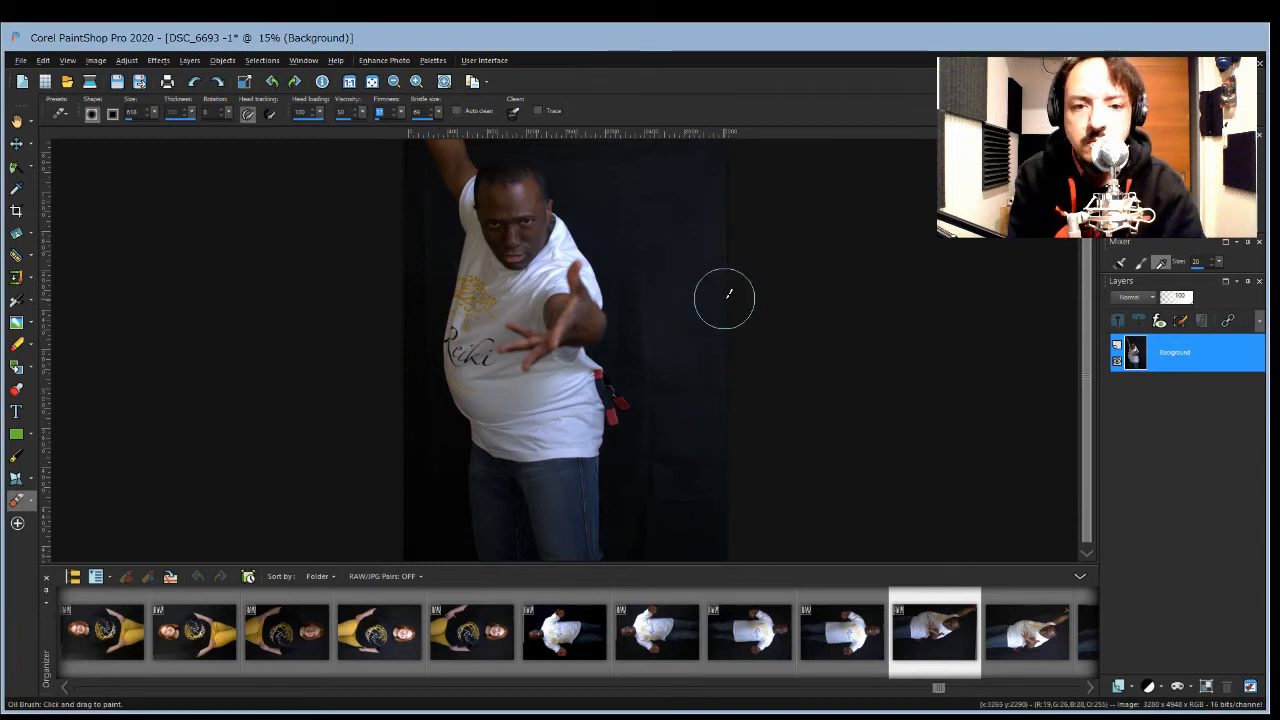
{"action": "mouse_move", "coordinate": [723, 296]}
{"action": "left_mouse_down"}
{"action": "mouse_move", "coordinate": [655, 329]}
{"action": "mouse_move", "coordinate": [551, 462]}
{"action": "mouse_move", "coordinate": [633, 466]}
{"action": "mouse_move", "coordinate": [644, 425]}
{"action": "mouse_move", "coordinate": [533, 507]}
{"action": "left_mouse_up"}
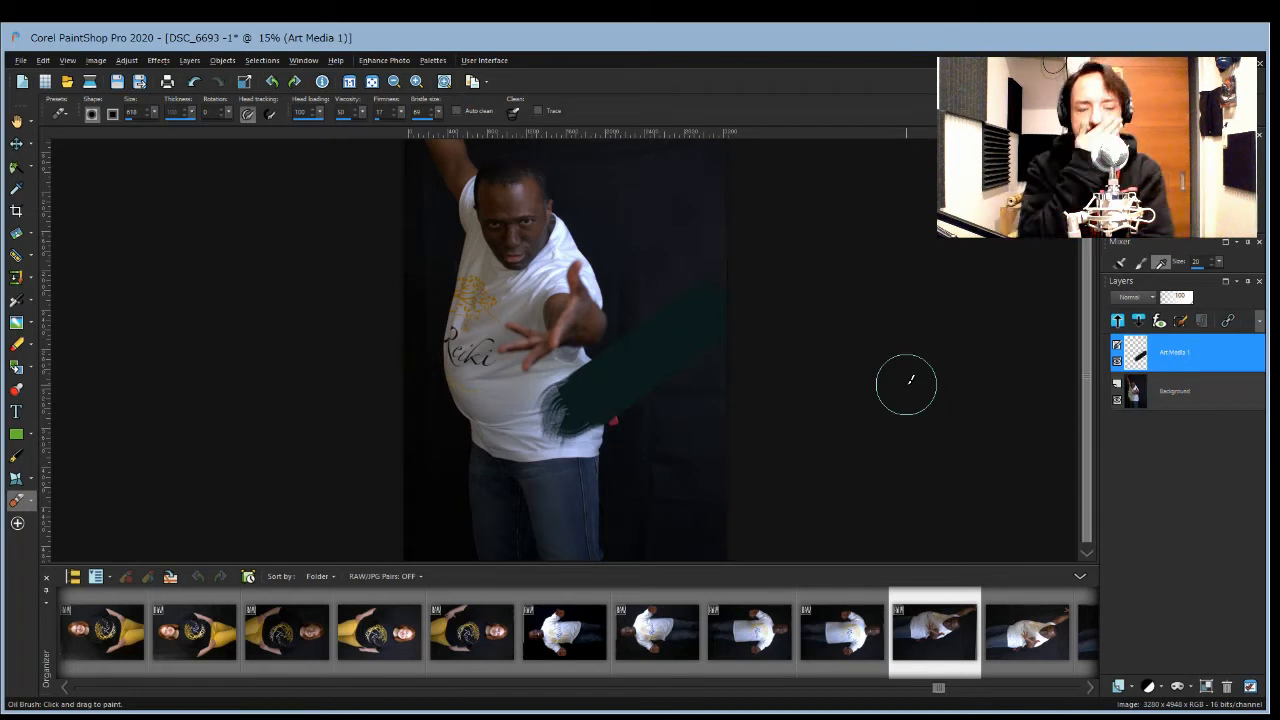
{"action": "key", "text": "ctrl+z"}
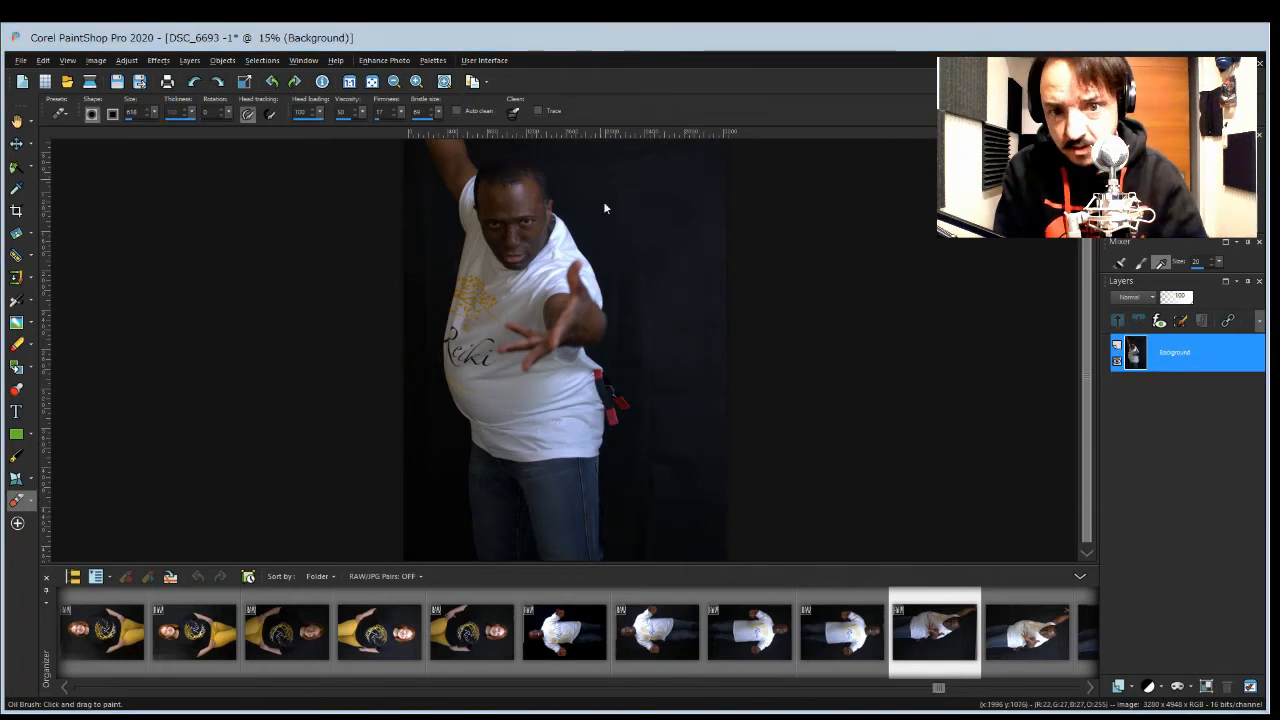
{"action": "left_click", "coordinate": [726, 295]}
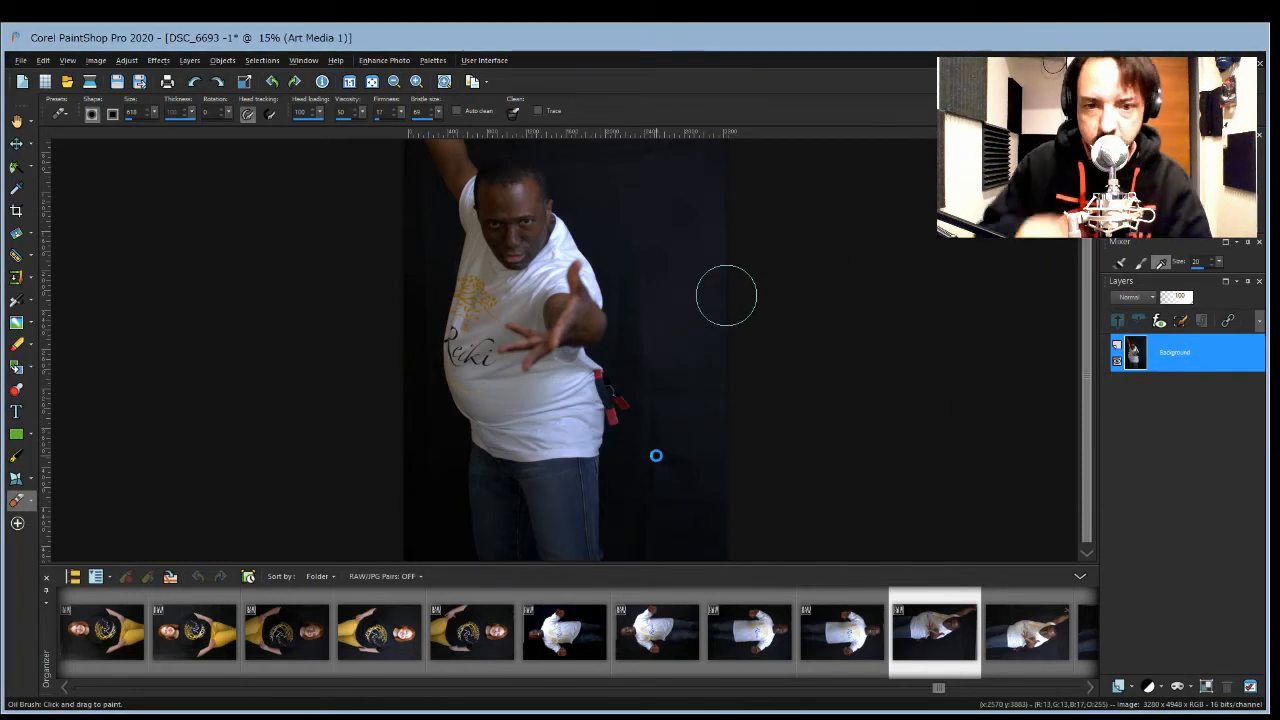
{"action": "mouse_move", "coordinate": [726, 295]}
{"action": "left_mouse_down"}
{"action": "mouse_move", "coordinate": [713, 445]}
{"action": "mouse_move", "coordinate": [642, 377]}
{"action": "mouse_move", "coordinate": [656, 429]}
{"action": "mouse_move", "coordinate": [630, 411]}
{"action": "mouse_move", "coordinate": [595, 410]}
{"action": "left_mouse_up"}
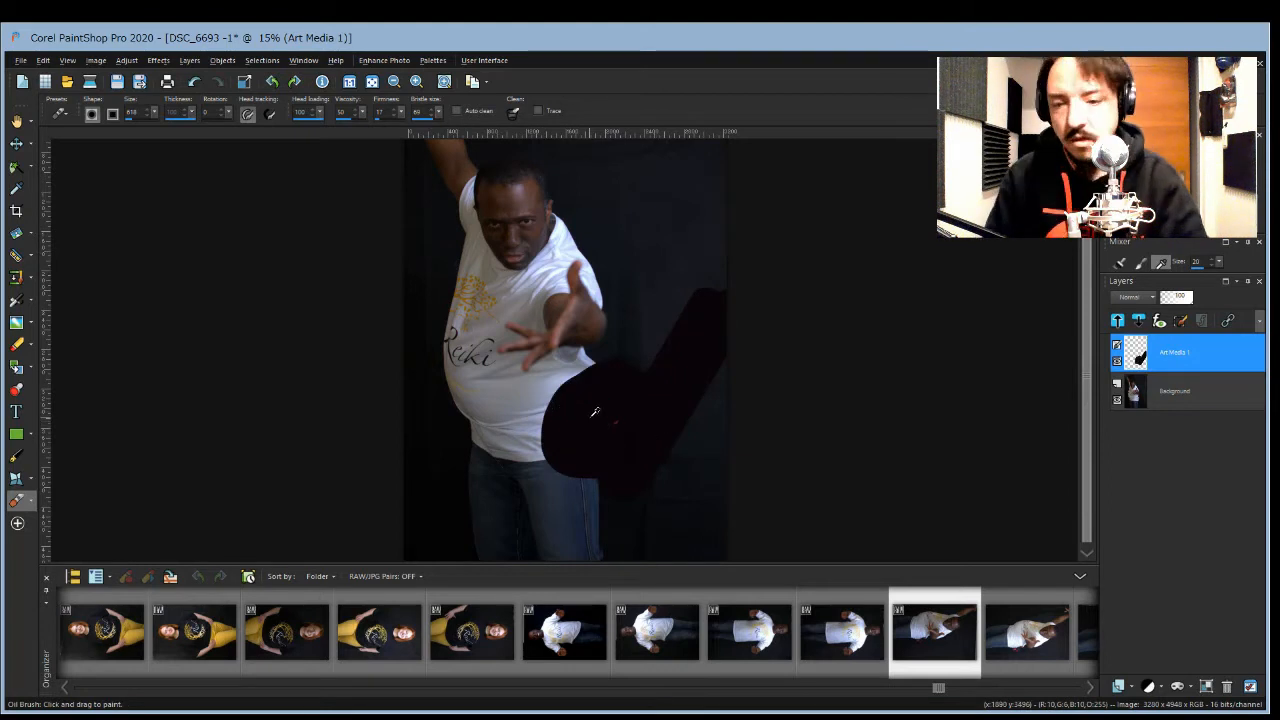
{"action": "key", "text": "ctrl+z"}
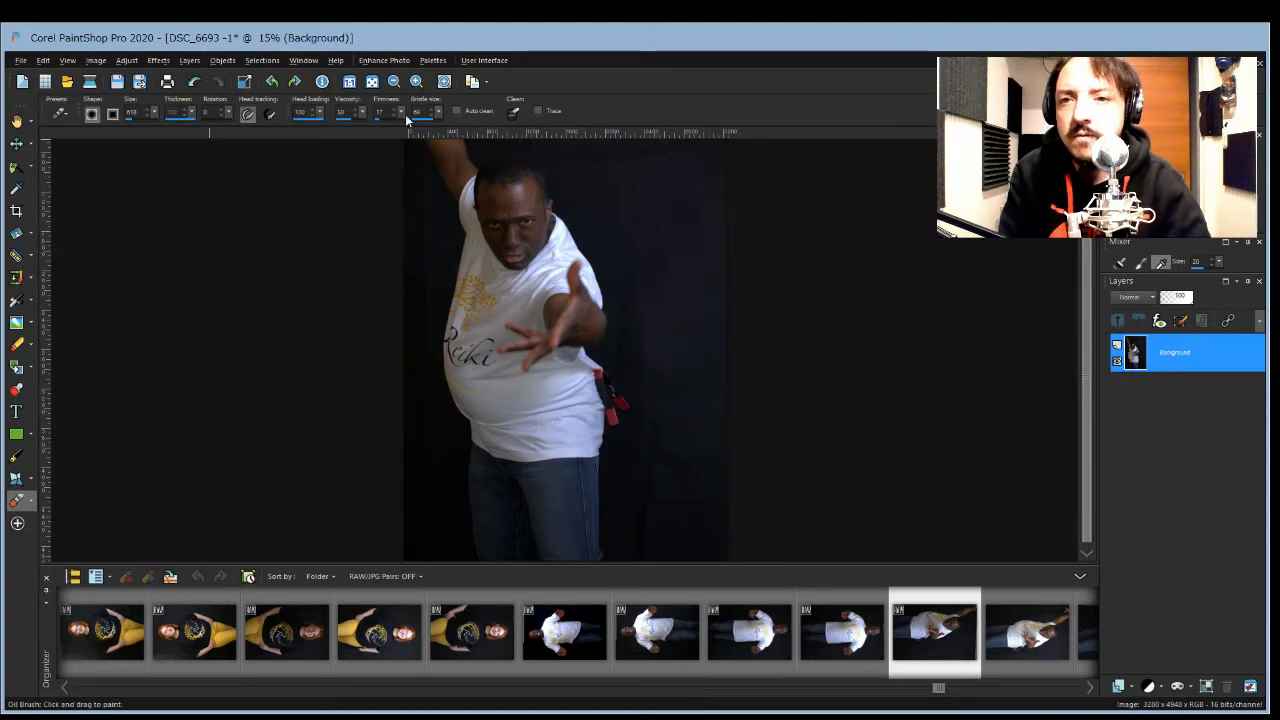
Step: Try Oil Brush strokes across the waist with viscosity 16 and firmness 2, and open the Art Media 1 layer's name for editing
{"action": "left_click", "coordinate": [731, 346]}
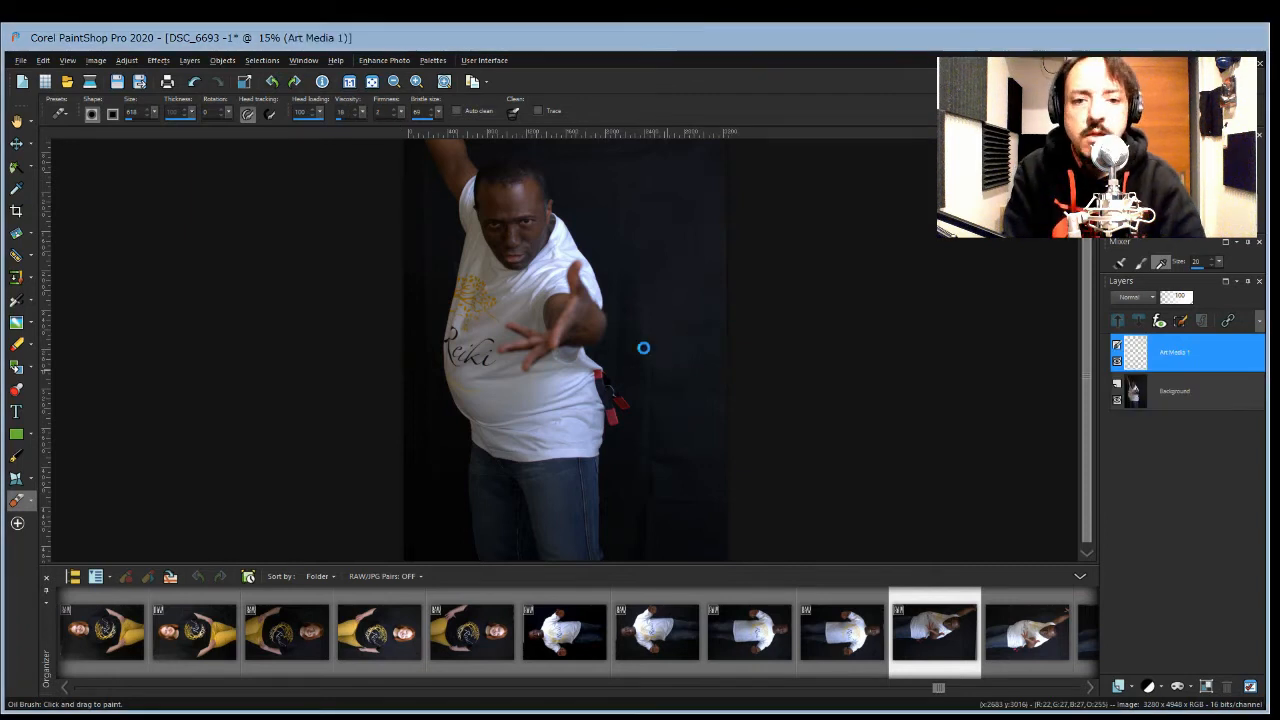
{"action": "mouse_move", "coordinate": [554, 427]}
{"action": "left_mouse_down"}
{"action": "mouse_move", "coordinate": [619, 380]}
{"action": "mouse_move", "coordinate": [717, 429]}
{"action": "left_mouse_up"}
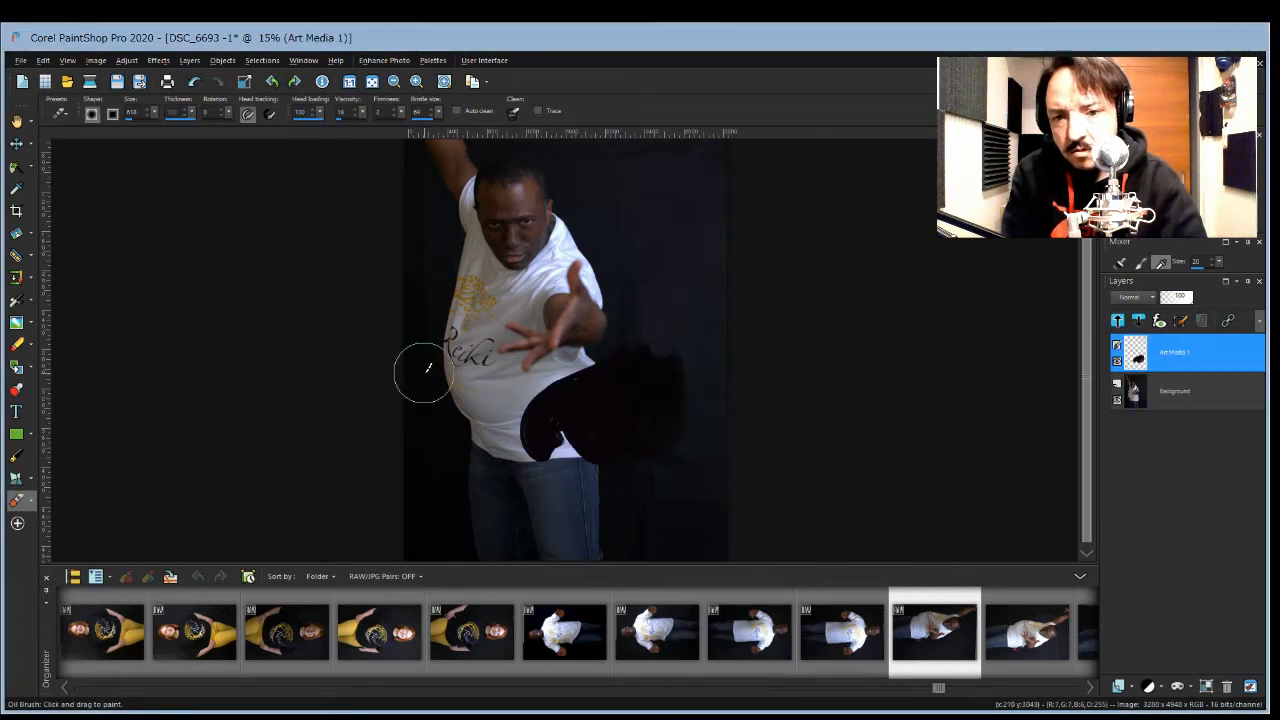
{"action": "left_click", "coordinate": [16, 121]}
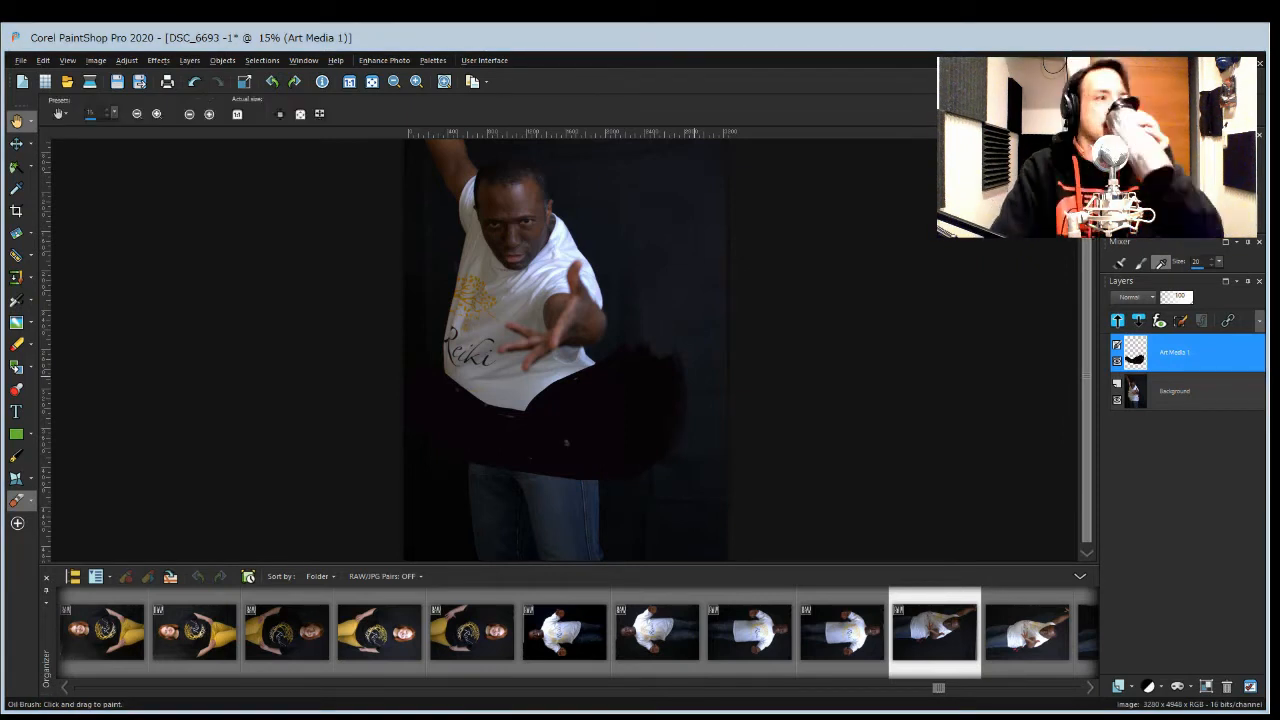
{"action": "double_click", "coordinate": [1180, 348]}
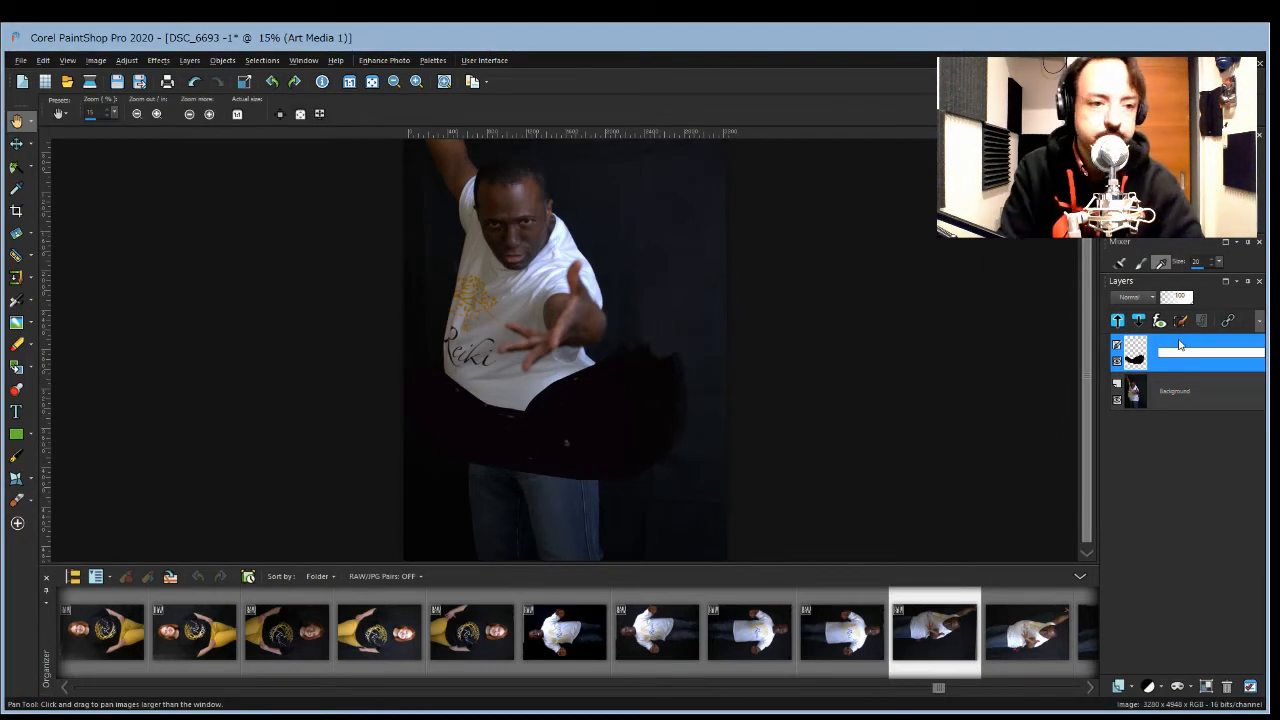
{"action": "left_click", "coordinate": [1206, 448]}
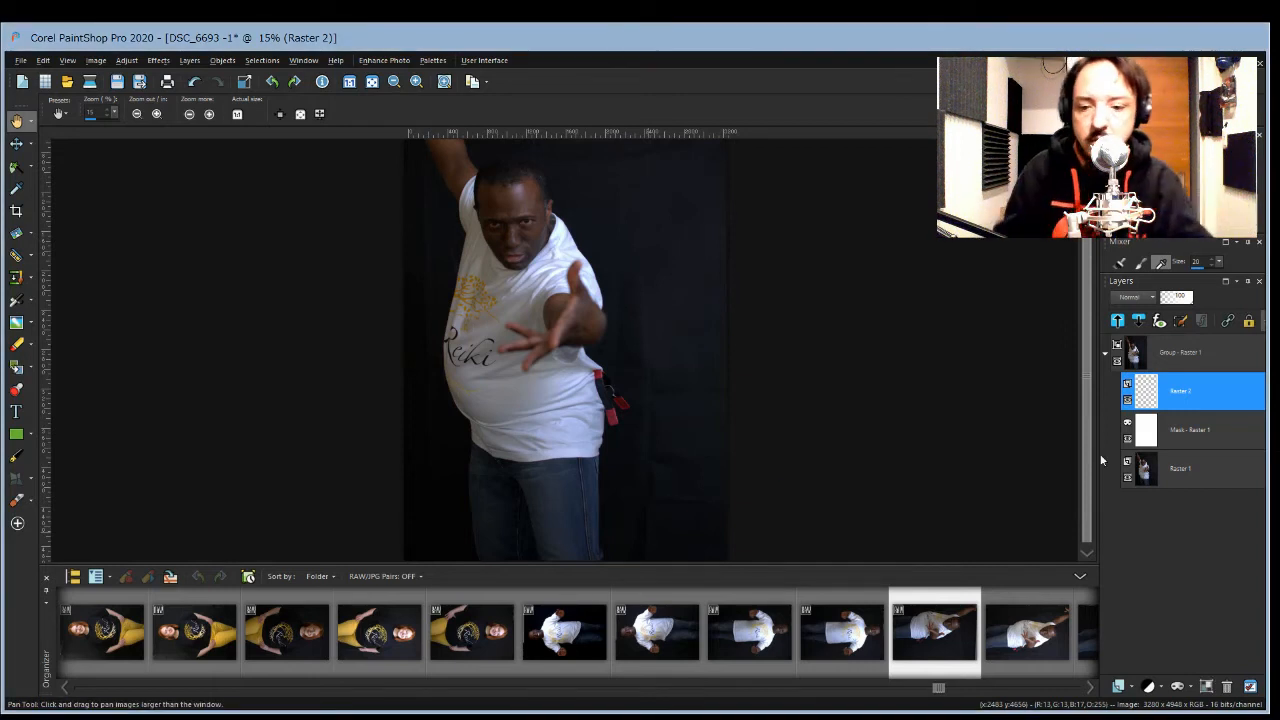
Step: Clear the name of the Raster 2 layer above the mask in the layer group
{"action": "left_click", "coordinate": [1156, 397]}
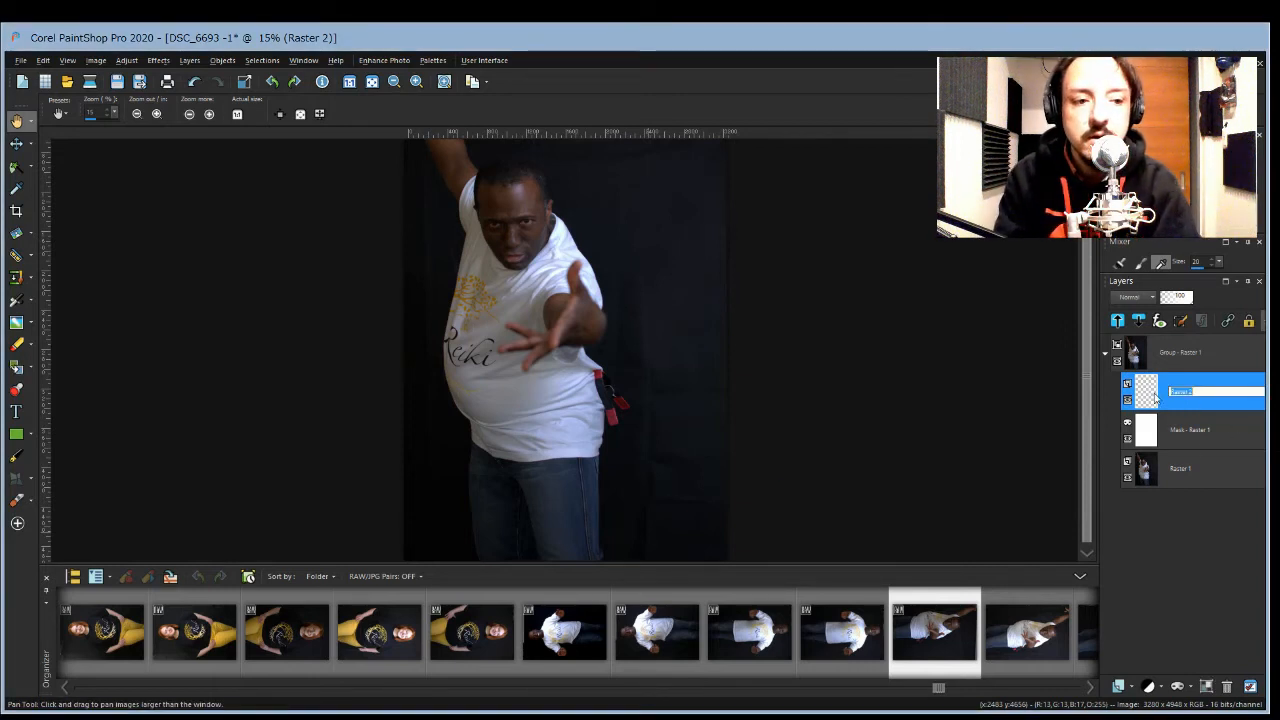
{"action": "key", "text": "Return"}
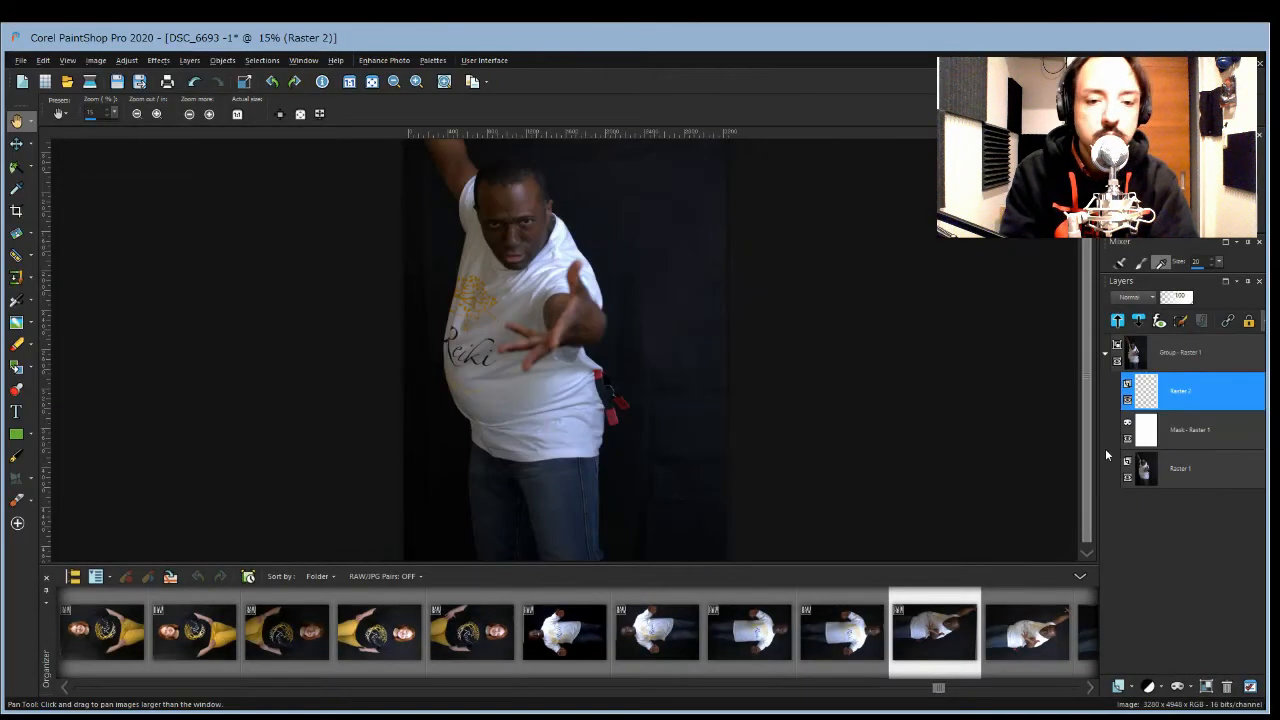
{"action": "left_click", "coordinate": [1201, 397]}
{"action": "key", "text": "BackSpace"}
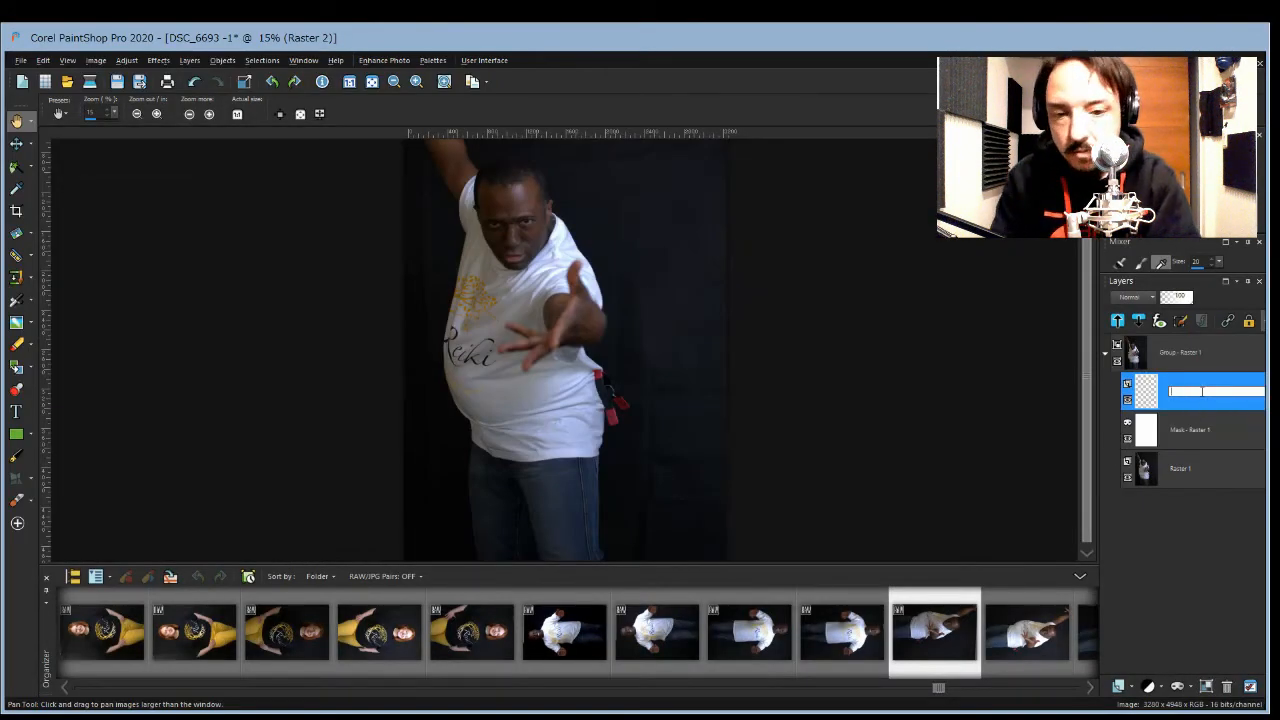
{"action": "left_click", "coordinate": [1146, 403]}
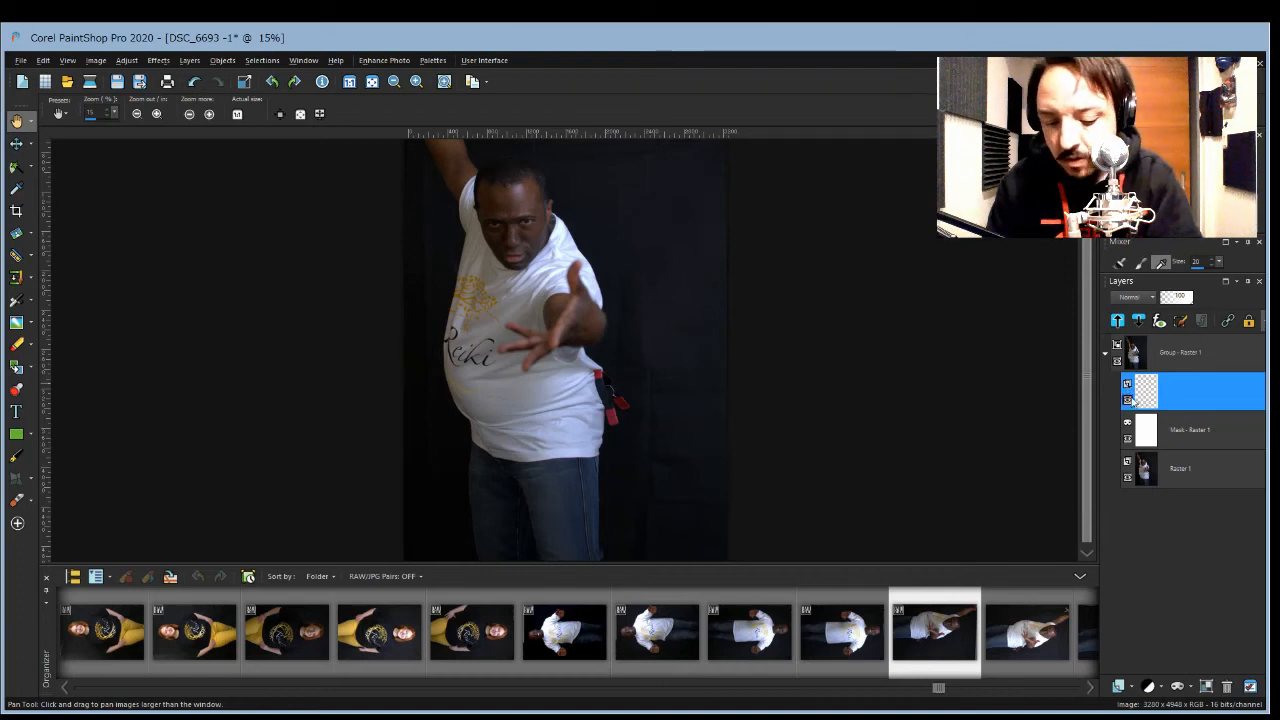
{"action": "left_click", "coordinate": [1142, 388]}
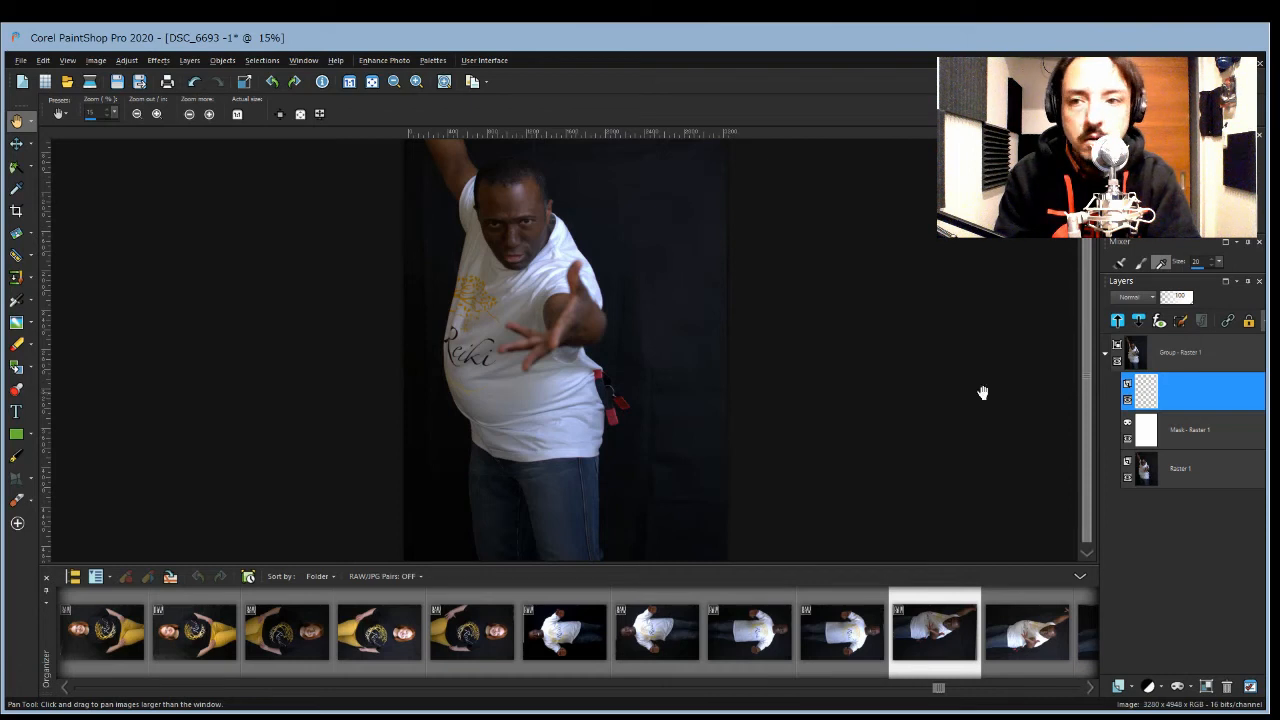
Step: Make the Raster 1 photo layer inside the group the active layer
{"action": "left_click", "coordinate": [95, 64]}
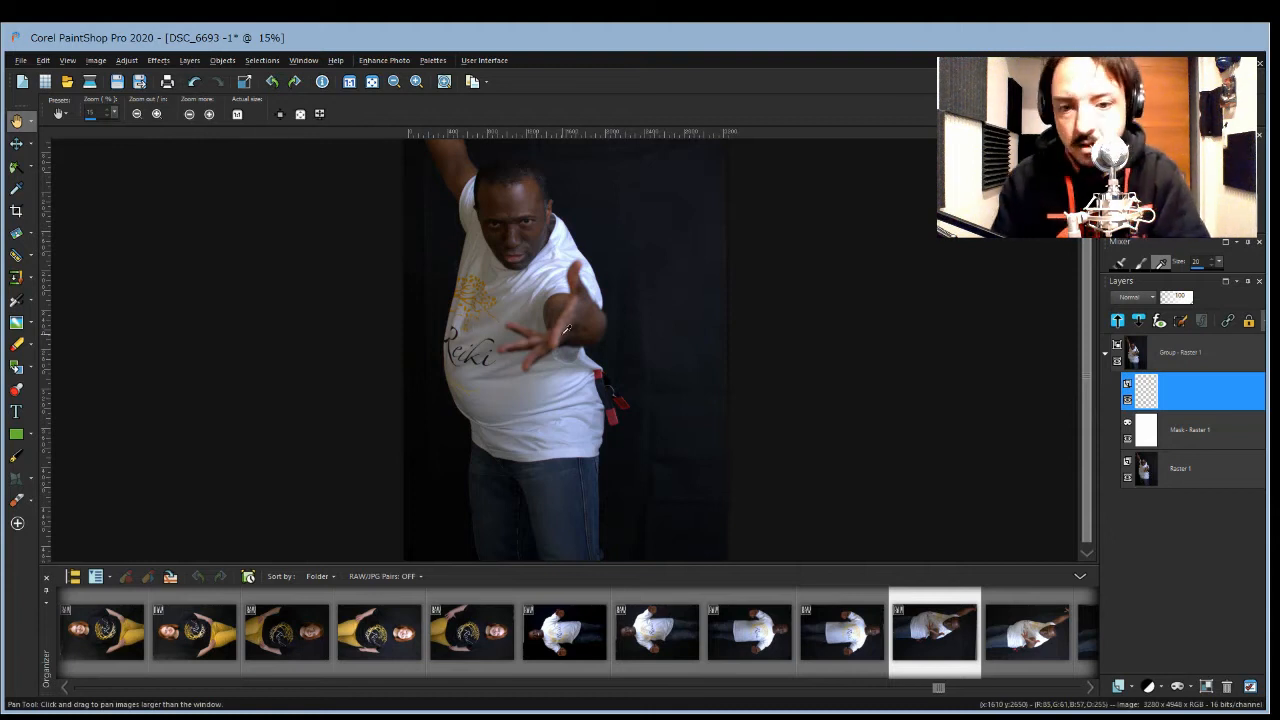
{"action": "left_click", "coordinate": [1180, 468]}
{"action": "left_click", "coordinate": [1174, 360]}
{"action": "left_click", "coordinate": [1180, 468]}
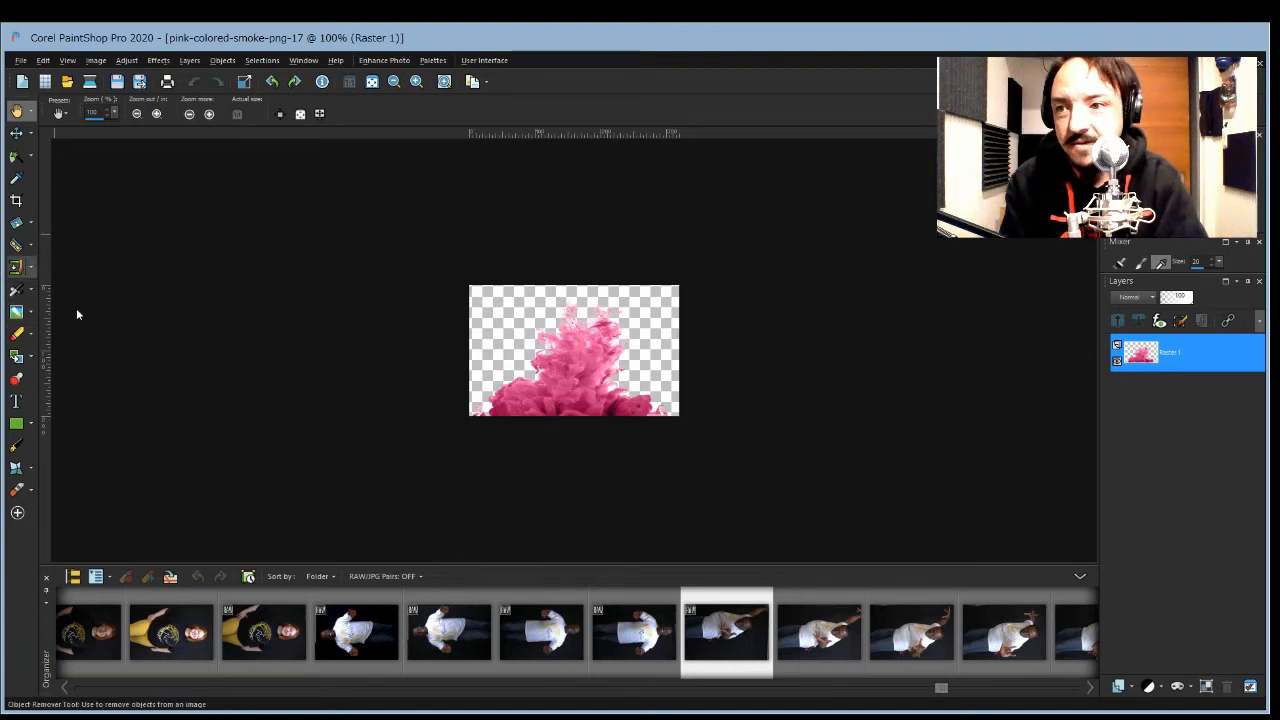
Step: Select and float the smoke in pink-colored-smoke-png-17, and cut it from the image
{"action": "left_click", "coordinate": [34, 160]}
{"action": "key", "text": "ctrl+a"}
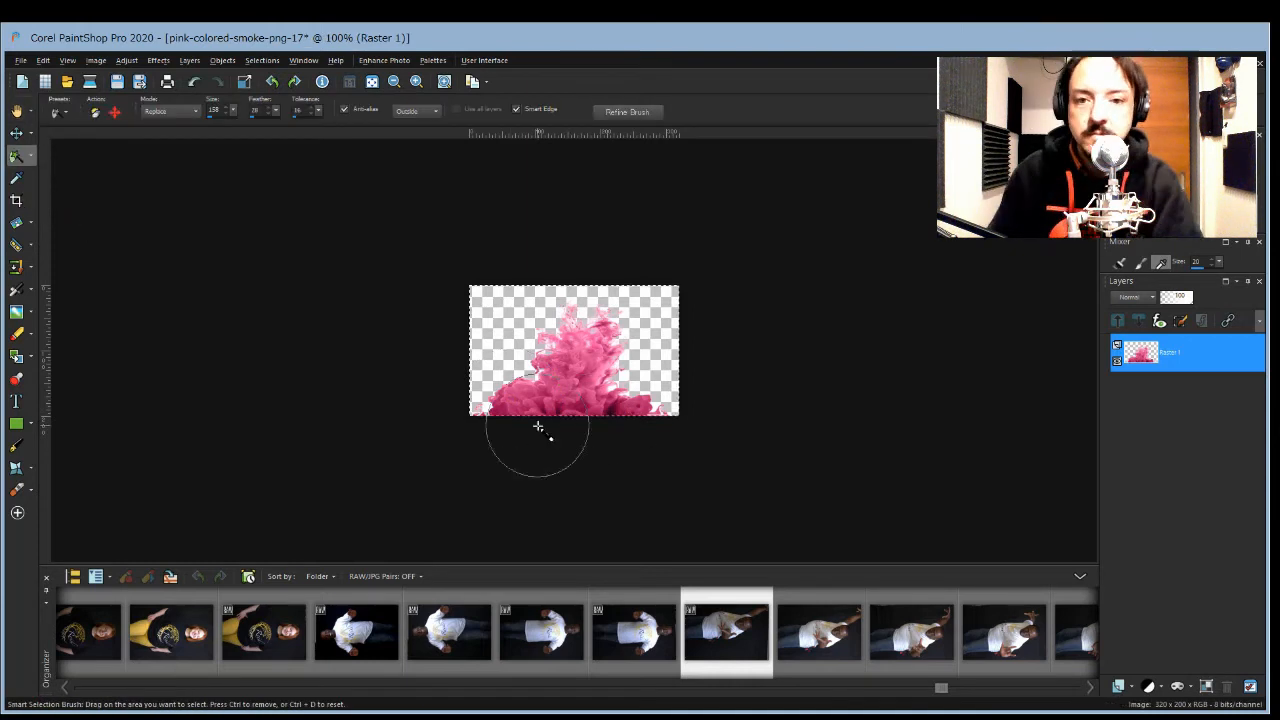
{"action": "key", "text": "ctrl+f"}
{"action": "left_click_drag", "start_coordinate": [560, 380], "coordinate": [545, 388]}
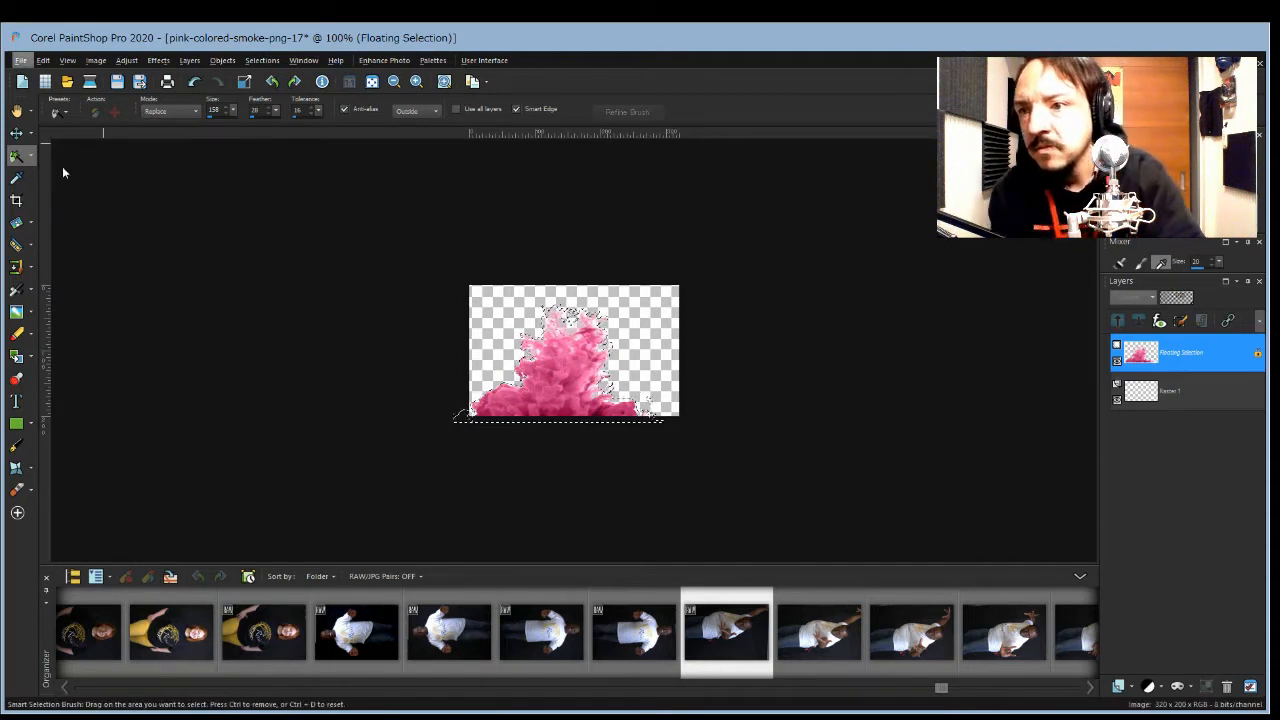
{"action": "key", "text": "ctrl+x"}
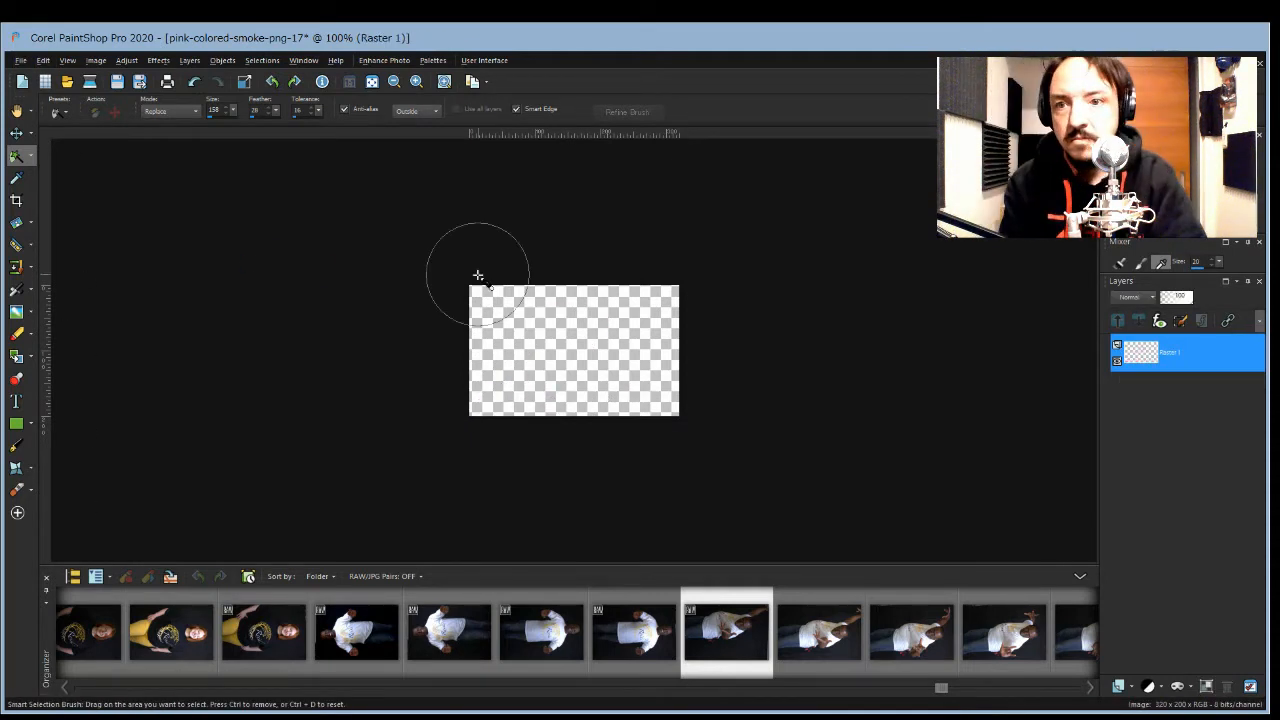
Step: Paste the pink smoke into DSC_6693 as a new layer above Raster 1, and activate the Move tool
{"action": "key", "text": "ctrl+Tab"}
{"action": "key", "text": "ctrl+v"}
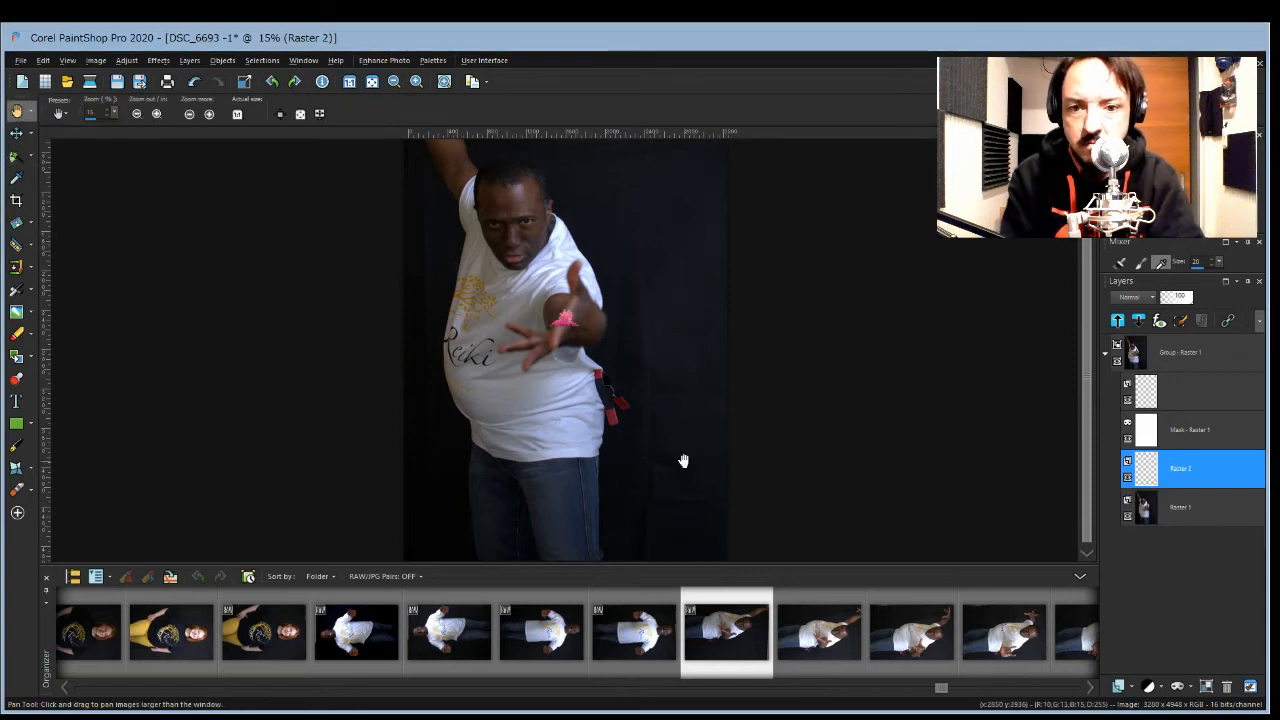
{"action": "key", "text": "m"}
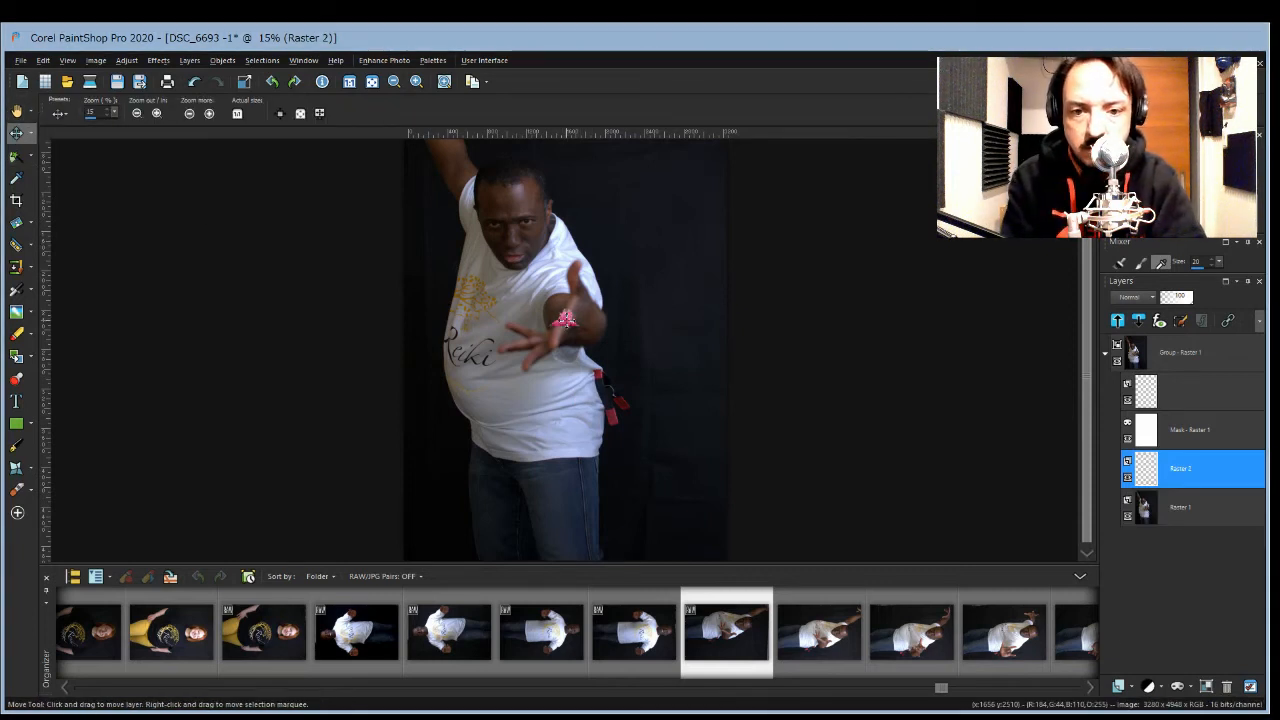
Step: Hide the Raster 1 photo layer to inspect the smoke layer alone, and undo the hiding
{"action": "left_click", "coordinate": [1148, 468]}
{"action": "left_click", "coordinate": [1127, 516]}
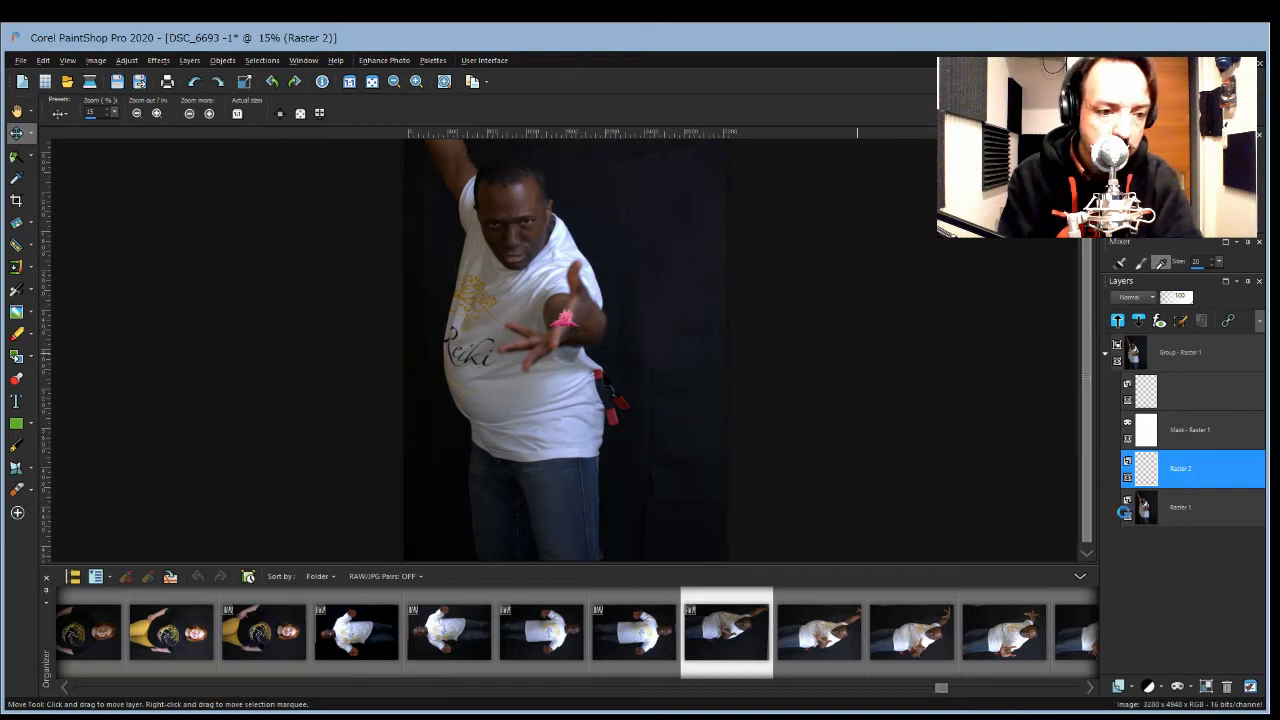
{"action": "key", "text": "a"}
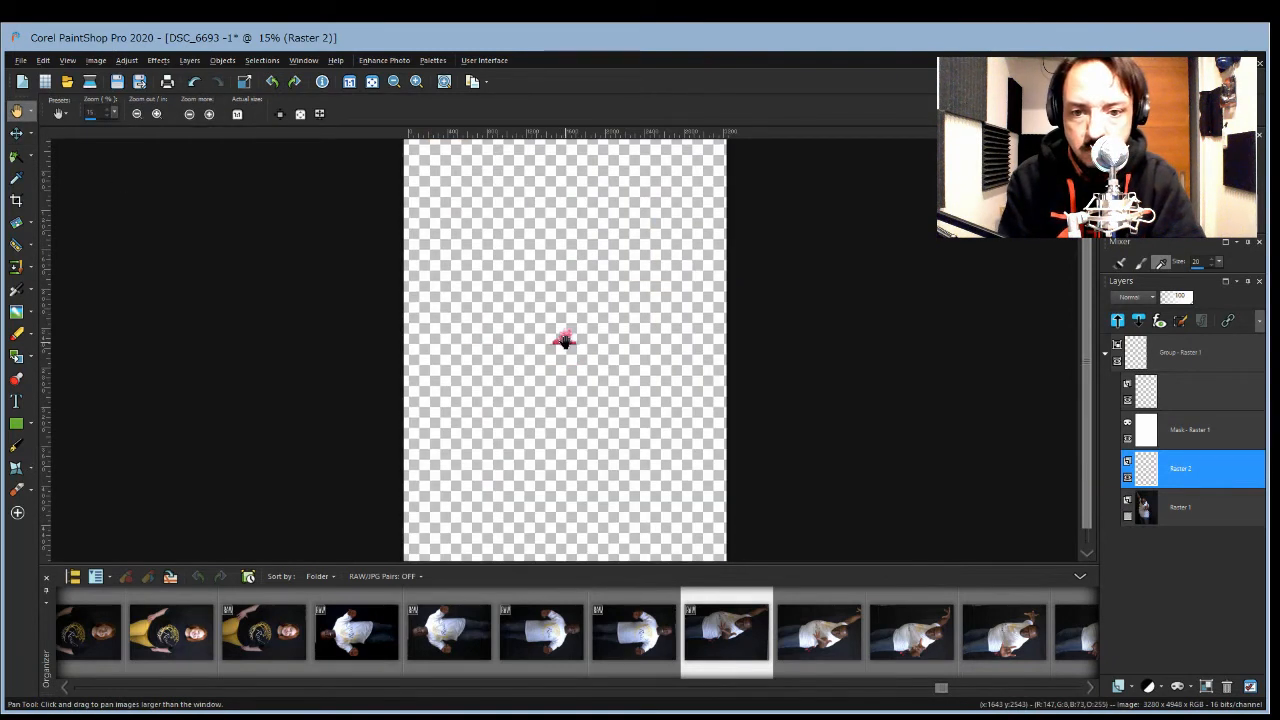
{"action": "scroll", "coordinate": [565, 330], "scroll_direction": "up", "scroll_amount": 3}
{"action": "scroll", "coordinate": [570, 355], "scroll_direction": "down", "scroll_amount": 2}
{"action": "scroll", "coordinate": [572, 364], "scroll_direction": "down", "scroll_amount": 4}
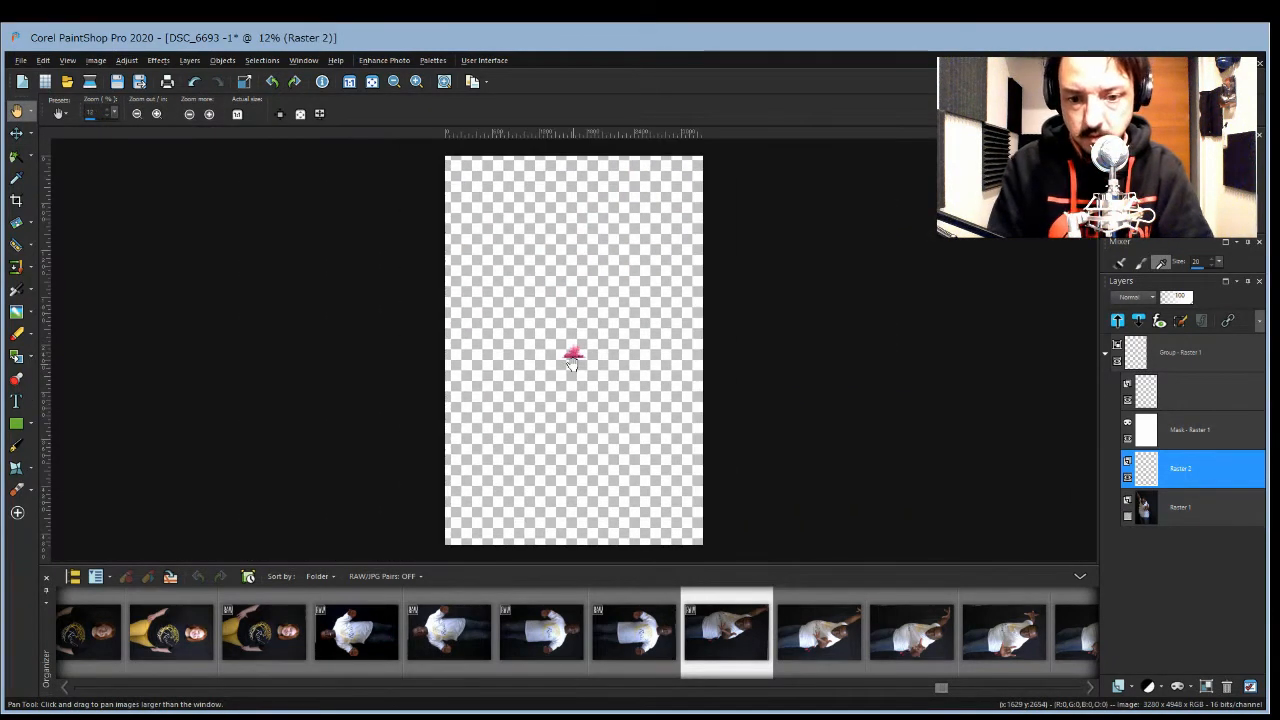
{"action": "key", "text": "ctrl+z"}
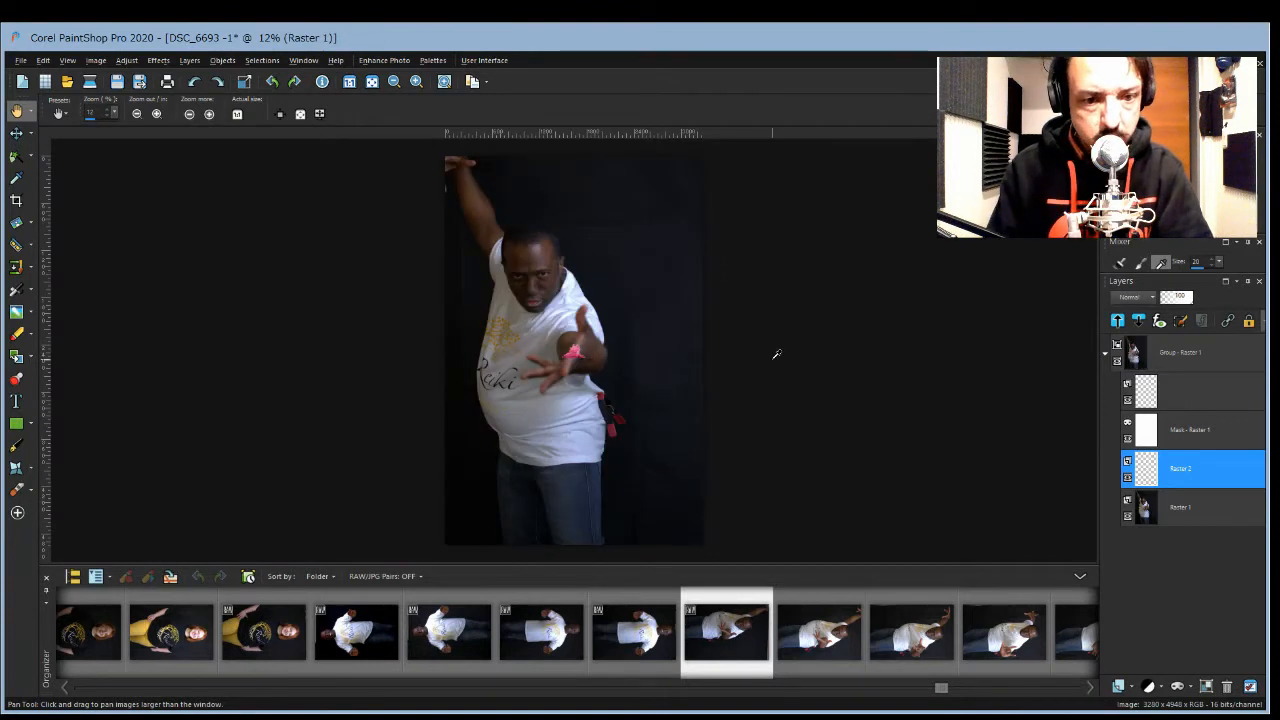
Step: Remove the smoke layer from DSC_6693, and delete the unnamed layer above the mask
{"action": "left_click", "coordinate": [1206, 391]}
{"action": "key", "text": "Delete"}
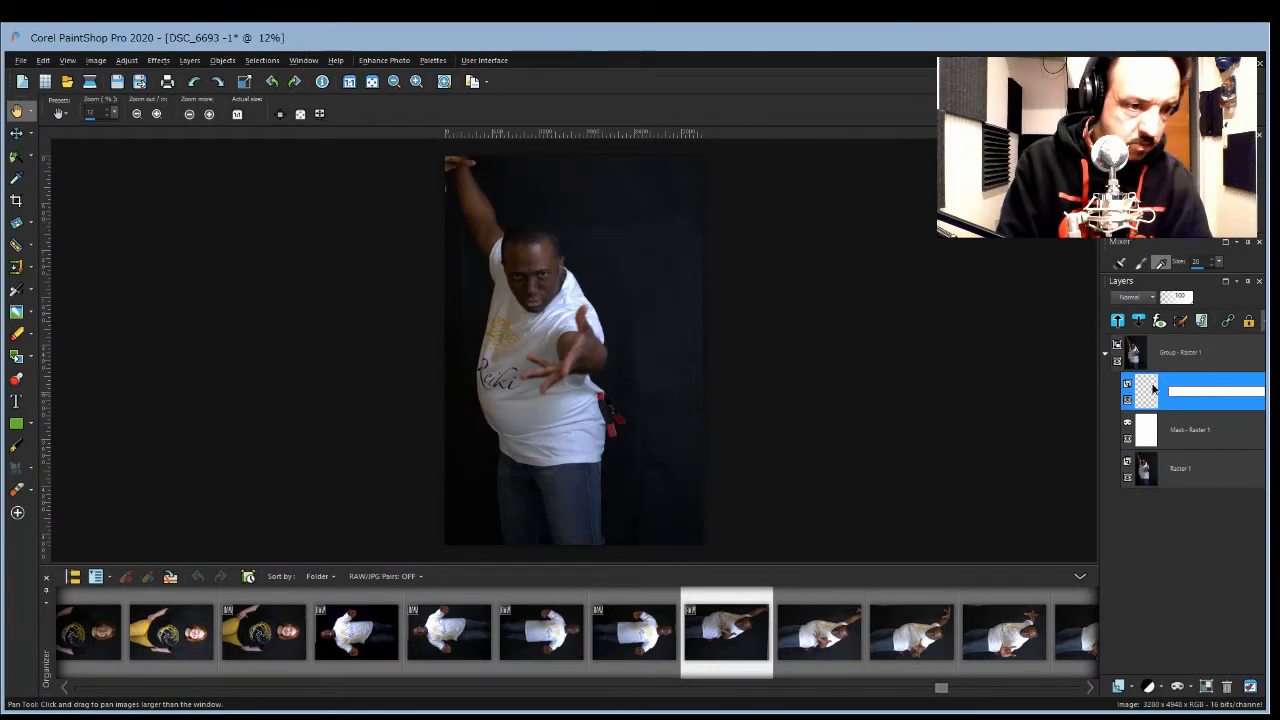
{"action": "left_click", "coordinate": [1151, 390]}
{"action": "key", "text": "Delete"}
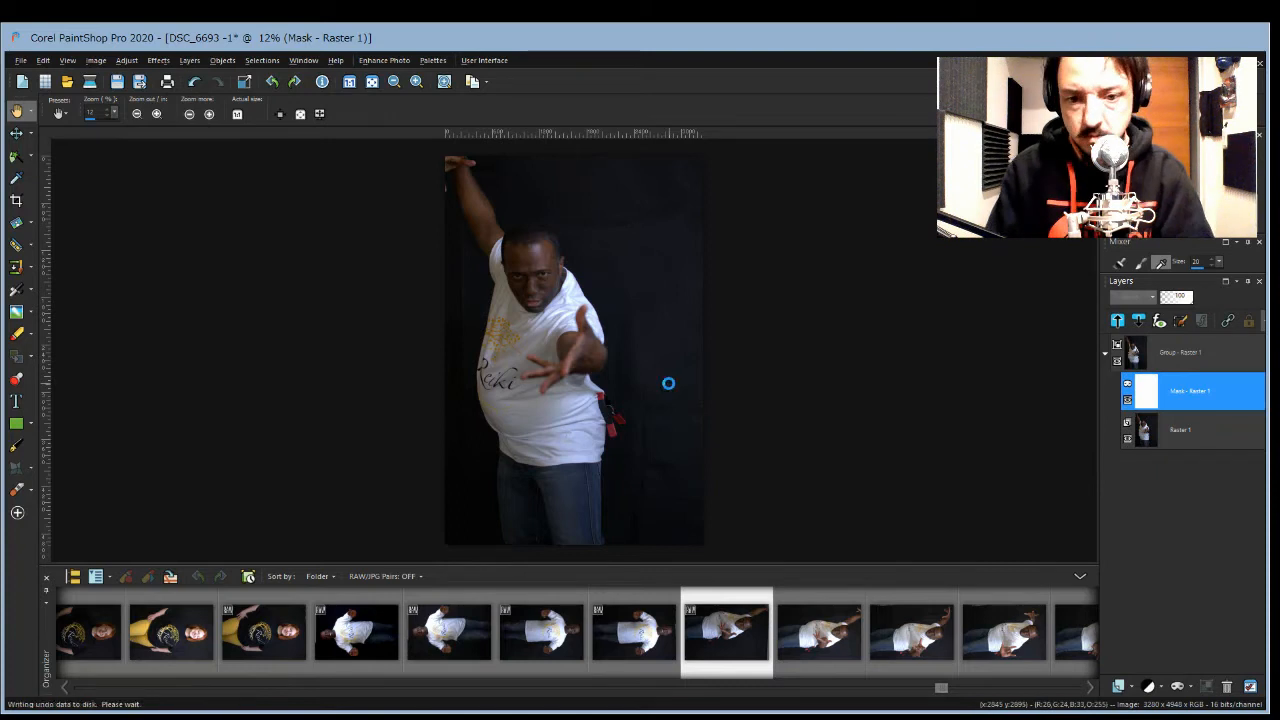
{"action": "key", "text": "ctrl+z"}
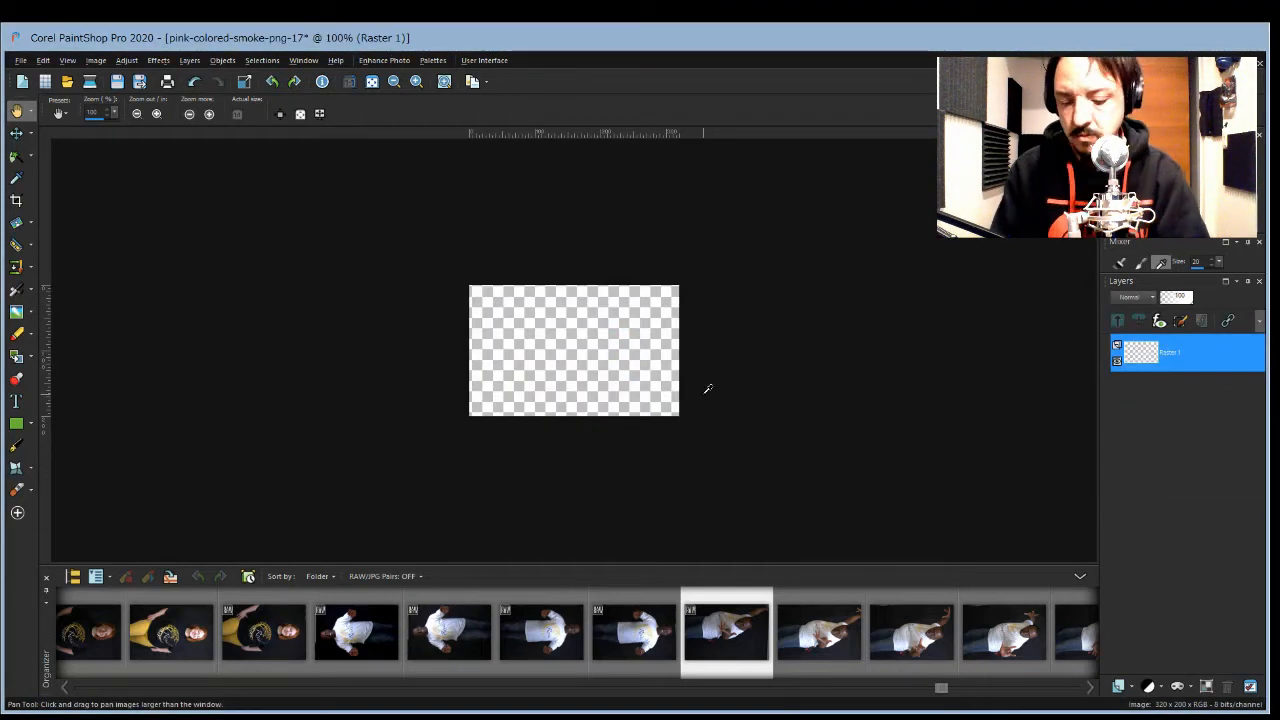
Step: Paste the smoke into pink-colored-smoke-png-17 as a new layer, and enlarge the canvas to 1920 pixels wide
{"action": "key", "text": "ctrl+v"}
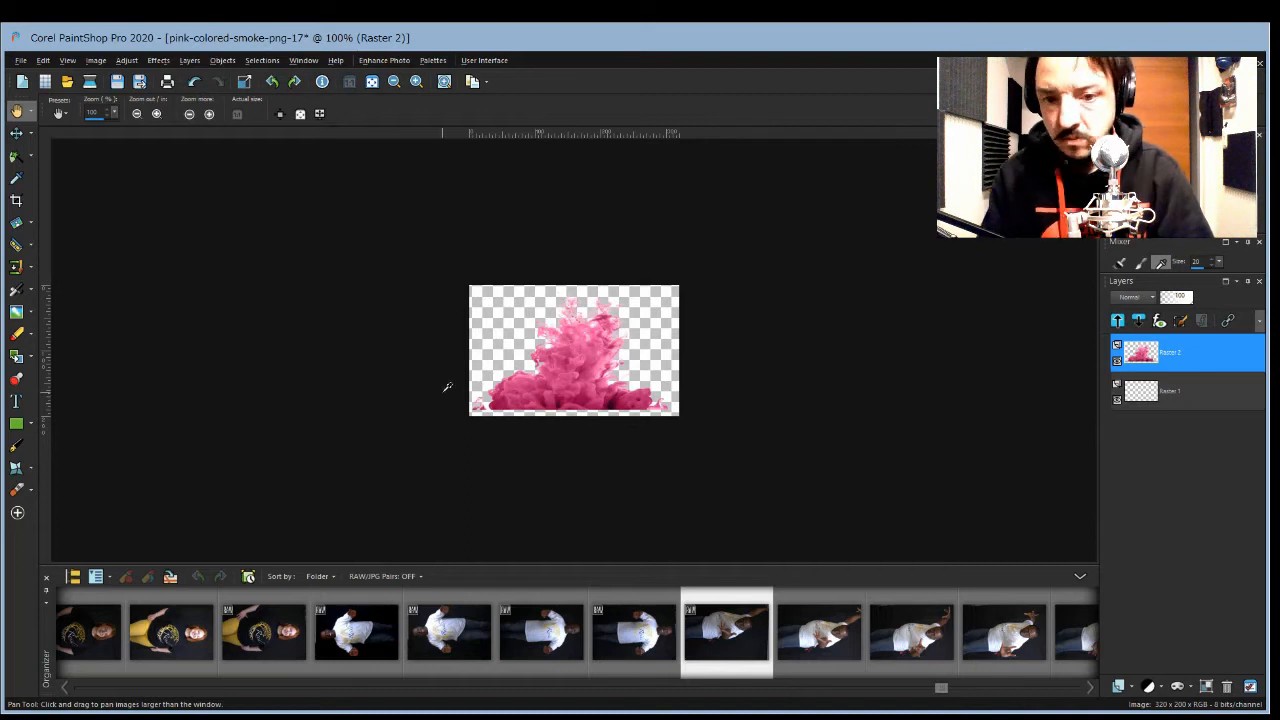
{"action": "key", "text": "r"}
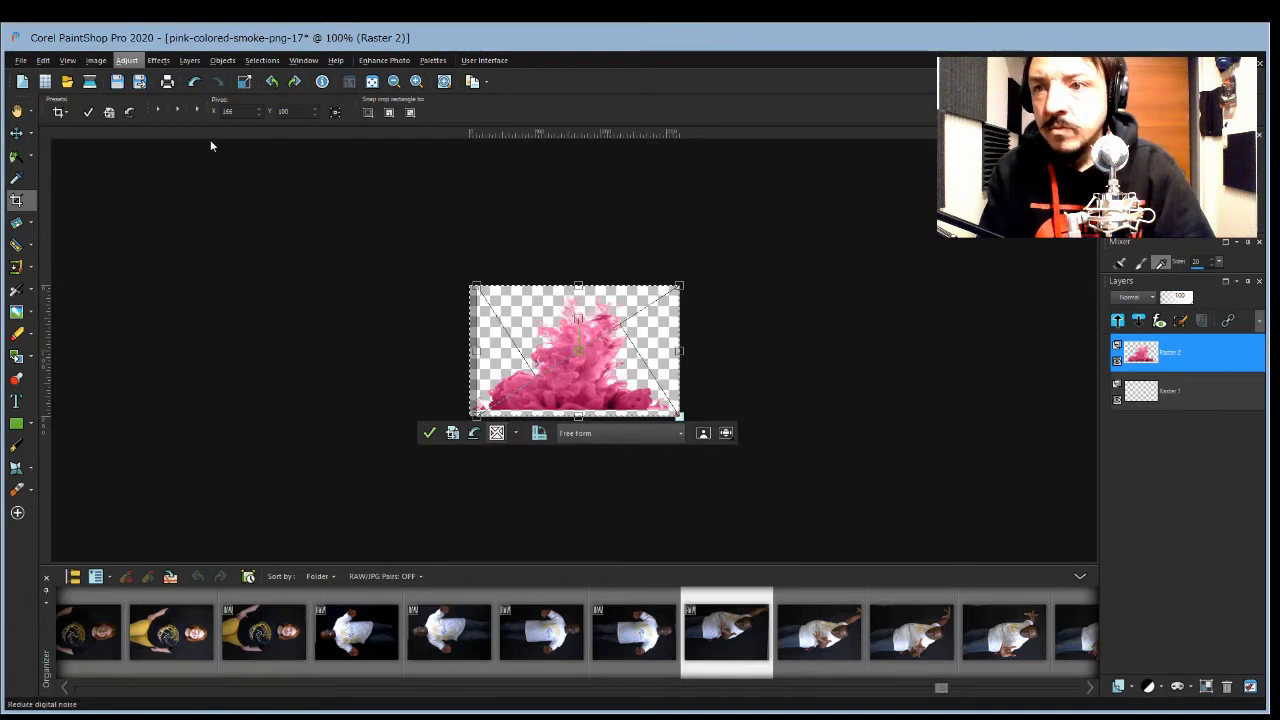
{"action": "left_click", "coordinate": [139, 163]}
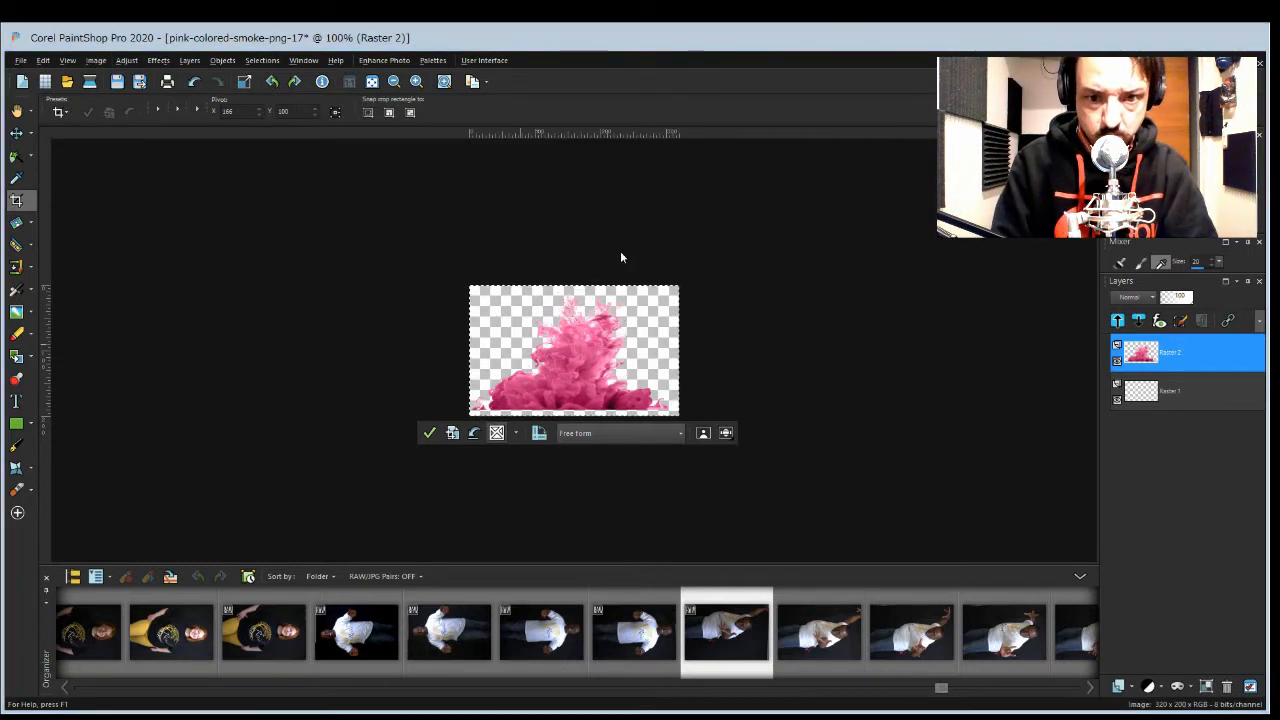
{"action": "left_click", "coordinate": [410, 520]}
Step: Delete the smoke from the Raster 2 layer, and clear the selection
{"action": "key", "text": "a"}
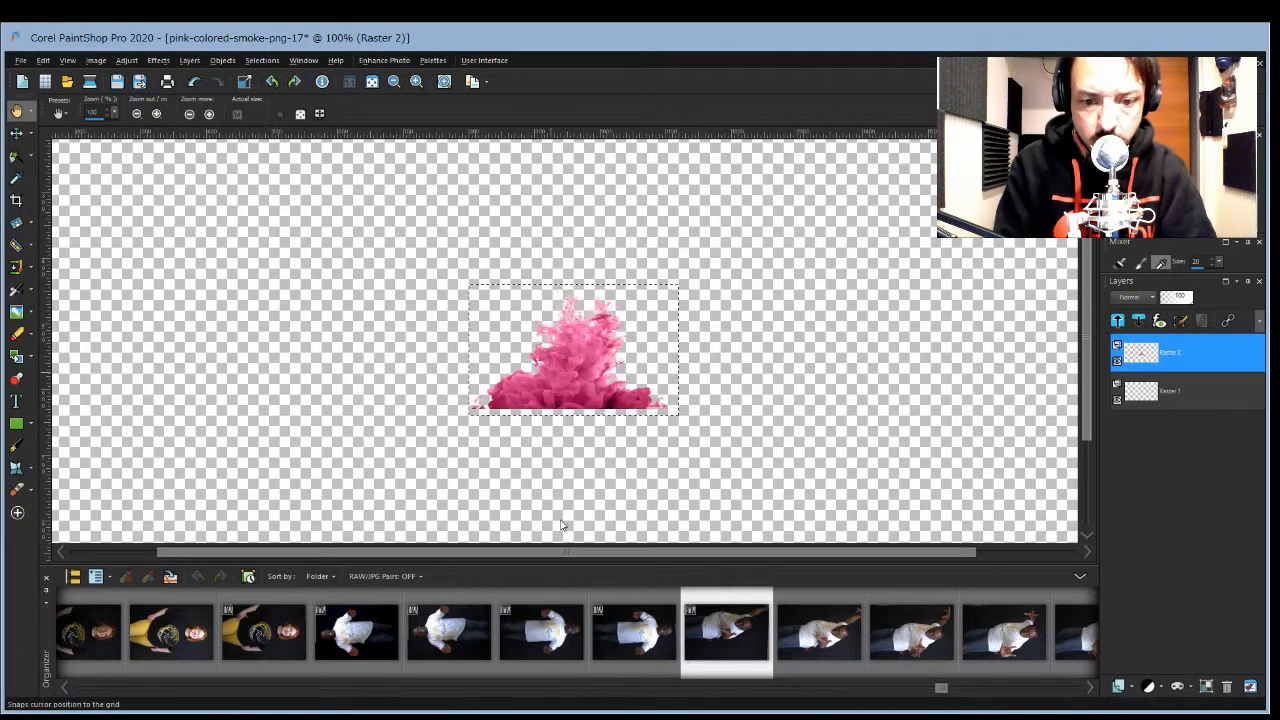
{"action": "key", "text": "Delete"}
{"action": "key", "text": "ctrl+d"}
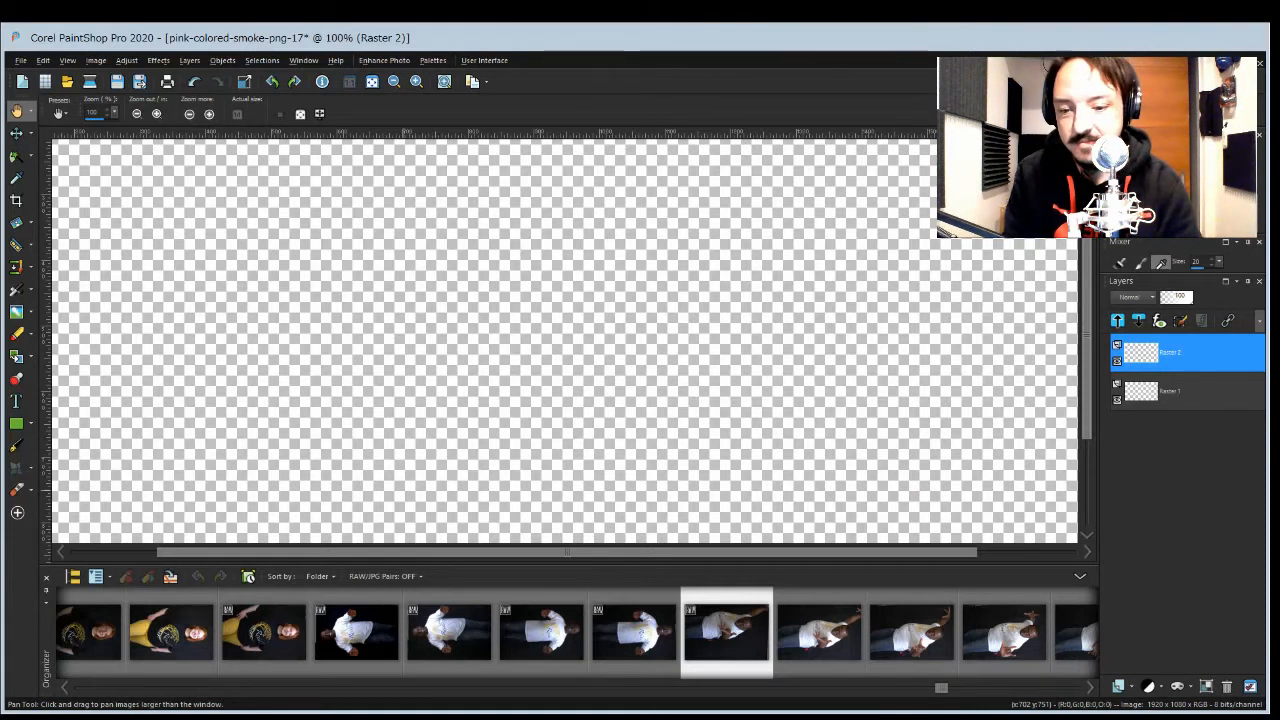
Step: Try to isolate the colourful smoke in color-psychology-color-image-colorful-smoke-dream with the Smart Selection Brush, and discard the floating selection
{"action": "key", "text": "ctrl+z"}
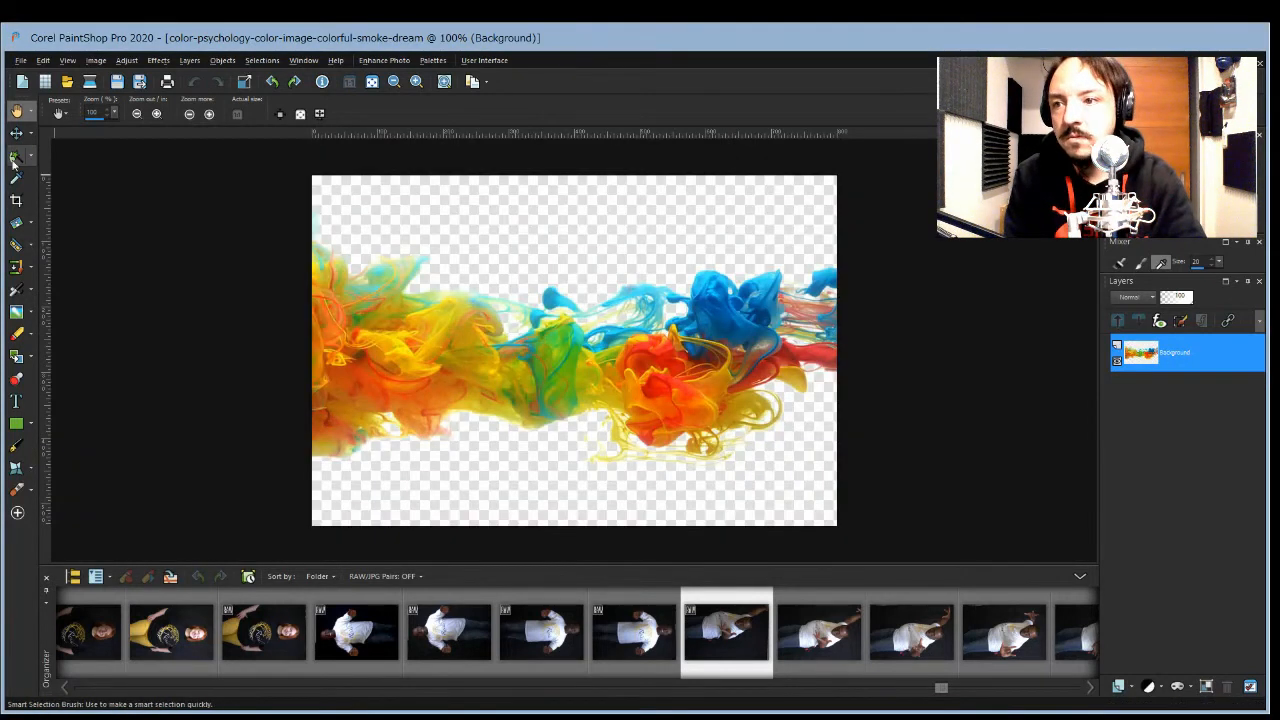
{"action": "left_click", "coordinate": [15, 157]}
{"action": "mouse_move", "coordinate": [340, 345]}
{"action": "left_mouse_down"}
{"action": "mouse_move", "coordinate": [813, 347]}
{"action": "mouse_move", "coordinate": [841, 333]}
{"action": "mouse_move", "coordinate": [846, 290]}
{"action": "mouse_move", "coordinate": [379, 327]}
{"action": "left_mouse_up"}
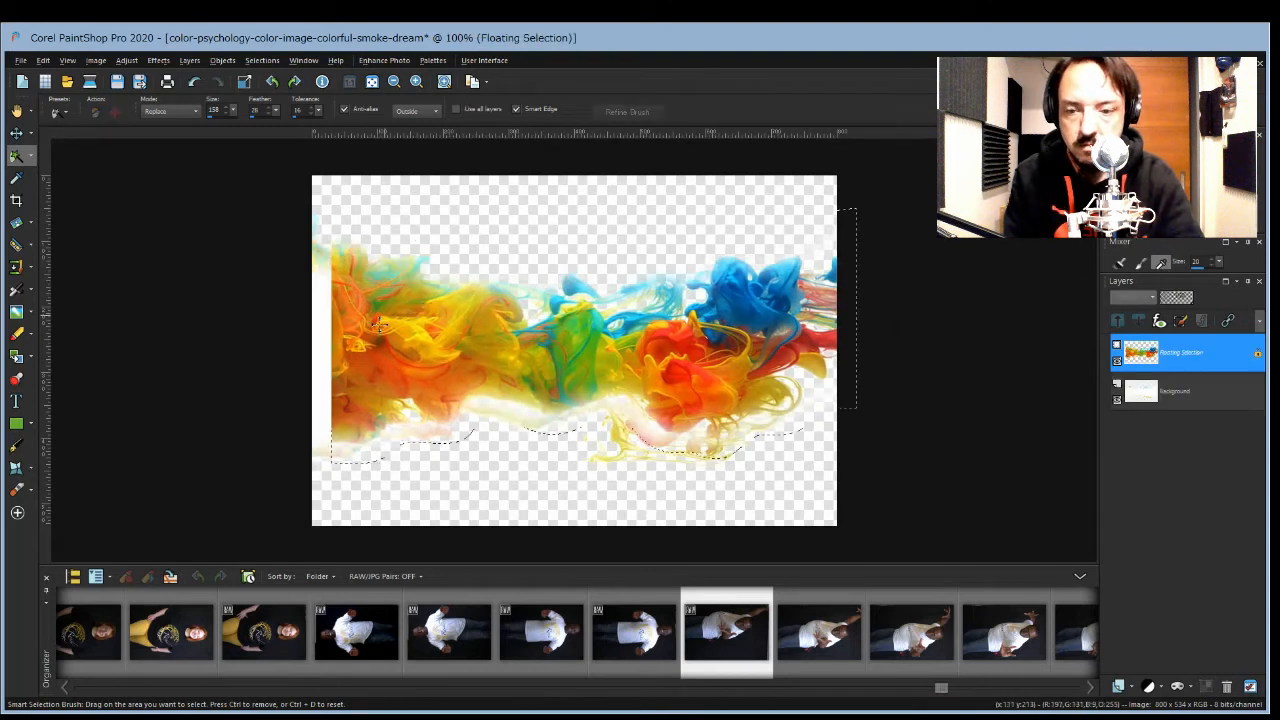
{"action": "key", "text": "Delete"}
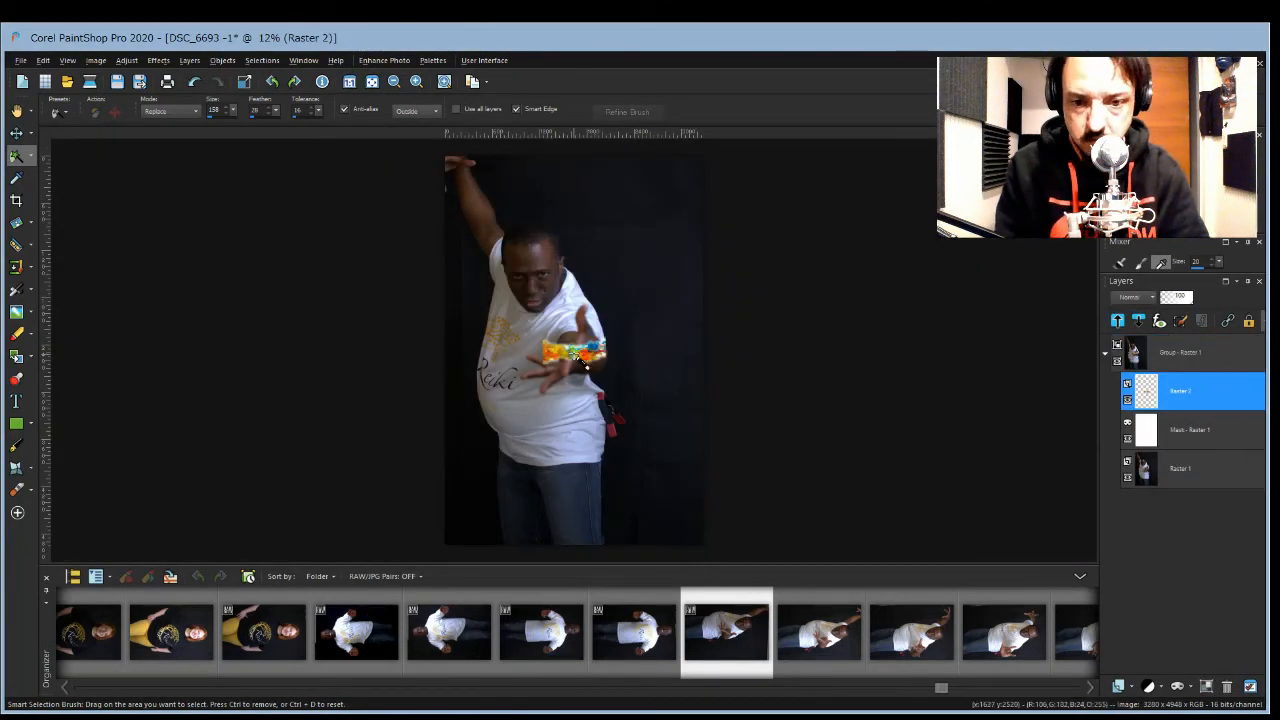
Step: Remove the colourful smoke from the Raster 2 layer of DSC_6693
{"action": "key", "text": "m"}
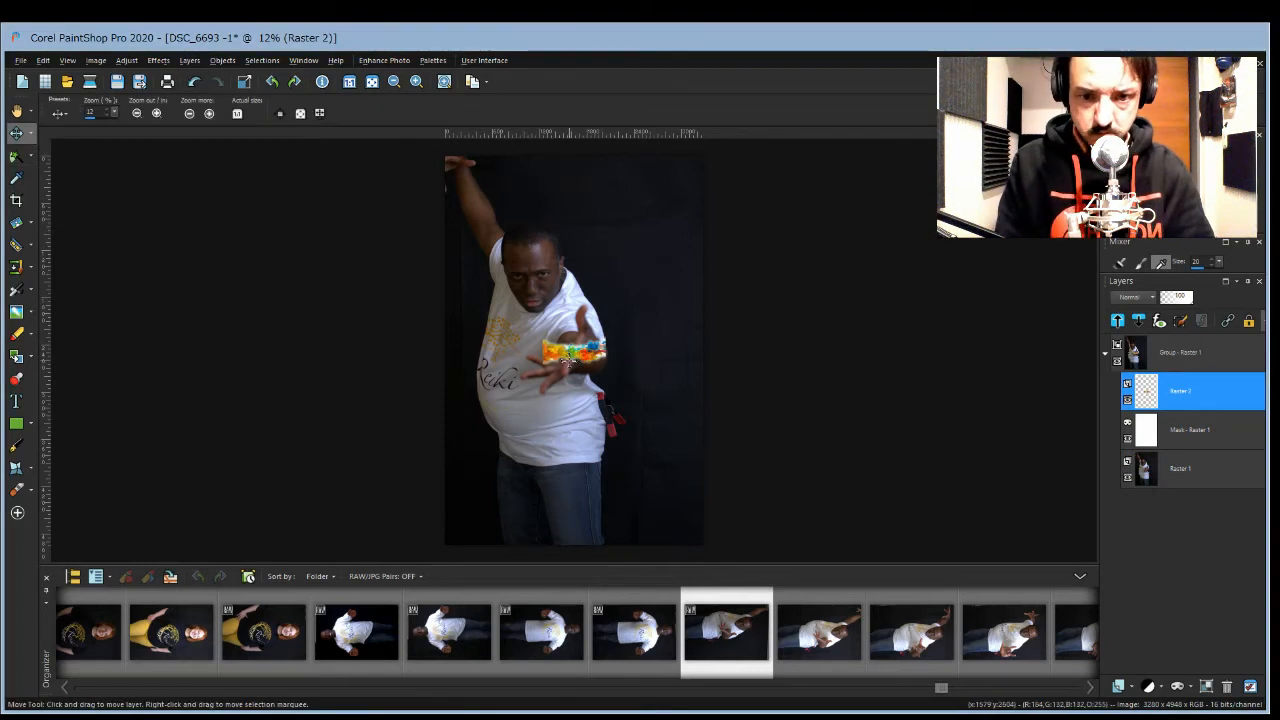
{"action": "double_click", "coordinate": [1144, 390]}
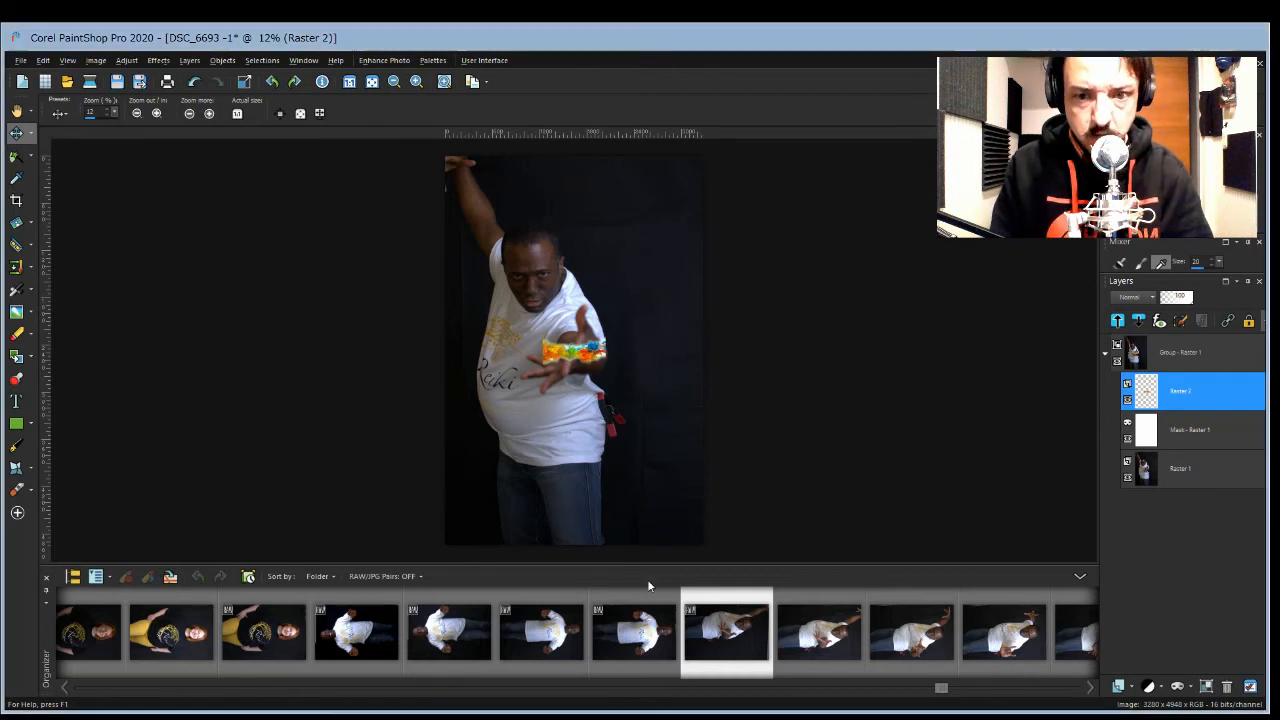
{"action": "left_click", "coordinate": [115, 110]}
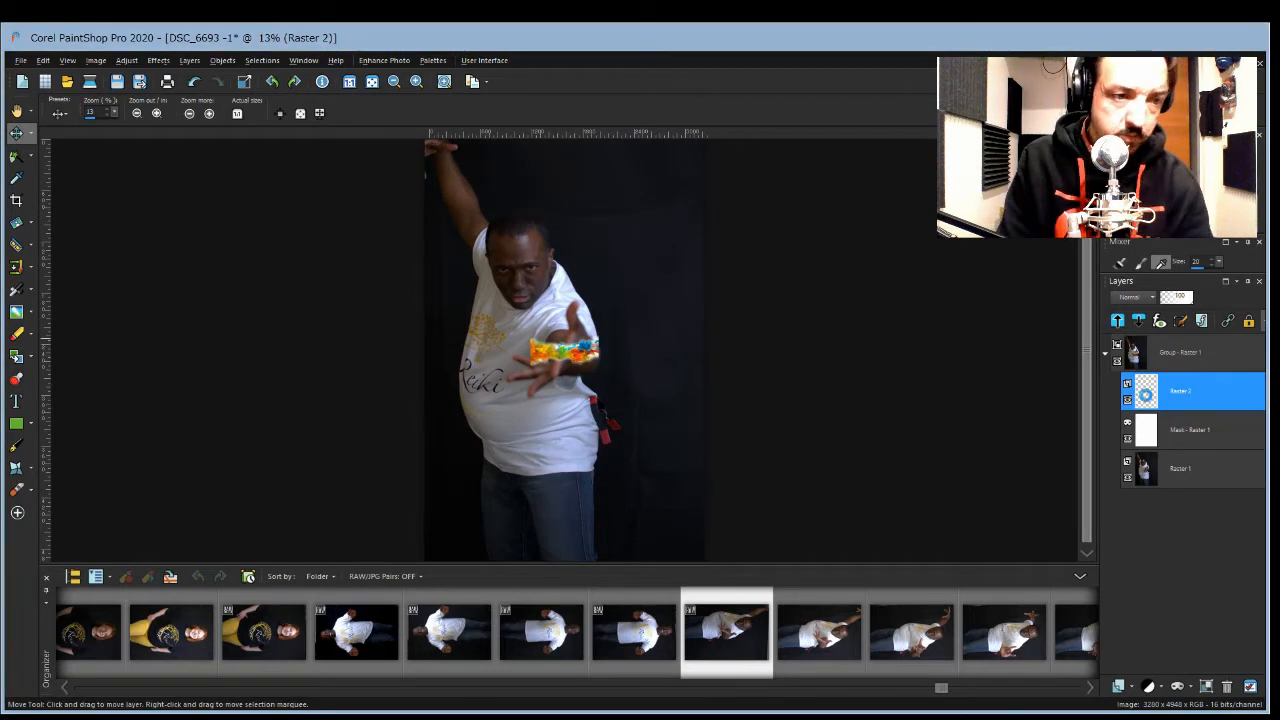
{"action": "key", "text": "ctrl+z"}
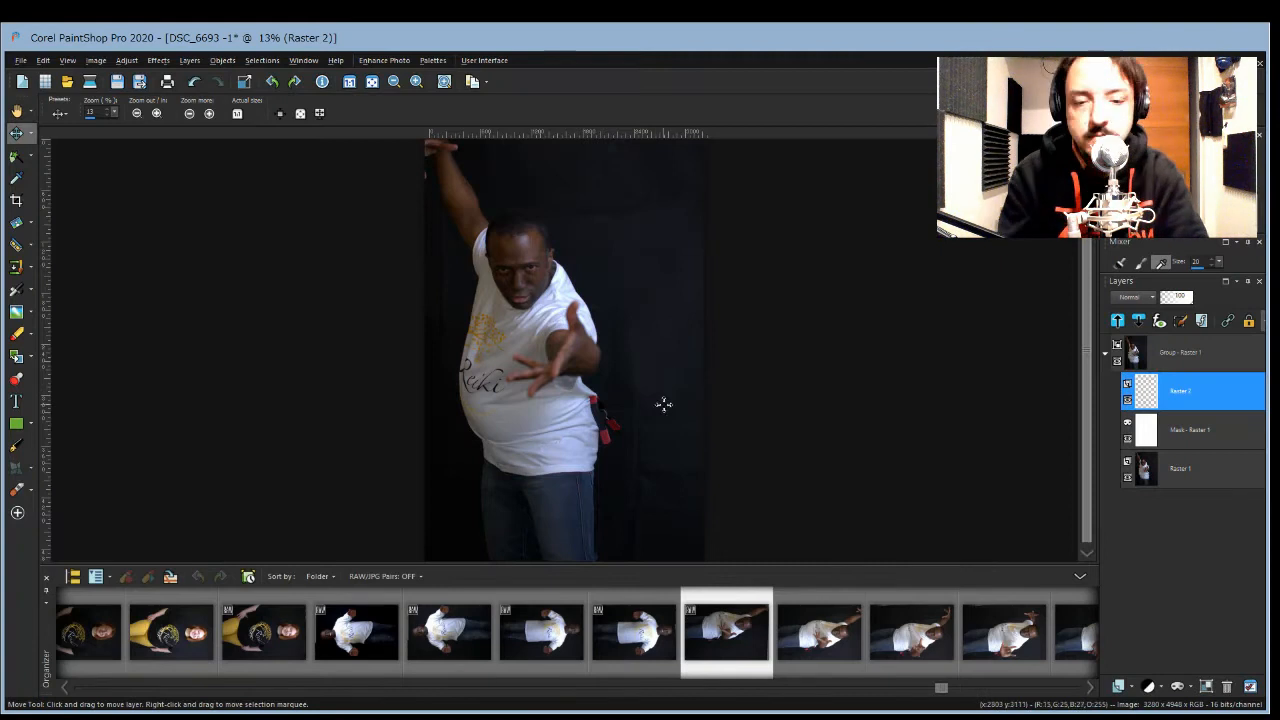
{"action": "left_click", "coordinate": [531, 357]}
{"action": "left_click", "coordinate": [1145, 398]}
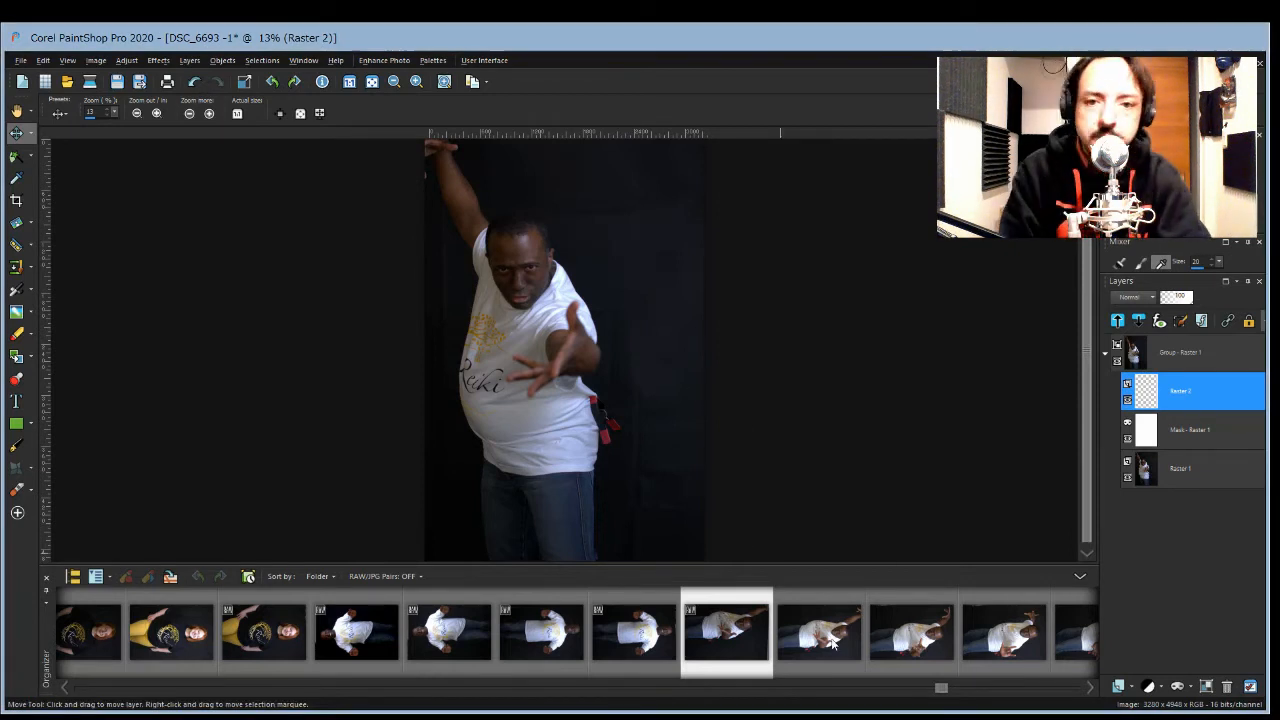
Step: Clone the dark backdrop over the red-and-black clamp behind the man's shirt on the Raster 1 layer
{"action": "scroll", "coordinate": [645, 450], "scroll_direction": "up", "scroll_amount": 2}
{"action": "scroll", "coordinate": [645, 450], "scroll_direction": "up", "scroll_amount": 5}
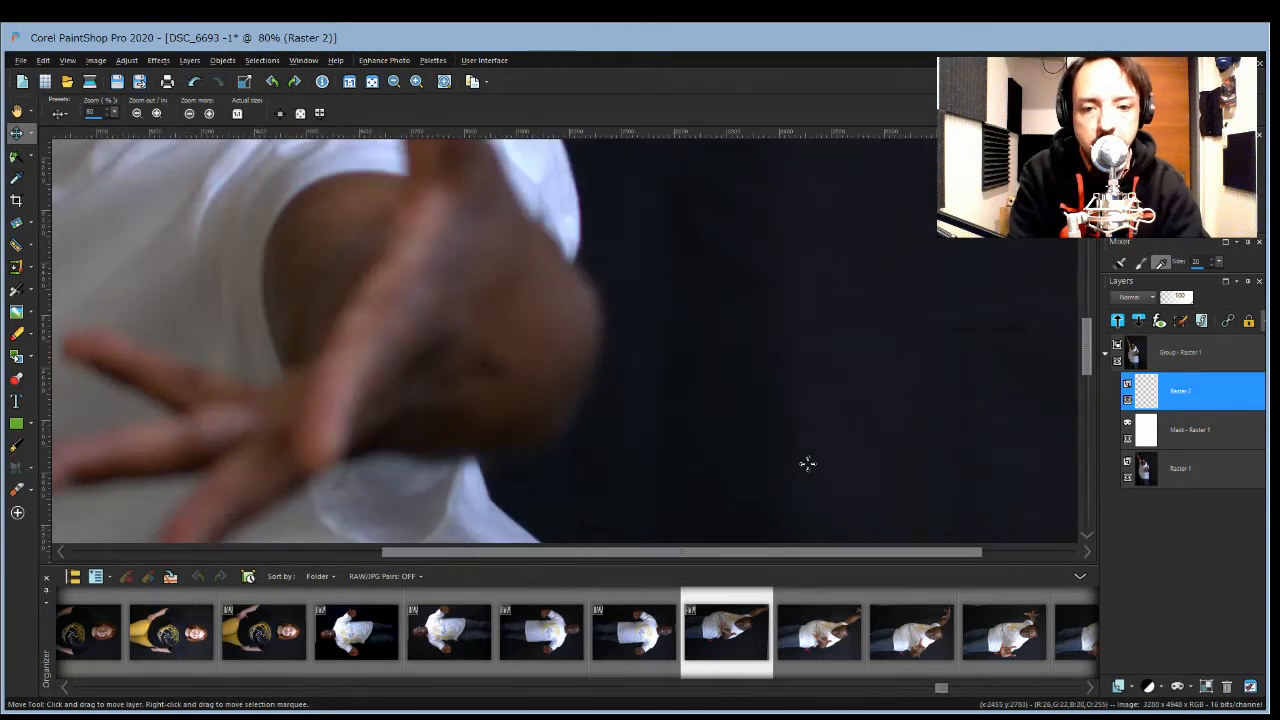
{"action": "left_click", "coordinate": [16, 267]}
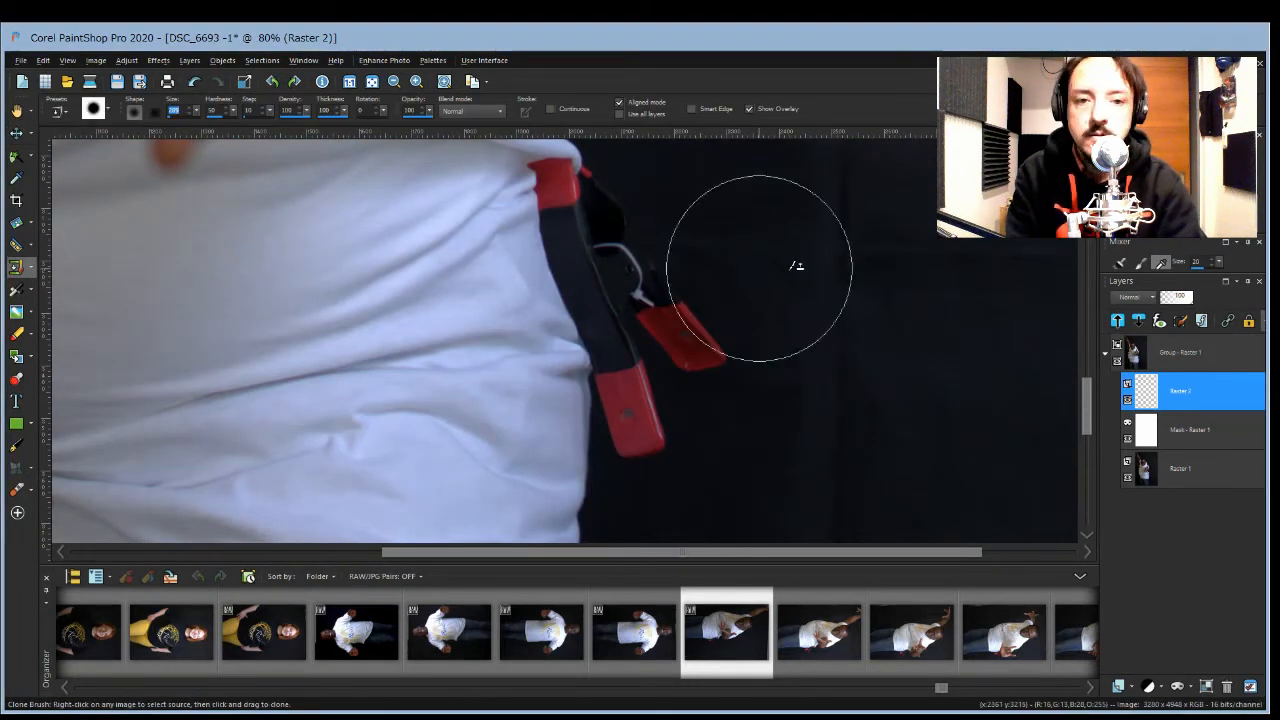
{"action": "left_click", "coordinate": [1180, 468]}
{"action": "right_click", "coordinate": [773, 286]}
{"action": "mouse_move", "coordinate": [678, 272]}
{"action": "left_mouse_down"}
{"action": "mouse_move", "coordinate": [653, 336]}
{"action": "mouse_move", "coordinate": [648, 190]}
{"action": "mouse_move", "coordinate": [679, 183]}
{"action": "mouse_move", "coordinate": [720, 214]}
{"action": "left_mouse_up"}
{"action": "left_click_drag", "start_coordinate": [1088, 418], "coordinate": [1088, 406]}
{"action": "mouse_move", "coordinate": [600, 278]}
{"action": "left_mouse_down"}
{"action": "mouse_move", "coordinate": [605, 252]}
{"action": "mouse_move", "coordinate": [568, 142]}
{"action": "mouse_move", "coordinate": [590, 180]}
{"action": "left_mouse_up"}
{"action": "scroll", "coordinate": [709, 340], "scroll_direction": "down", "scroll_amount": 5}
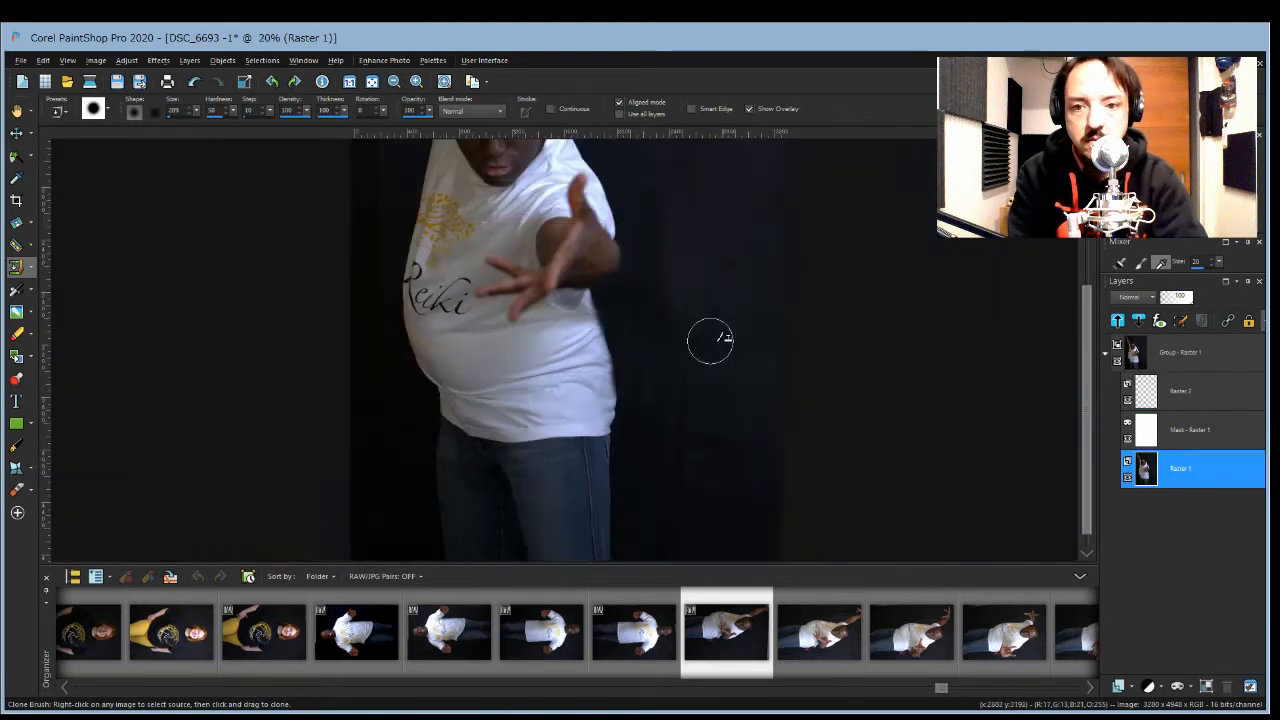
{"action": "left_click", "coordinate": [16, 110]}
{"action": "scroll", "coordinate": [714, 294], "scroll_direction": "down", "scroll_amount": 3}
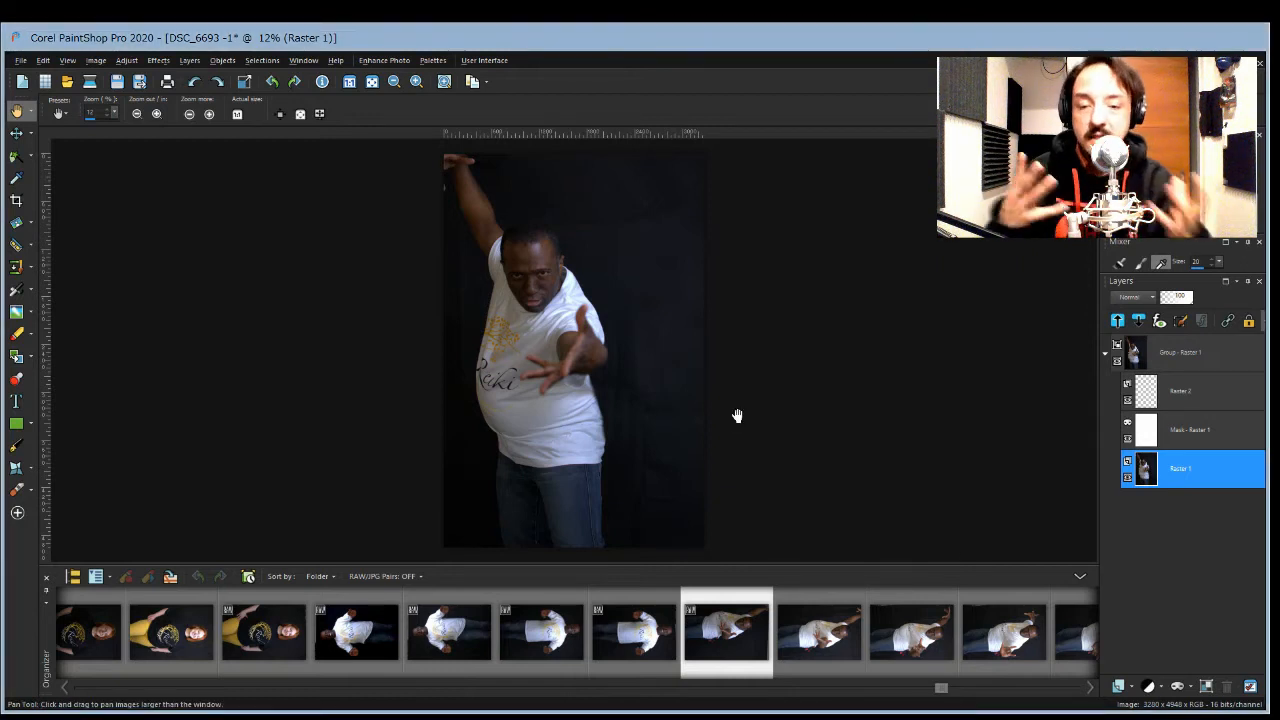
Step: Repeat the dark vignette effect on Raster 1, and fit a free-form crop rectangle tightly around the man's raised arm and torso
{"action": "key", "text": "ctrl+y"}
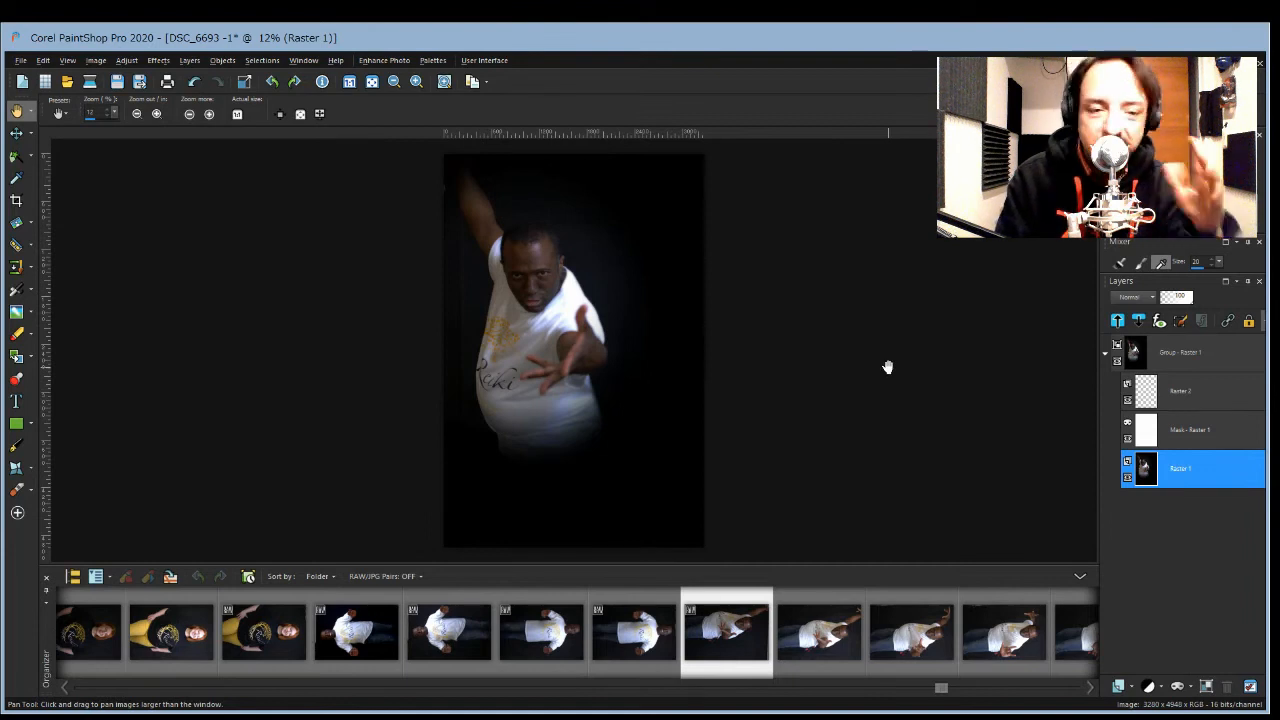
{"action": "left_click", "coordinate": [14, 212]}
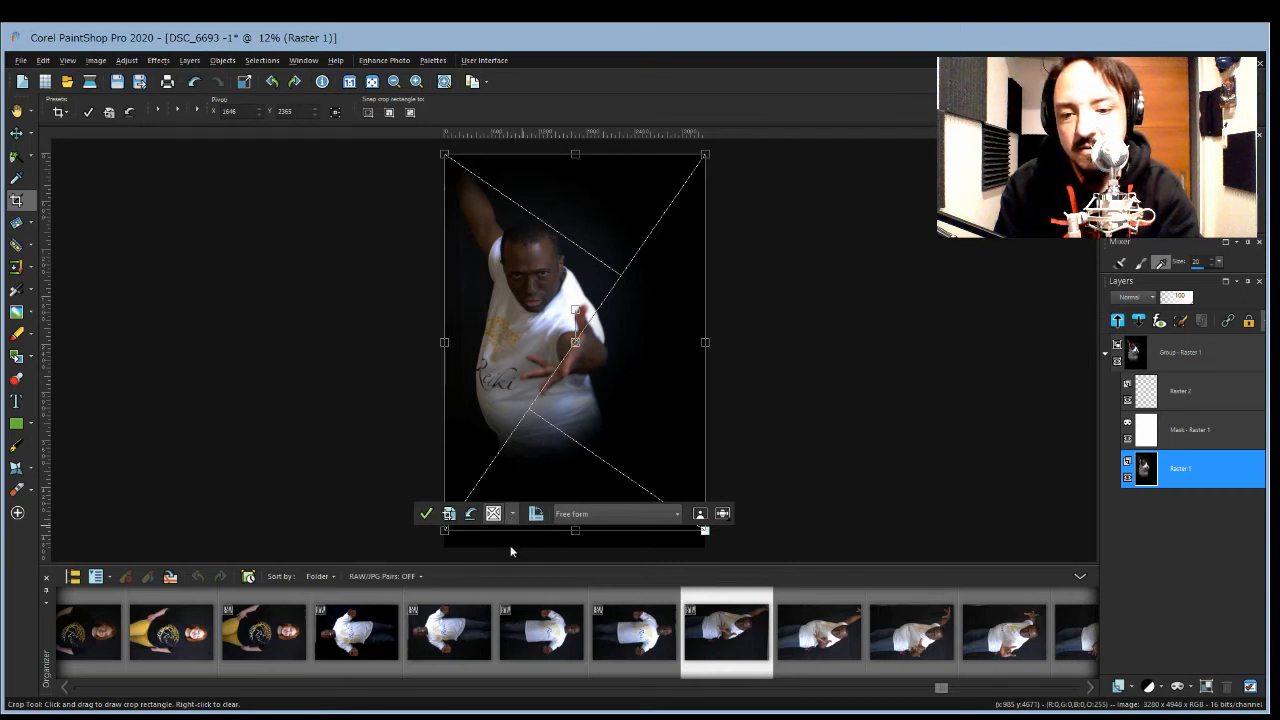
{"action": "left_click", "coordinate": [512, 579]}
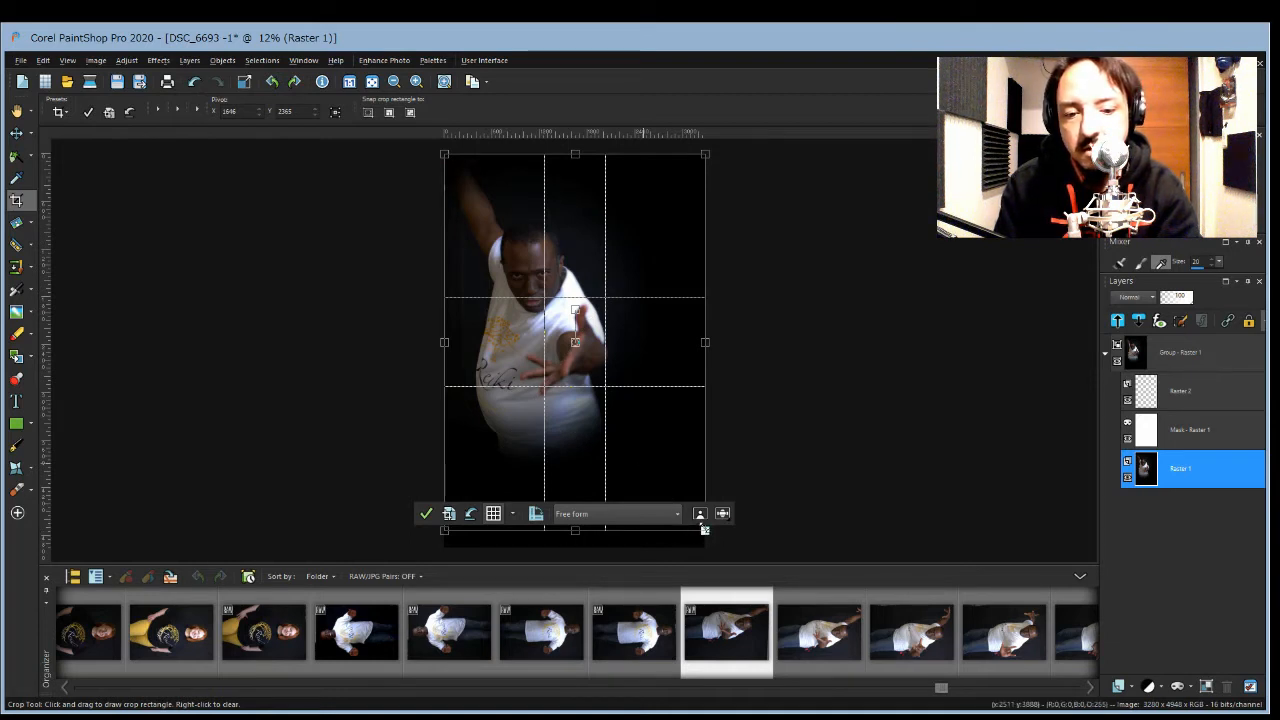
{"action": "left_click_drag", "start_coordinate": [704, 530], "coordinate": [644, 464]}
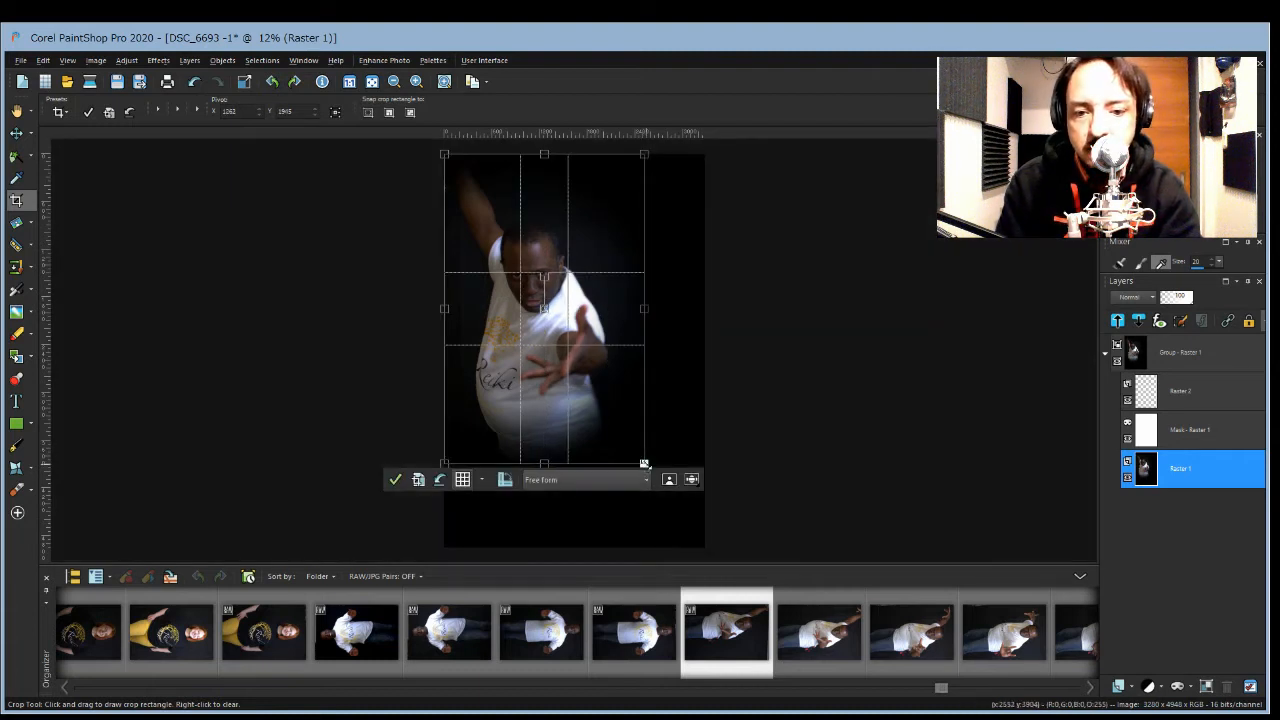
{"action": "left_click_drag", "start_coordinate": [643, 463], "coordinate": [617, 449]}
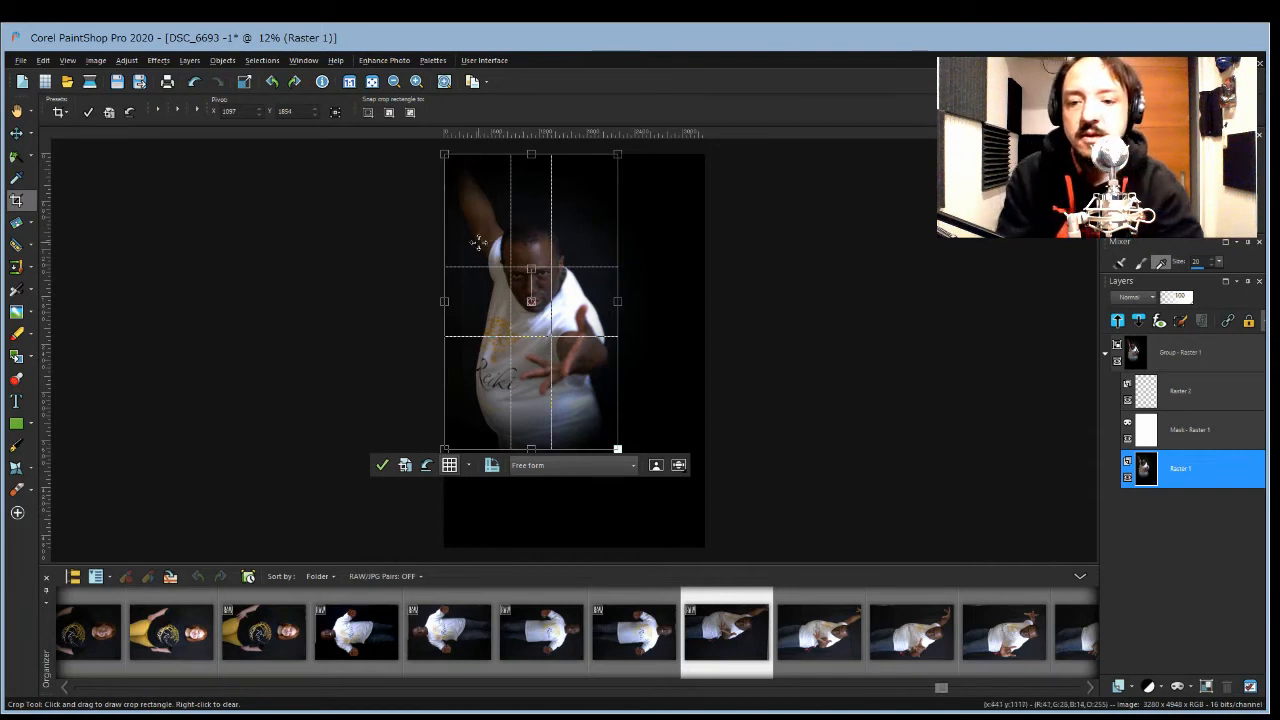
Step: Compare the golden spiral and rule-of-thirds crop guides, and apply the crop with the rule-of-thirds grid
{"action": "left_click", "coordinate": [478, 480]}
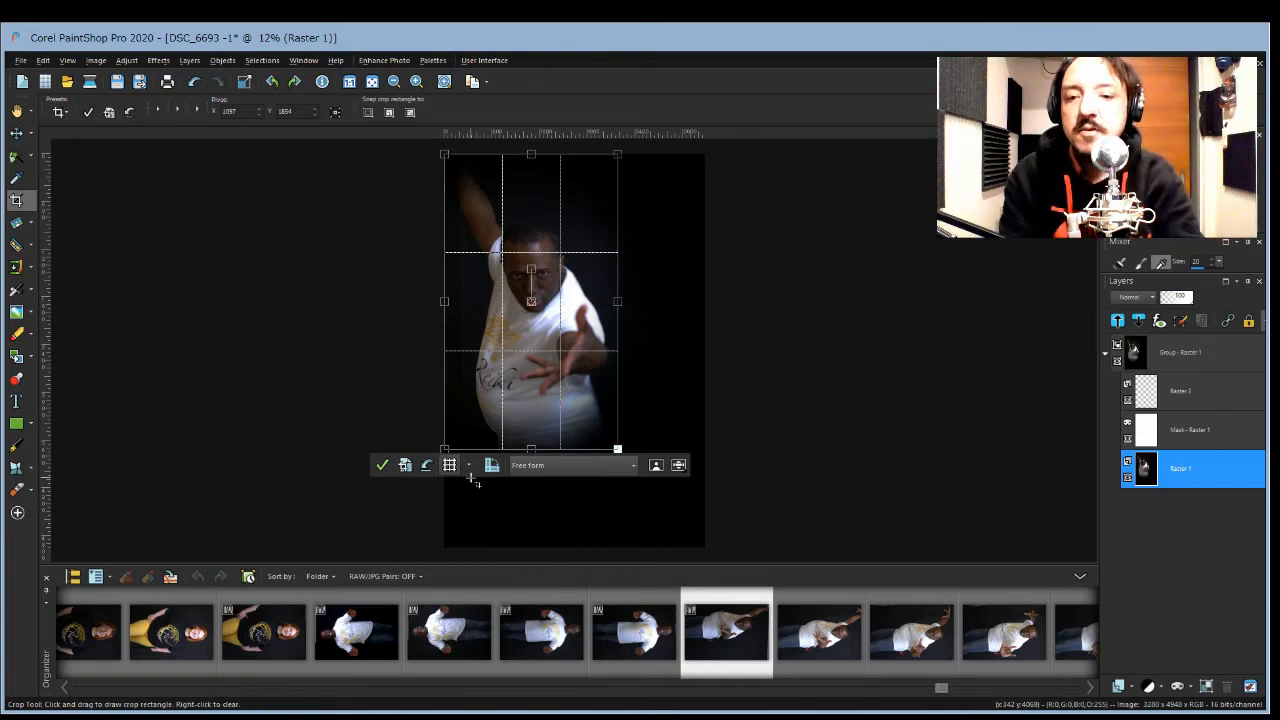
{"action": "left_click", "coordinate": [471, 468]}
{"action": "left_click", "coordinate": [484, 512]}
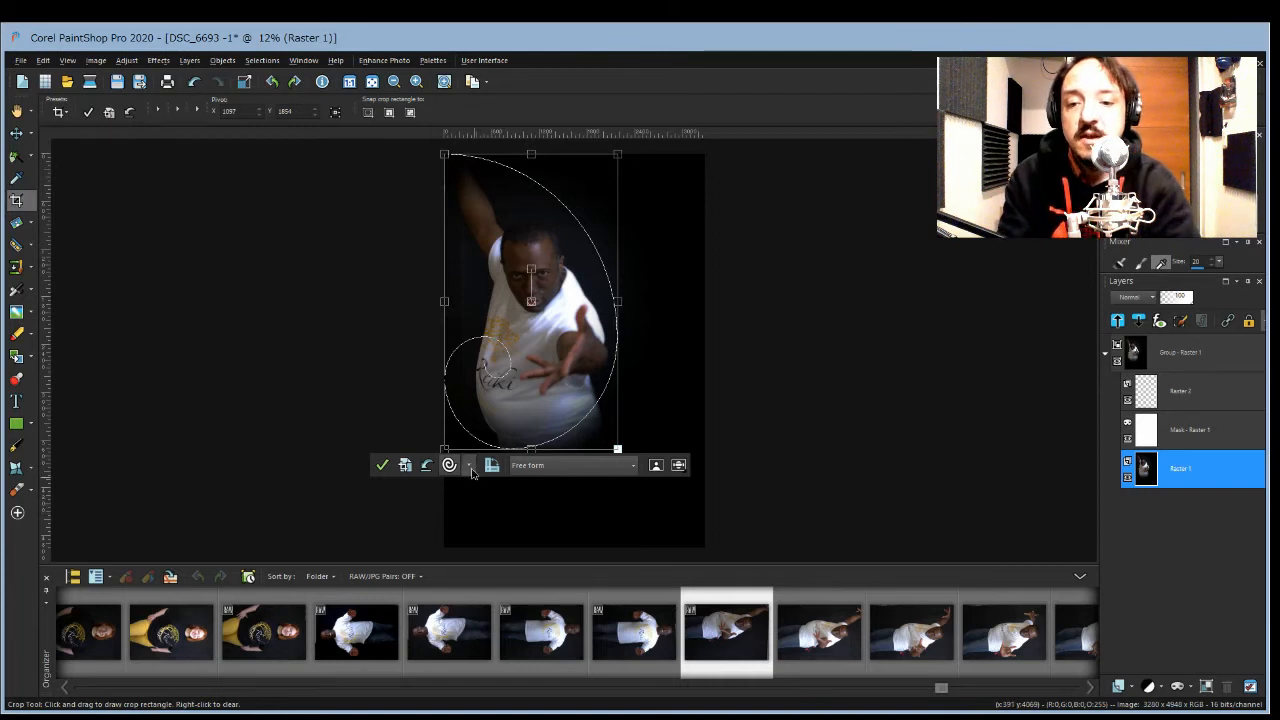
{"action": "left_click", "coordinate": [470, 467]}
{"action": "left_click", "coordinate": [477, 490]}
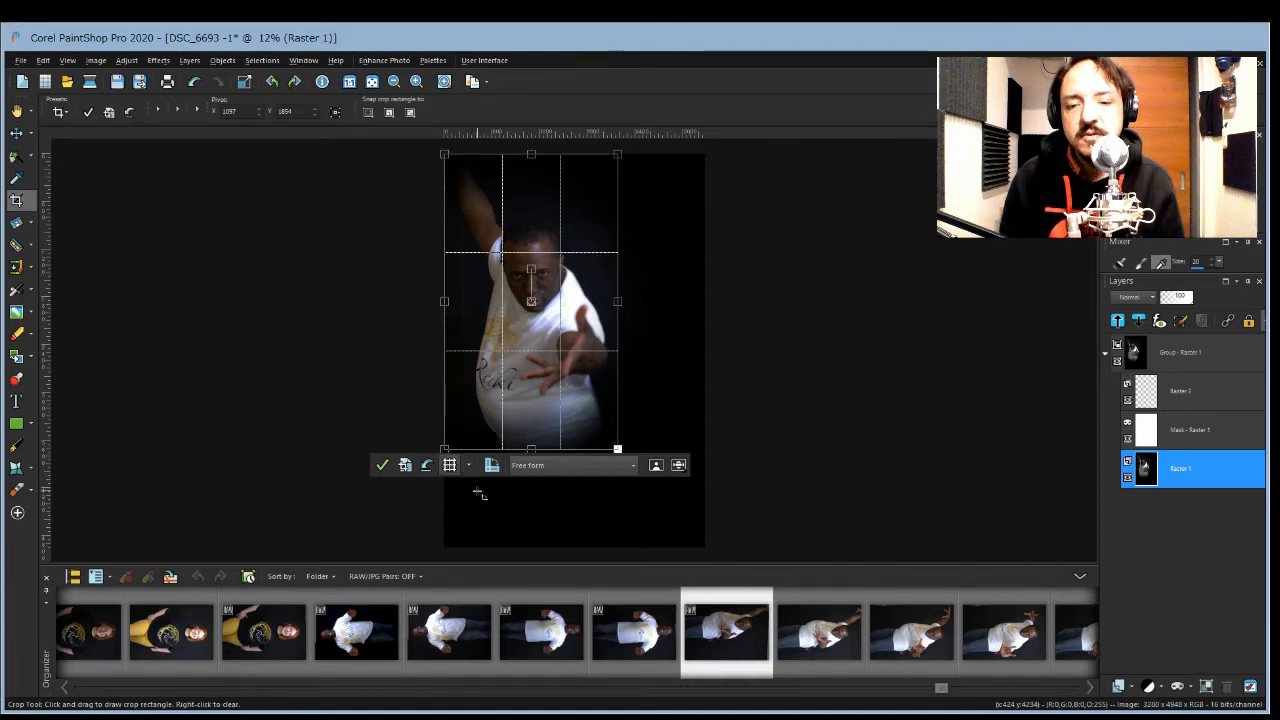
{"action": "left_click", "coordinate": [382, 465]}
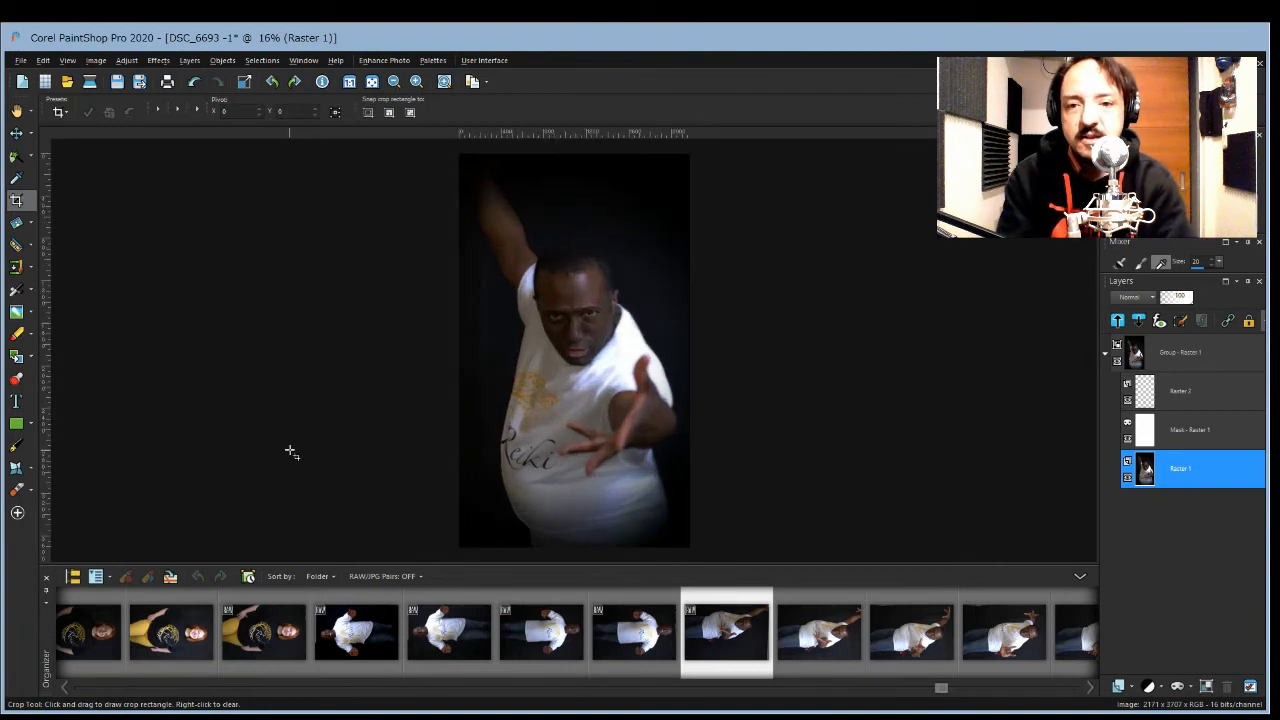
Step: Lighten the shadows on the man's face on Raster 1 with the Dodge Brush at size 363
{"action": "scroll", "coordinate": [290, 452], "scroll_direction": "up", "scroll_amount": 2}
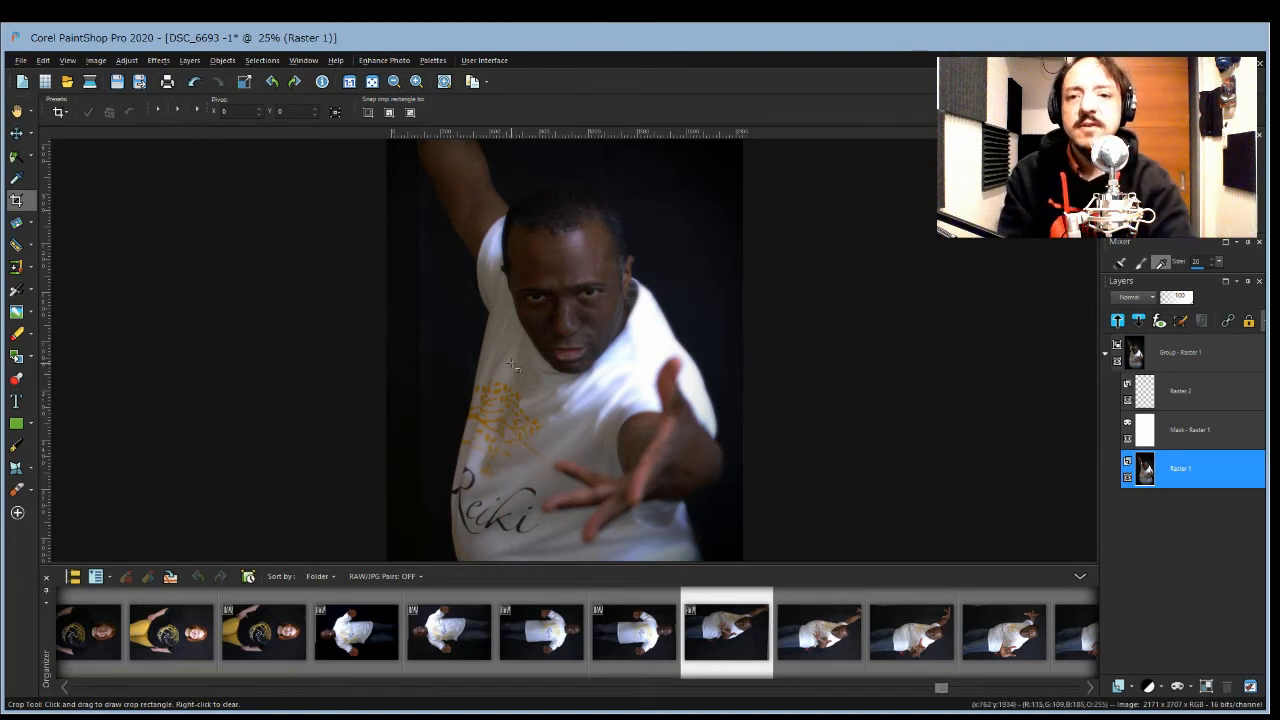
{"action": "left_click", "coordinate": [35, 313]}
{"action": "left_click", "coordinate": [63, 337]}
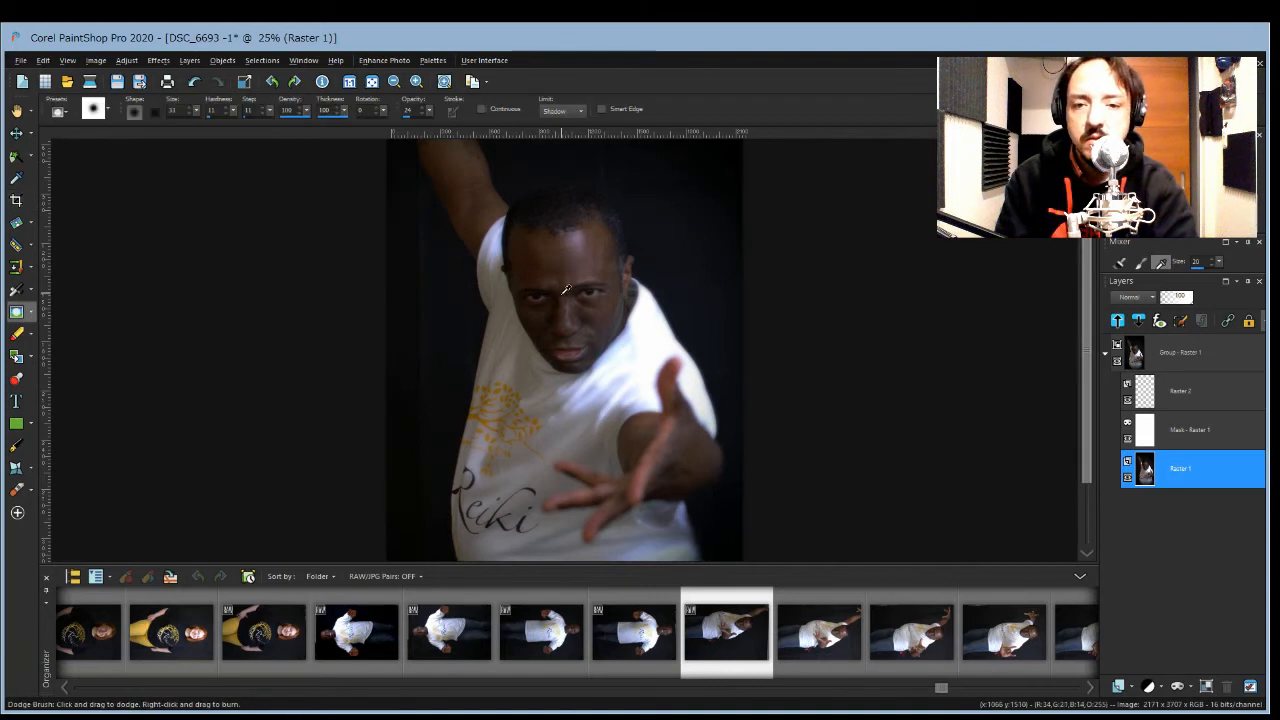
{"action": "scroll", "coordinate": [566, 289], "scroll_direction": "up", "scroll_amount": 2}
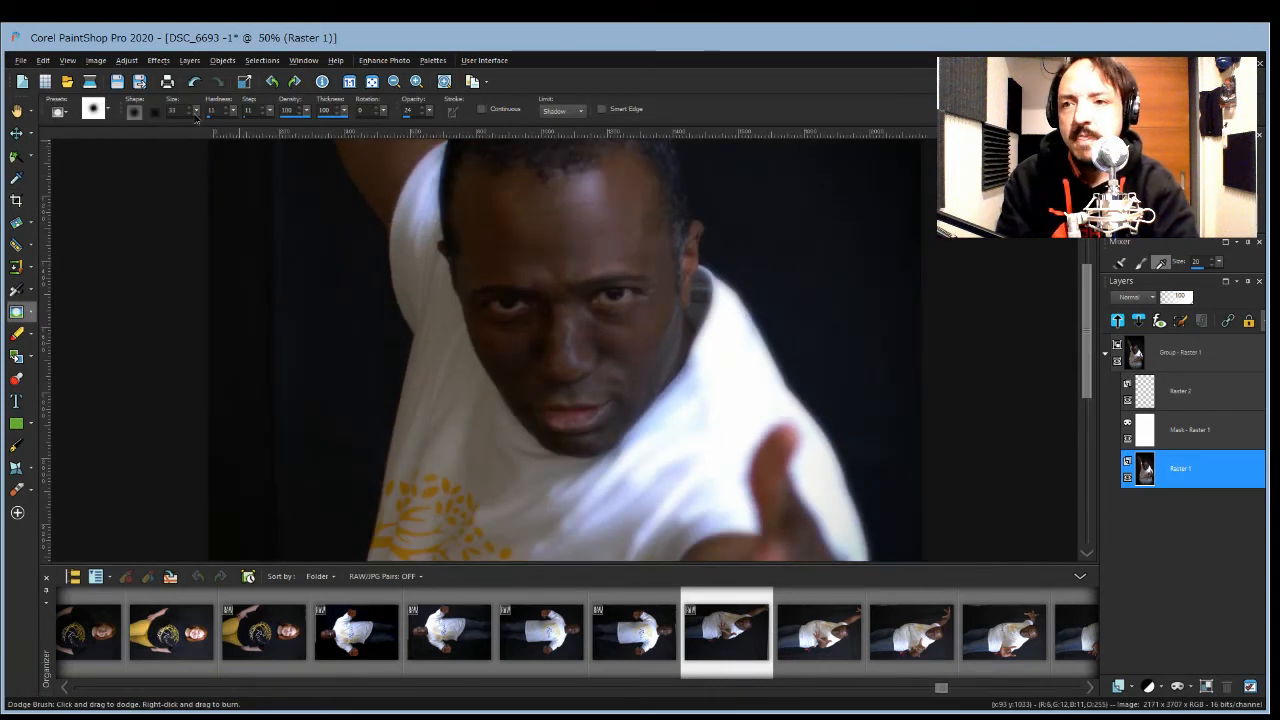
{"action": "left_click_drag", "start_coordinate": [488, 266], "coordinate": [517, 224]}
{"action": "left_click", "coordinate": [1185, 352]}
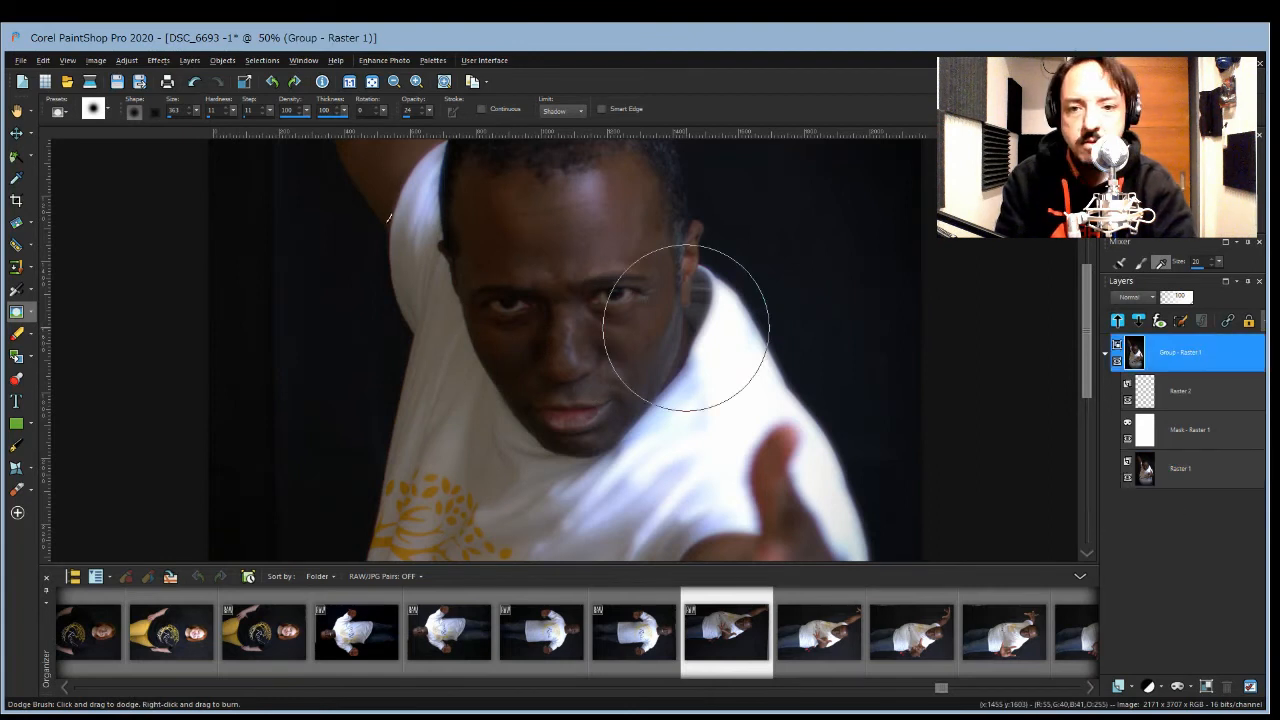
{"action": "left_click", "coordinate": [1220, 467]}
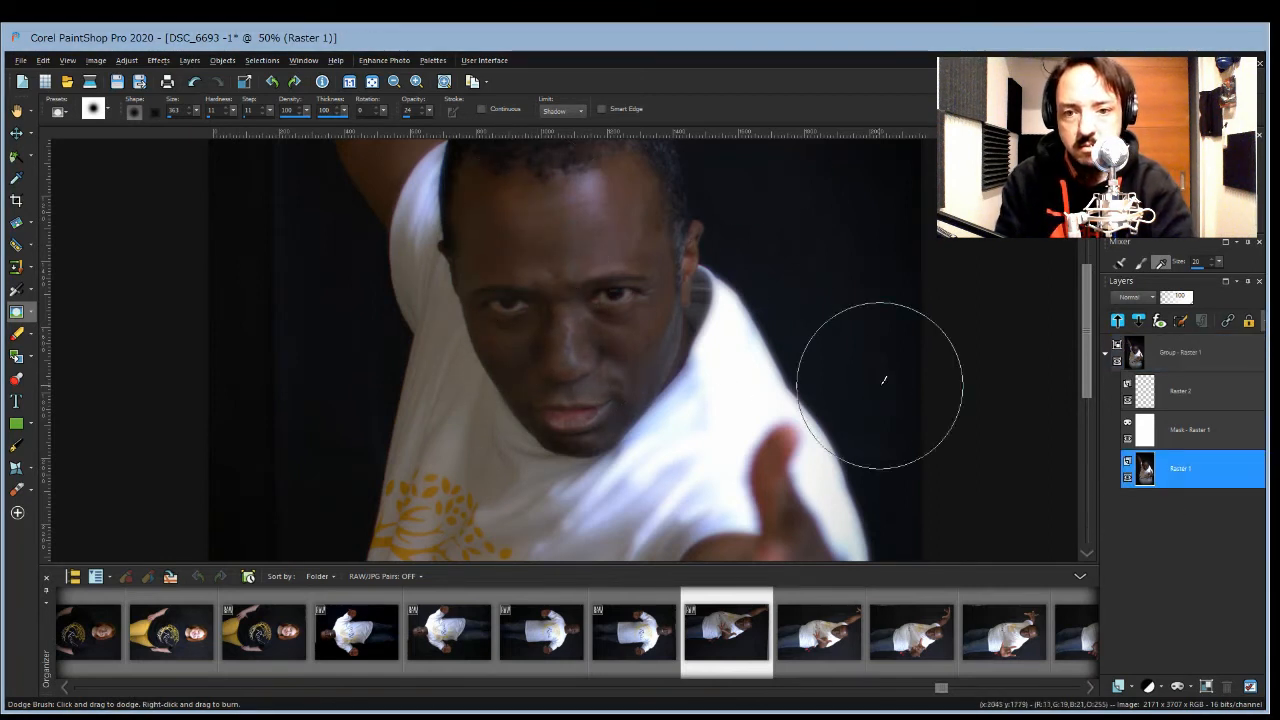
Step: Lighten both of the man's eyes with the Dodge Brush at size 66
{"action": "scroll", "coordinate": [543, 386], "scroll_direction": "up", "scroll_amount": 3}
{"action": "mouse_move", "coordinate": [415, 296]}
{"action": "left_mouse_down"}
{"action": "mouse_move", "coordinate": [196, 118]}
{"action": "mouse_move", "coordinate": [215, 153]}
{"action": "mouse_move", "coordinate": [176, 108]}
{"action": "left_mouse_up"}
{"action": "left_click_drag", "start_coordinate": [423, 303], "coordinate": [430, 304]}
{"action": "left_click_drag", "start_coordinate": [196, 110], "coordinate": [205, 120]}
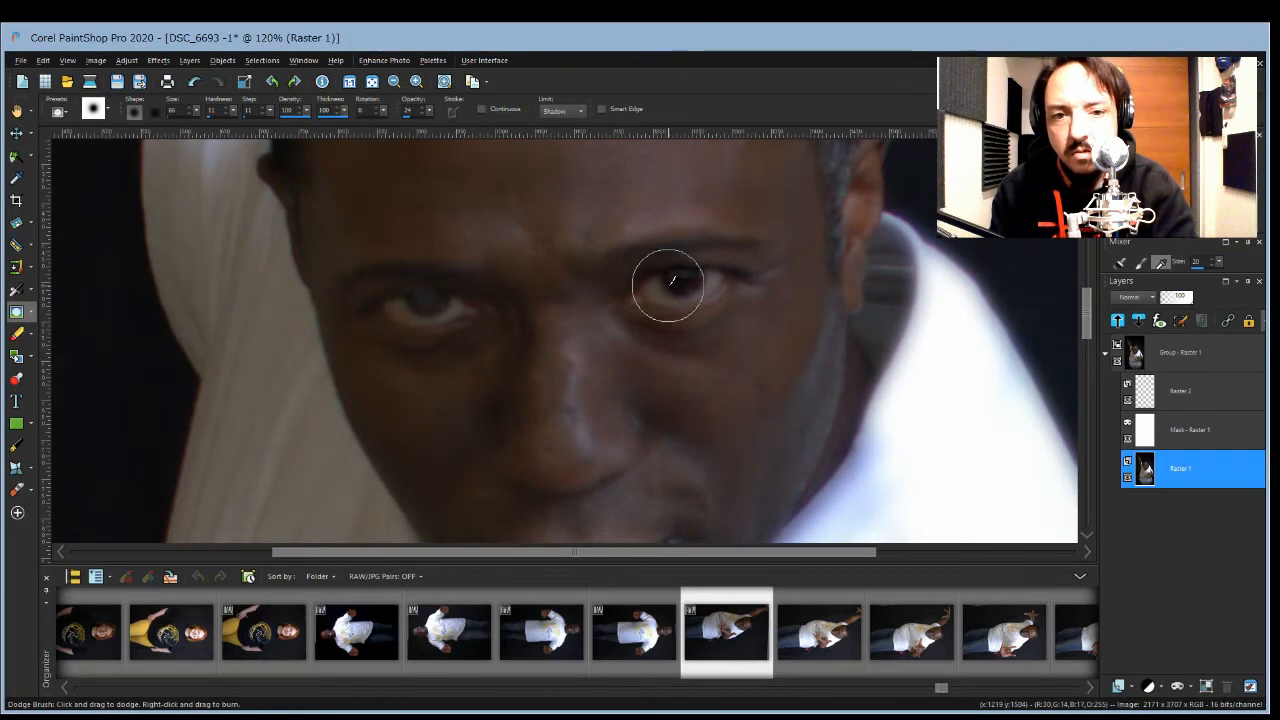
{"action": "scroll", "coordinate": [840, 276], "scroll_direction": "down", "scroll_amount": 6}
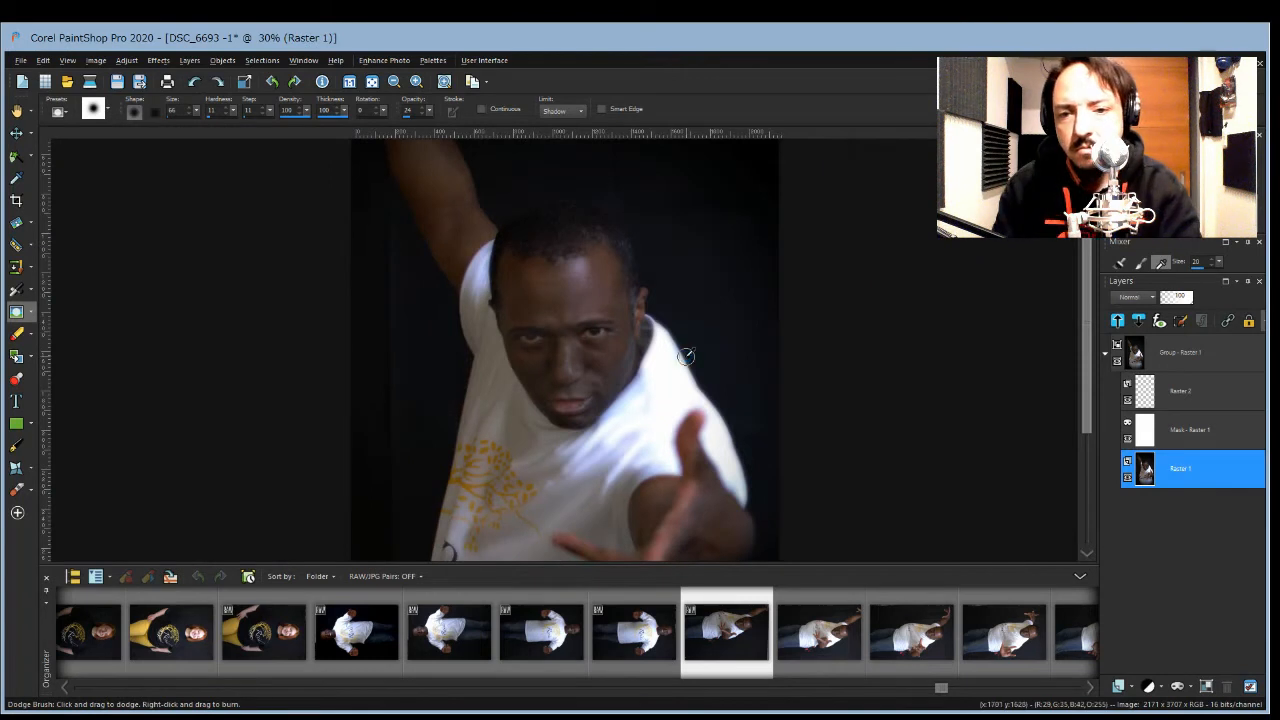
{"action": "scroll", "coordinate": [917, 357], "scroll_direction": "down", "scroll_amount": 2}
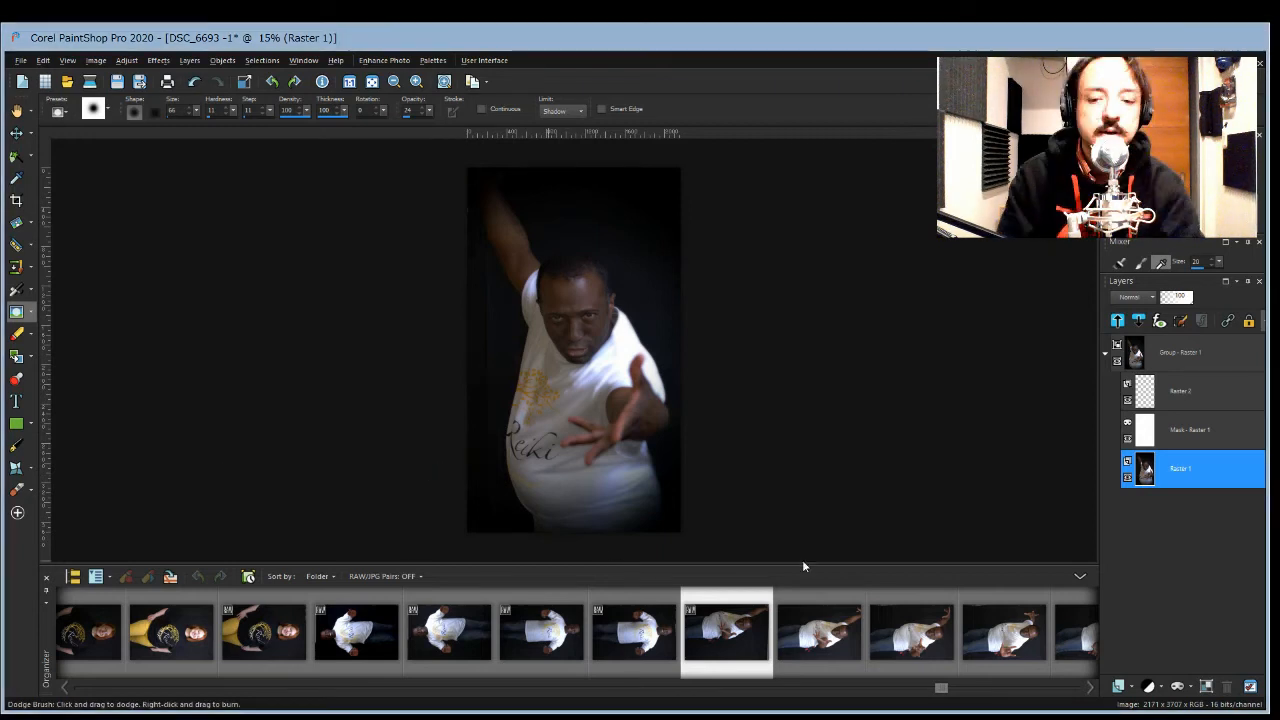
Step: Open DSC_6695 and rotate it 90 degrees left so the man stands upright
{"action": "left_click", "coordinate": [786, 631]}
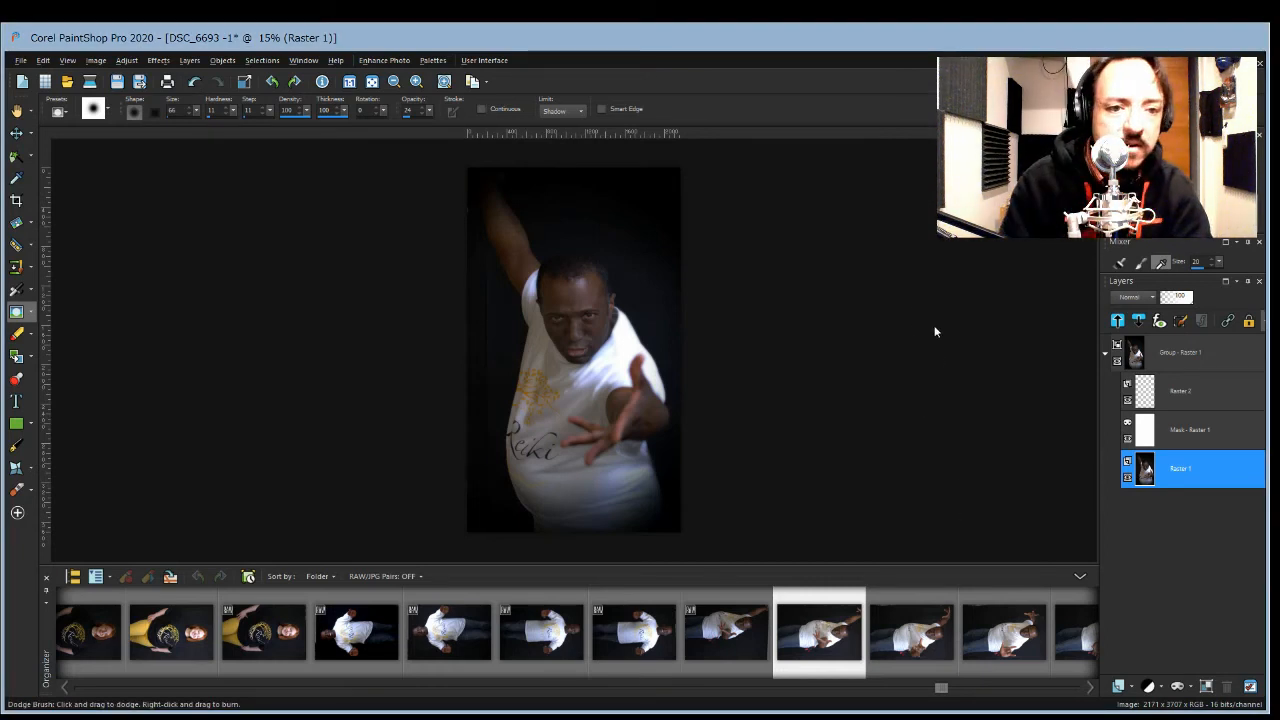
{"action": "left_click", "coordinate": [910, 625]}
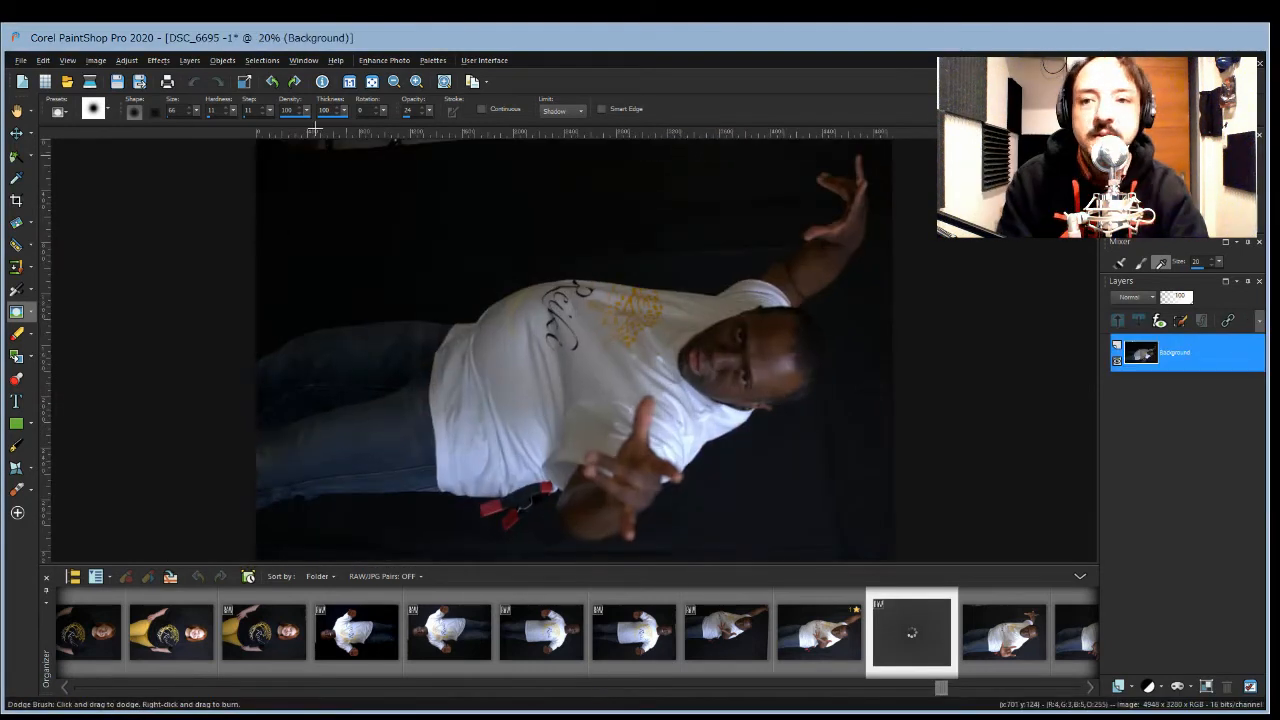
{"action": "key", "text": "ctrl+l"}
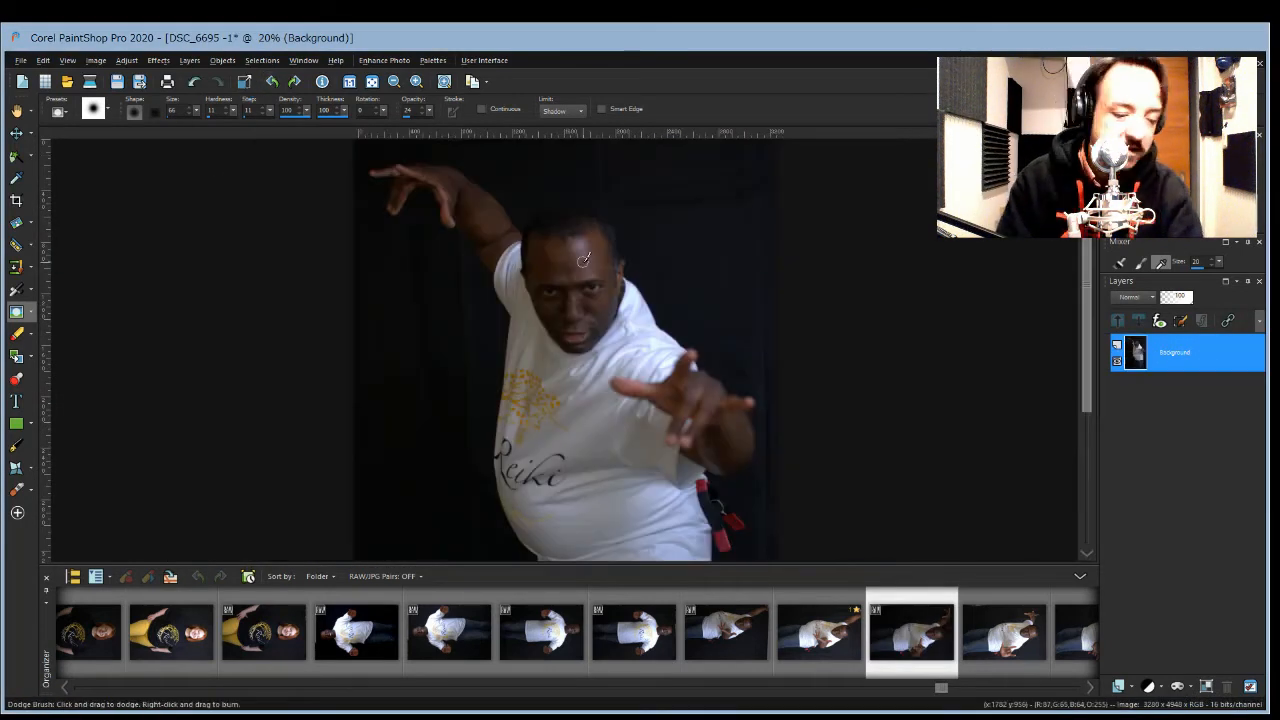
{"action": "key", "text": "ctrl+w"}
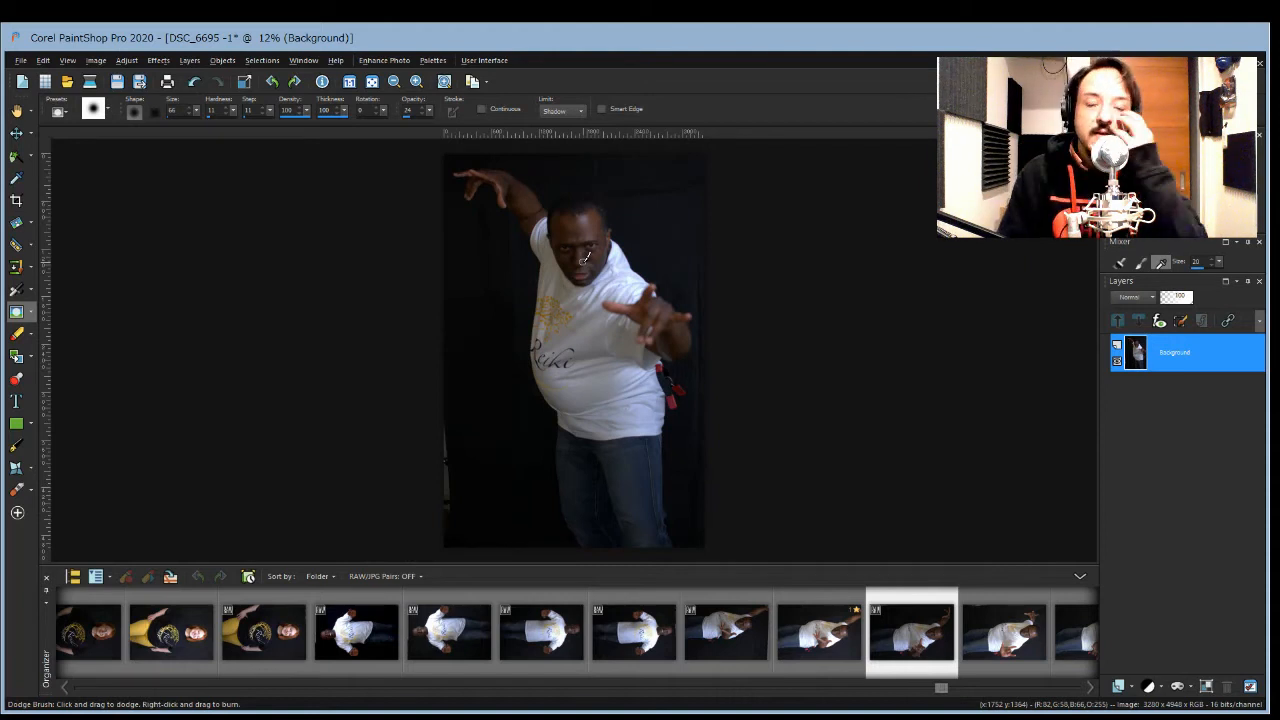
Step: Clone dark backdrop over the red and black straps hanging behind the man's hip with the Clone Brush at size 289
{"action": "left_click", "coordinate": [12, 266]}
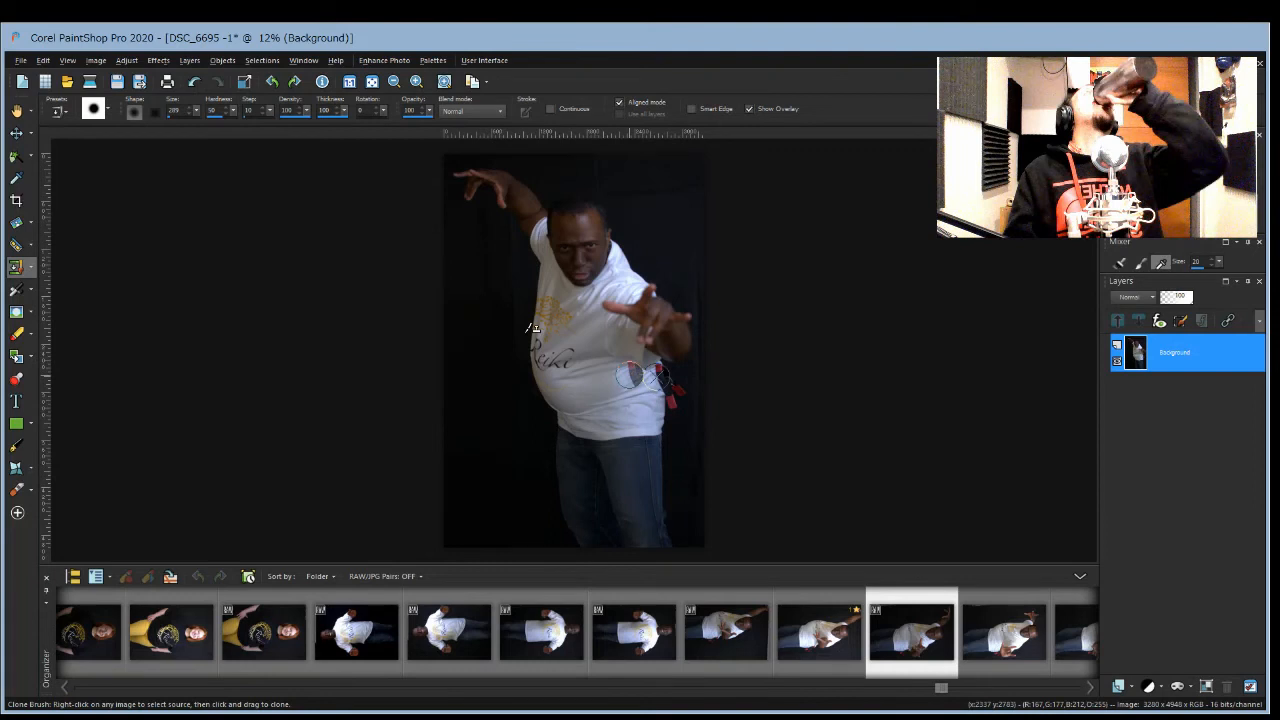
{"action": "scroll", "coordinate": [533, 328], "scroll_direction": "up", "scroll_amount": 1}
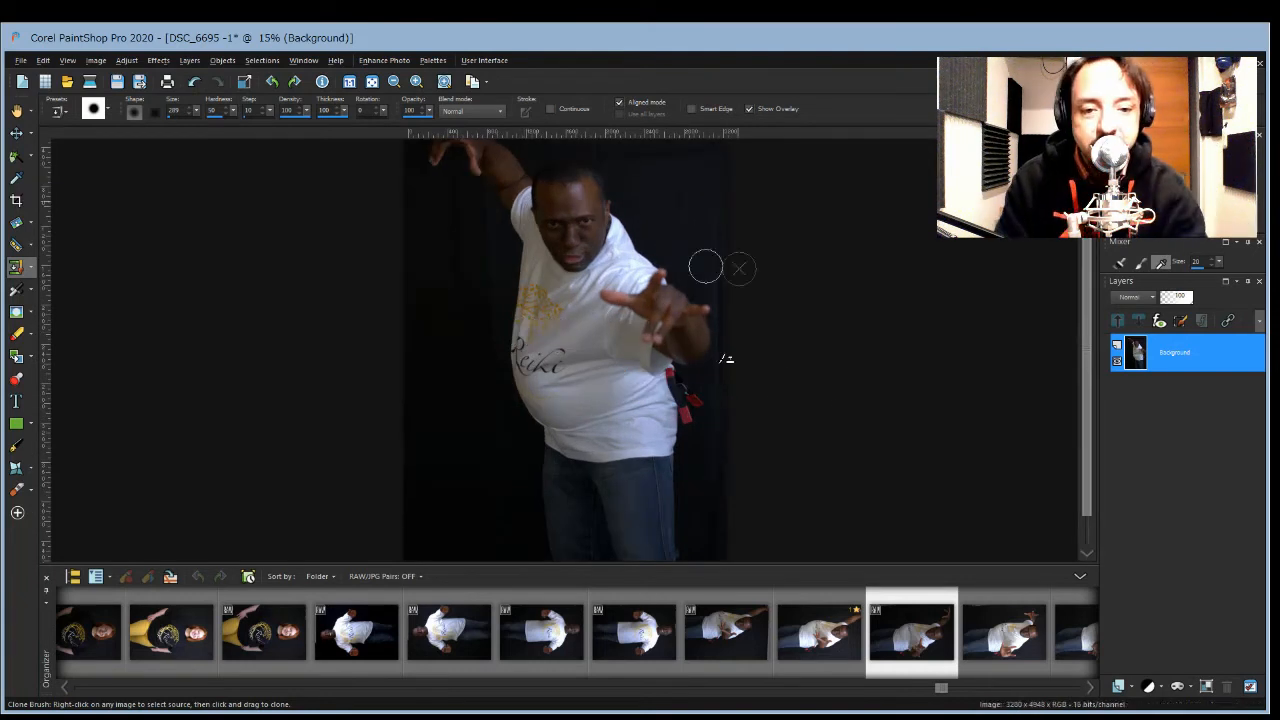
{"action": "scroll", "coordinate": [714, 266], "scroll_direction": "up", "scroll_amount": 5}
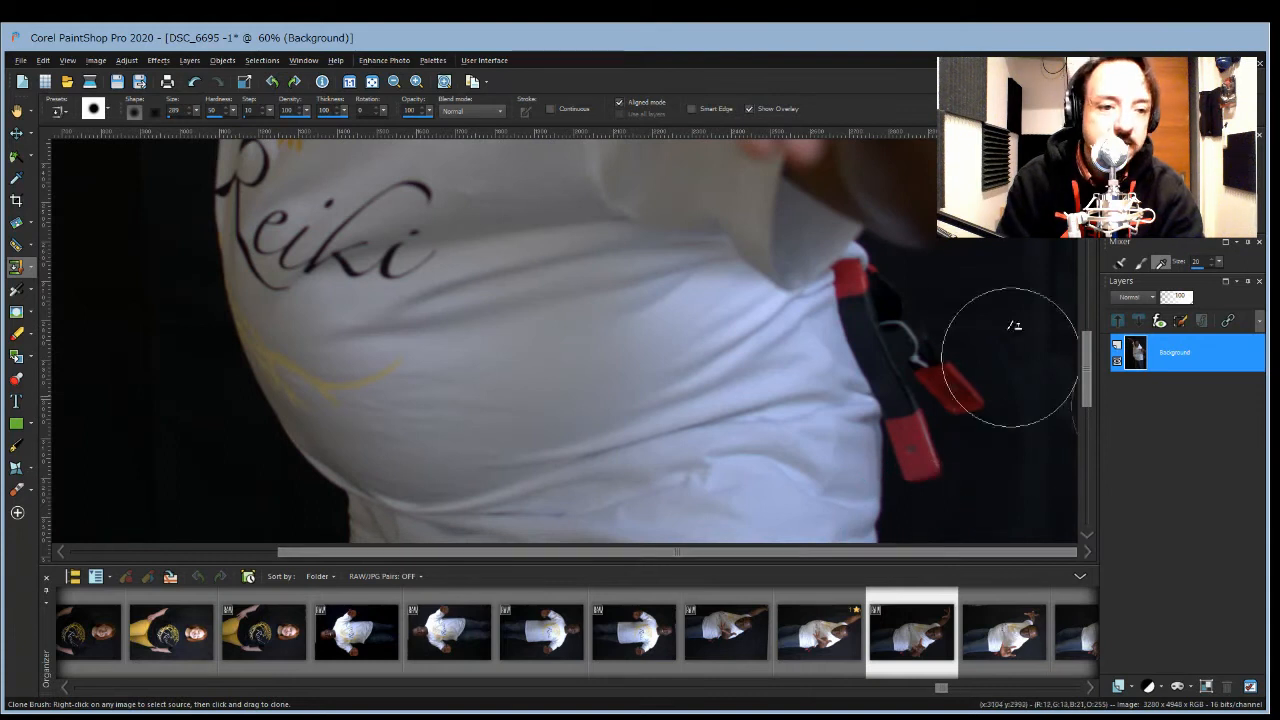
{"action": "mouse_move", "coordinate": [1014, 329]}
{"action": "left_mouse_down"}
{"action": "mouse_move", "coordinate": [979, 385]}
{"action": "mouse_move", "coordinate": [1016, 360]}
{"action": "mouse_move", "coordinate": [970, 346]}
{"action": "left_mouse_up"}
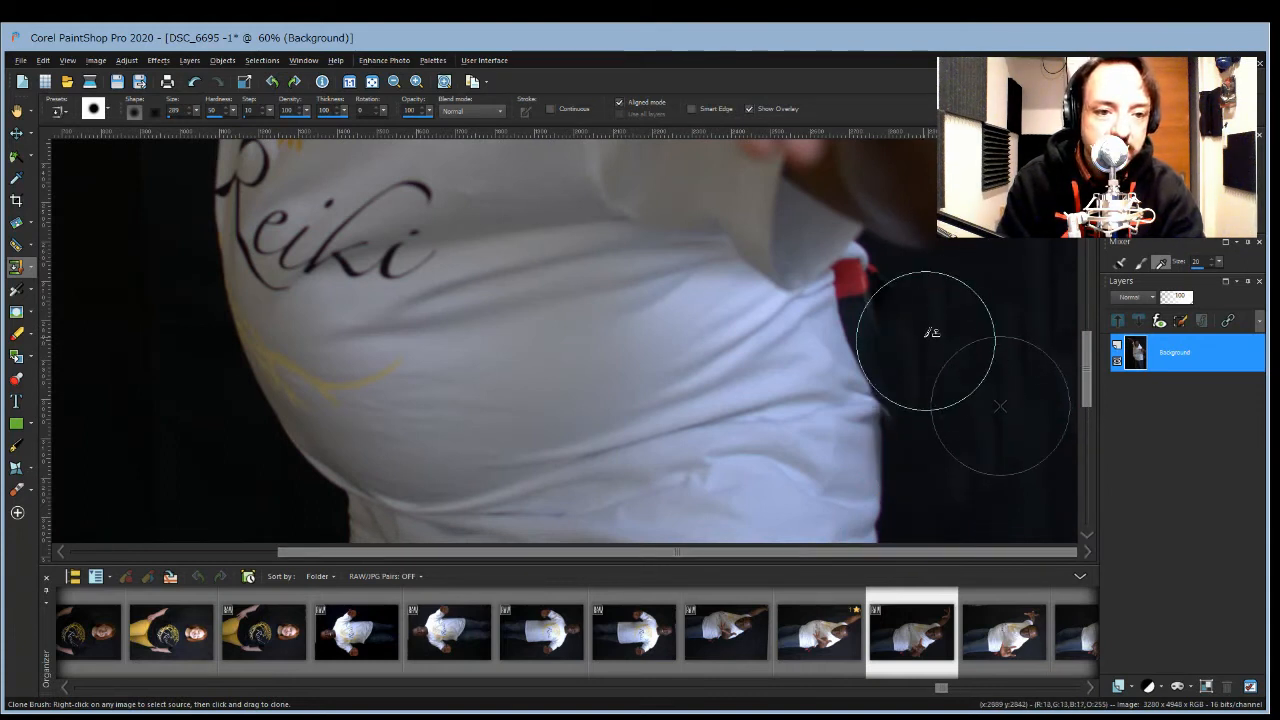
Step: Clone shirt fabric and backdrop over the remaining red strap piece to rebuild the shirt's edge below the outstretched arm
{"action": "scroll", "coordinate": [908, 324], "scroll_direction": "up", "scroll_amount": 2}
{"action": "scroll", "coordinate": [898, 330], "scroll_direction": "up", "scroll_amount": 1}
{"action": "left_click_drag", "start_coordinate": [888, 552], "coordinate": [985, 556]}
{"action": "left_click_drag", "start_coordinate": [1086, 369], "coordinate": [1086, 358]}
{"action": "right_click", "coordinate": [443, 482]}
{"action": "mouse_move", "coordinate": [550, 384]}
{"action": "left_mouse_down"}
{"action": "mouse_move", "coordinate": [602, 380]}
{"action": "mouse_move", "coordinate": [596, 574]}
{"action": "left_mouse_up"}
{"action": "right_click", "coordinate": [448, 288]}
{"action": "scroll", "coordinate": [791, 457], "scroll_direction": "down", "scroll_amount": 2}
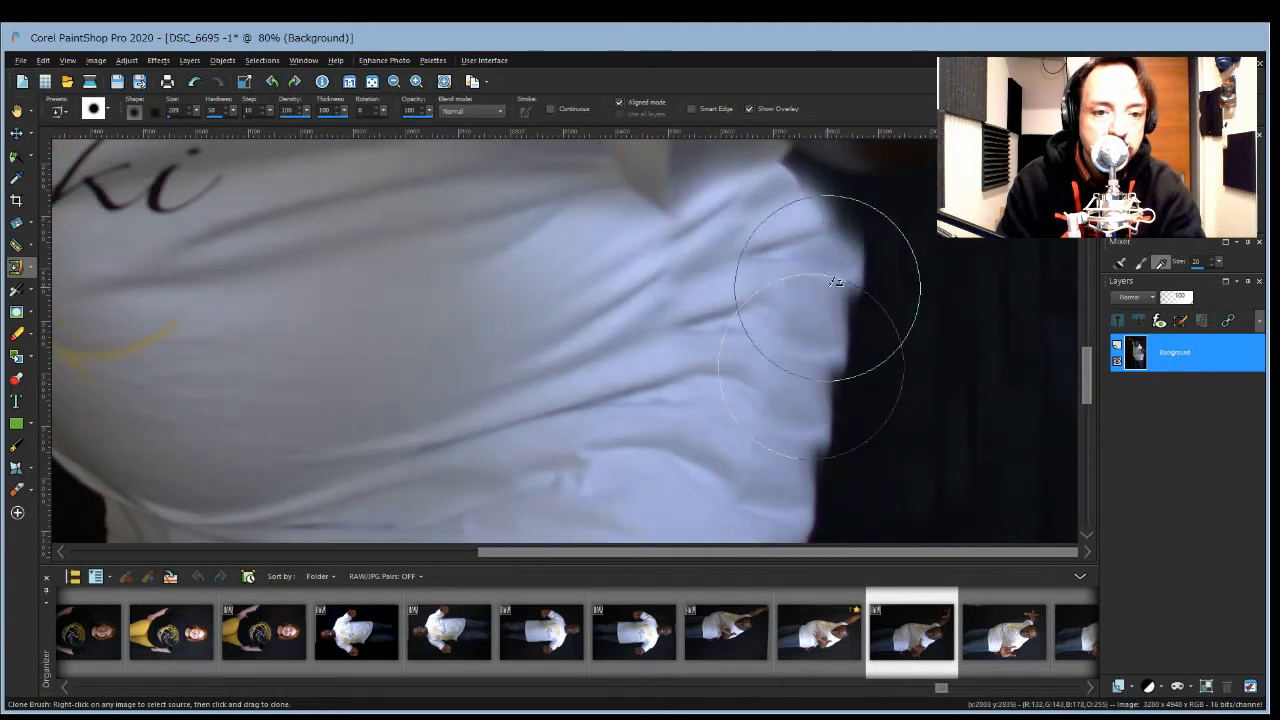
{"action": "scroll", "coordinate": [960, 430], "scroll_direction": "down", "scroll_amount": 3}
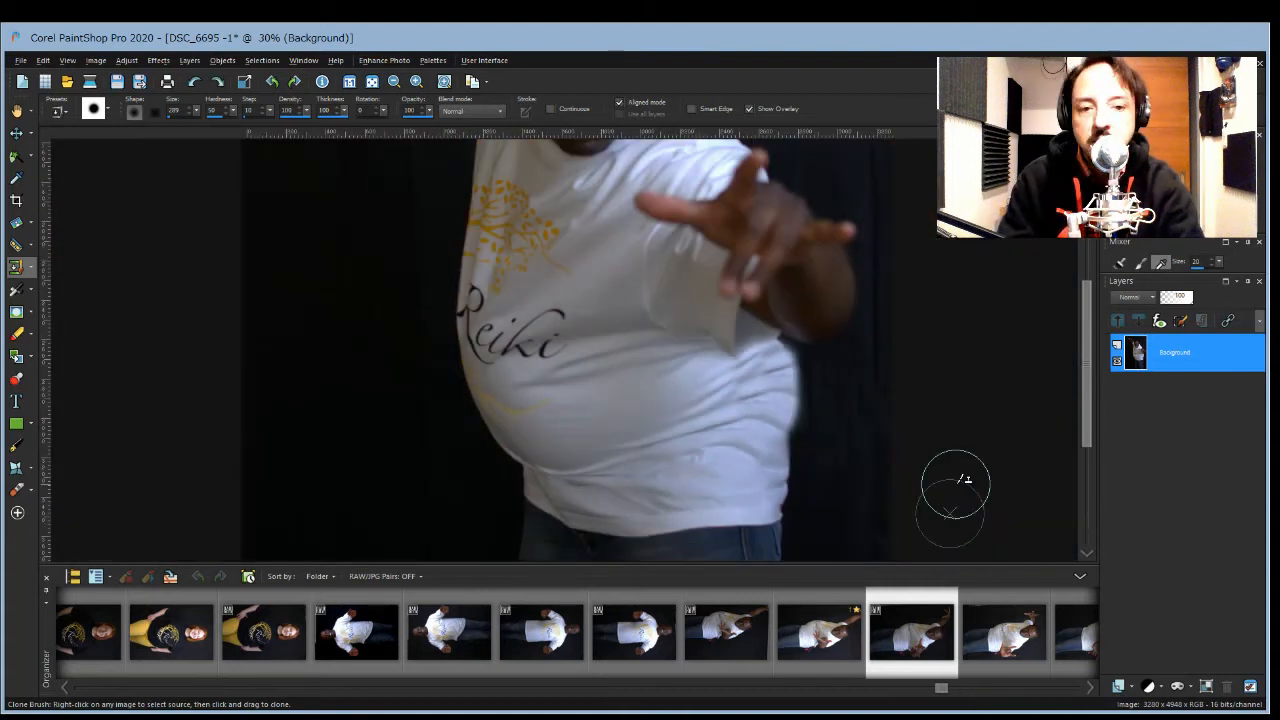
{"action": "scroll", "coordinate": [815, 365], "scroll_direction": "up", "scroll_amount": 2}
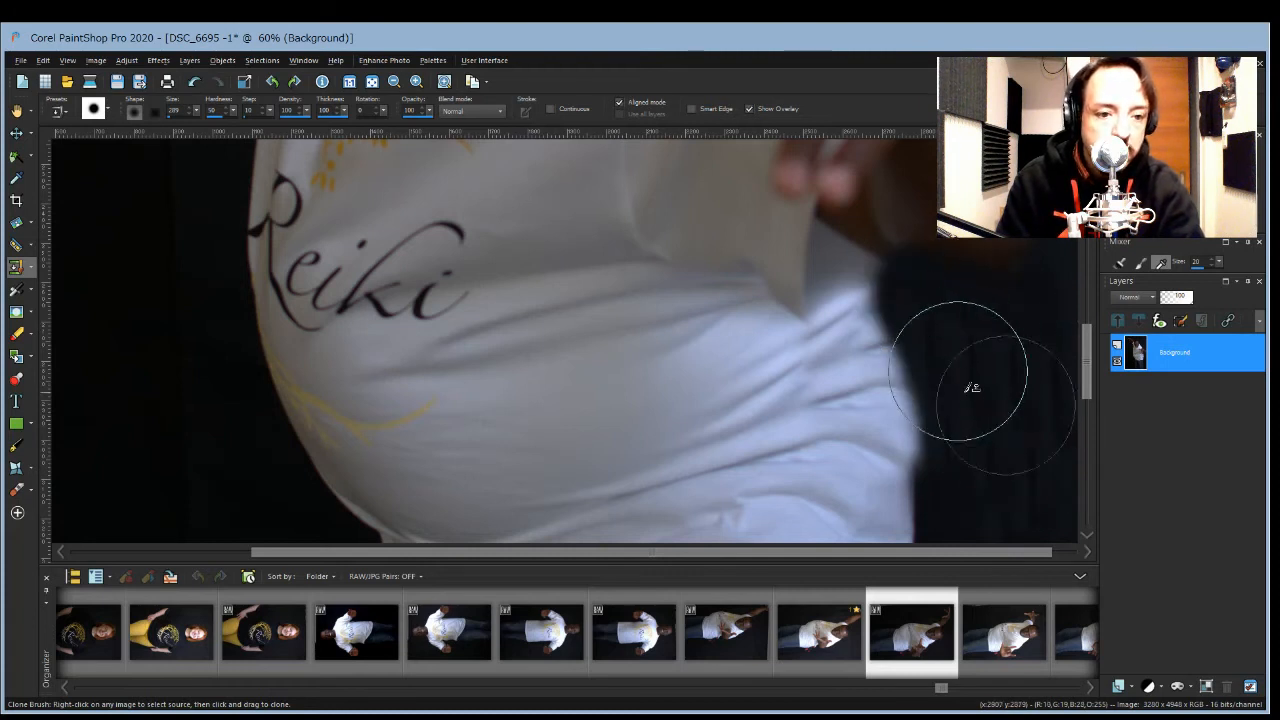
{"action": "scroll", "coordinate": [930, 400], "scroll_direction": "down", "scroll_amount": 3}
{"action": "scroll", "coordinate": [917, 474], "scroll_direction": "down", "scroll_amount": 1}
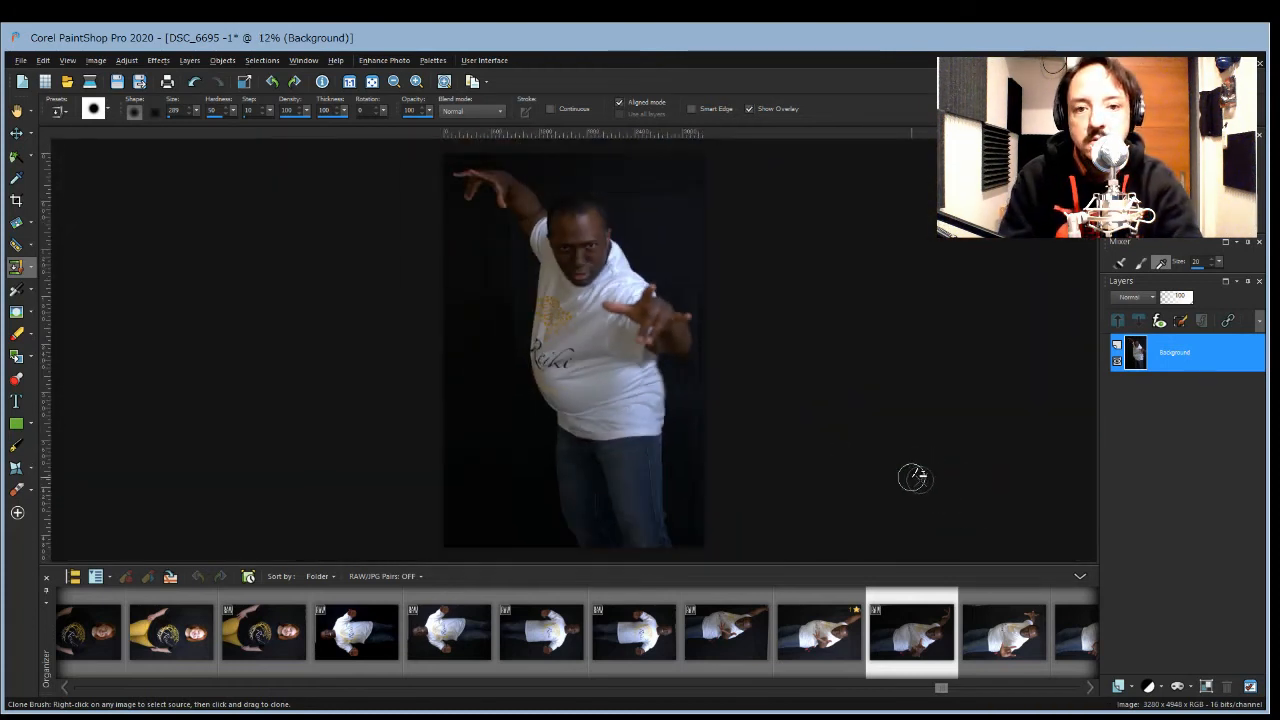
Step: Darken the backdrop folds around the man with the Airbrush at size 586
{"action": "left_click", "coordinate": [17, 289]}
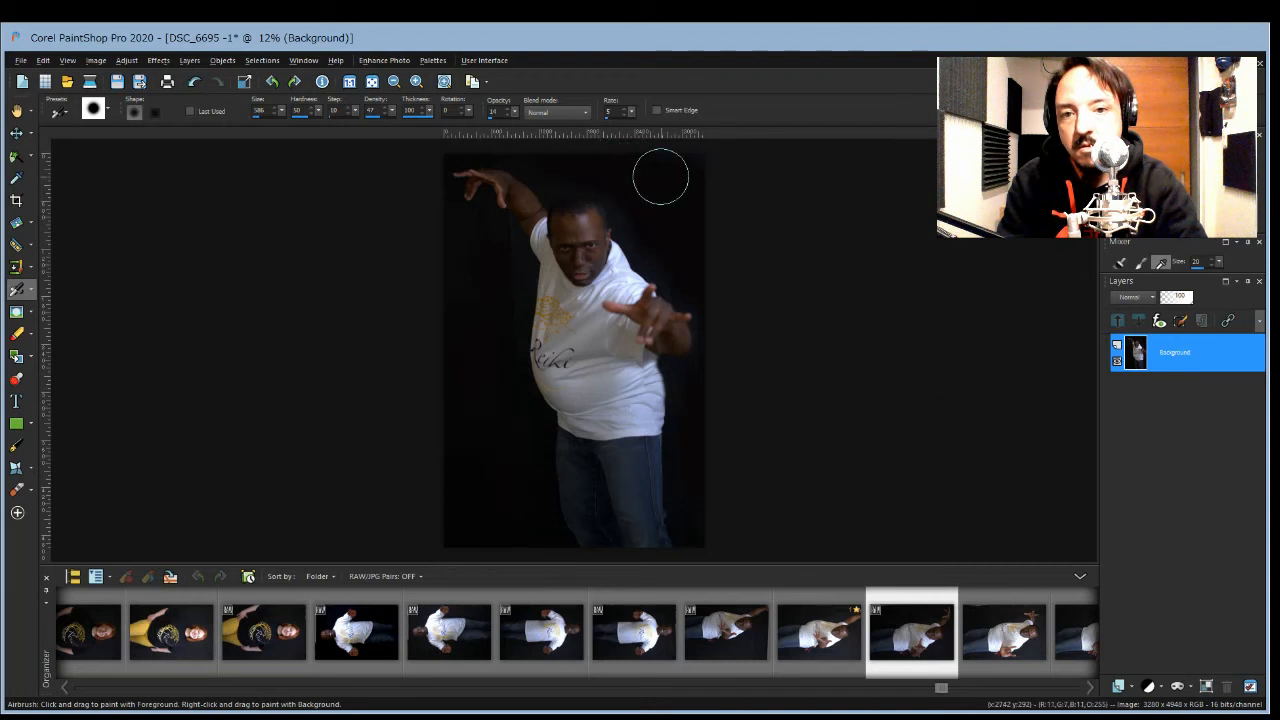
{"action": "scroll", "coordinate": [585, 340], "scroll_direction": "up", "scroll_amount": 5}
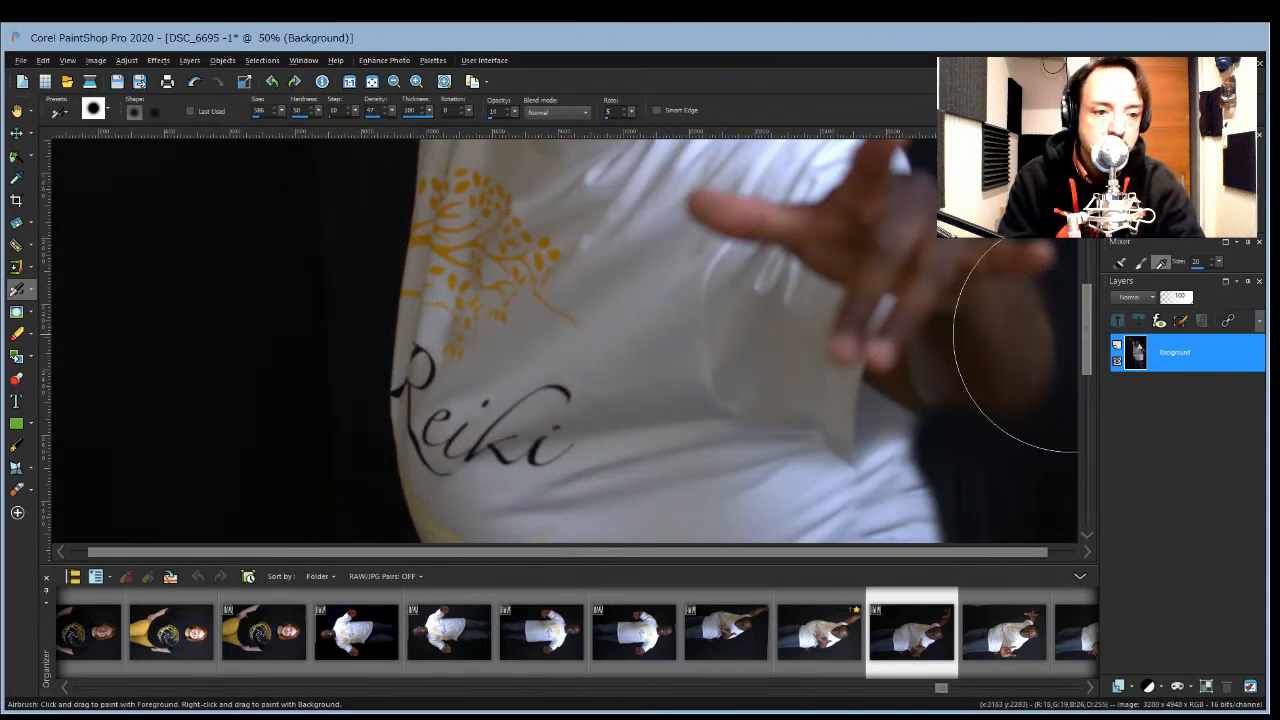
{"action": "scroll", "coordinate": [1086, 263], "scroll_direction": "down", "scroll_amount": 4}
{"action": "left_click_drag", "start_coordinate": [1086, 263], "coordinate": [1086, 242]}
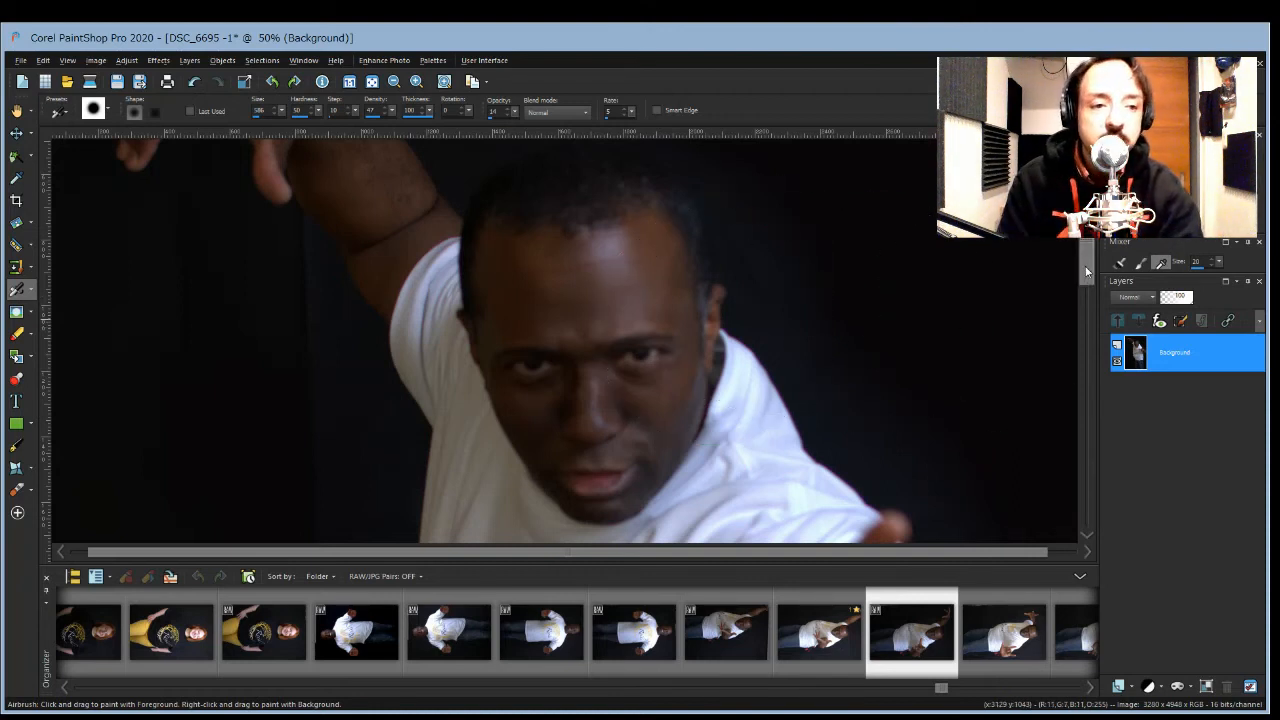
{"action": "mouse_move", "coordinate": [1086, 271]}
{"action": "left_mouse_down"}
{"action": "mouse_move", "coordinate": [1086, 355]}
{"action": "mouse_move", "coordinate": [1084, 318]}
{"action": "left_mouse_up"}
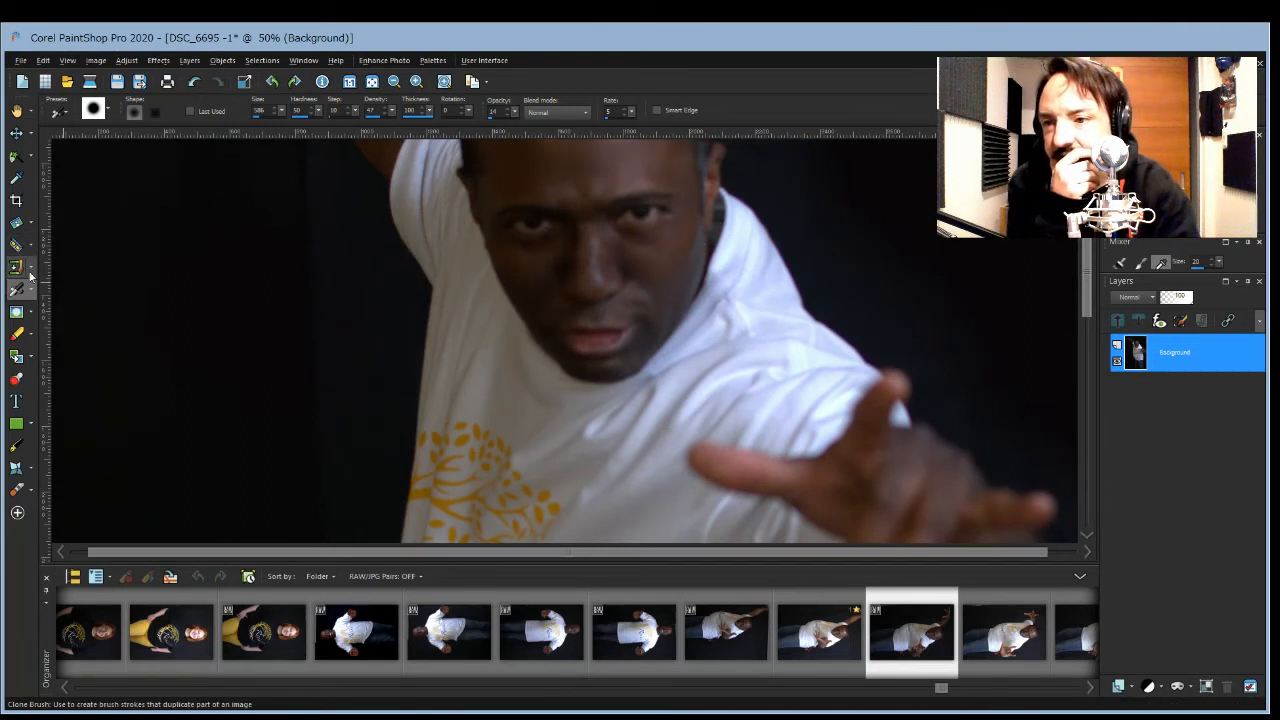
Step: Sharpen the man's face with the Sharpen Brush at size 345
{"action": "left_click", "coordinate": [31, 330]}
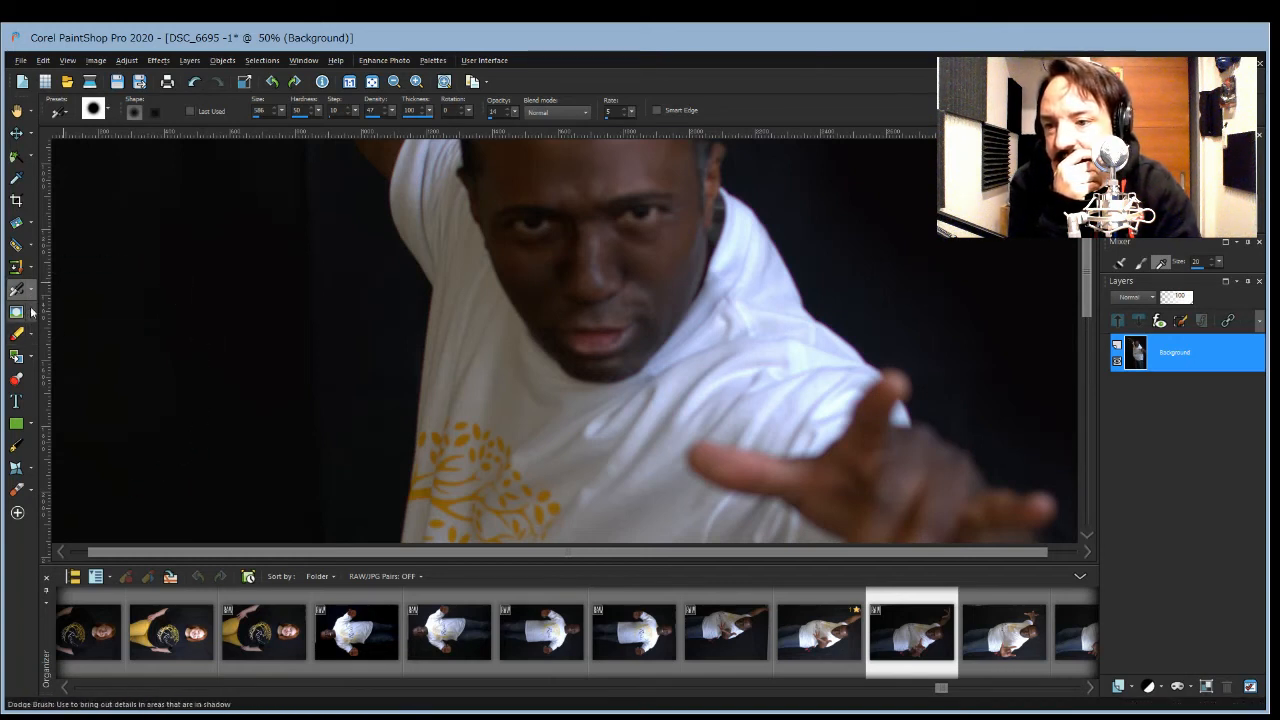
{"action": "left_click", "coordinate": [31, 312]}
{"action": "left_click", "coordinate": [94, 440]}
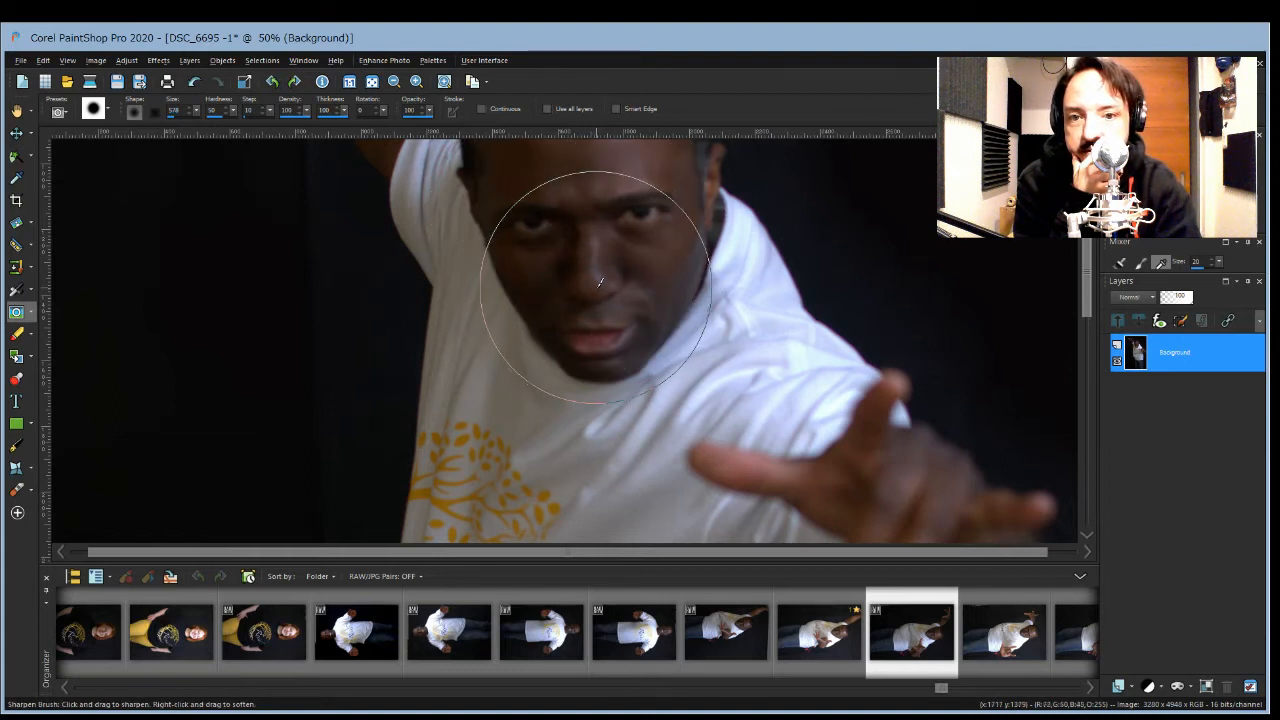
{"action": "scroll", "coordinate": [614, 261], "scroll_direction": "up", "scroll_amount": 3}
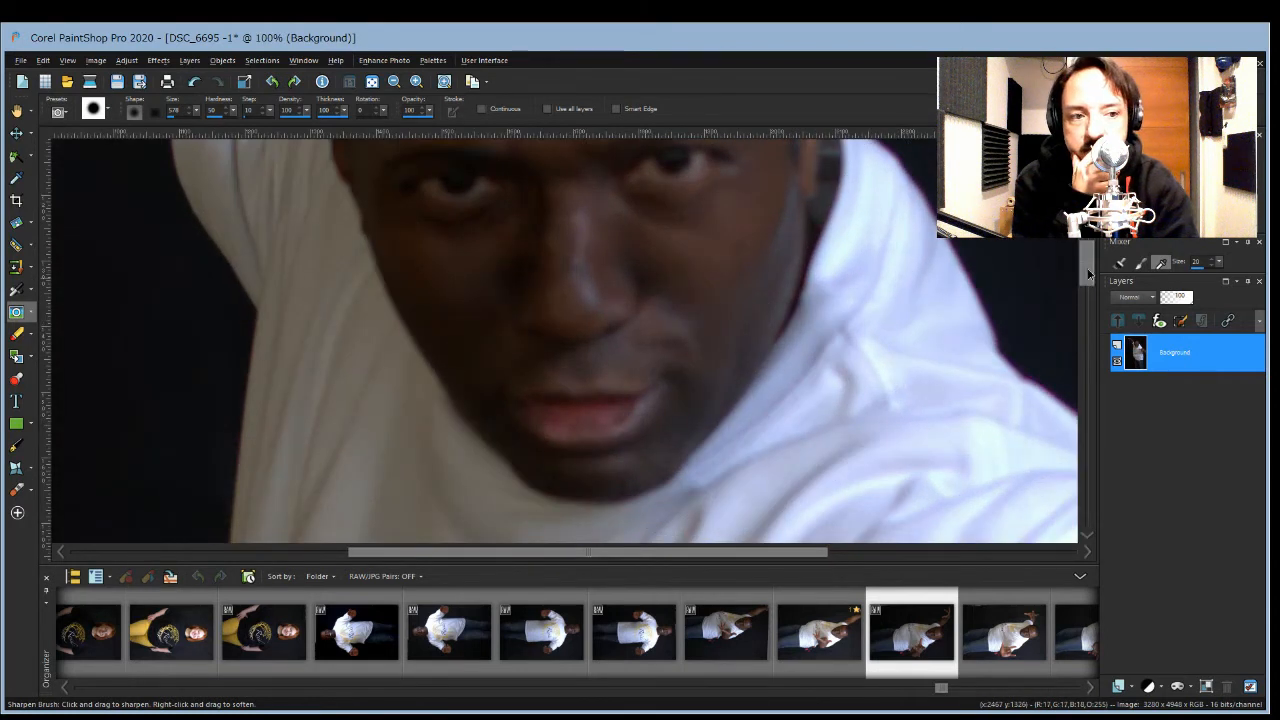
{"action": "left_click_drag", "start_coordinate": [1087, 271], "coordinate": [1088, 259]}
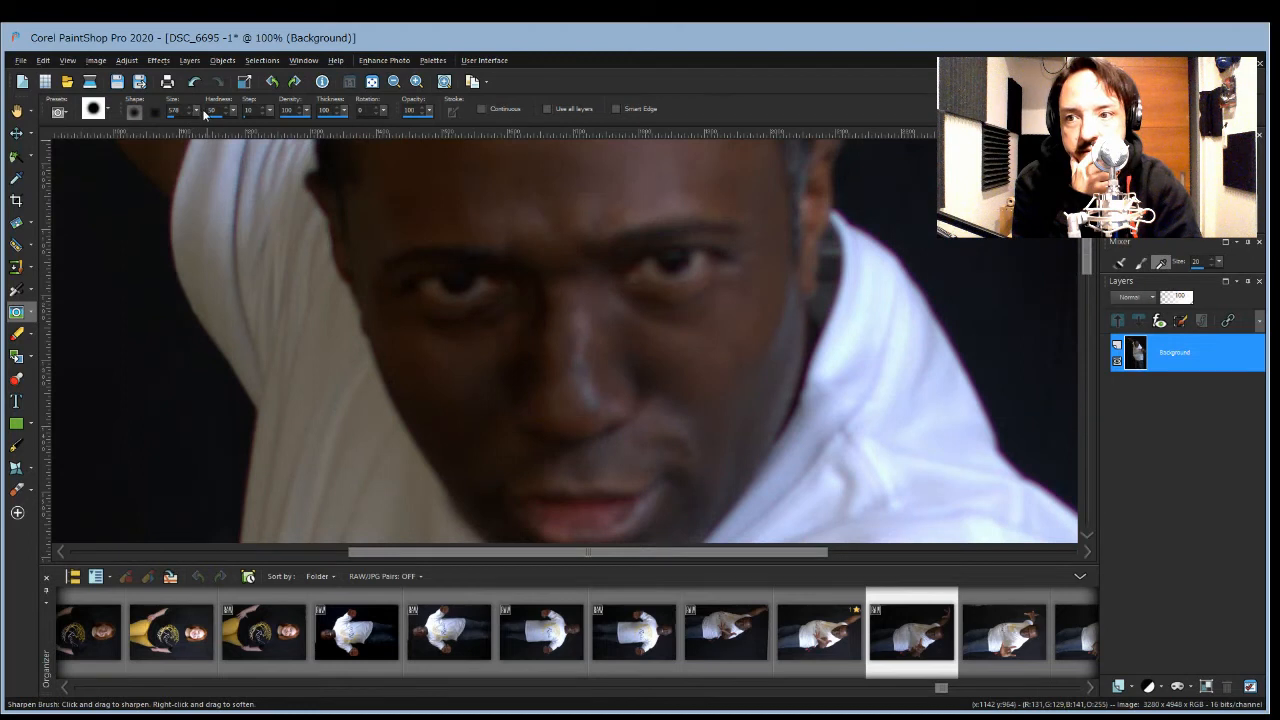
{"action": "left_click_drag", "start_coordinate": [204, 115], "coordinate": [194, 120]}
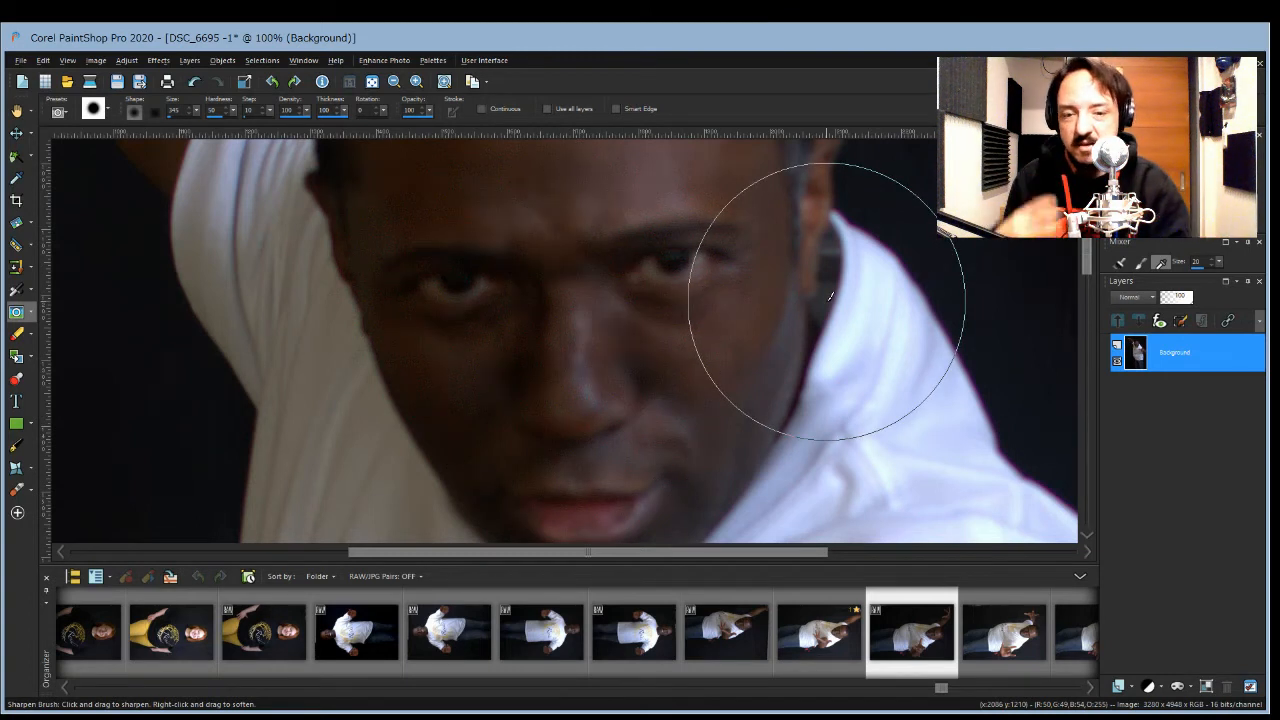
{"action": "scroll", "coordinate": [793, 363], "scroll_direction": "down", "scroll_amount": 4}
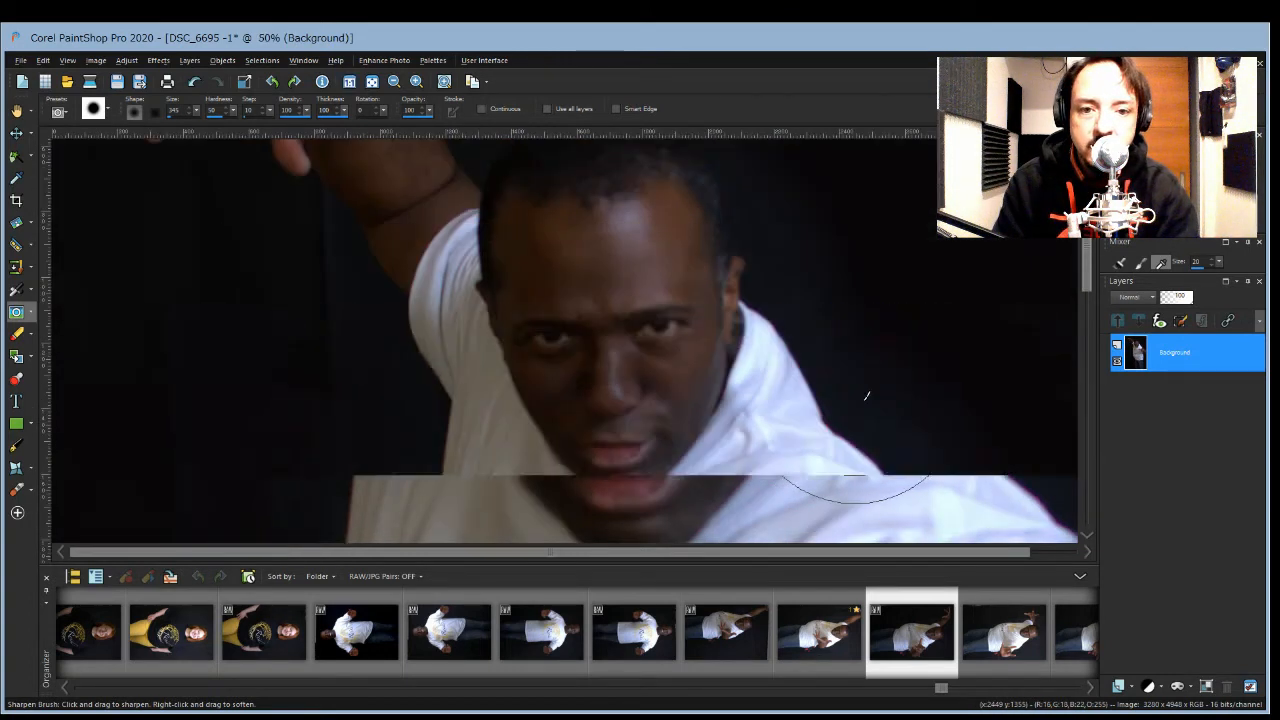
{"action": "scroll", "coordinate": [889, 416], "scroll_direction": "down", "scroll_amount": 3}
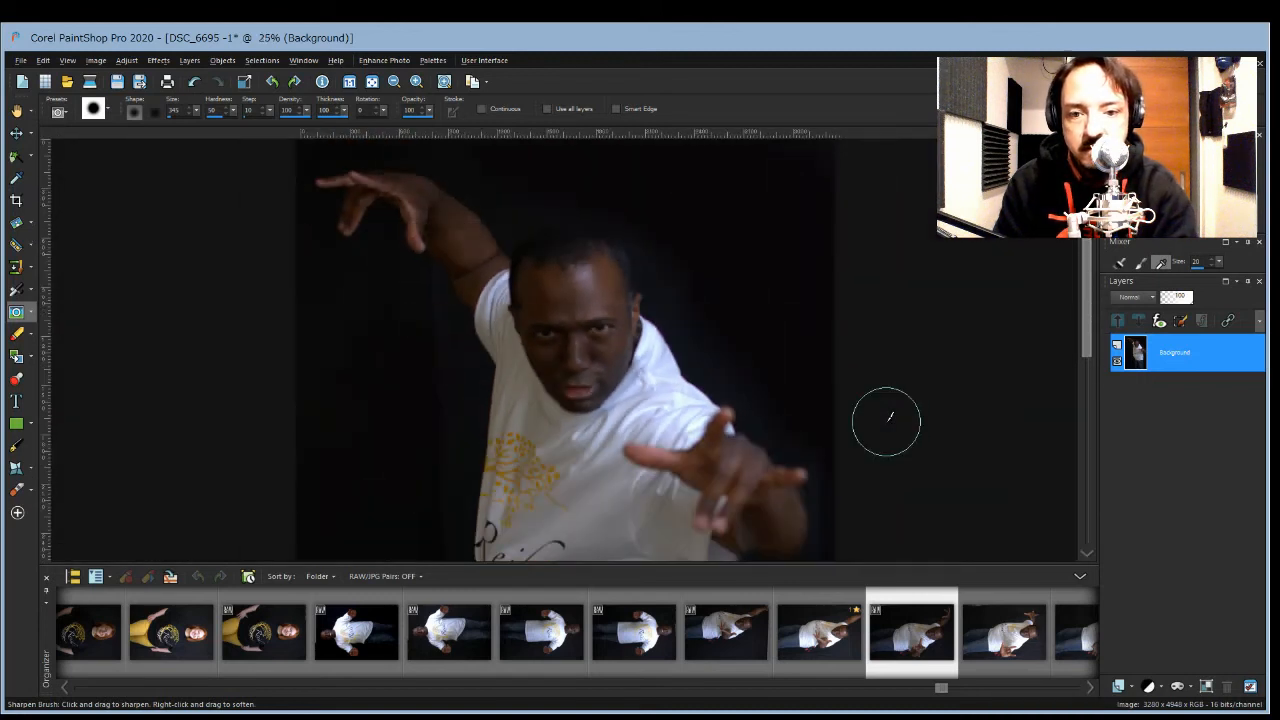
{"action": "scroll", "coordinate": [886, 421], "scroll_direction": "down", "scroll_amount": 2}
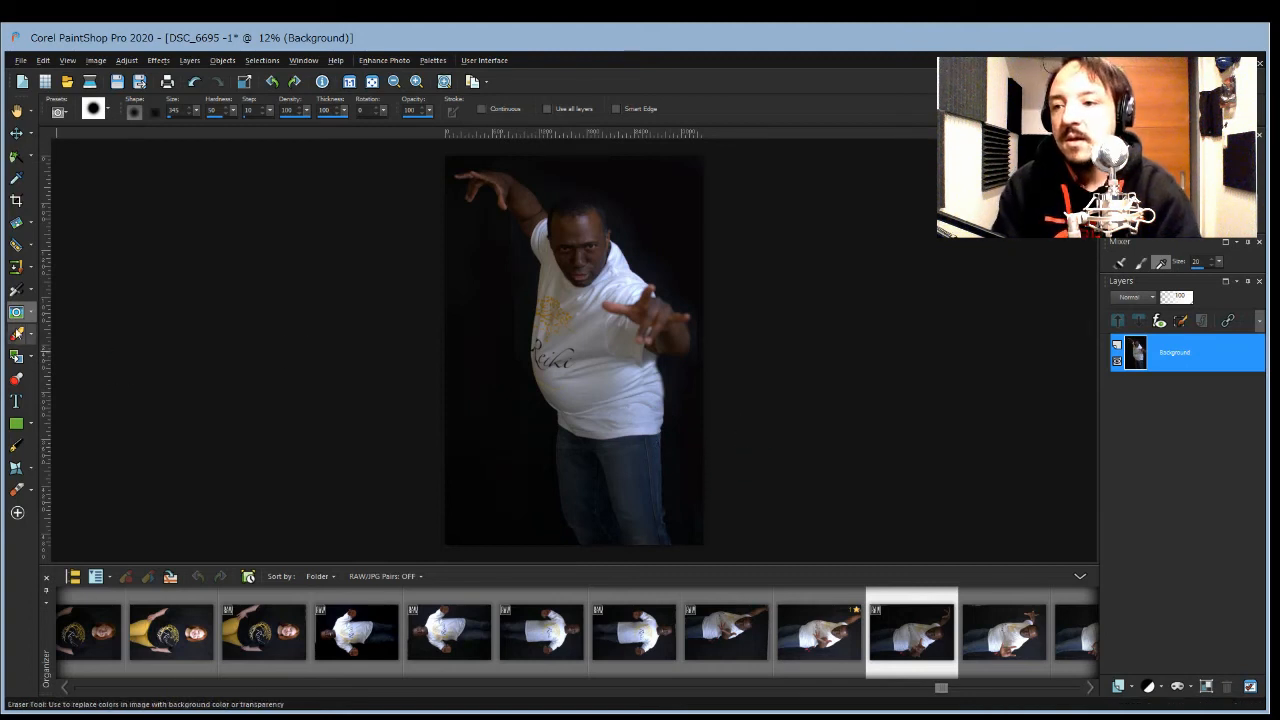
Step: Open DSC_6696 and rotate it 90 degrees left so the man stands upright, with the Airbrush active
{"action": "left_click", "coordinate": [16, 289]}
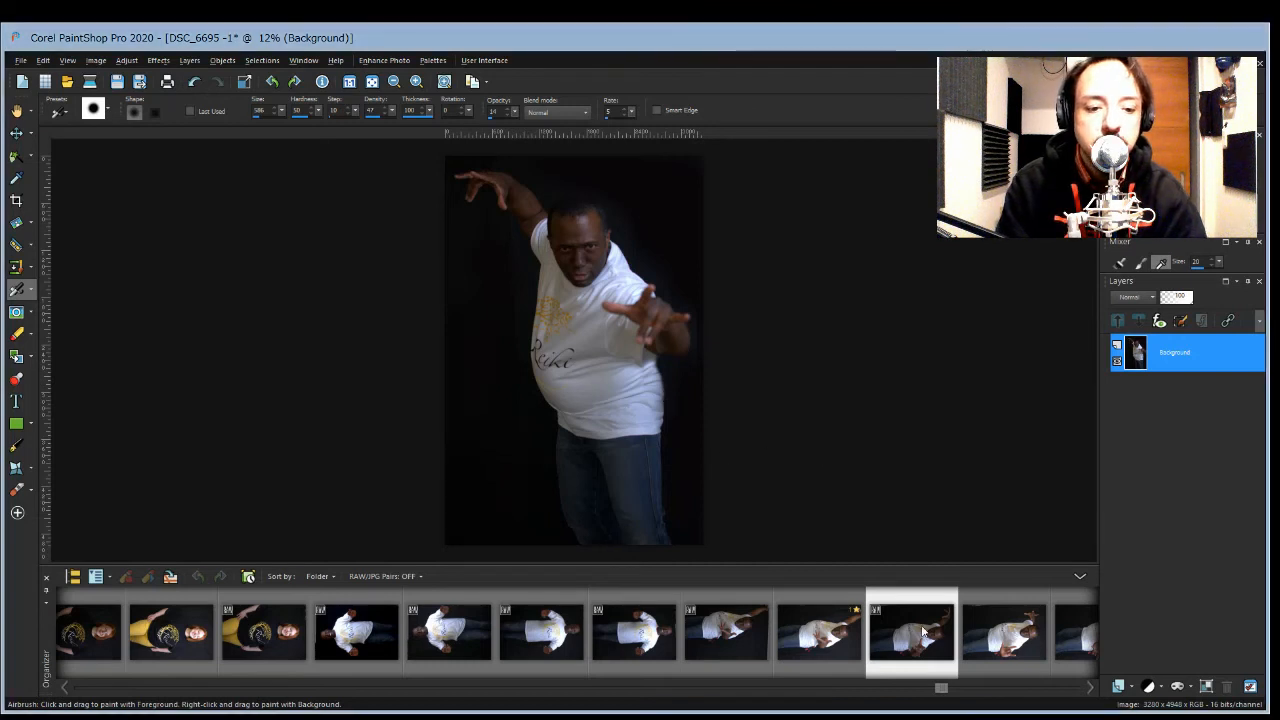
{"action": "left_click", "coordinate": [985, 643]}
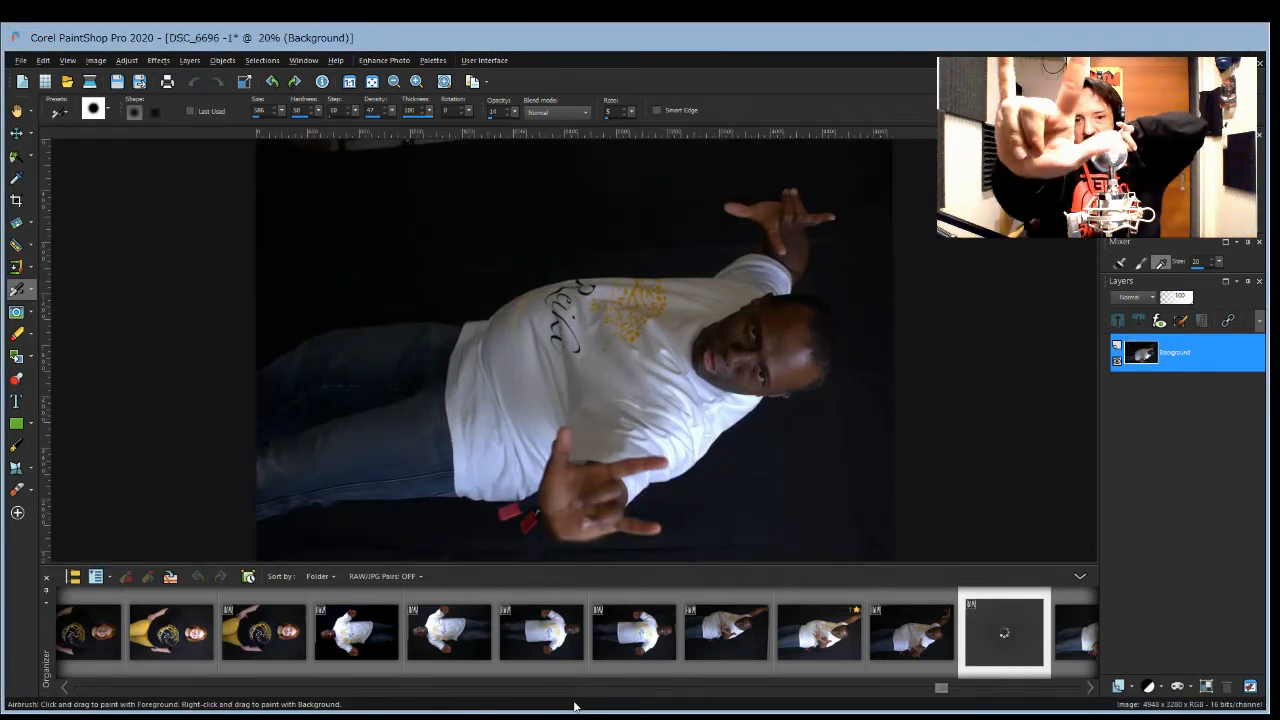
{"action": "left_click", "coordinate": [272, 82]}
{"action": "scroll", "coordinate": [366, 457], "scroll_direction": "down", "scroll_amount": 3}
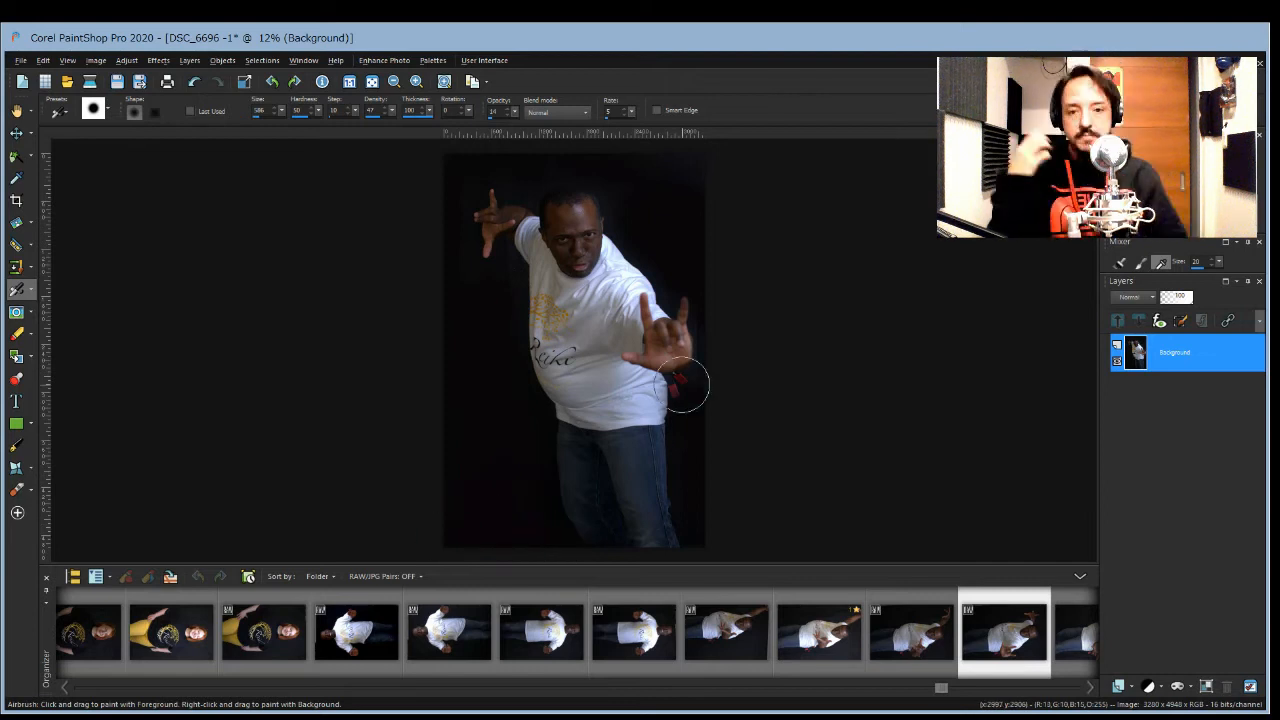
Step: Paint over the red straps beside the man's hip with the Airbrush at size 224
{"action": "scroll", "coordinate": [683, 385], "scroll_direction": "up", "scroll_amount": 6}
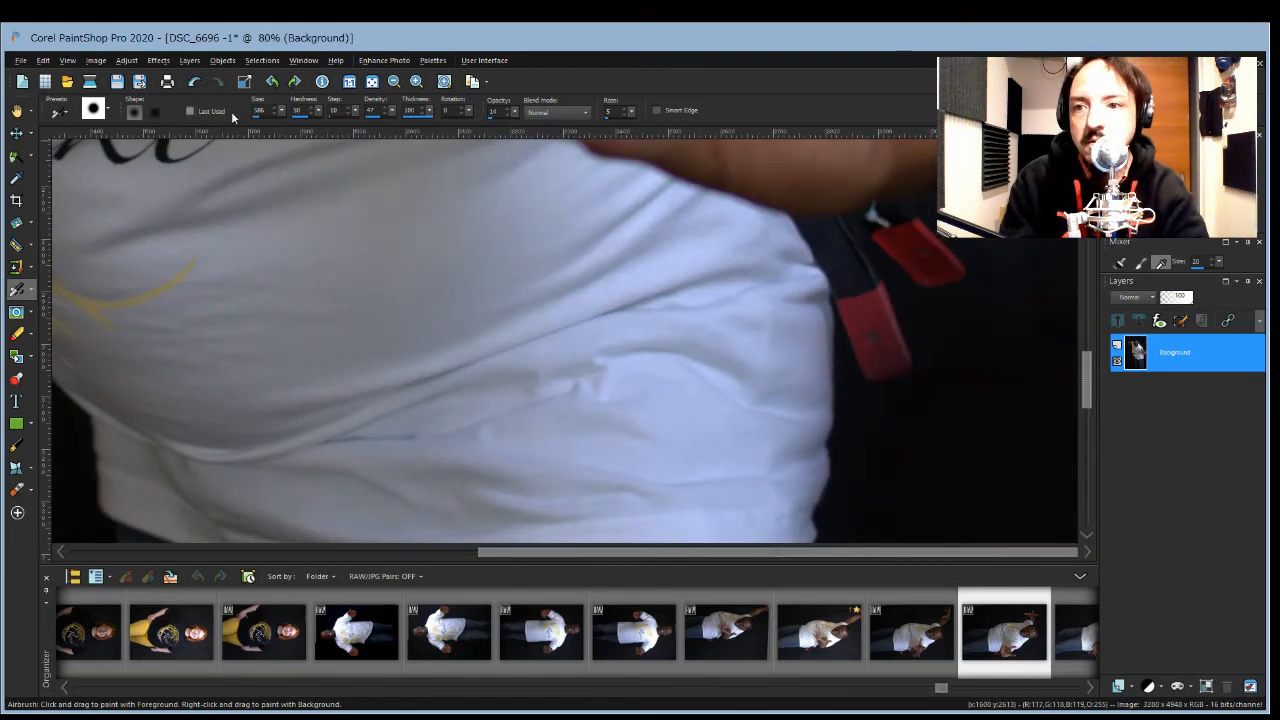
{"action": "left_click", "coordinate": [256, 116]}
{"action": "mouse_move", "coordinate": [951, 286]}
{"action": "left_mouse_down"}
{"action": "mouse_move", "coordinate": [1040, 194]}
{"action": "mouse_move", "coordinate": [905, 254]}
{"action": "mouse_move", "coordinate": [881, 353]}
{"action": "mouse_move", "coordinate": [878, 235]}
{"action": "mouse_move", "coordinate": [925, 237]}
{"action": "mouse_move", "coordinate": [914, 251]}
{"action": "mouse_move", "coordinate": [906, 244]}
{"action": "mouse_move", "coordinate": [1017, 206]}
{"action": "mouse_move", "coordinate": [1050, 170]}
{"action": "left_mouse_up"}
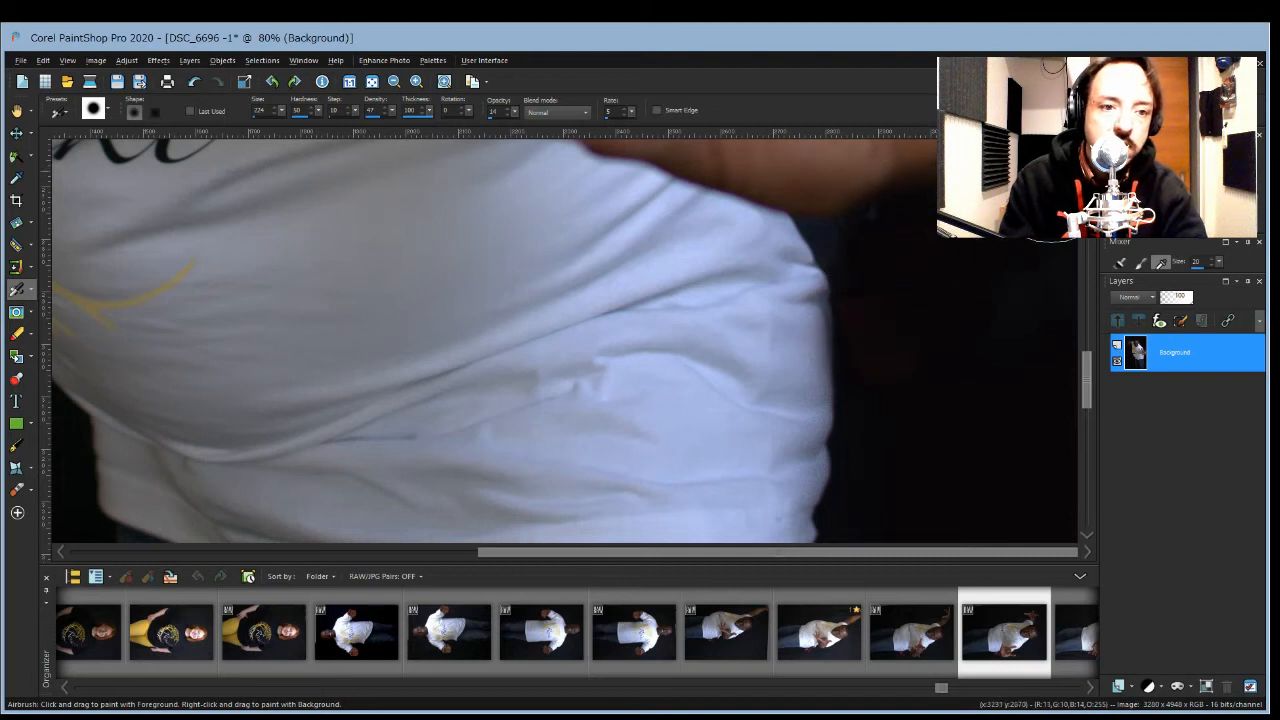
Step: Airbrush the backdrop dark along the man's shoulders, head and raised hand to hide the cloth folds
{"action": "scroll", "coordinate": [1030, 390], "scroll_direction": "up", "scroll_amount": 3}
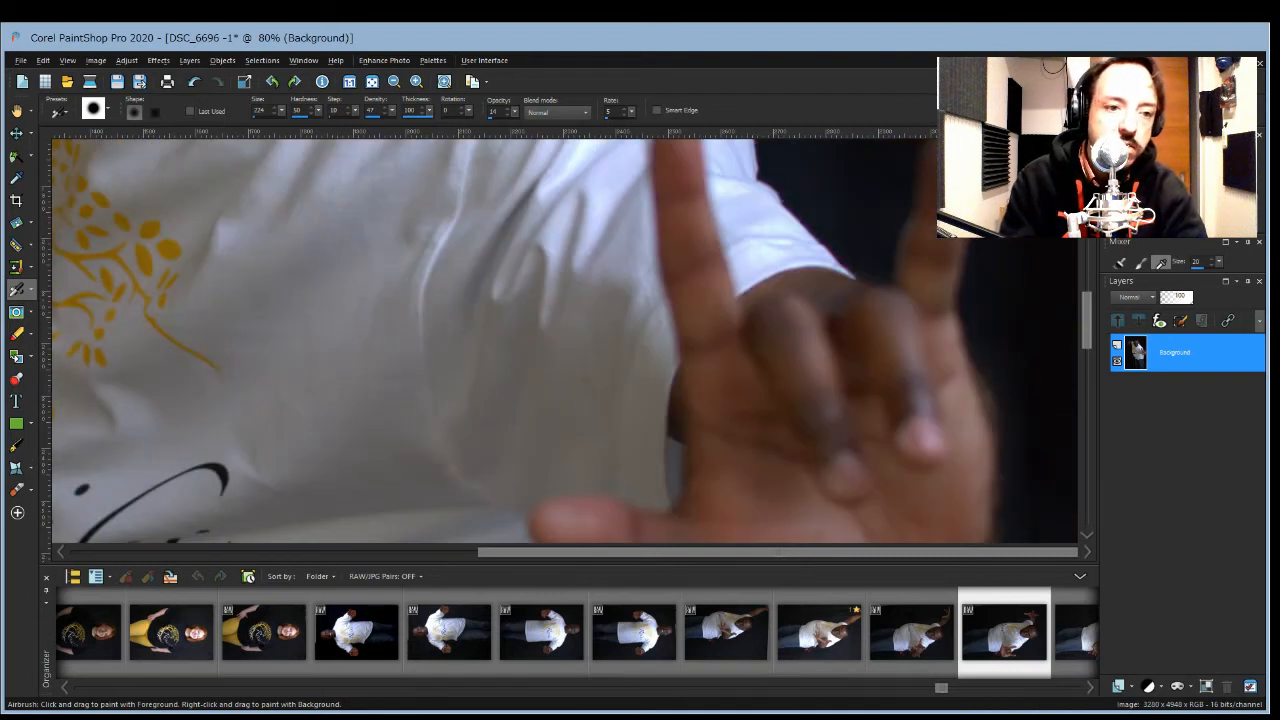
{"action": "scroll", "coordinate": [986, 406], "scroll_direction": "up", "scroll_amount": 3}
{"action": "scroll", "coordinate": [586, 171], "scroll_direction": "down", "scroll_amount": 1}
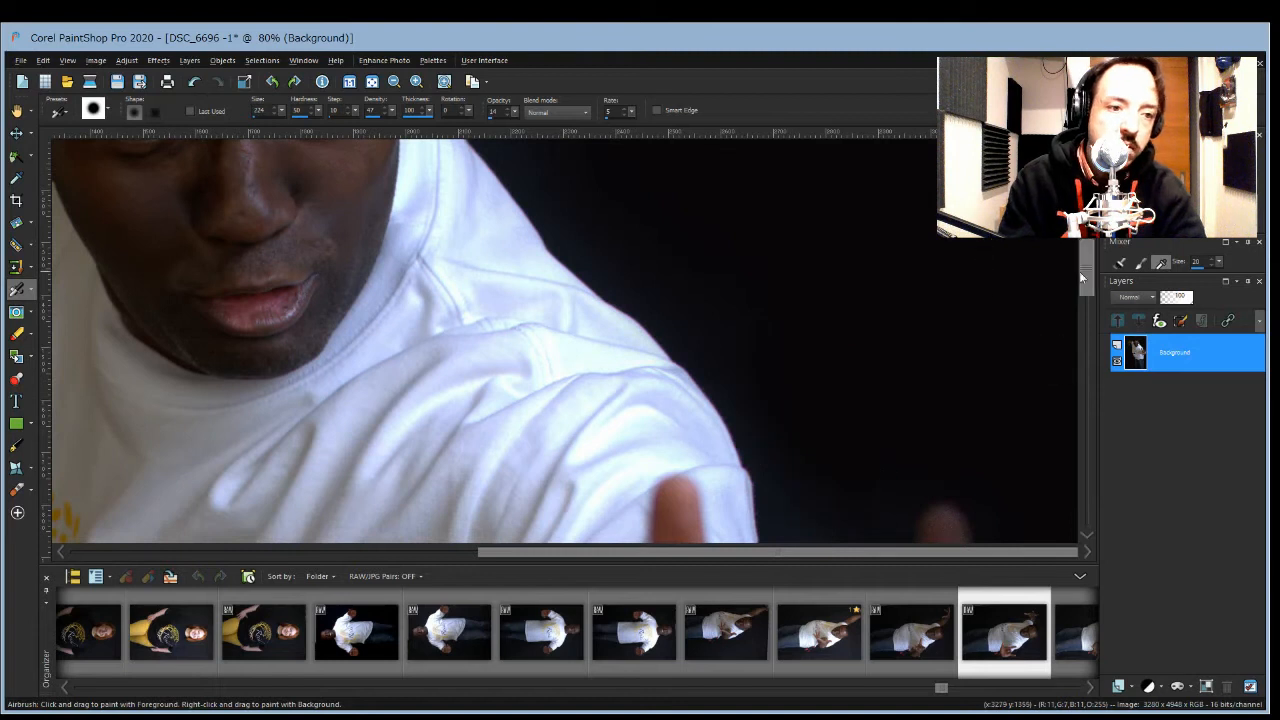
{"action": "left_click_drag", "start_coordinate": [1082, 278], "coordinate": [1086, 256]}
{"action": "left_click_drag", "start_coordinate": [597, 554], "coordinate": [583, 564]}
{"action": "scroll", "coordinate": [670, 414], "scroll_direction": "down", "scroll_amount": 1}
{"action": "mouse_move", "coordinate": [1087, 260]}
{"action": "left_mouse_down"}
{"action": "mouse_move", "coordinate": [1081, 288]}
{"action": "mouse_move", "coordinate": [1081, 251]}
{"action": "left_mouse_up"}
{"action": "mouse_move", "coordinate": [808, 553]}
{"action": "left_mouse_down"}
{"action": "mouse_move", "coordinate": [712, 576]}
{"action": "mouse_move", "coordinate": [575, 570]}
{"action": "left_mouse_up"}
{"action": "mouse_move", "coordinate": [1085, 255]}
{"action": "left_mouse_down"}
{"action": "mouse_move", "coordinate": [1085, 205]}
{"action": "mouse_move", "coordinate": [1085, 273]}
{"action": "left_mouse_up"}
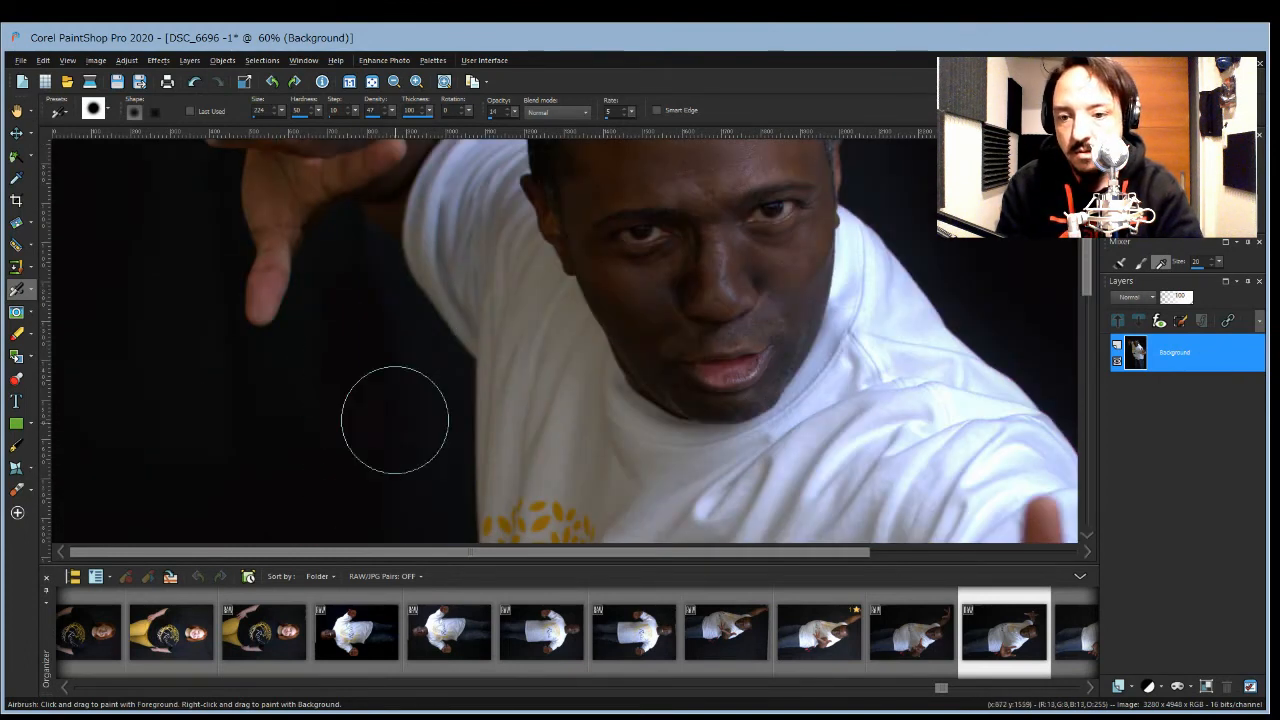
{"action": "scroll", "coordinate": [940, 423], "scroll_direction": "down", "scroll_amount": 4}
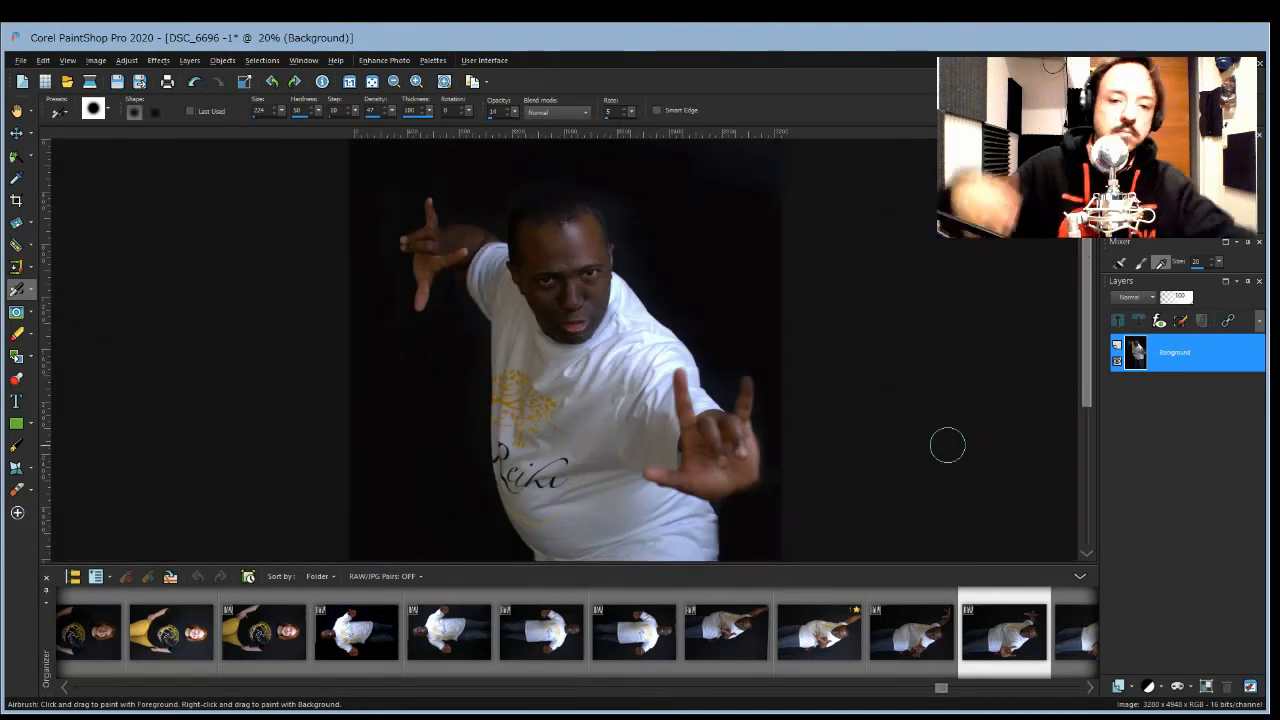
Step: Try brightening the man's face with the Dodge Brush at opacity 24 and undo the stroke
{"action": "scroll", "coordinate": [934, 346], "scroll_direction": "up", "scroll_amount": 3}
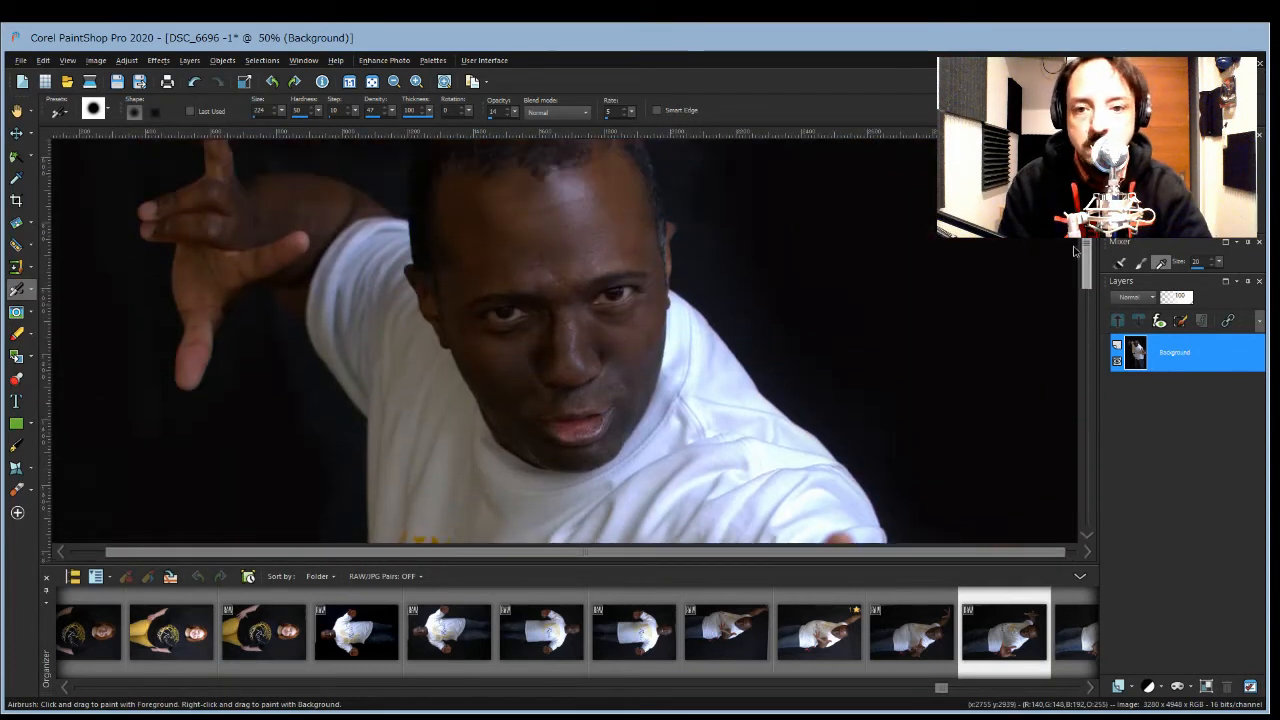
{"action": "left_click_drag", "start_coordinate": [1084, 256], "coordinate": [1084, 249]}
{"action": "left_click", "coordinate": [17, 311]}
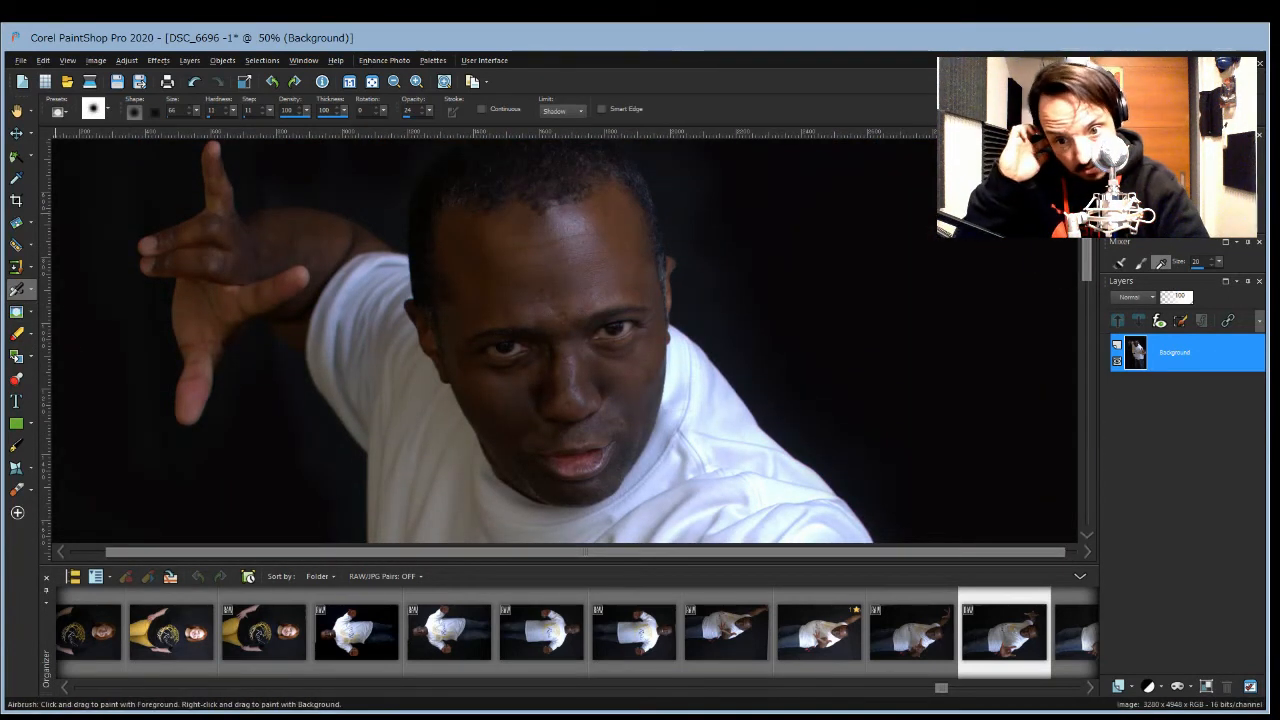
{"action": "mouse_move", "coordinate": [494, 262]}
{"action": "left_mouse_down"}
{"action": "mouse_move", "coordinate": [495, 412]}
{"action": "mouse_move", "coordinate": [545, 342]}
{"action": "mouse_move", "coordinate": [608, 300]}
{"action": "mouse_move", "coordinate": [522, 475]}
{"action": "mouse_move", "coordinate": [443, 247]}
{"action": "mouse_move", "coordinate": [520, 445]}
{"action": "mouse_move", "coordinate": [537, 197]}
{"action": "mouse_move", "coordinate": [588, 434]}
{"action": "left_mouse_up"}
{"action": "key", "text": "ctrl+z"}
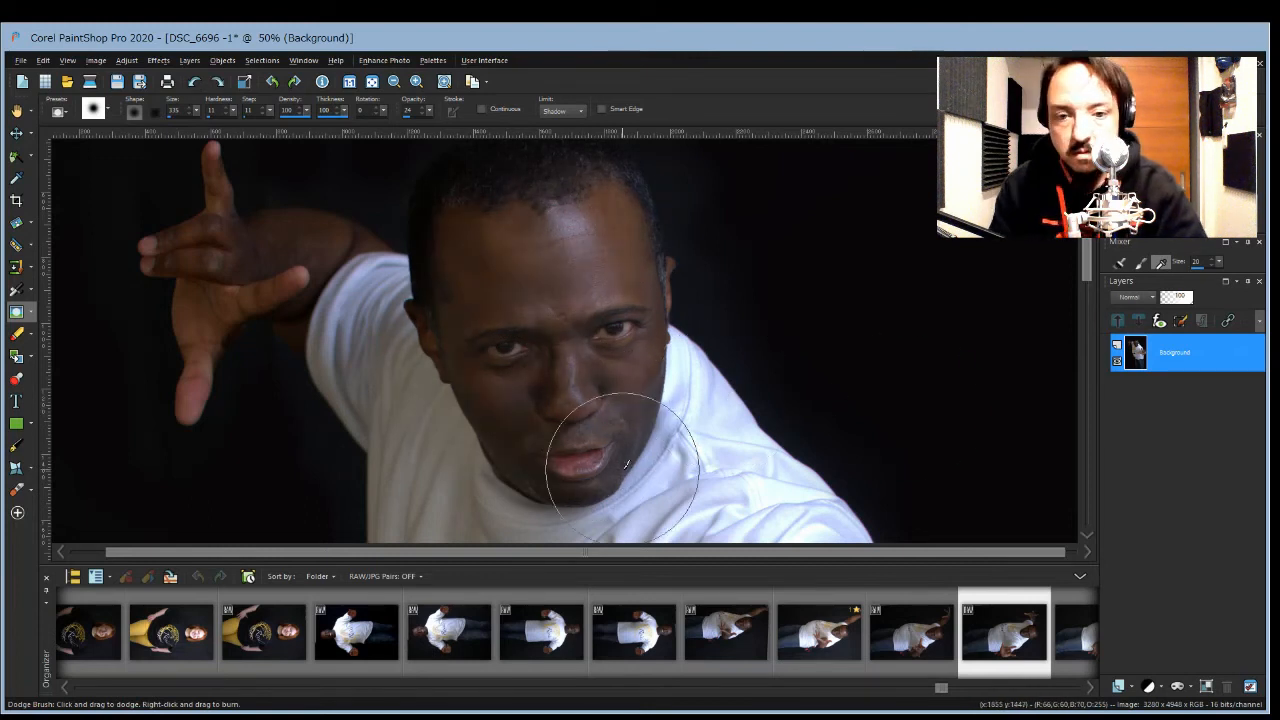
Step: Set the Dodge Brush opacity to 15 and brighten the man's face and hair, undoing the excess stroke
{"action": "scroll", "coordinate": [520, 332], "scroll_direction": "up", "scroll_amount": 2}
{"action": "left_click", "coordinate": [407, 115]}
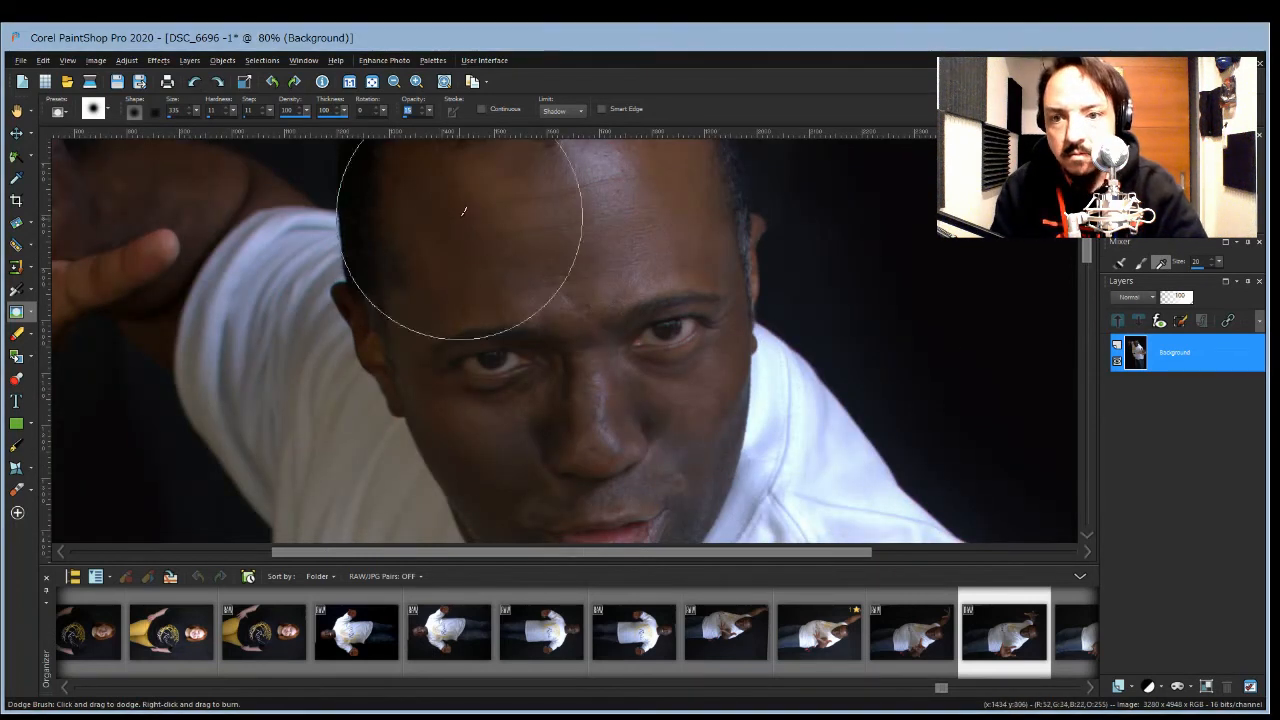
{"action": "scroll", "coordinate": [620, 450], "scroll_direction": "down", "scroll_amount": 2}
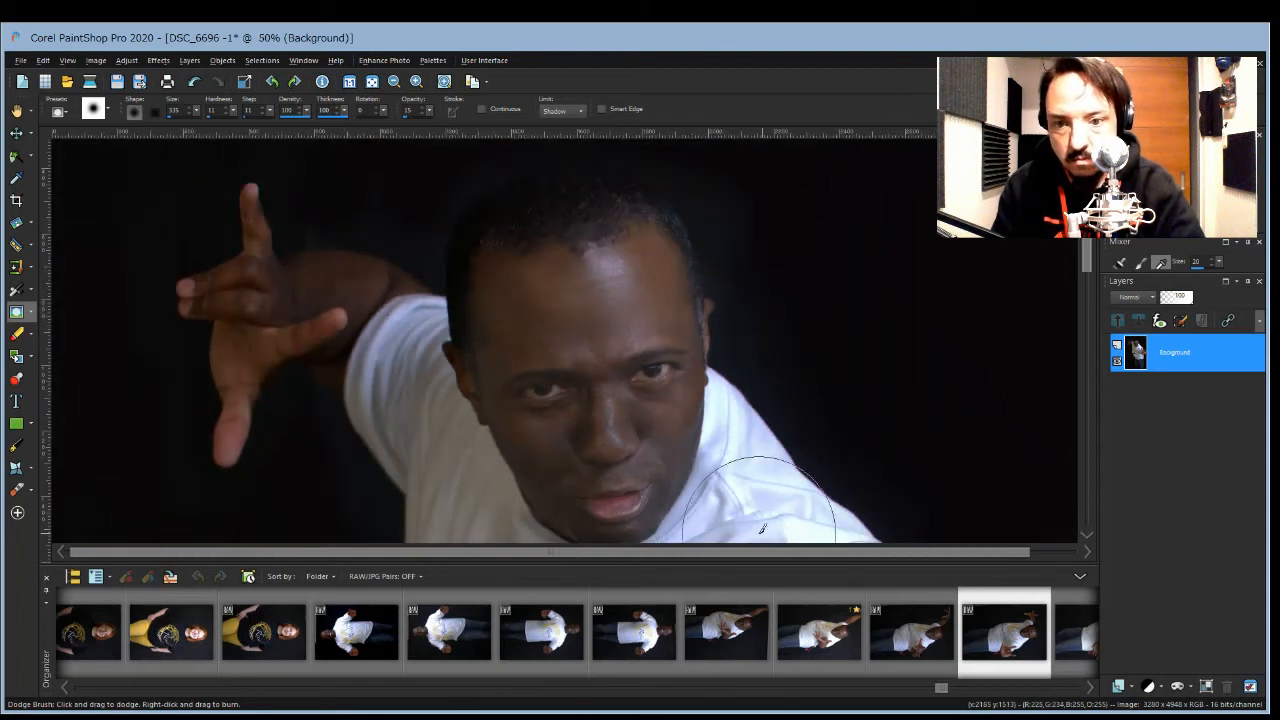
{"action": "key", "text": "ctrl+z"}
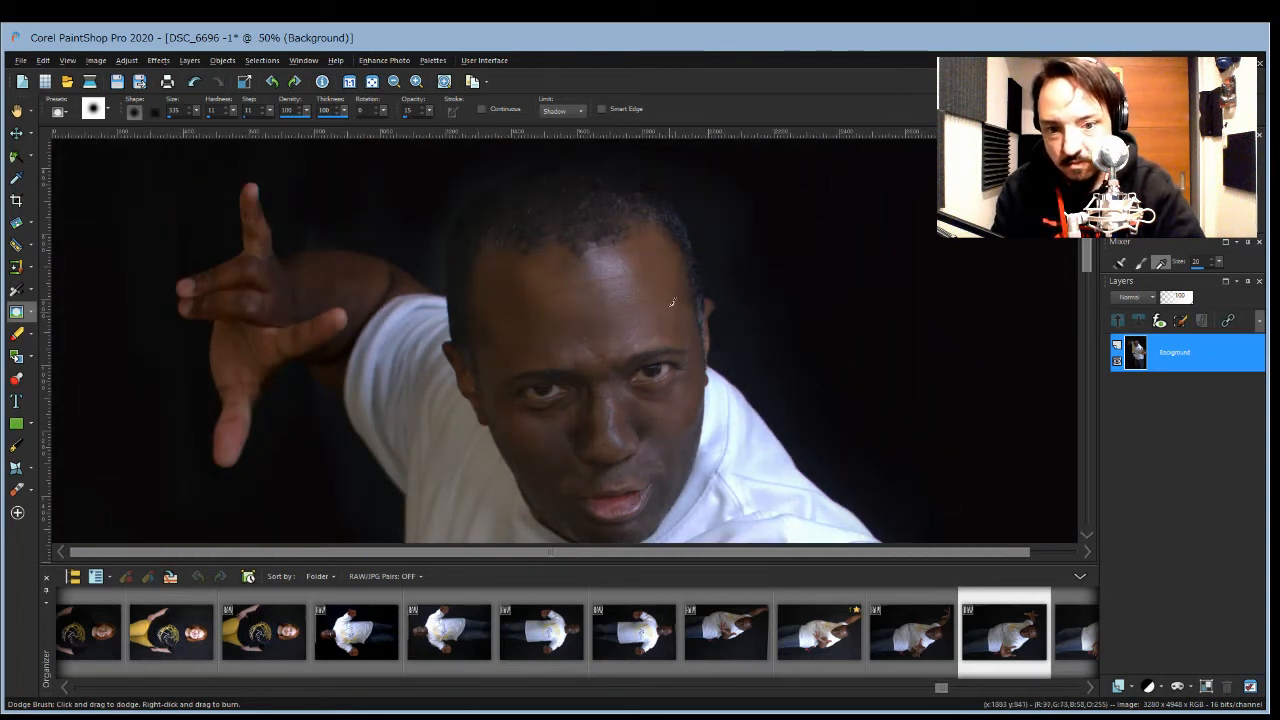
{"action": "scroll", "coordinate": [771, 414], "scroll_direction": "down", "scroll_amount": 3}
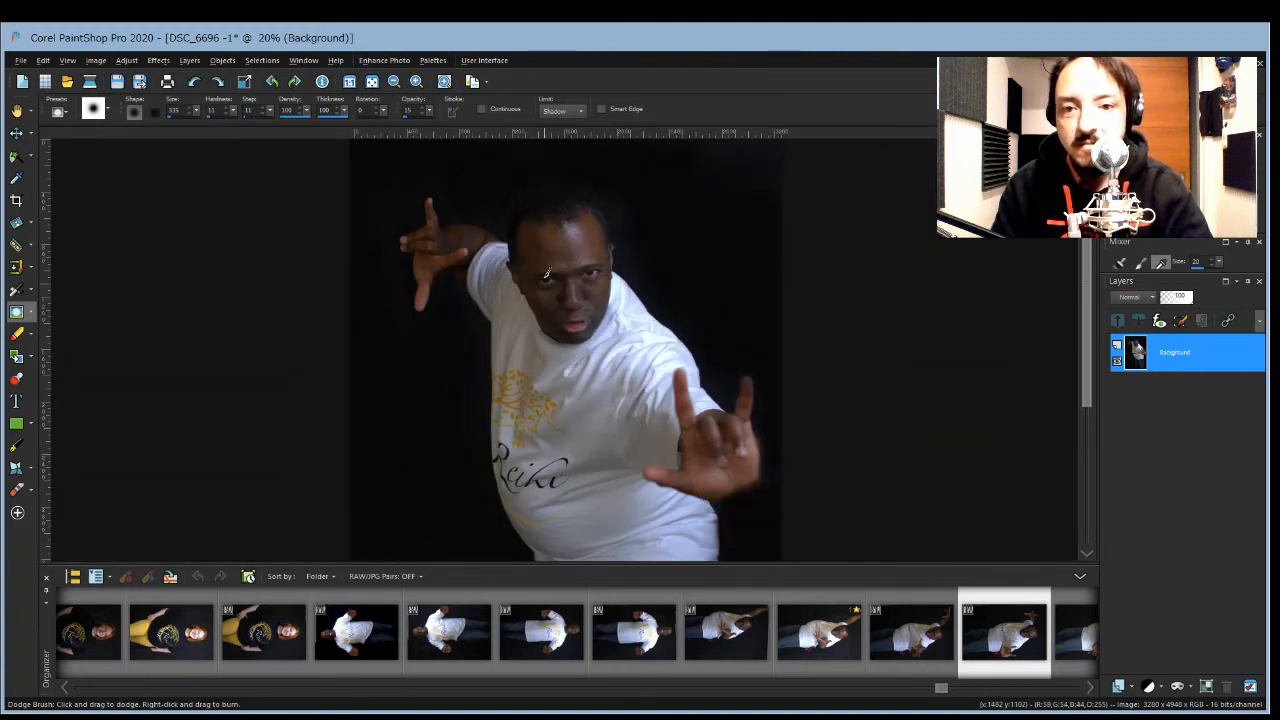
{"action": "scroll", "coordinate": [1049, 434], "scroll_direction": "down", "scroll_amount": 1}
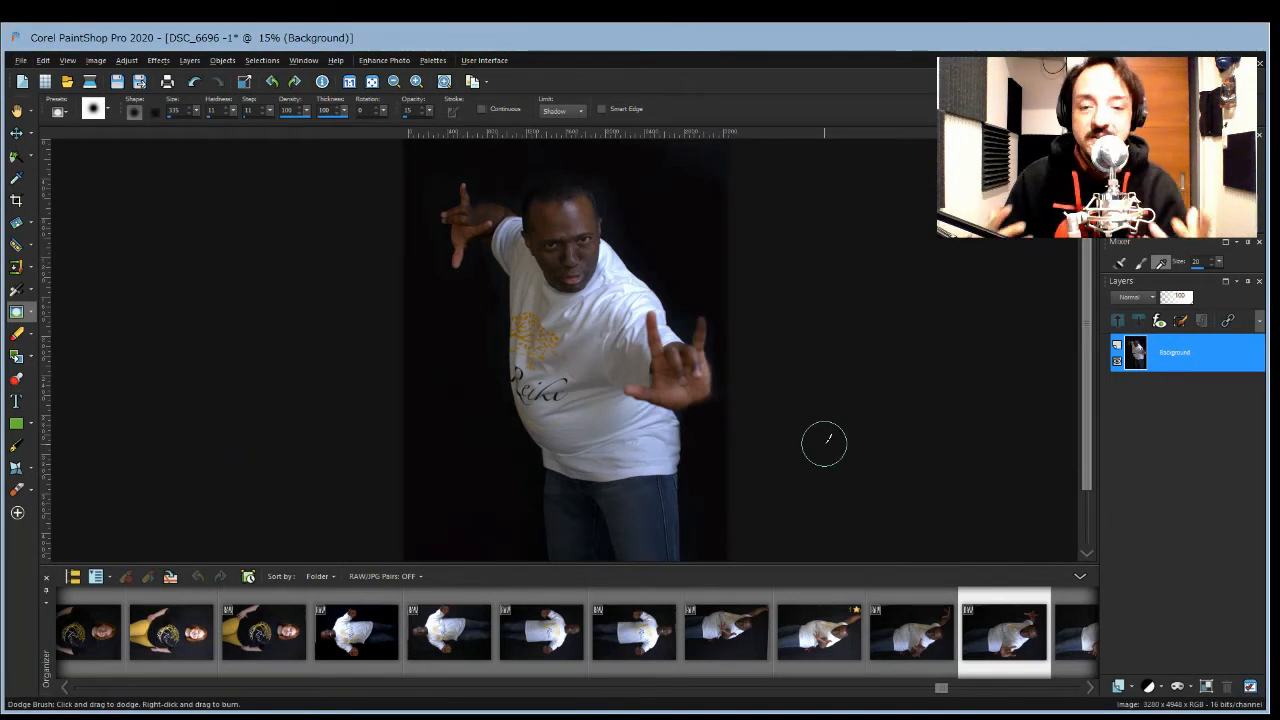
Step: Open DSC_6697 and rotate it 90 degrees left so the man stands upright
{"action": "left_click", "coordinate": [1089, 687]}
{"action": "left_click", "coordinate": [695, 657]}
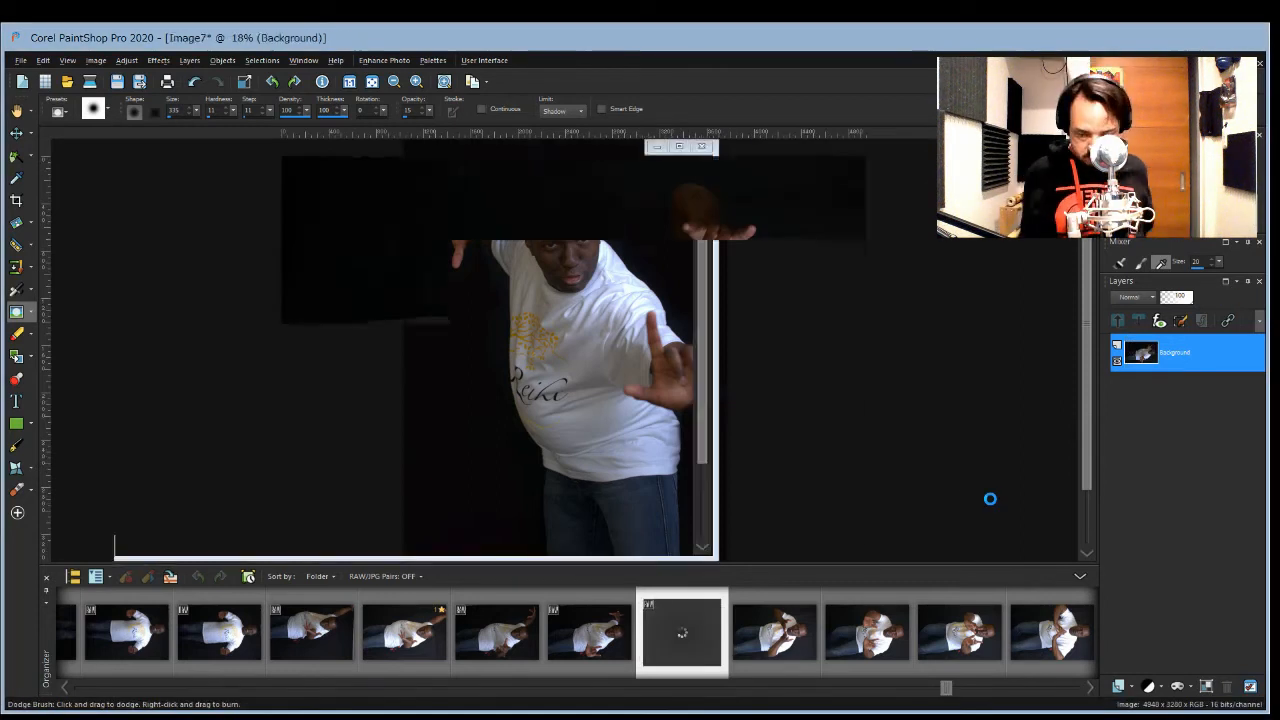
{"action": "left_click", "coordinate": [271, 81]}
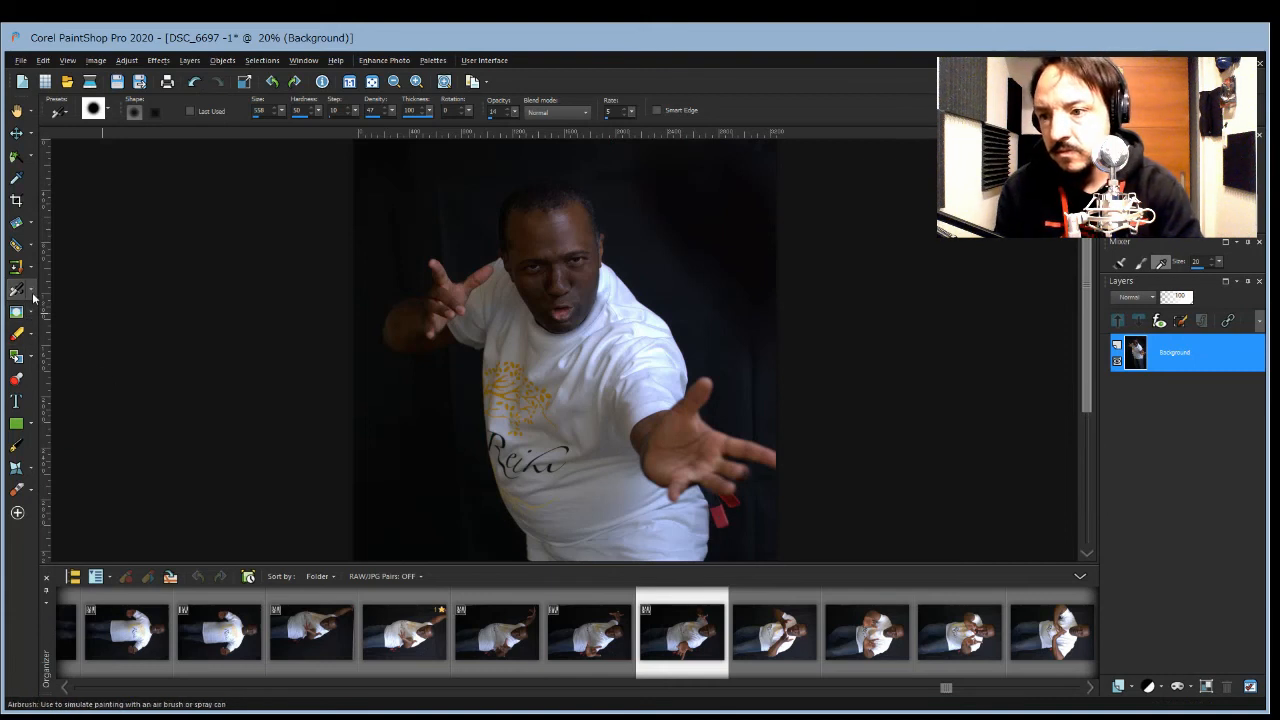
Step: Try replacing the whole backdrop with a uniform dark colour using the Color Replacer and undo the replacements
{"action": "left_click", "coordinate": [107, 539]}
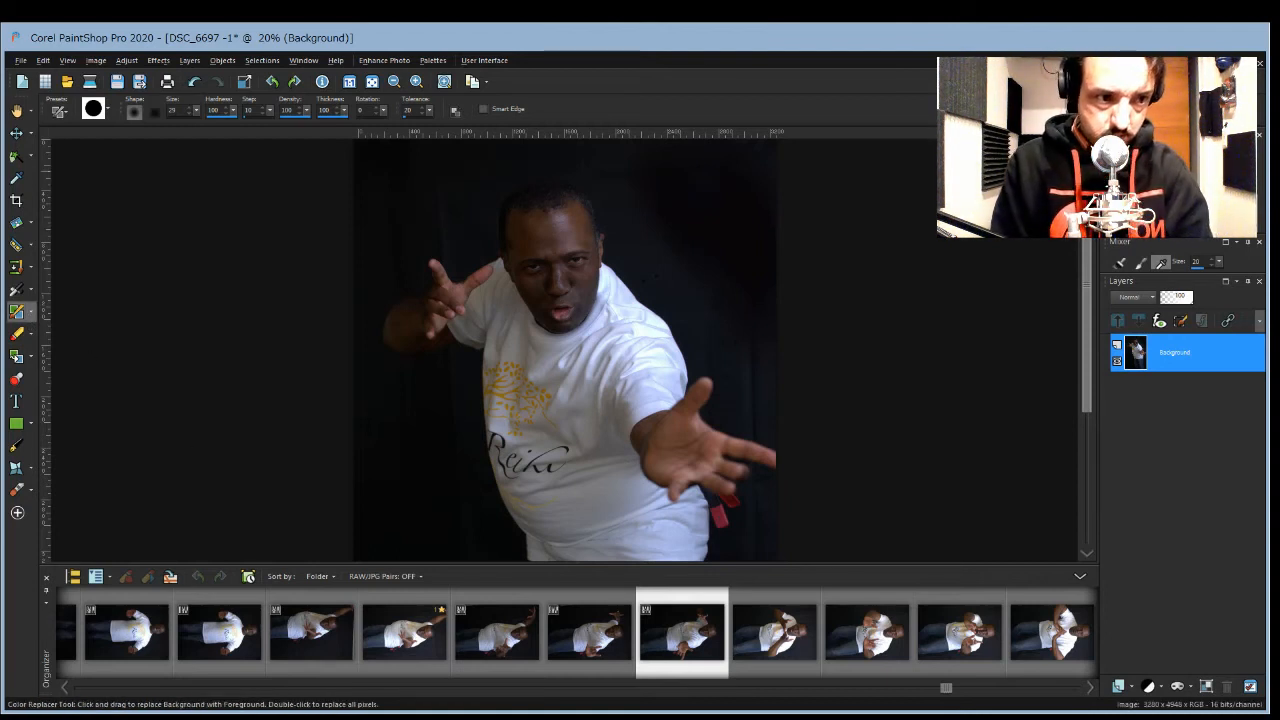
{"action": "scroll", "coordinate": [712, 332], "scroll_direction": "up", "scroll_amount": 3}
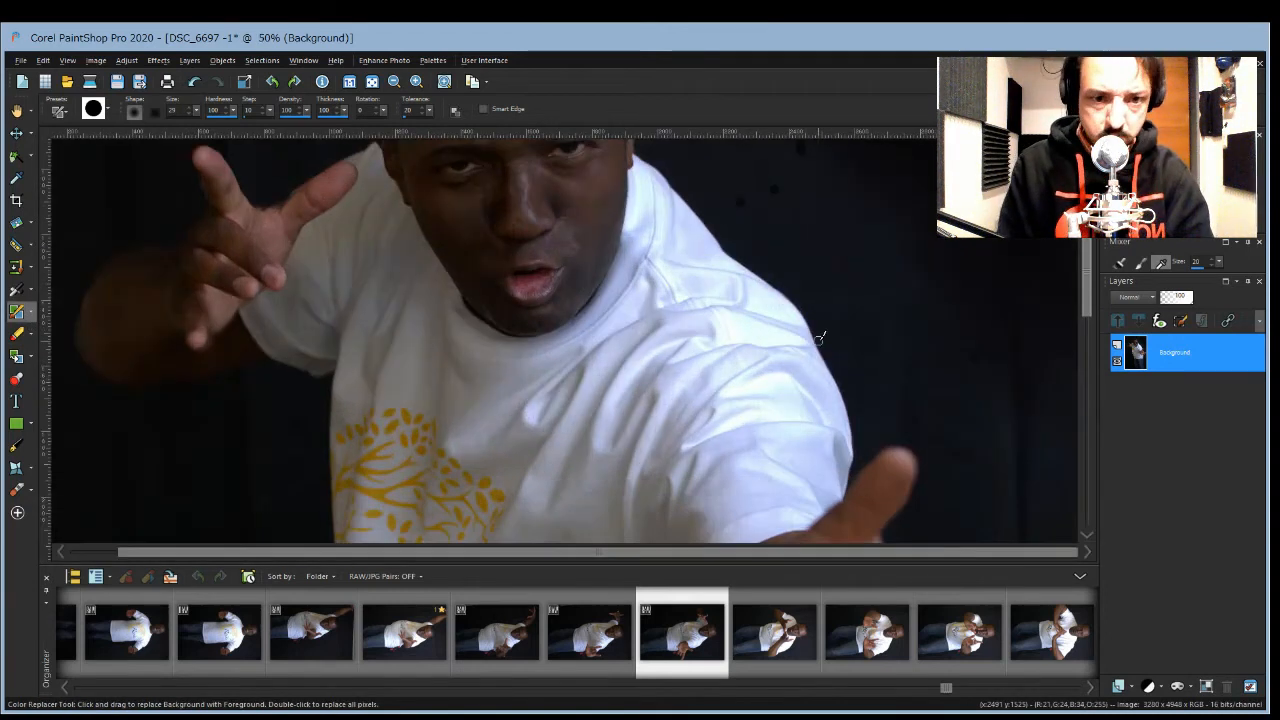
{"action": "left_click", "coordinate": [859, 286]}
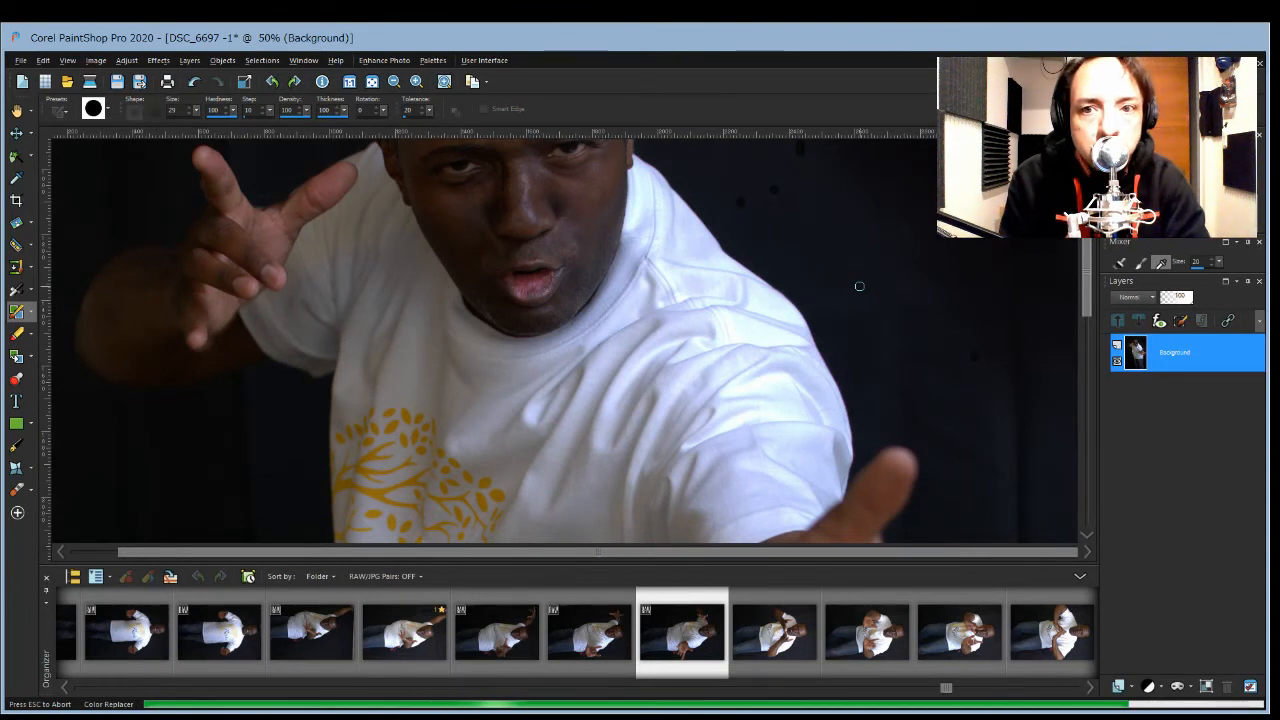
{"action": "scroll", "coordinate": [691, 251], "scroll_direction": "down", "scroll_amount": 2}
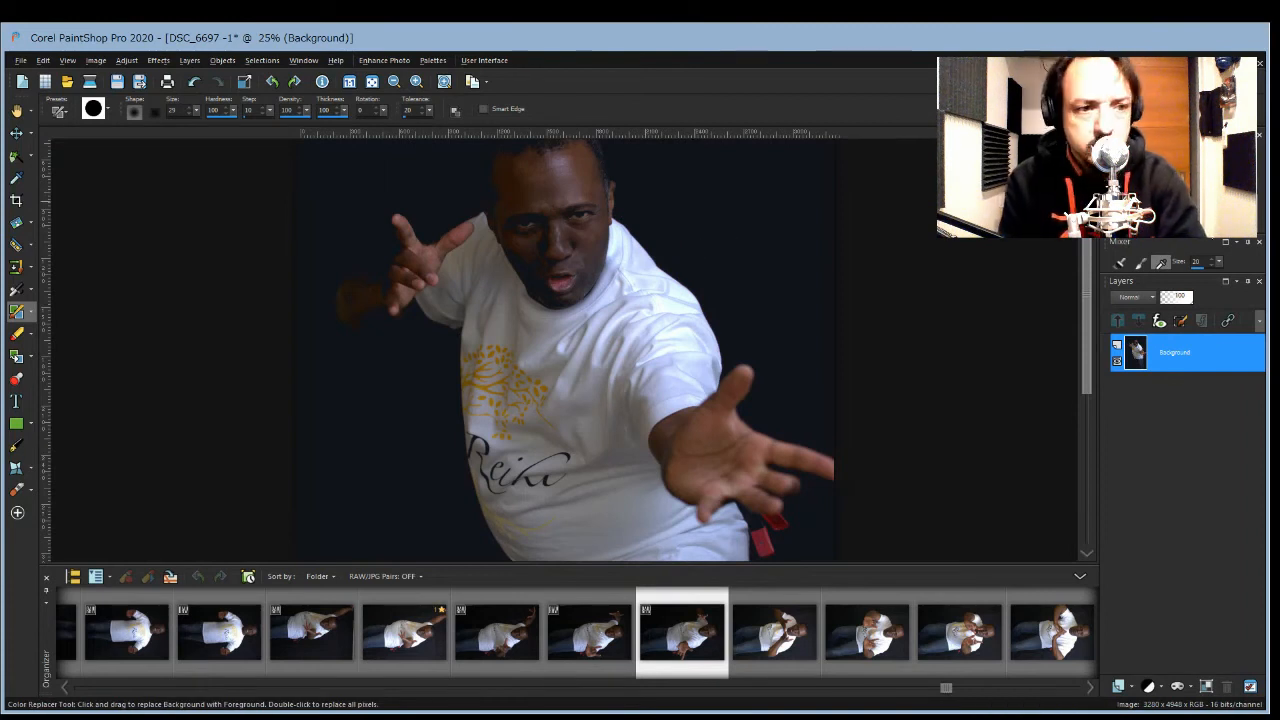
{"action": "left_click", "coordinate": [709, 240]}
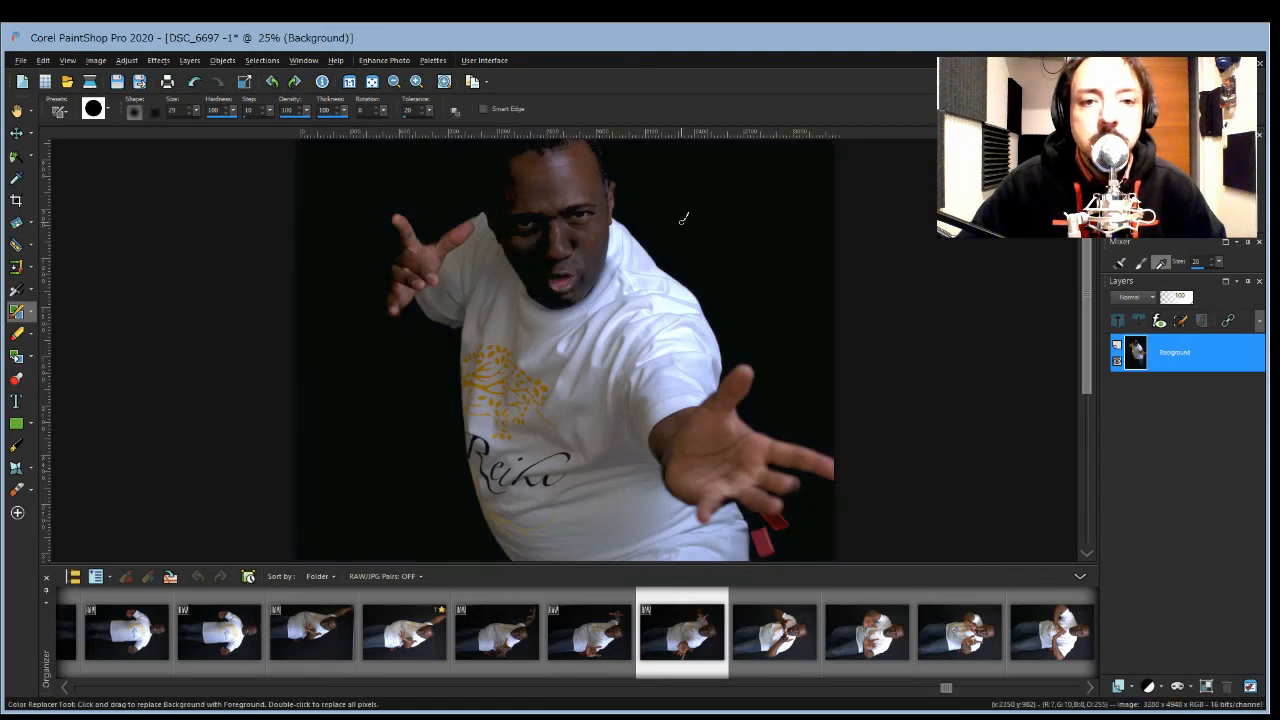
{"action": "scroll", "coordinate": [1000, 464], "scroll_direction": "down", "scroll_amount": 1}
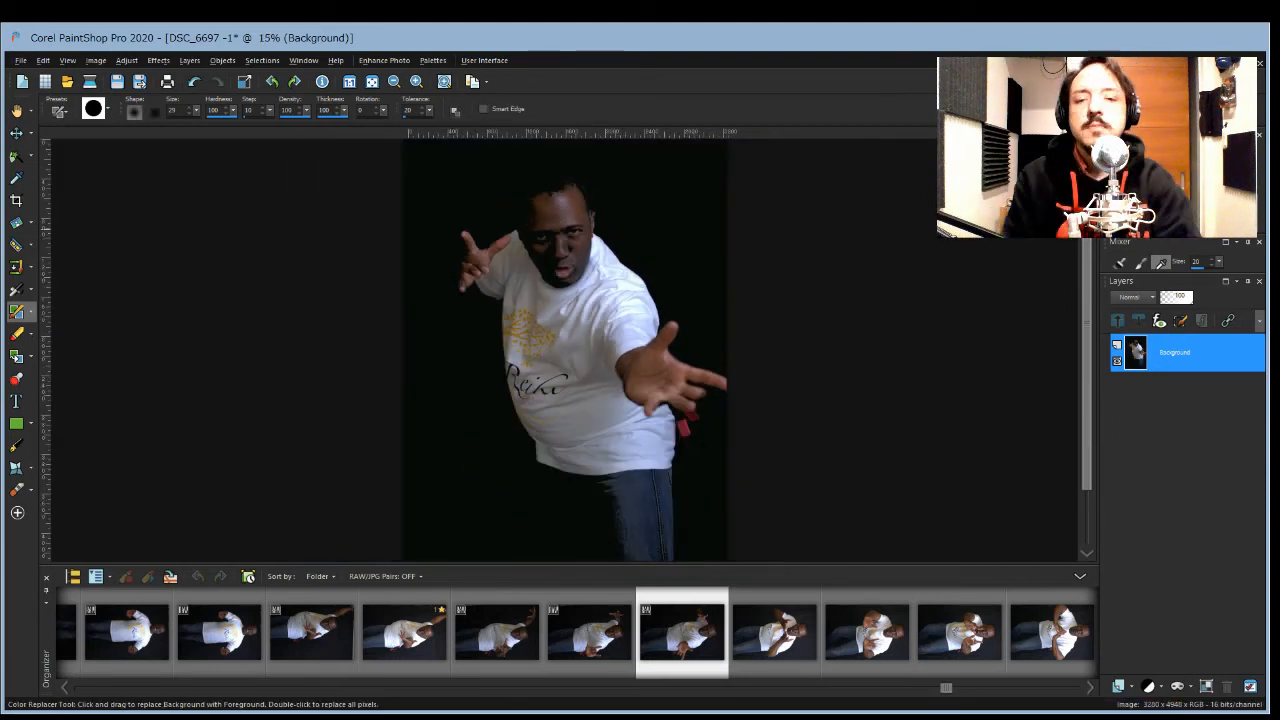
{"action": "double_click", "coordinate": [815, 285]}
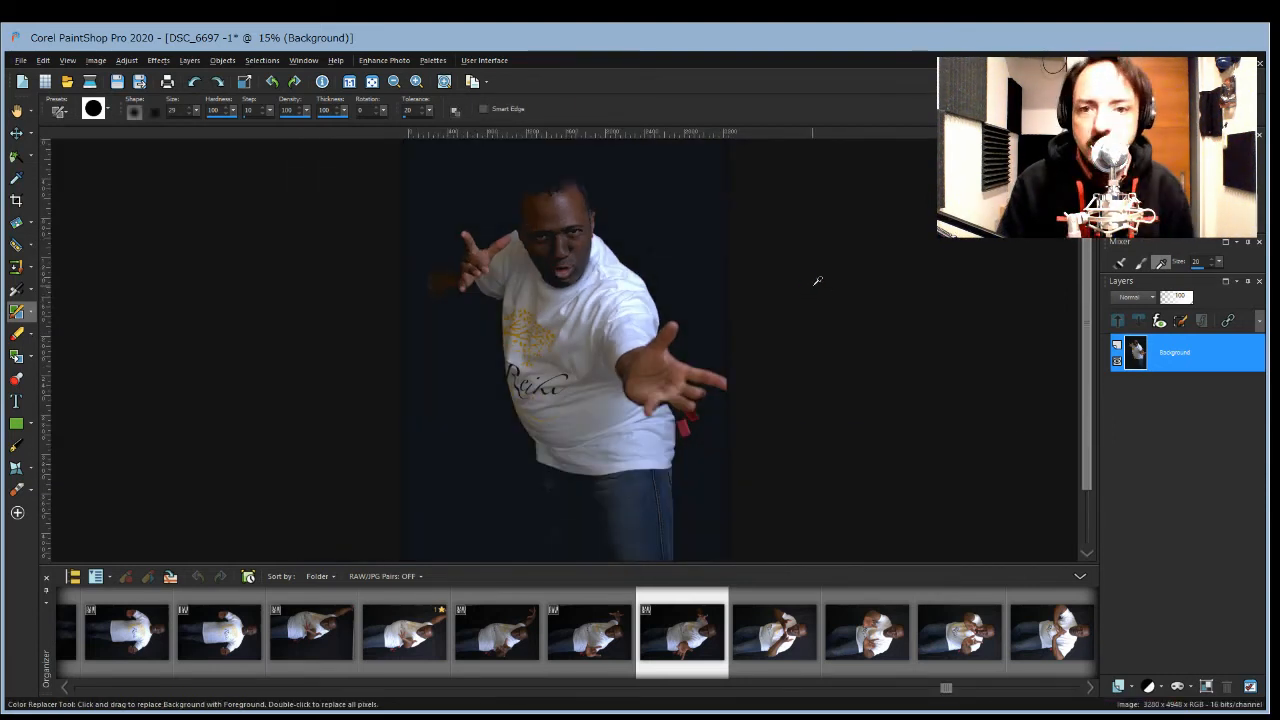
{"action": "key", "text": "ctrl+z"}
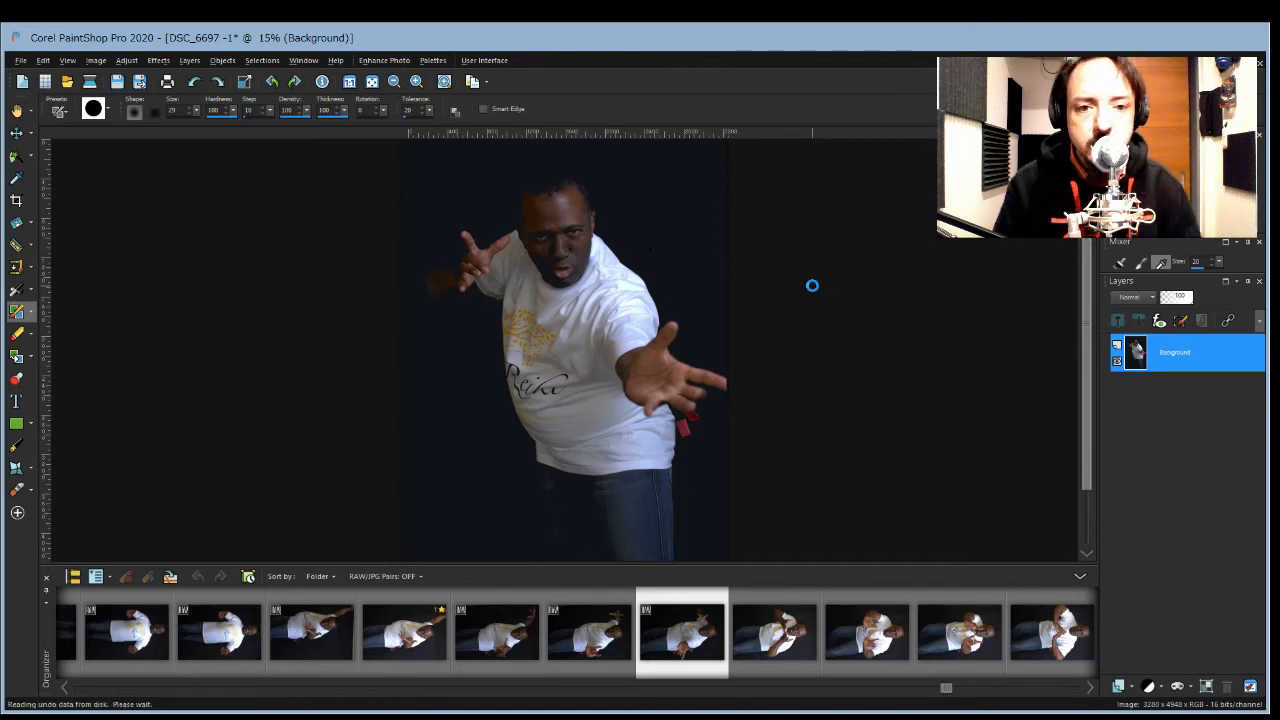
Step: Paint over the red straps beside the man's hip with the Airbrush at size 224
{"action": "left_click", "coordinate": [16, 289]}
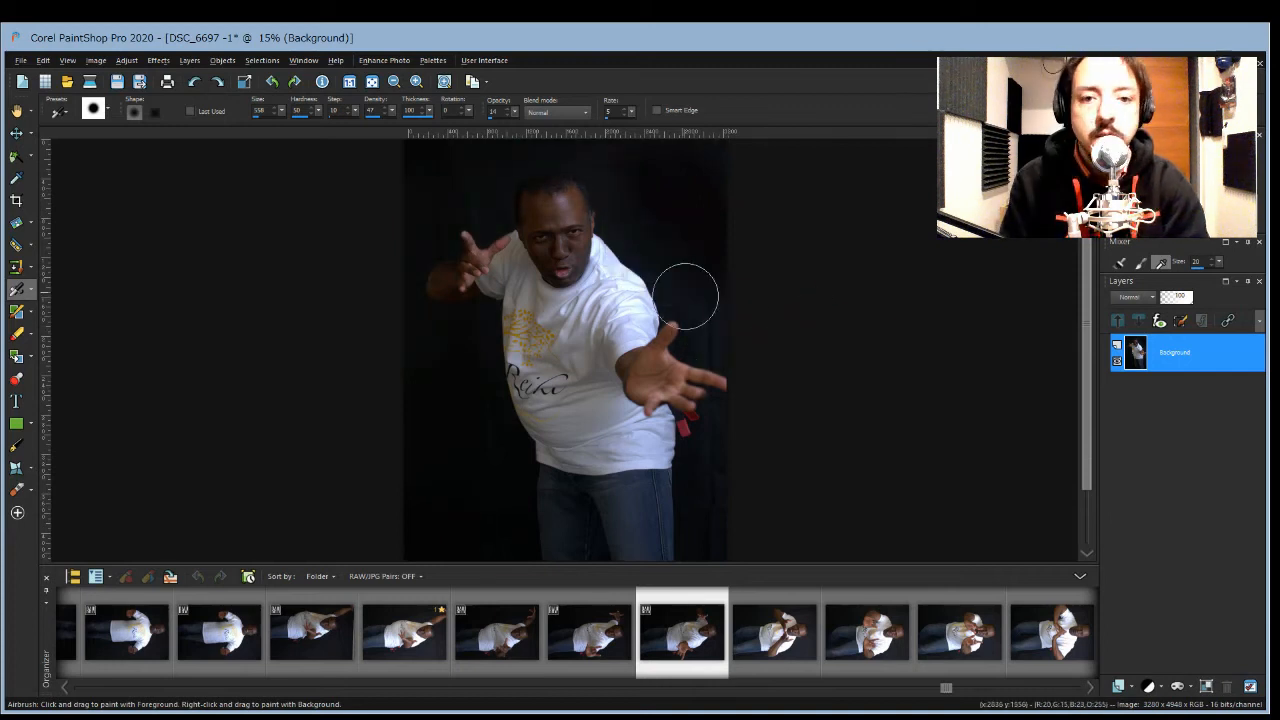
{"action": "scroll", "coordinate": [710, 466], "scroll_direction": "up", "scroll_amount": 4}
{"action": "scroll", "coordinate": [917, 465], "scroll_direction": "up", "scroll_amount": 1}
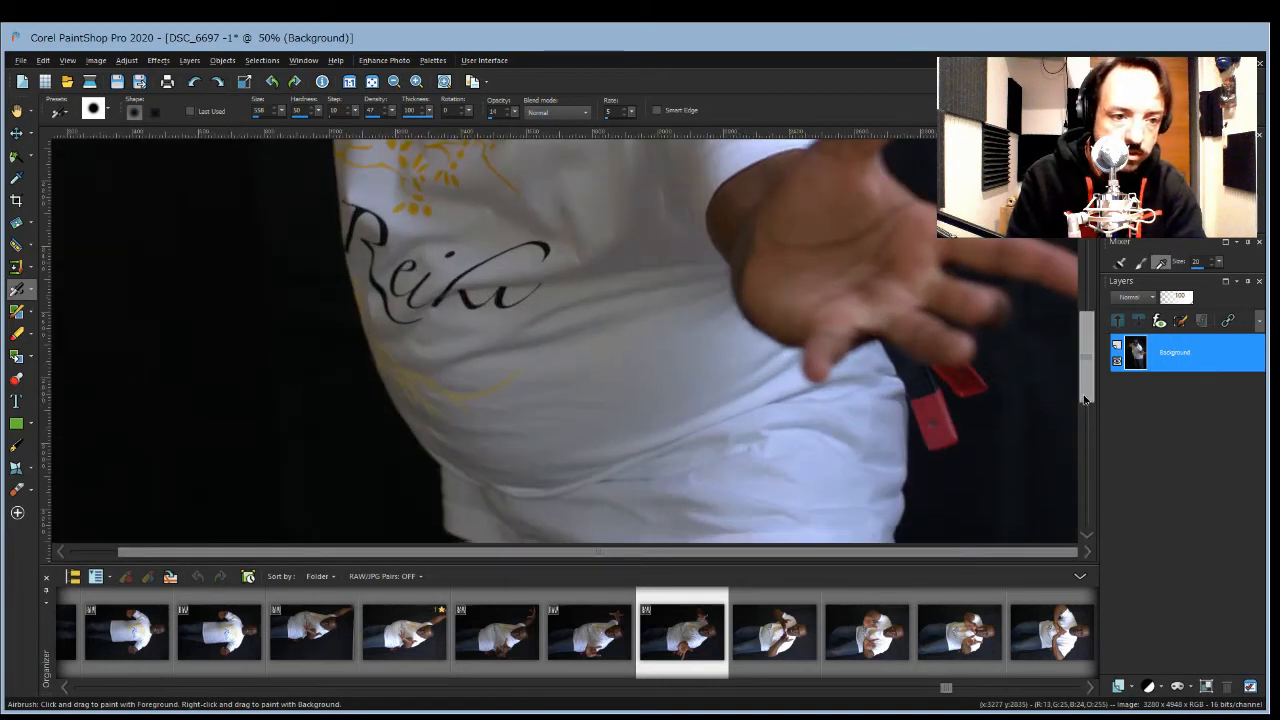
{"action": "mouse_move", "coordinate": [930, 320]}
{"action": "left_mouse_down"}
{"action": "mouse_move", "coordinate": [982, 297]}
{"action": "mouse_move", "coordinate": [945, 310]}
{"action": "mouse_move", "coordinate": [997, 283]}
{"action": "mouse_move", "coordinate": [941, 293]}
{"action": "mouse_move", "coordinate": [1022, 268]}
{"action": "left_mouse_up"}
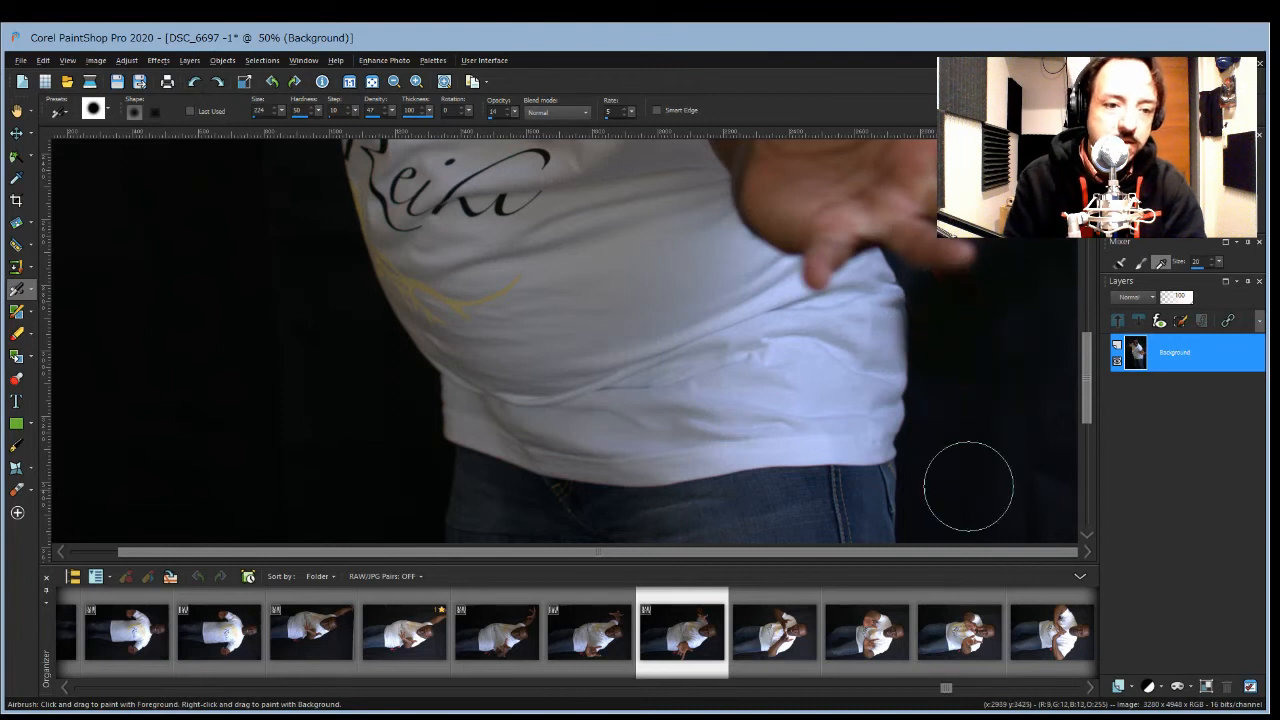
Step: Airbrush the backdrop dark beside the man's outstretched arm, shoulder and head
{"action": "scroll", "coordinate": [1044, 338], "scroll_direction": "up", "scroll_amount": 3}
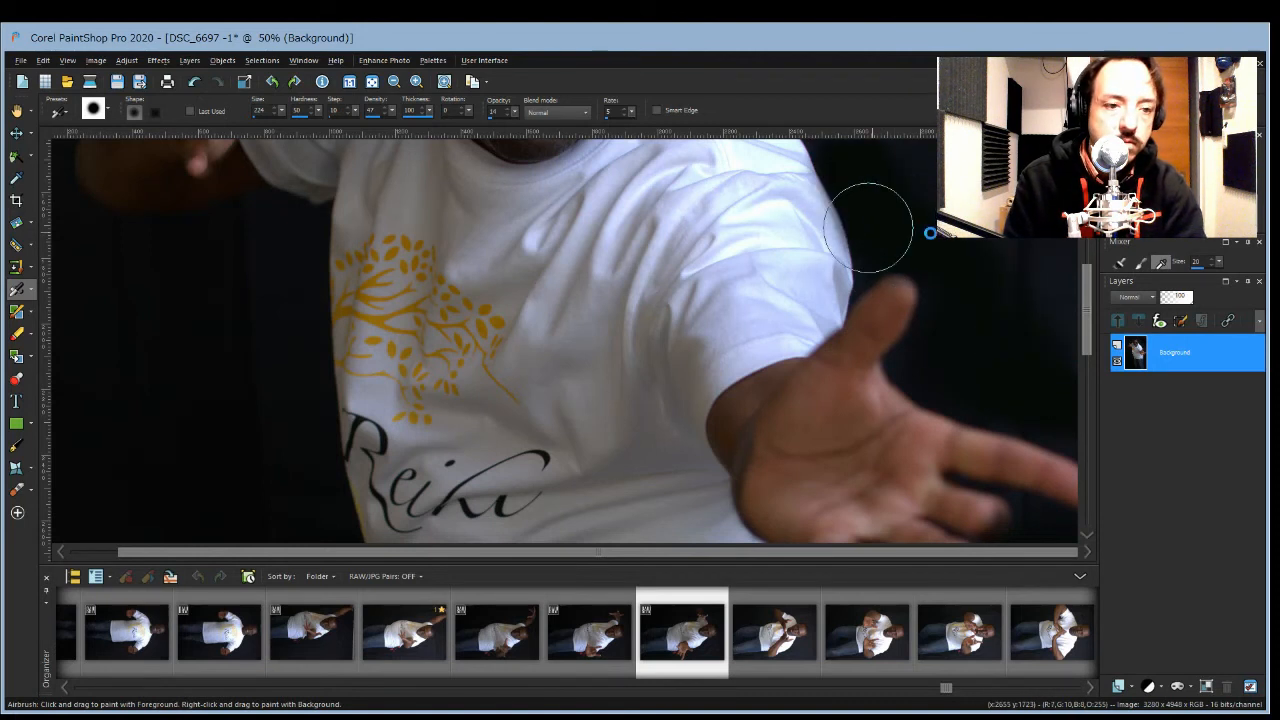
{"action": "scroll", "coordinate": [877, 229], "scroll_direction": "up", "scroll_amount": 5}
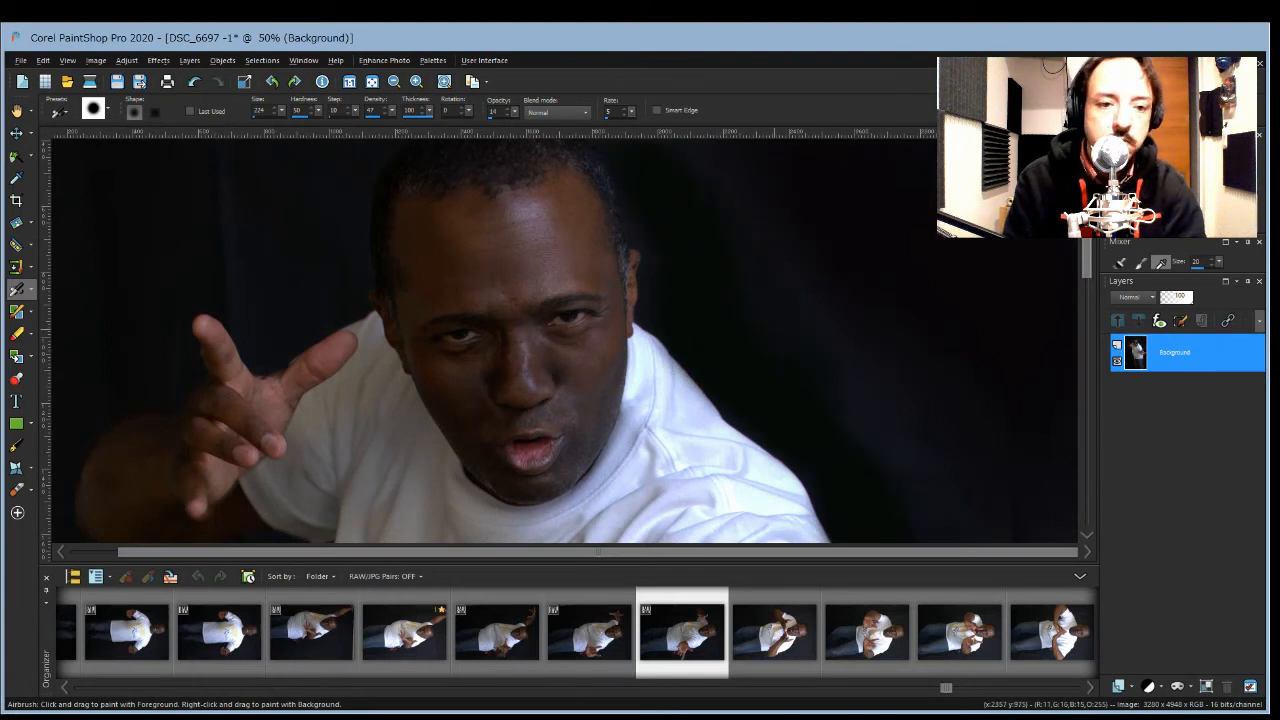
{"action": "scroll", "coordinate": [718, 300], "scroll_direction": "up", "scroll_amount": 3}
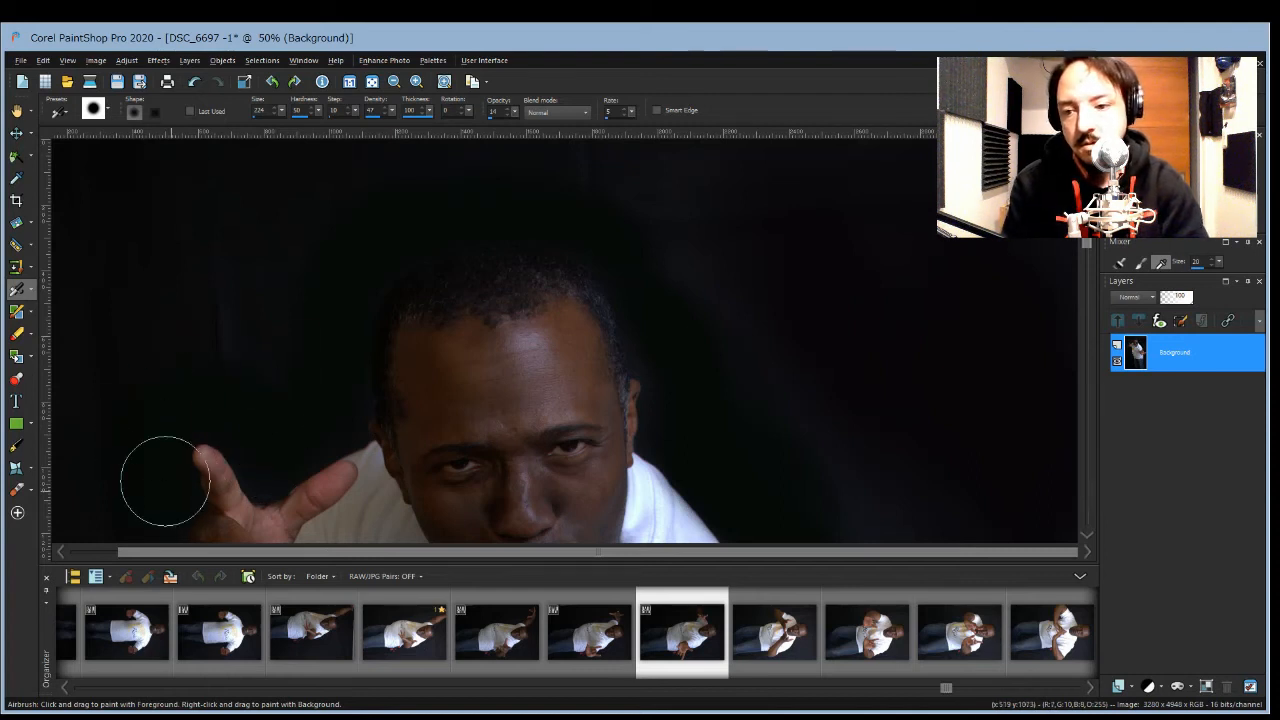
Step: Darken the backdrop around the man's raised hand, torso and legs with the Airbrush, and pick the Paint Brush for the remaining areas
{"action": "left_click_drag", "start_coordinate": [497, 556], "coordinate": [449, 556]}
{"action": "scroll", "coordinate": [177, 332], "scroll_direction": "down", "scroll_amount": 8}
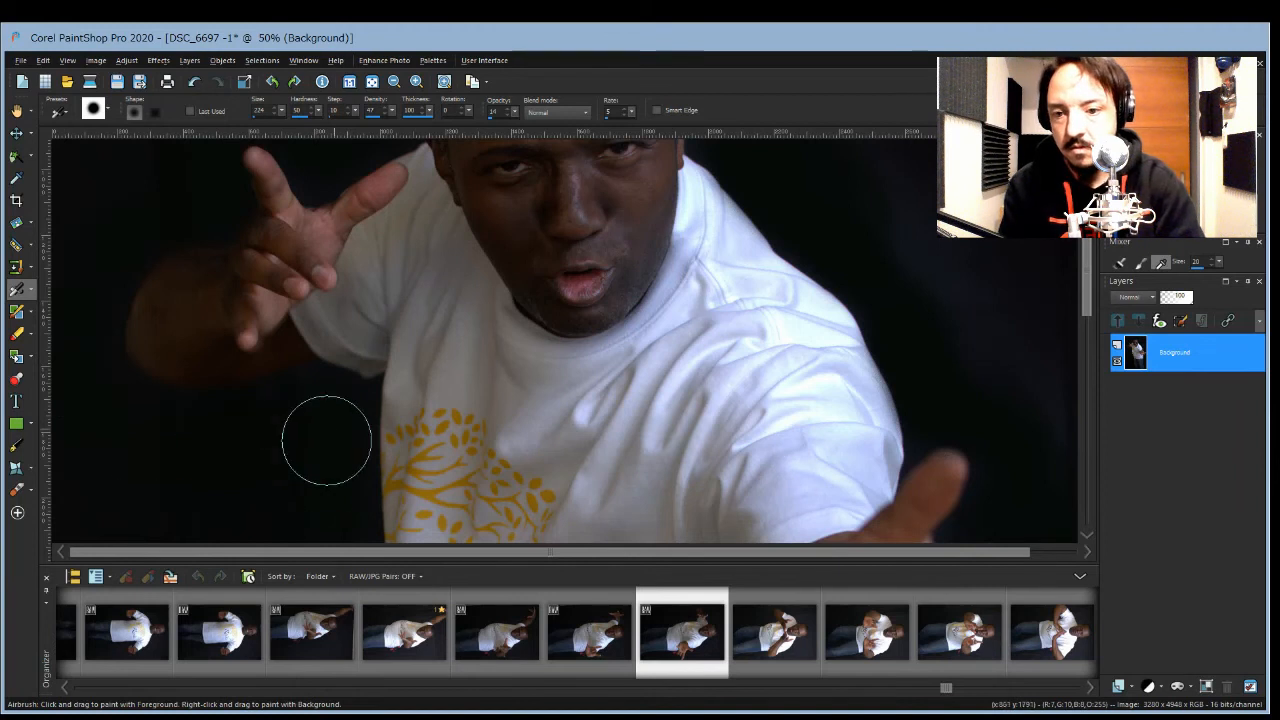
{"action": "scroll", "coordinate": [326, 457], "scroll_direction": "down", "scroll_amount": 5}
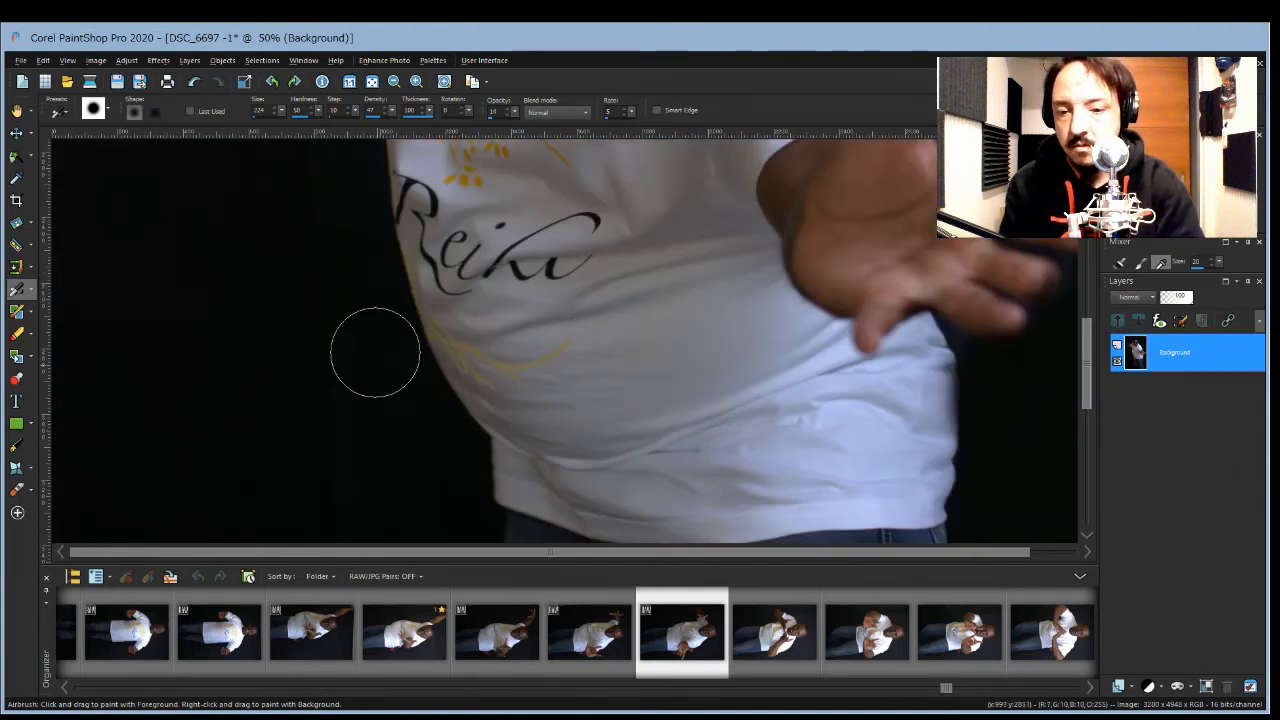
{"action": "scroll", "coordinate": [1084, 335], "scroll_direction": "down", "scroll_amount": 5}
{"action": "scroll", "coordinate": [394, 457], "scroll_direction": "down", "scroll_amount": 3}
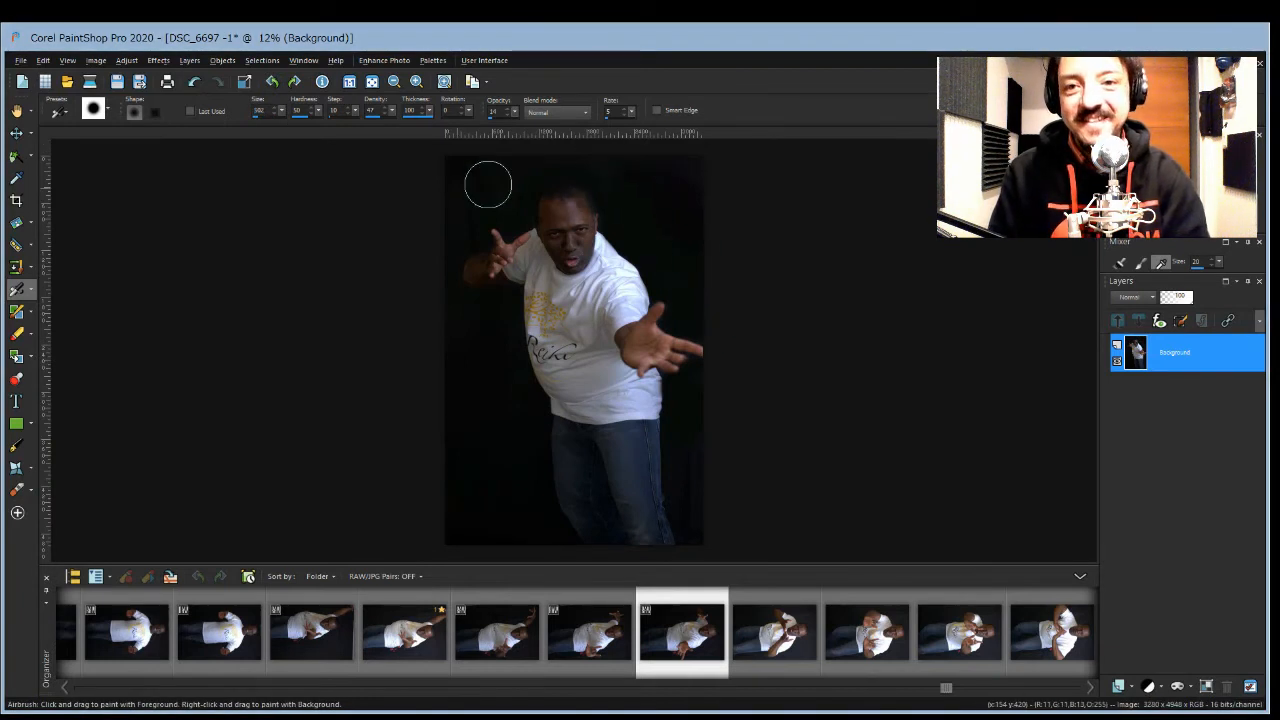
{"action": "left_click", "coordinate": [63, 295]}
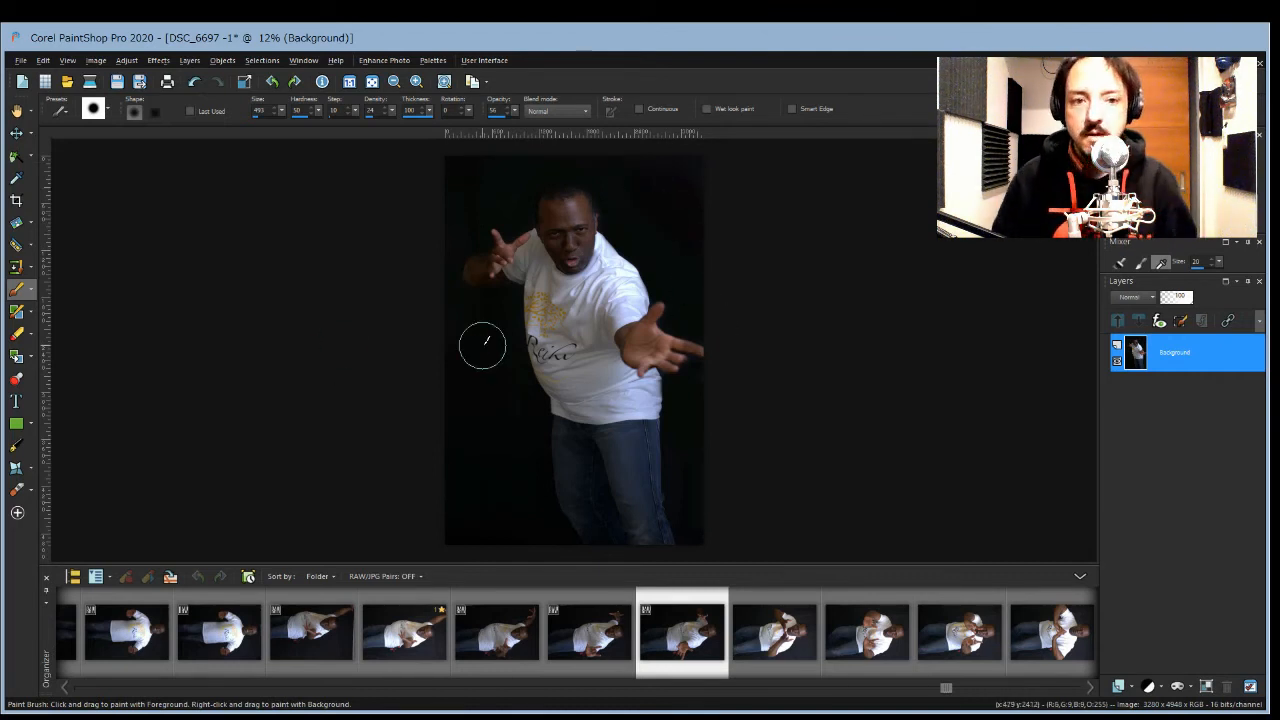
Step: Brighten the man's face with the Dodge Brush at opacity 15, limited to shadows
{"action": "scroll", "coordinate": [508, 257], "scroll_direction": "up", "scroll_amount": 5}
{"action": "left_click_drag", "start_coordinate": [1091, 268], "coordinate": [1091, 248]}
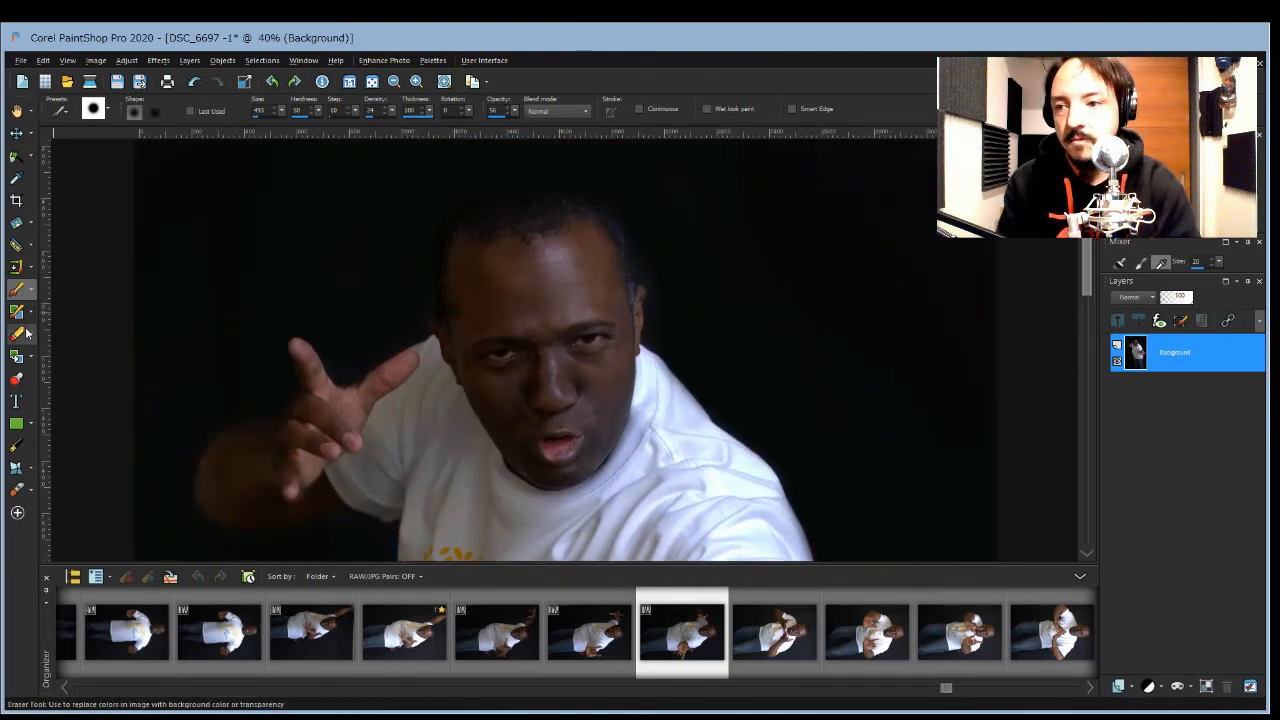
{"action": "key", "text": "g"}
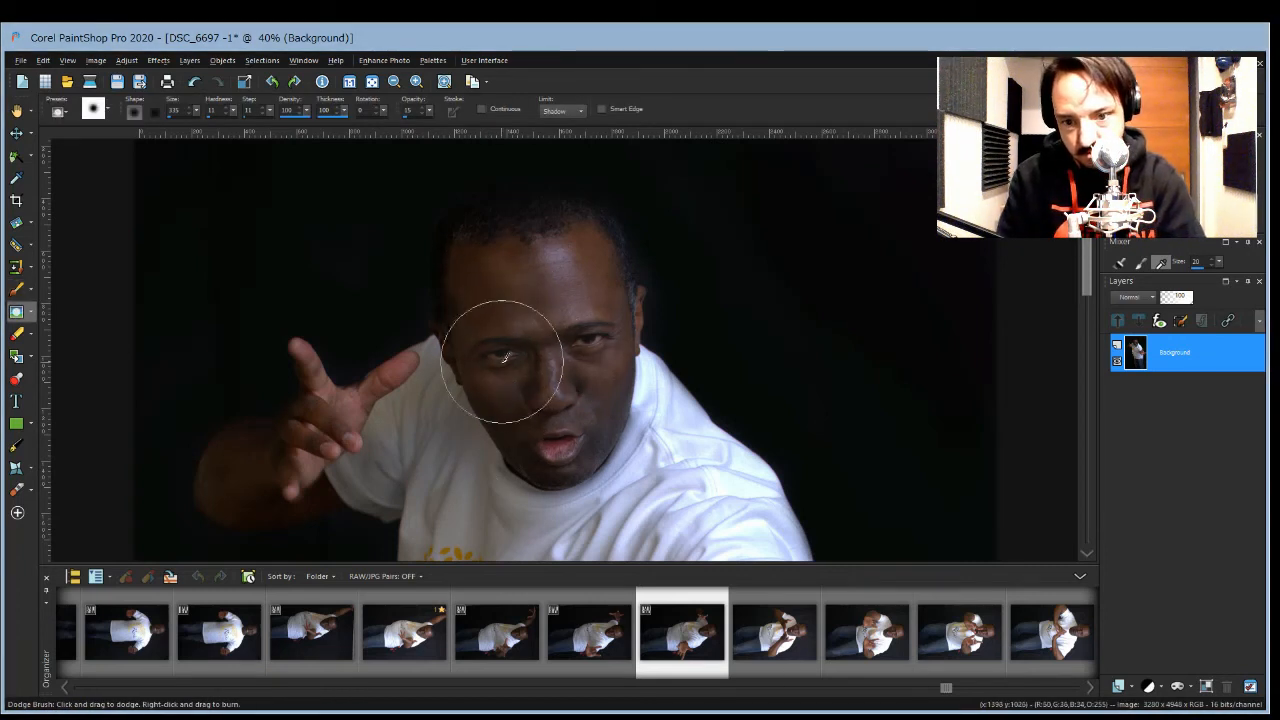
{"action": "scroll", "coordinate": [834, 343], "scroll_direction": "down", "scroll_amount": 1}
{"action": "scroll", "coordinate": [800, 314], "scroll_direction": "up", "scroll_amount": 3}
{"action": "left_click_drag", "start_coordinate": [1089, 260], "coordinate": [1089, 222]}
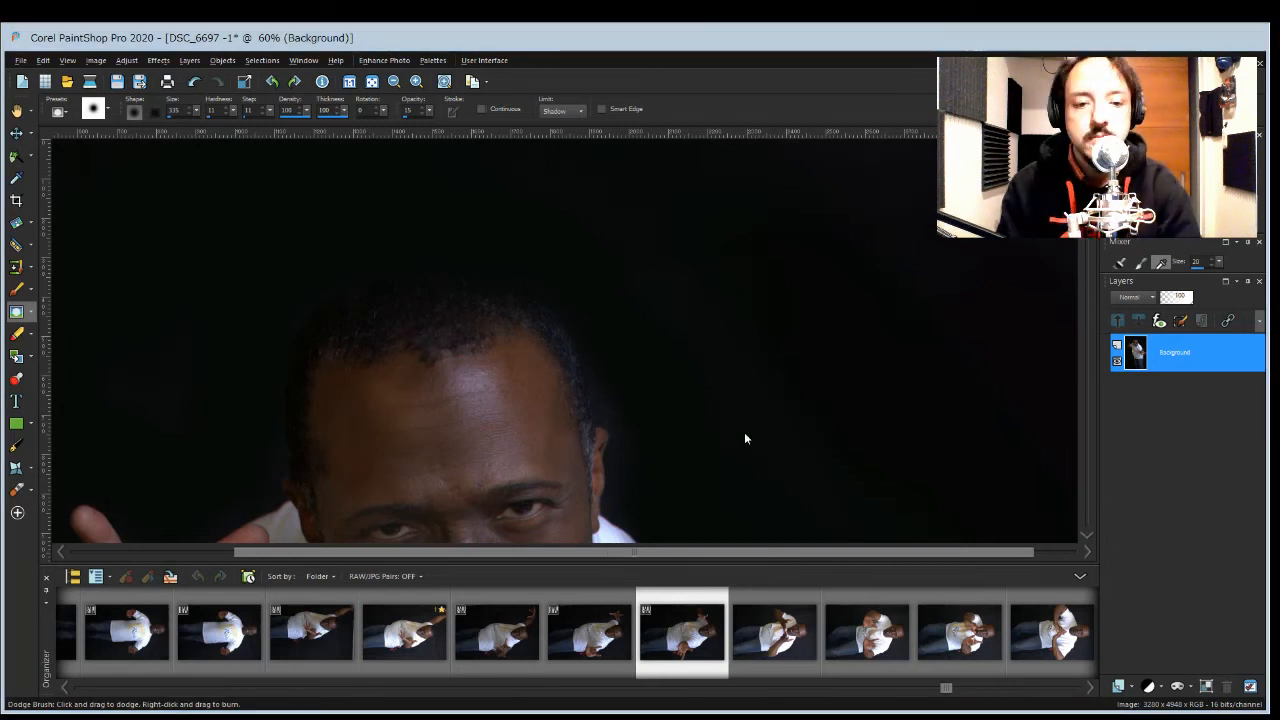
{"action": "left_click_drag", "start_coordinate": [1086, 222], "coordinate": [1086, 262]}
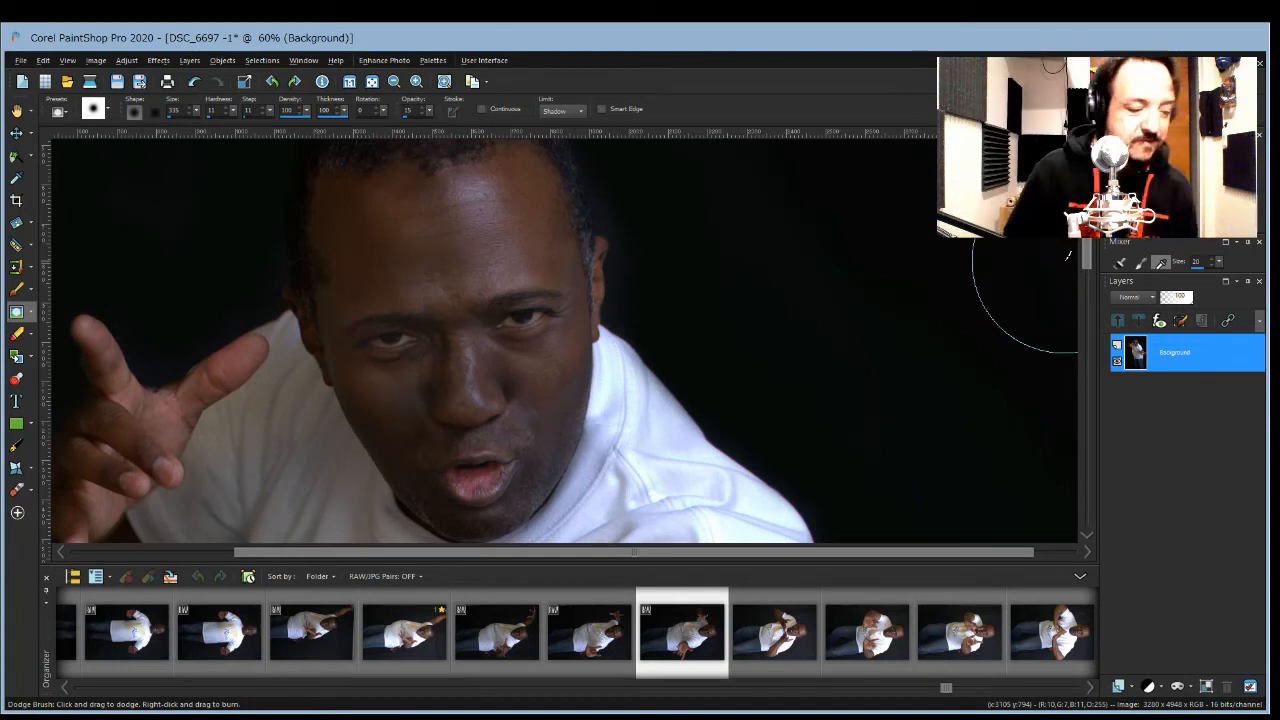
Step: Open the next photo in the series for editing
{"action": "double_click", "coordinate": [751, 649]}
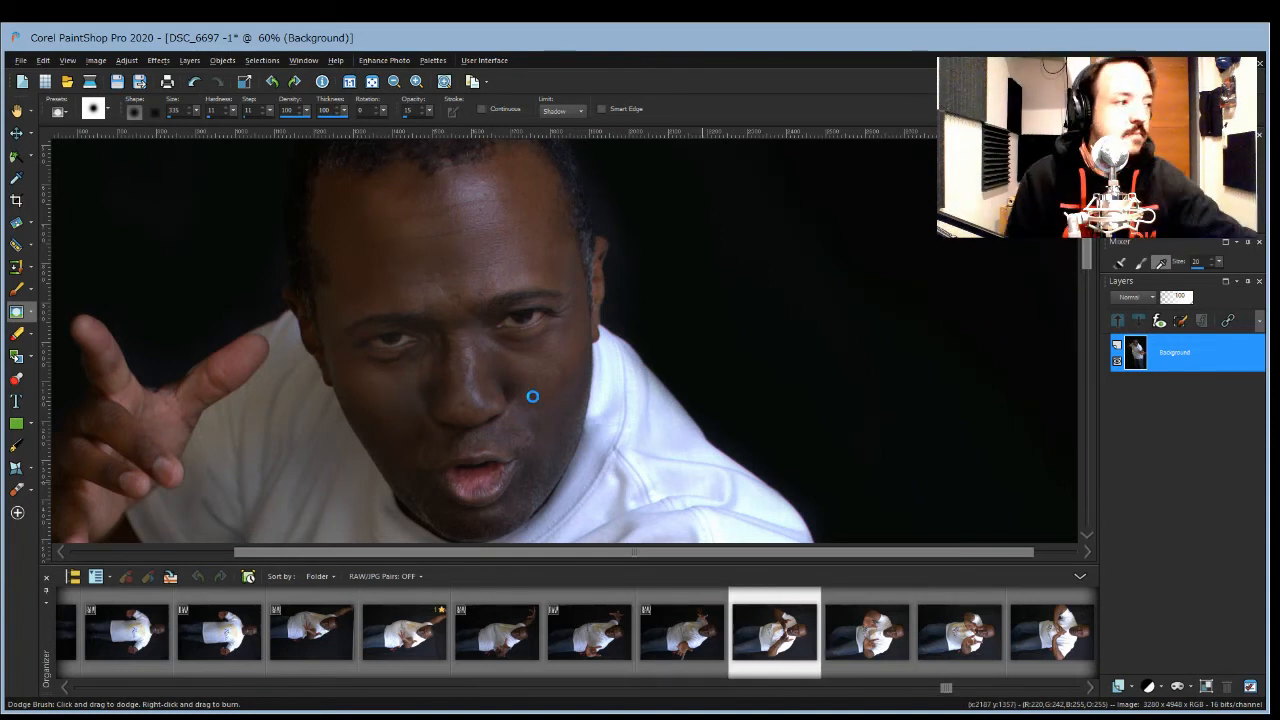